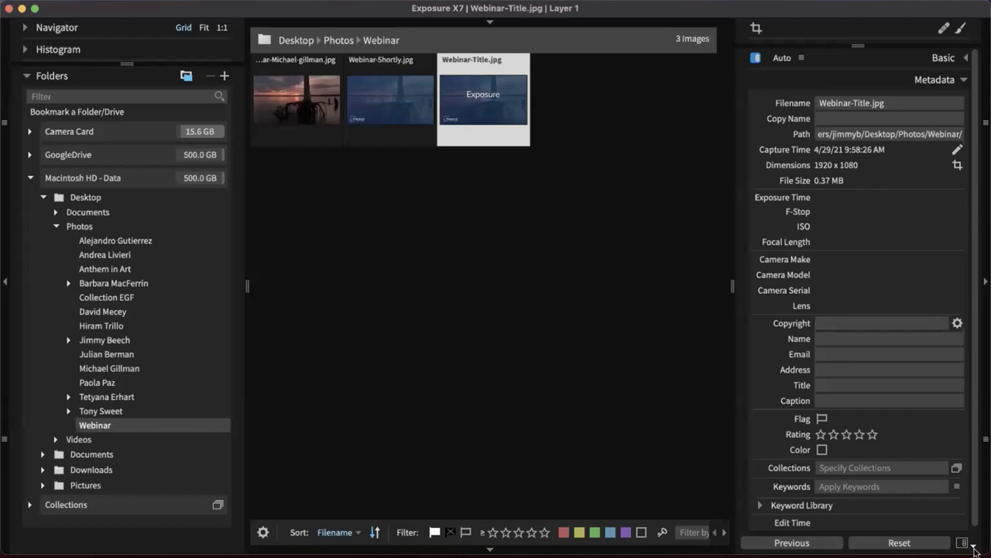
# Switch to the Editing workspace and then back to Culling
pyautogui.click(961, 542)
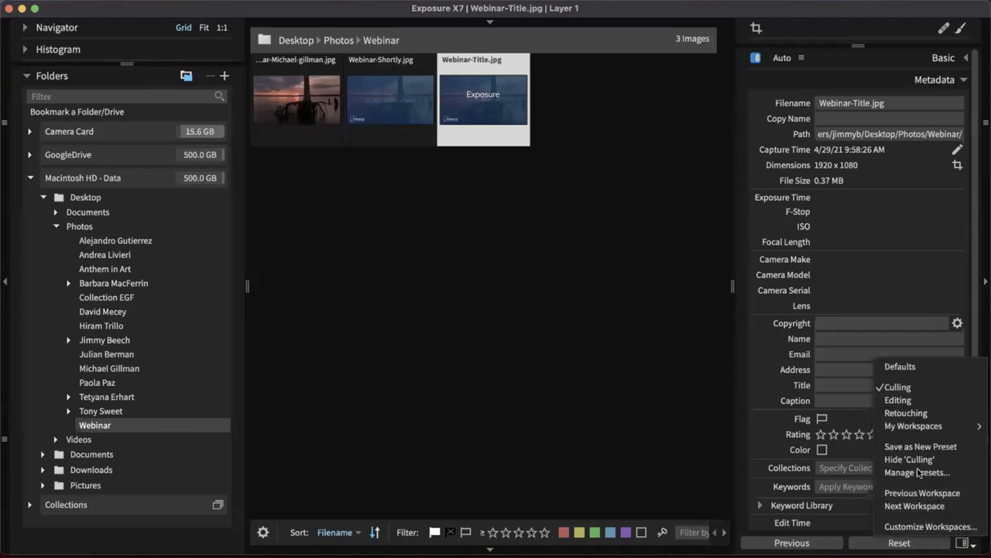
pyautogui.click(898, 398)
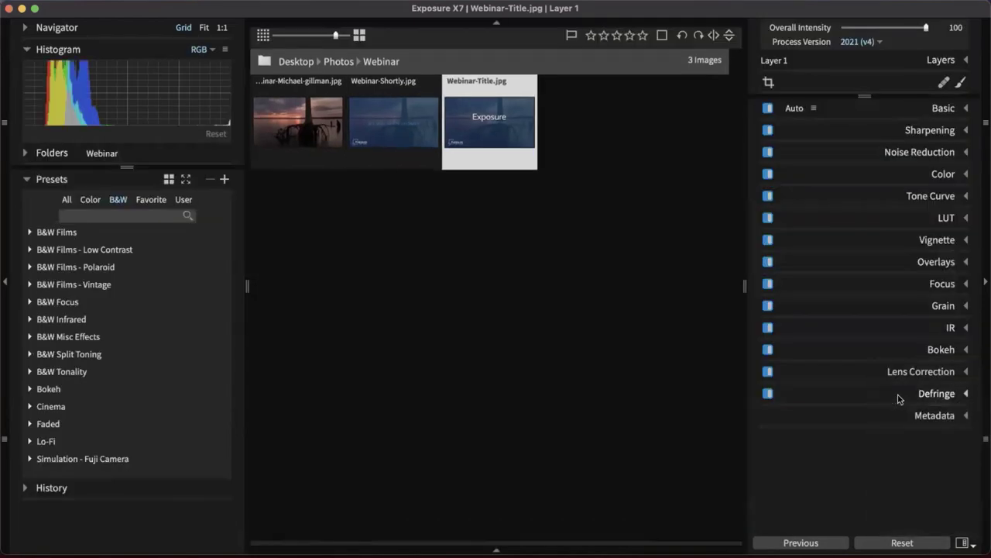
pyautogui.click(965, 543)
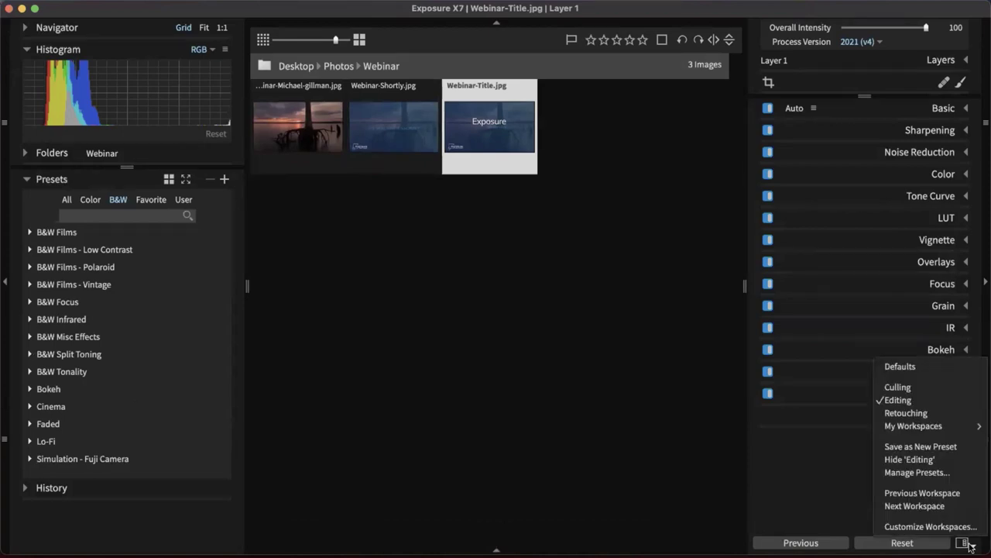
pyautogui.click(900, 387)
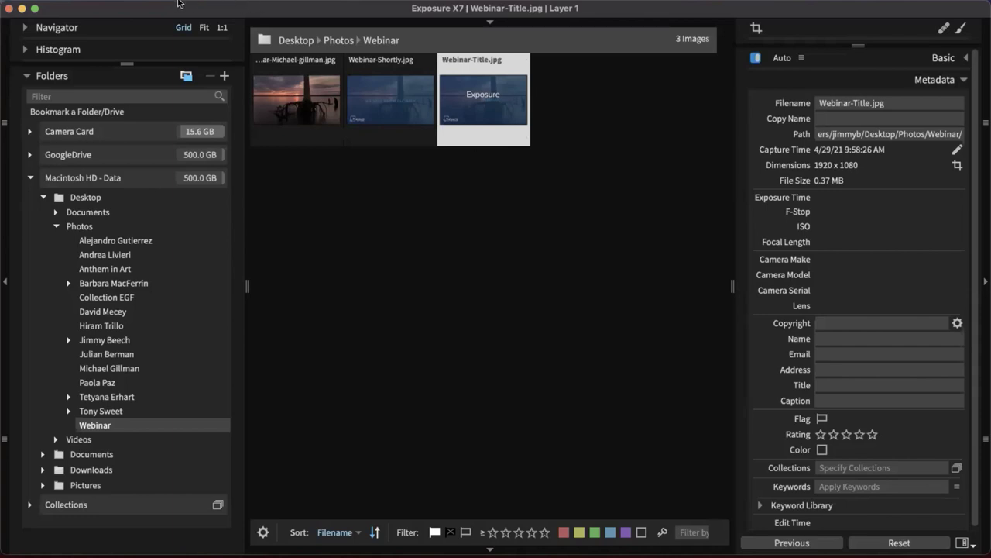
# Open the Copy Photos From Card dialog from the File menu
pyautogui.click(69, 4)
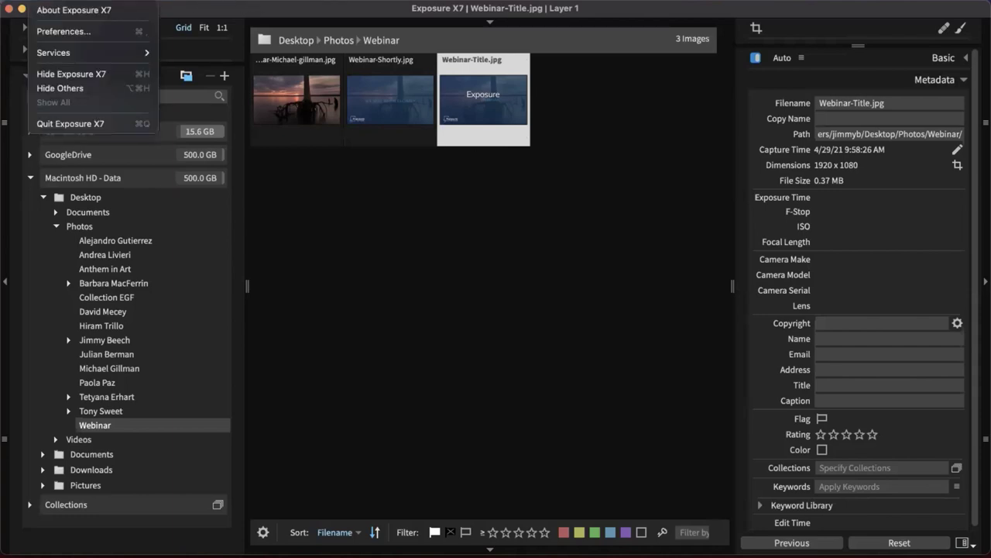
pyautogui.moveTo(120, 10)
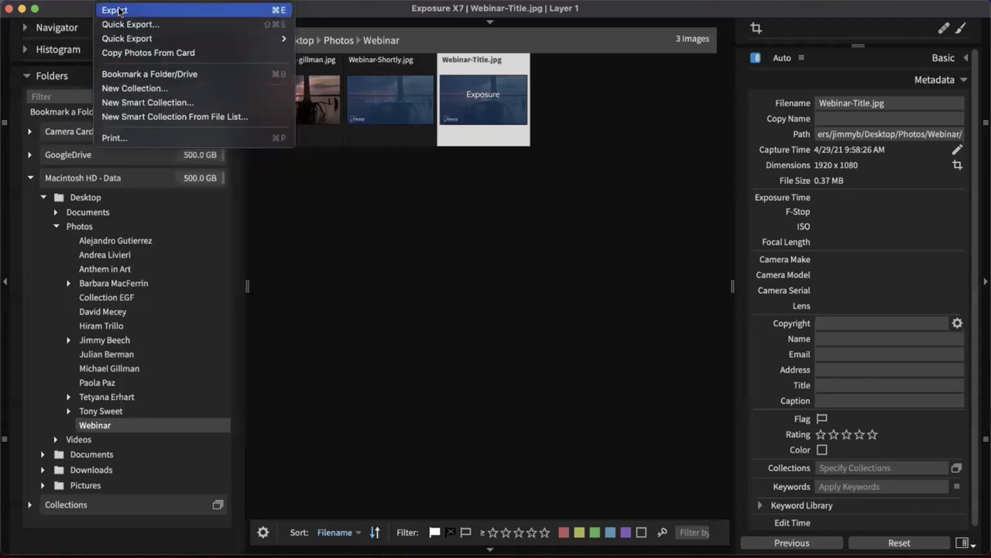
pyautogui.click(128, 52)
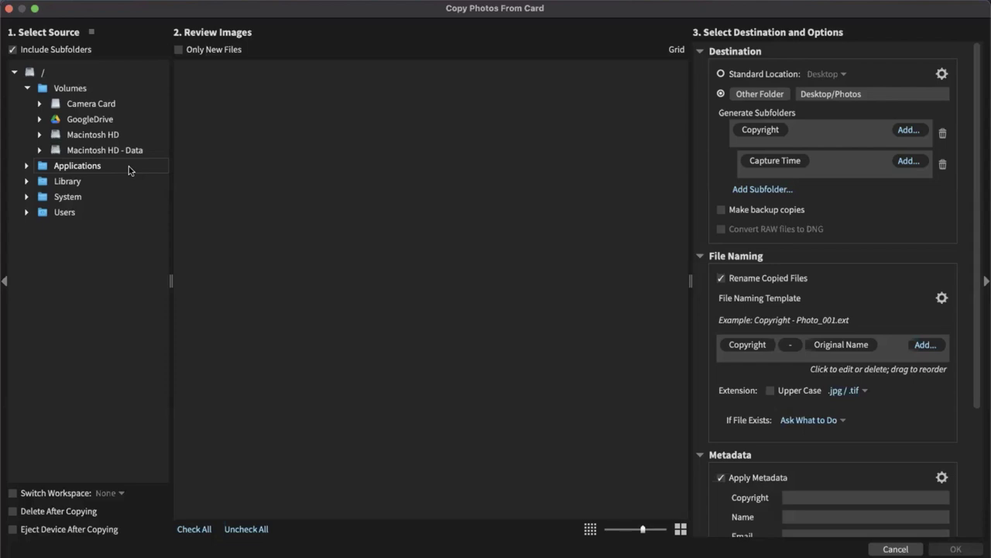
# Set Camera Card as the source and uncheck the two other photographers' folders, keeping one
pyautogui.click(82, 106)
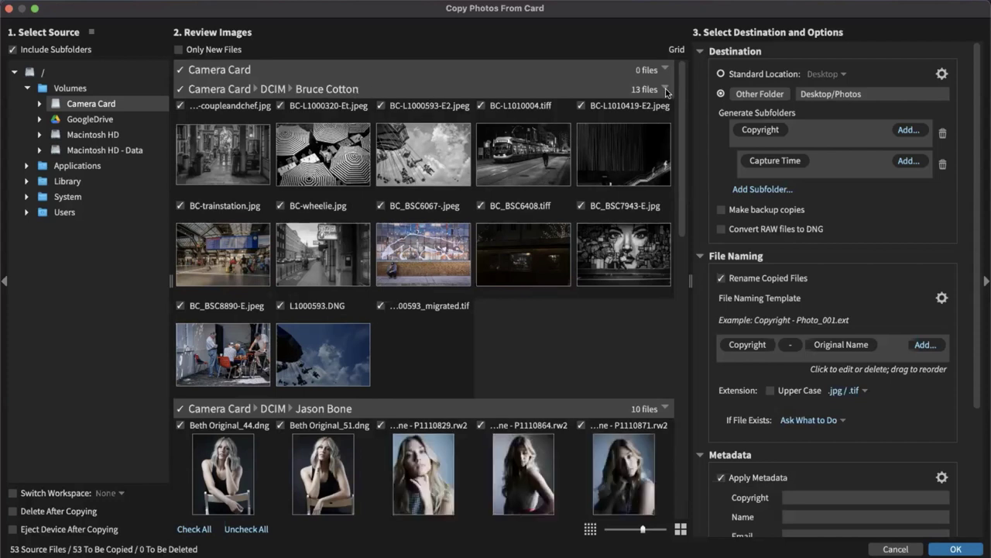
pyautogui.click(665, 90)
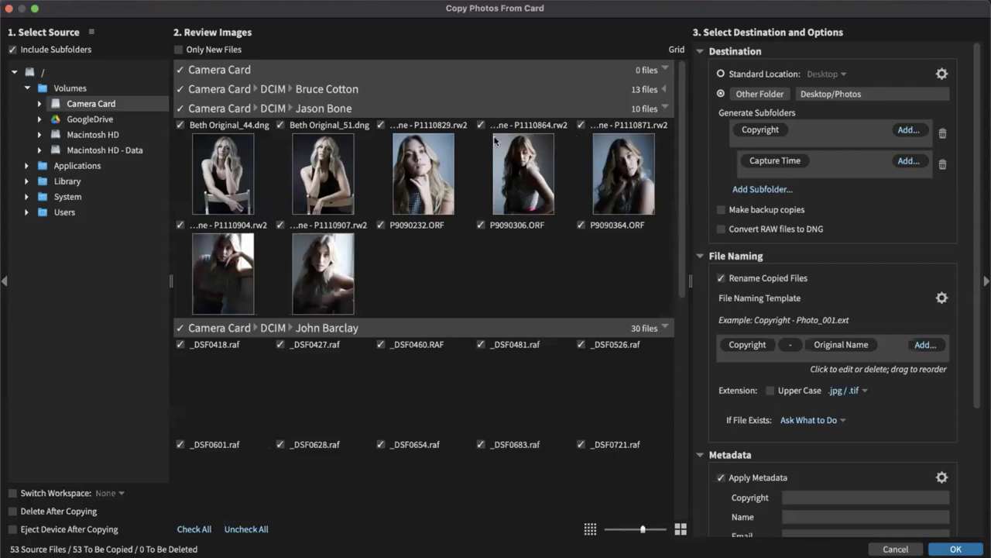
pyautogui.click(665, 109)
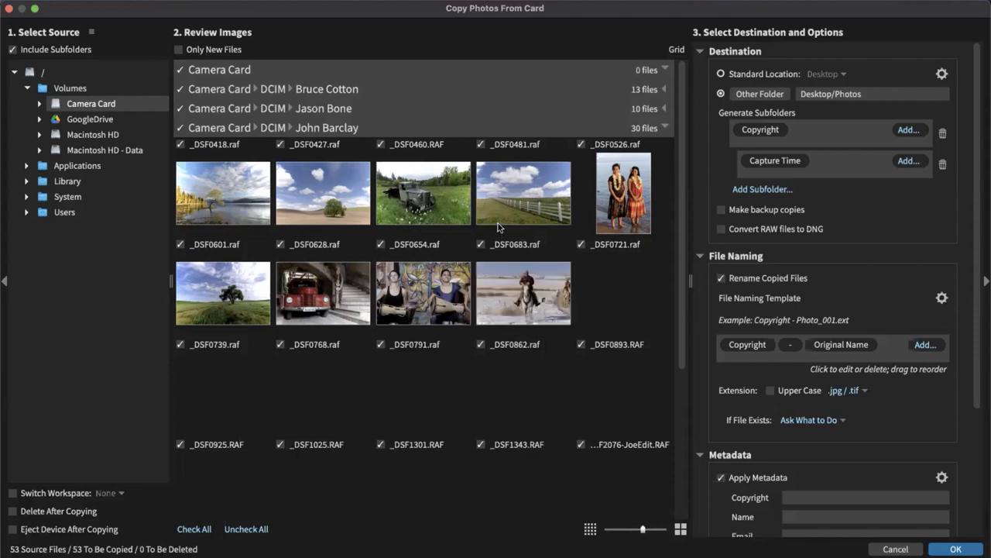
pyautogui.click(183, 90)
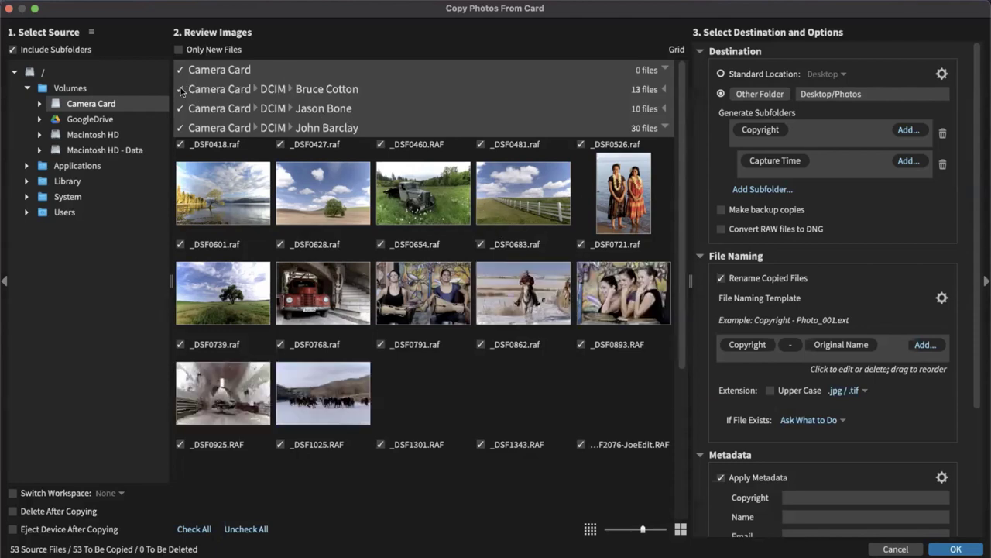
pyautogui.click(180, 109)
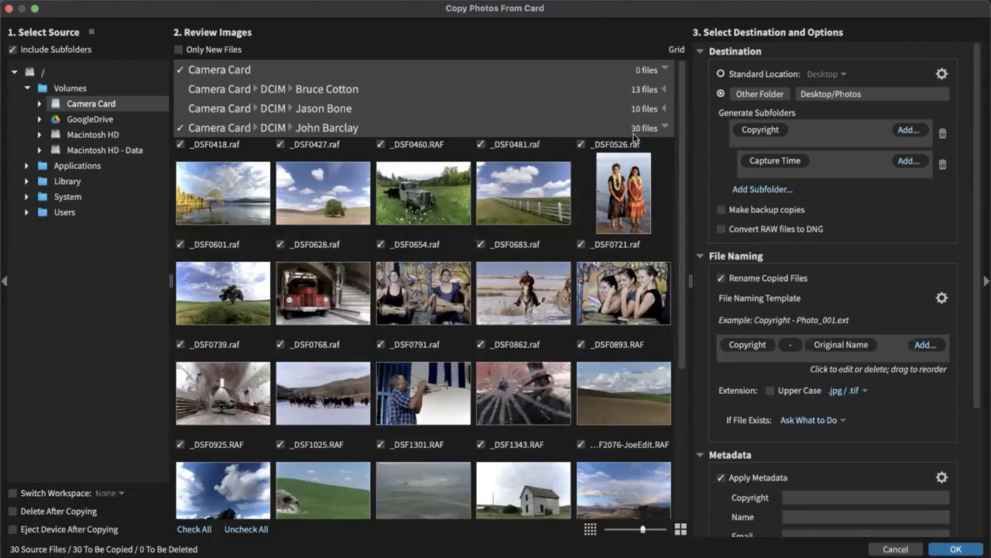
# Expand and re-collapse the second excluded group to confirm its photos stay unchecked
pyautogui.click(652, 109)
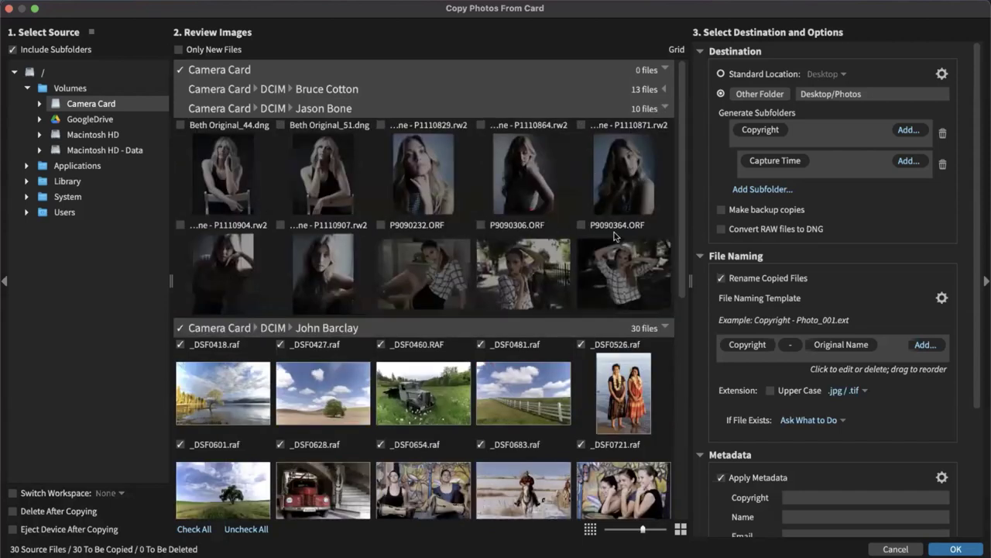
pyautogui.click(643, 113)
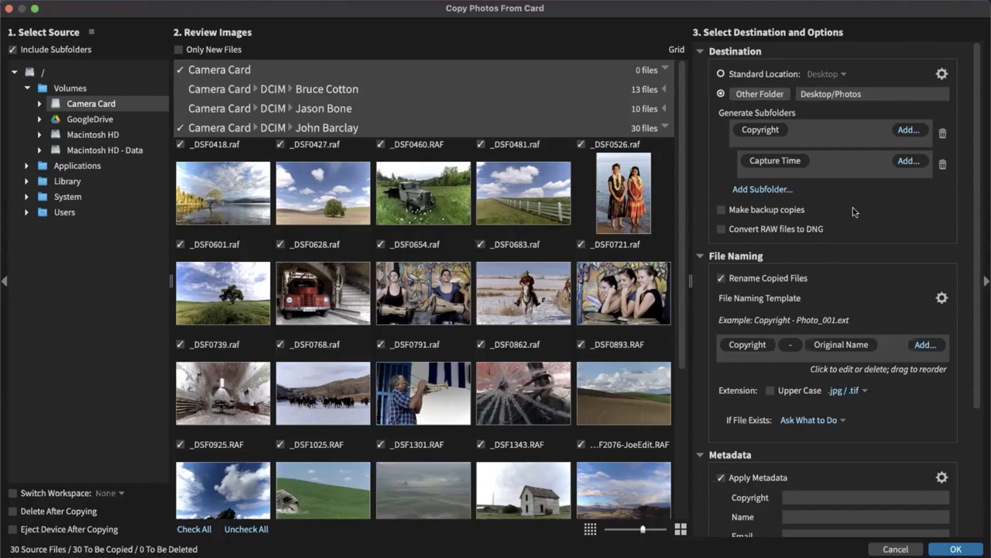
pyautogui.scroll(-3, 855, 216)
pyautogui.scroll(3, 850, 216)
pyautogui.scroll(-1, 849, 217)
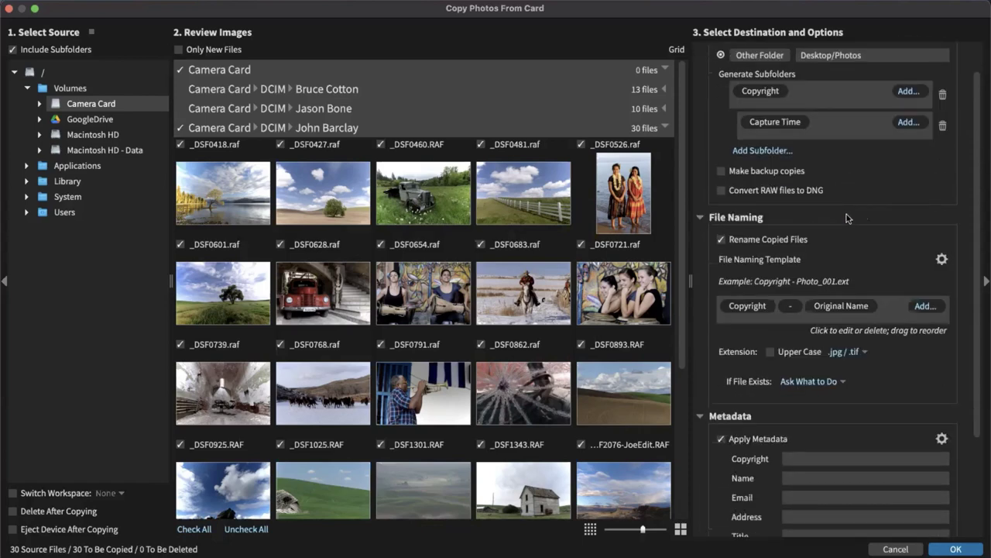
pyautogui.scroll(1, 847, 216)
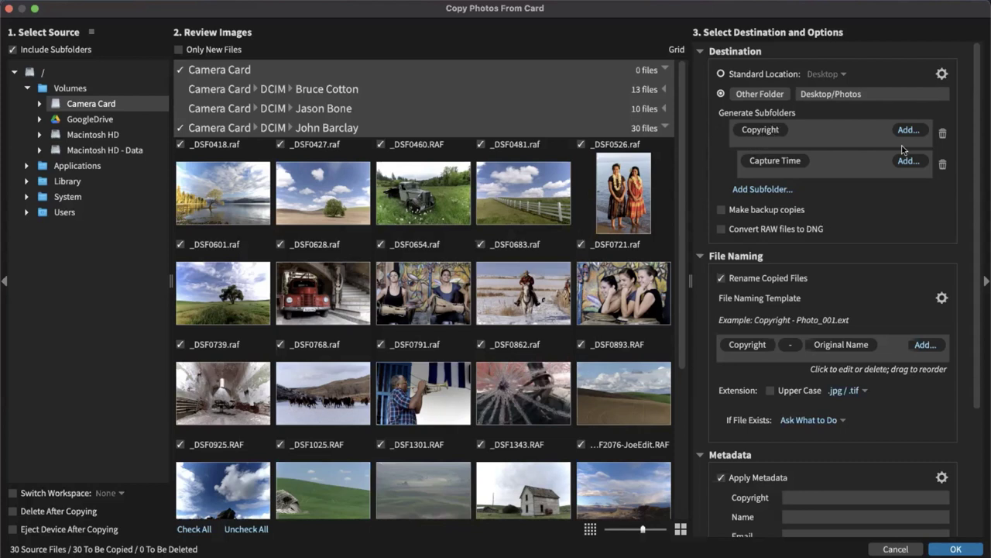
# Replace the Copyright and Capture Time subfolders with one Custom Text subfolder named after the photographer
pyautogui.click(943, 137)
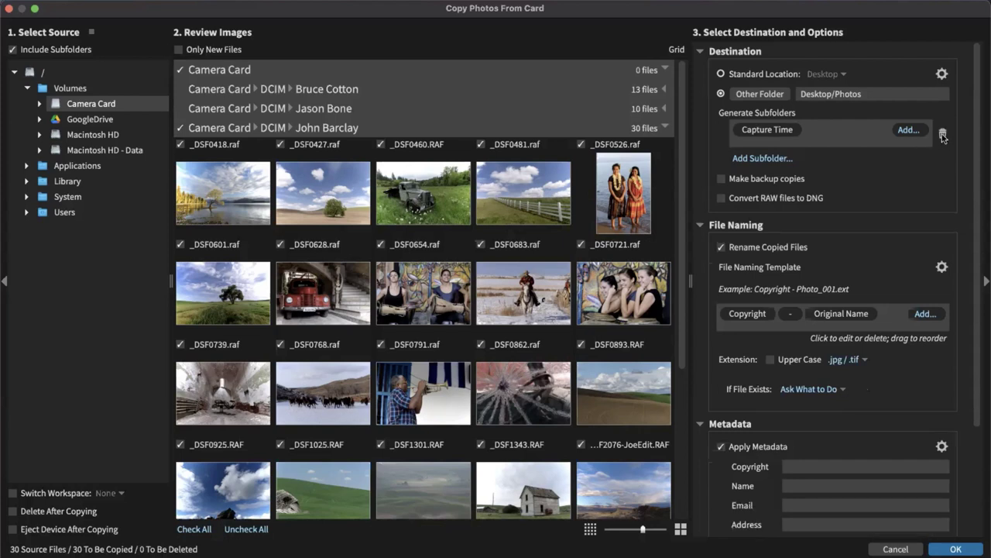
pyautogui.click(944, 133)
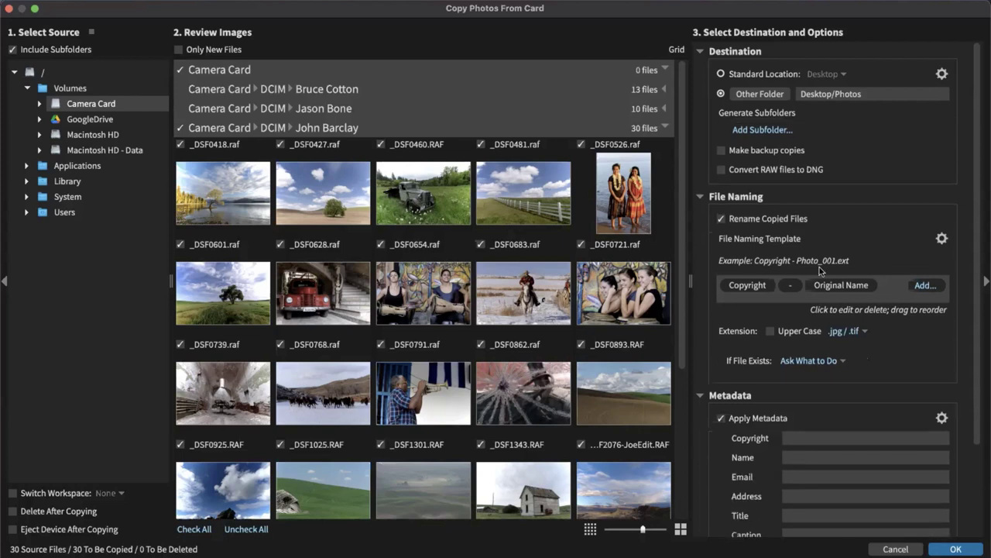
pyautogui.click(781, 131)
pyautogui.click(918, 132)
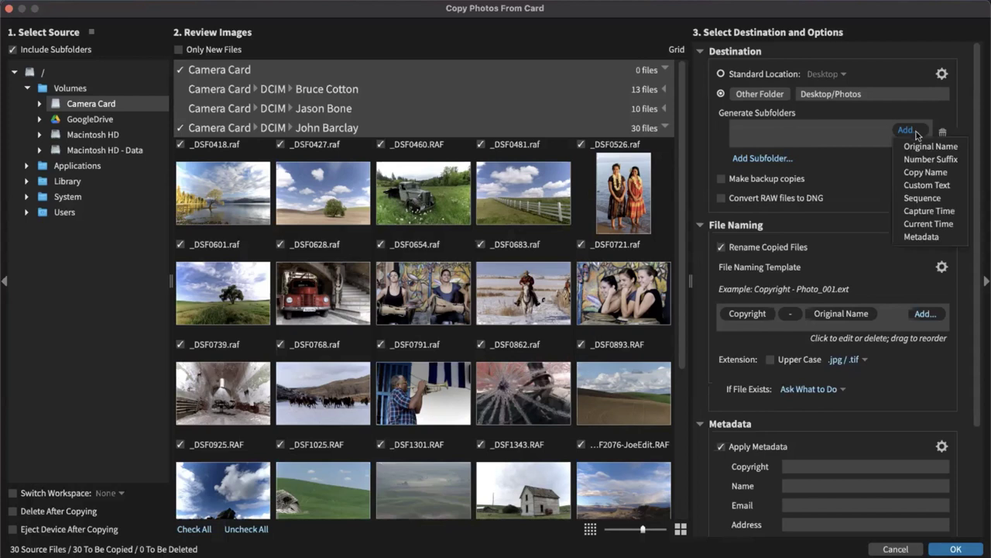
pyautogui.click(927, 185)
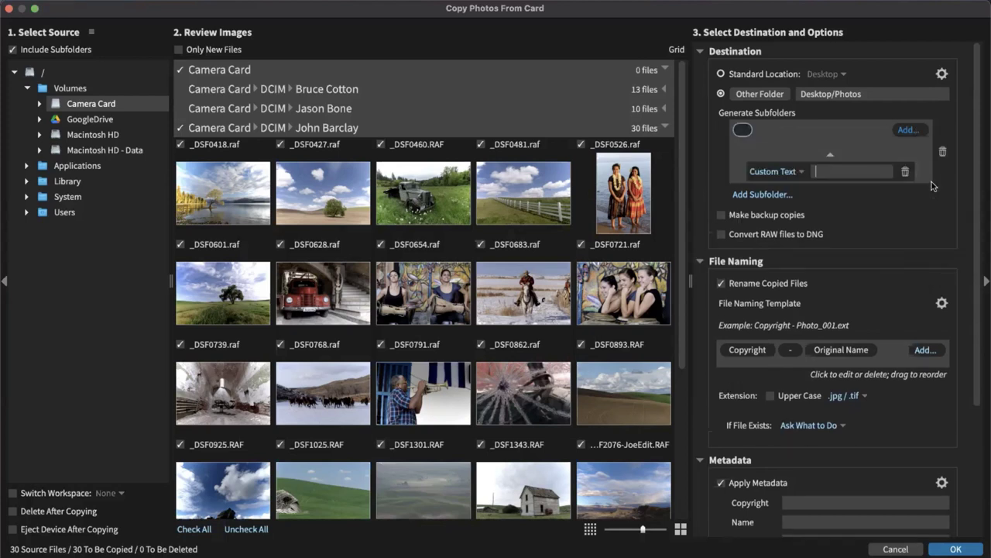
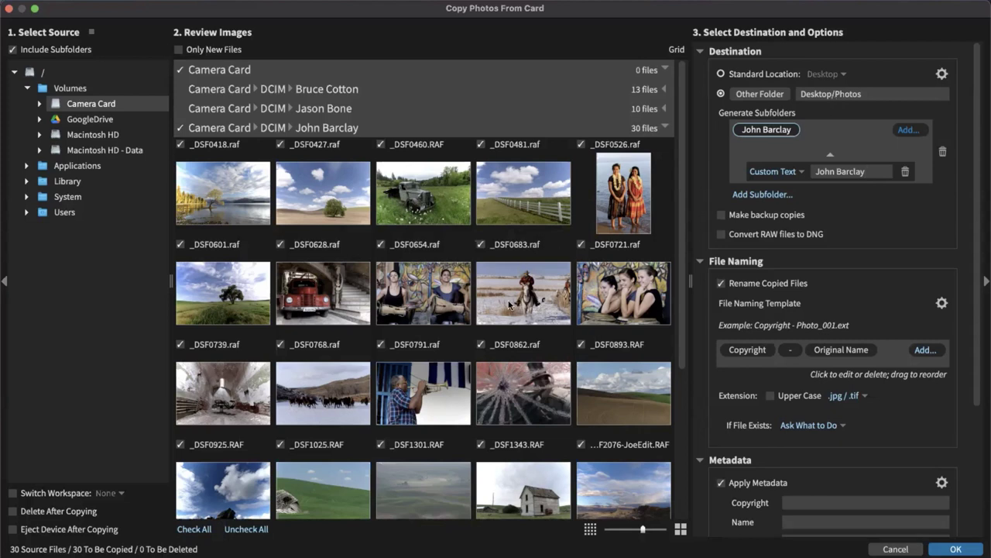
# Turn off Rename Copied Files so originals keep their names, then collapse File Naming
pyautogui.scroll(-2, 901, 241)
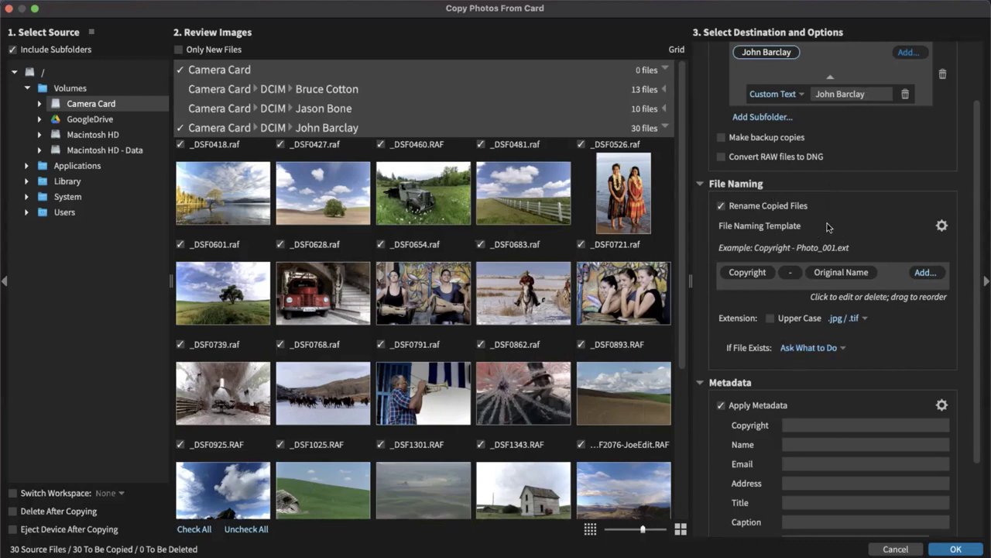
pyautogui.click(756, 272)
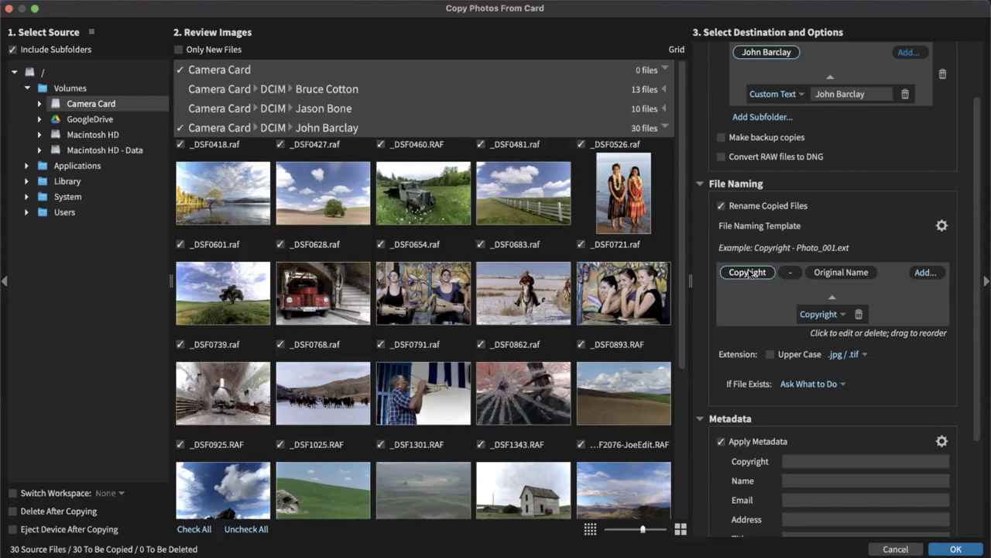
pyautogui.click(721, 206)
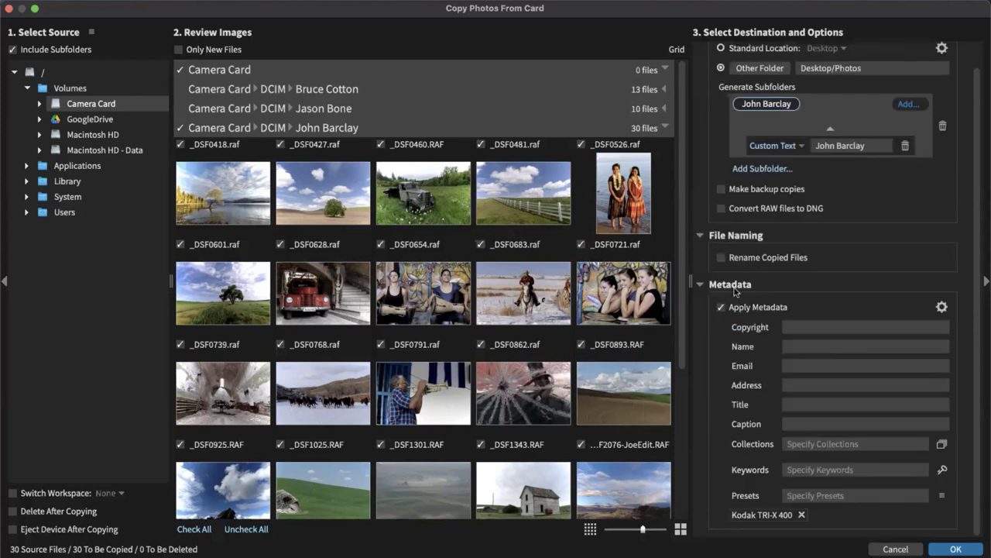
pyautogui.click(699, 237)
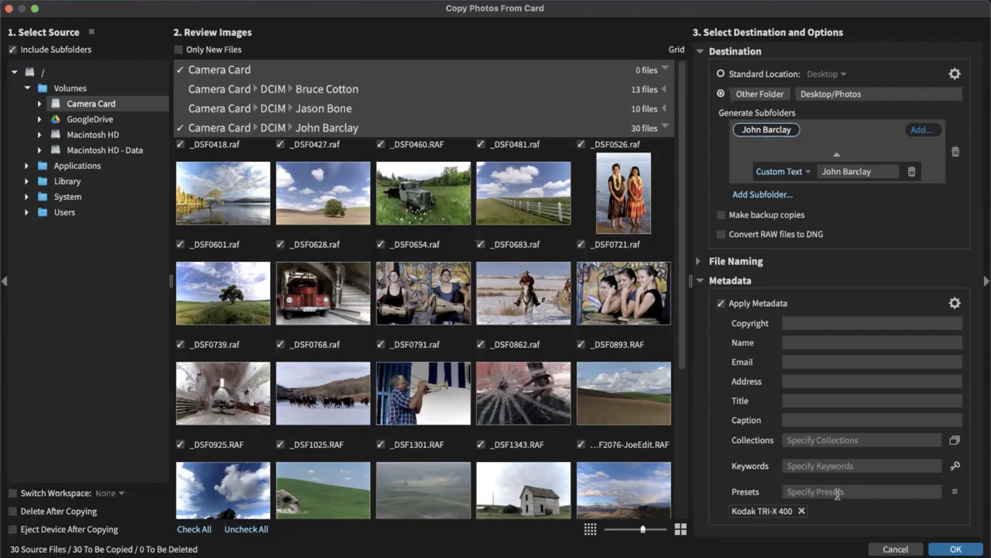
# Add the Shadow Recovery - Broad 25% preset, then remove it and the Kodak TRI-X 400 preset
pyautogui.click(956, 491)
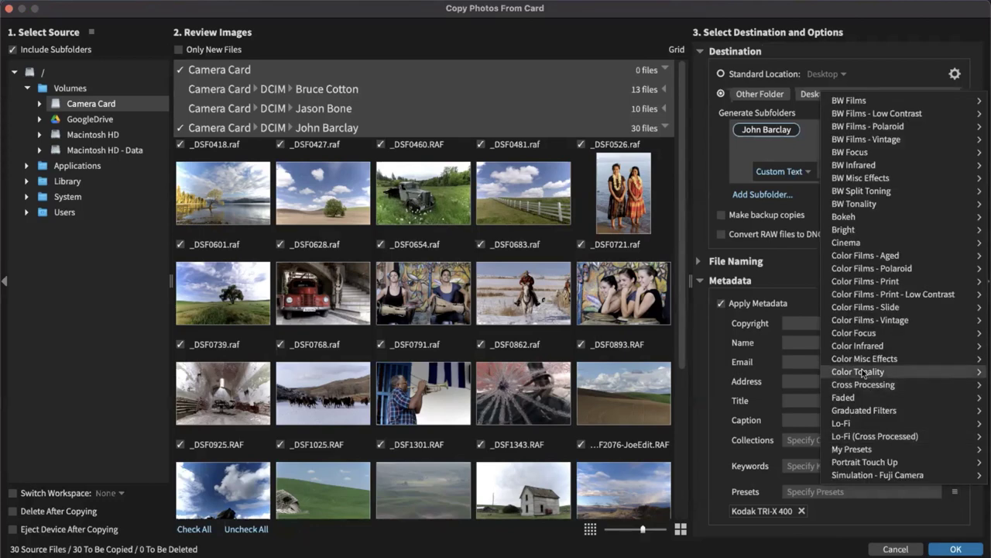
pyautogui.moveTo(862, 374)
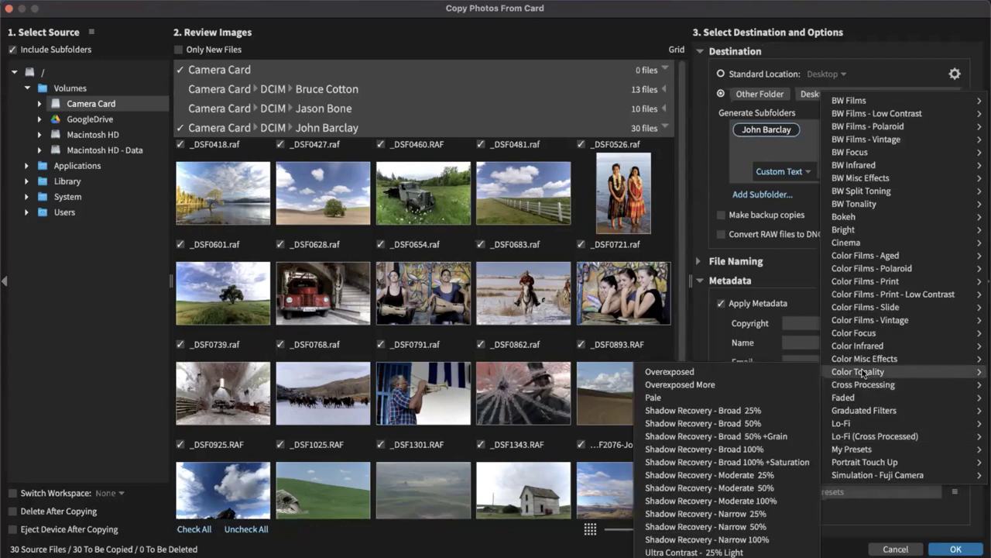
pyautogui.click(716, 411)
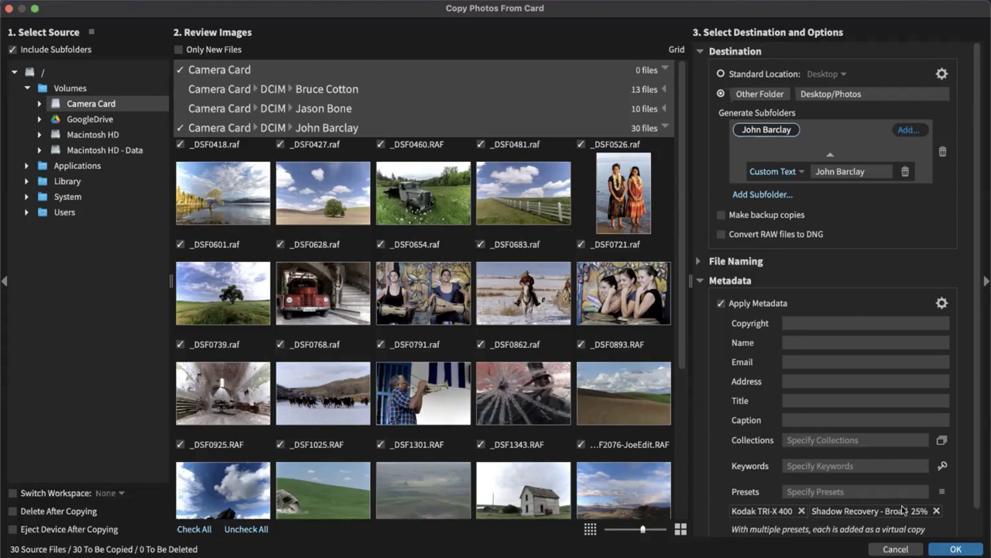
pyautogui.click(938, 509)
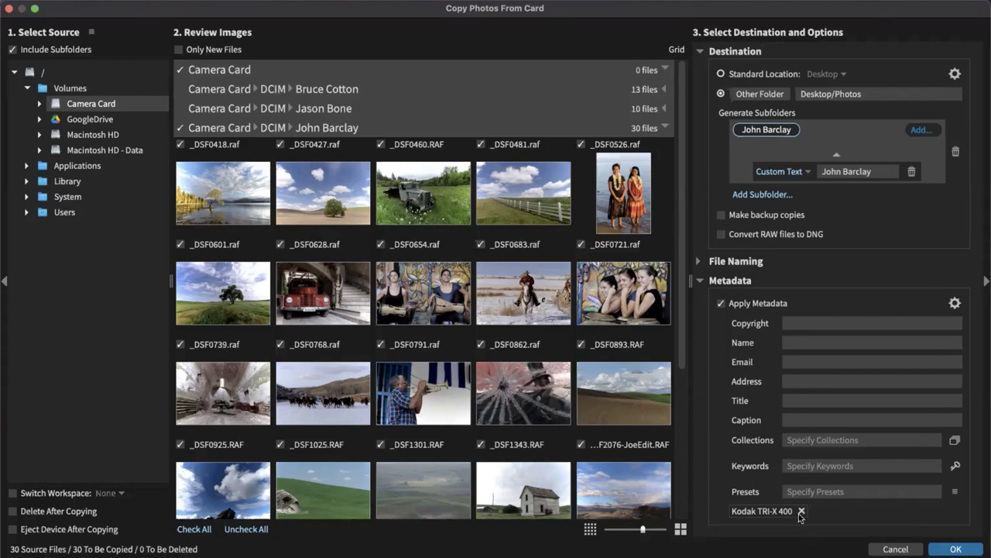
pyautogui.click(801, 511)
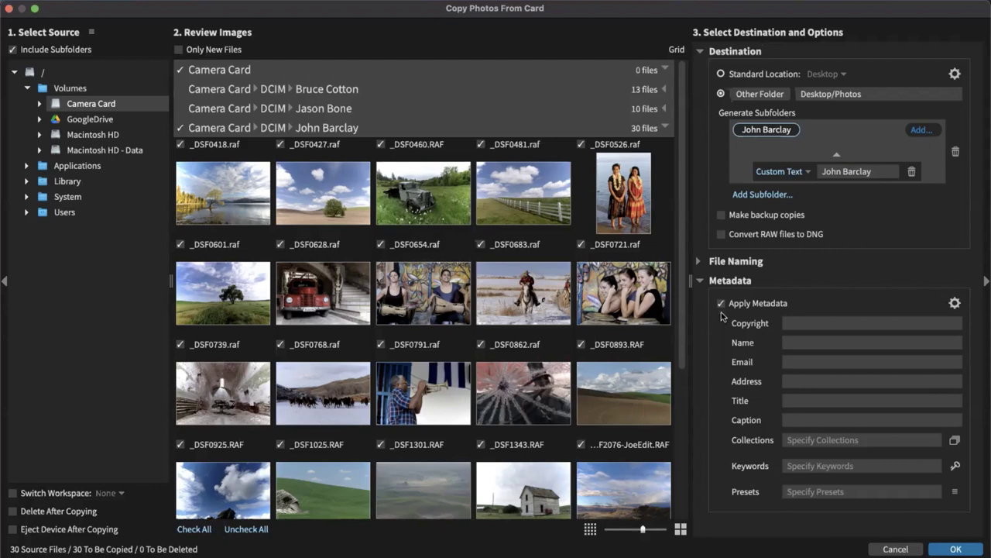
# Turn off Apply Metadata and copy the 30 card photos into Desktop/Photos
pyautogui.click(721, 303)
pyautogui.click(699, 281)
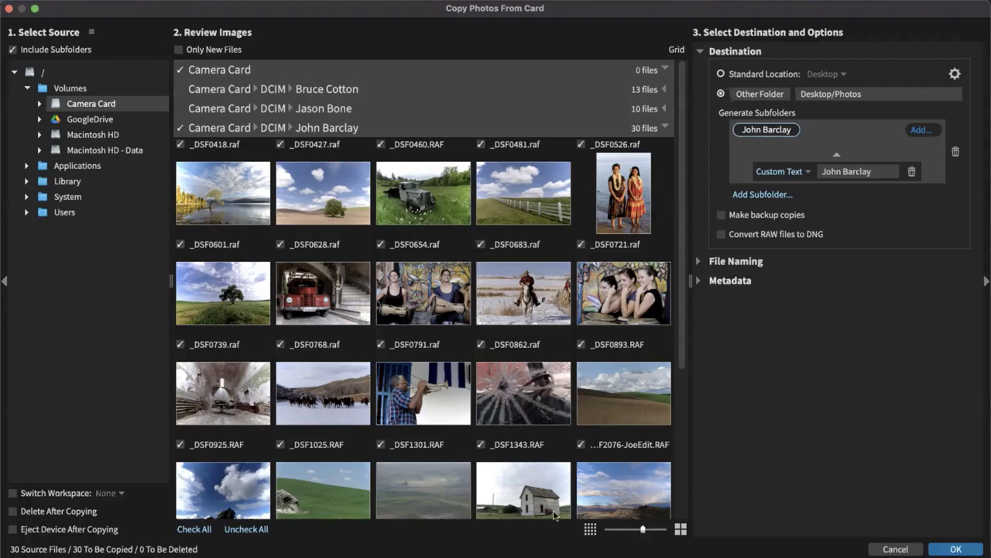
pyautogui.click(955, 550)
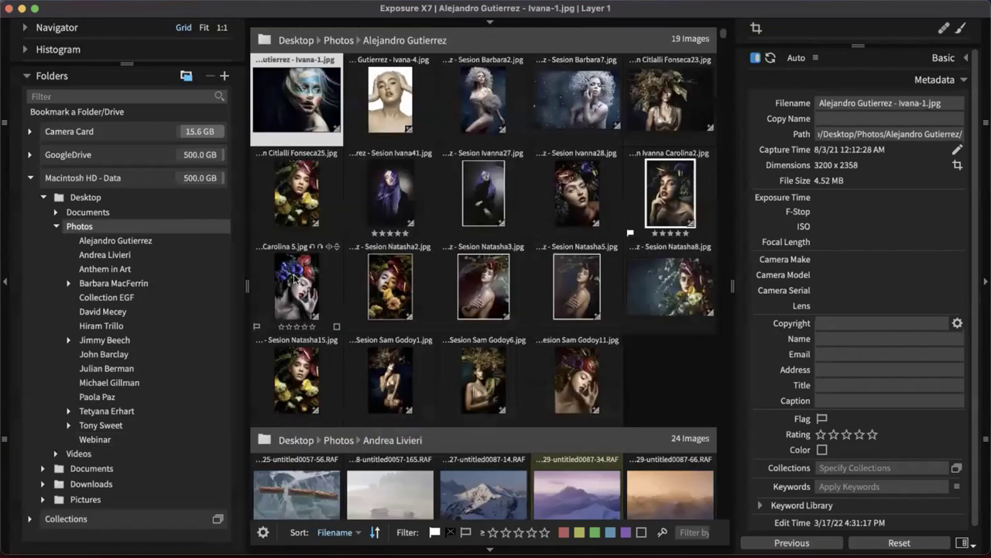
# Browse the 30 newly imported photos, then show the 24-image landscape folder under Desktop/Photos
pyautogui.click(122, 354)
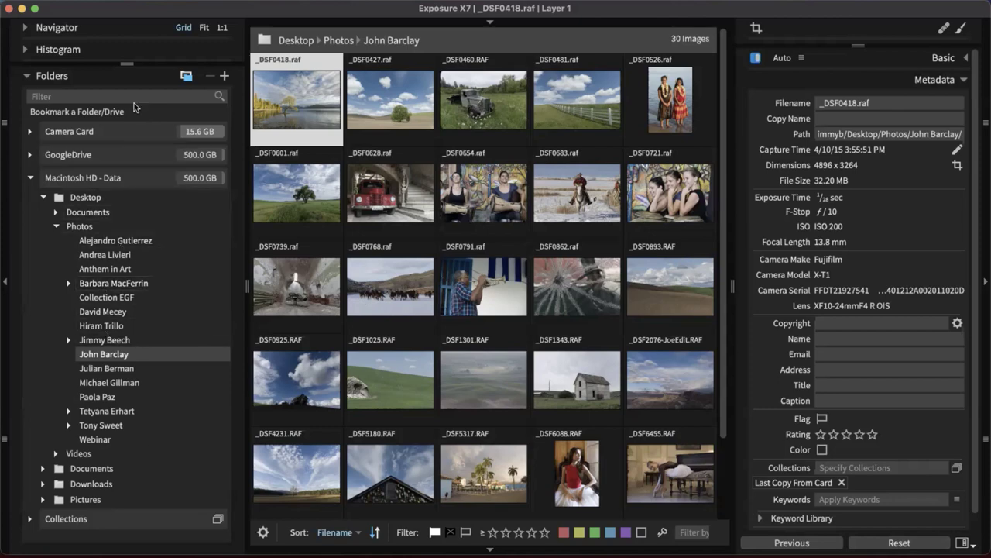
pyautogui.click(53, 77)
pyautogui.click(53, 77)
pyautogui.click(95, 255)
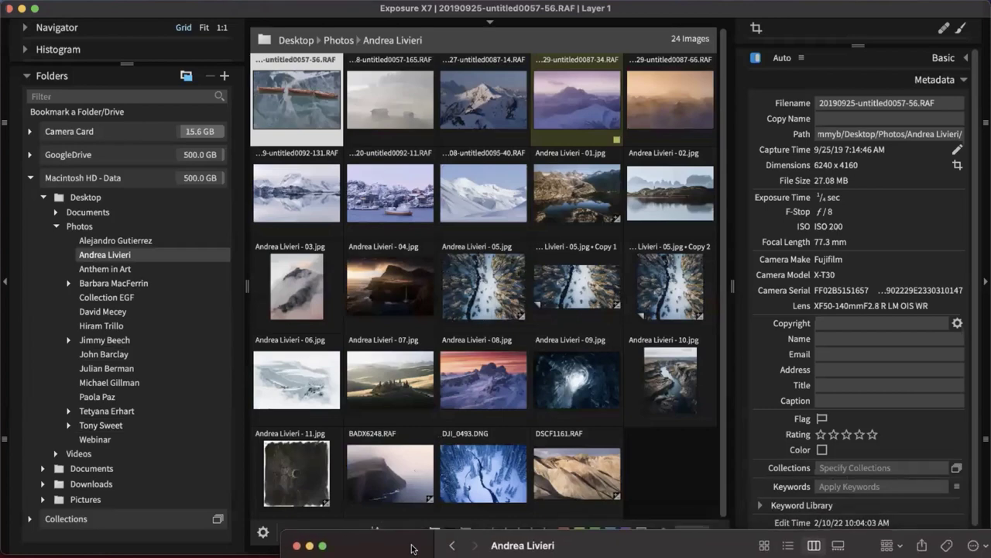
pyautogui.click(500, 546)
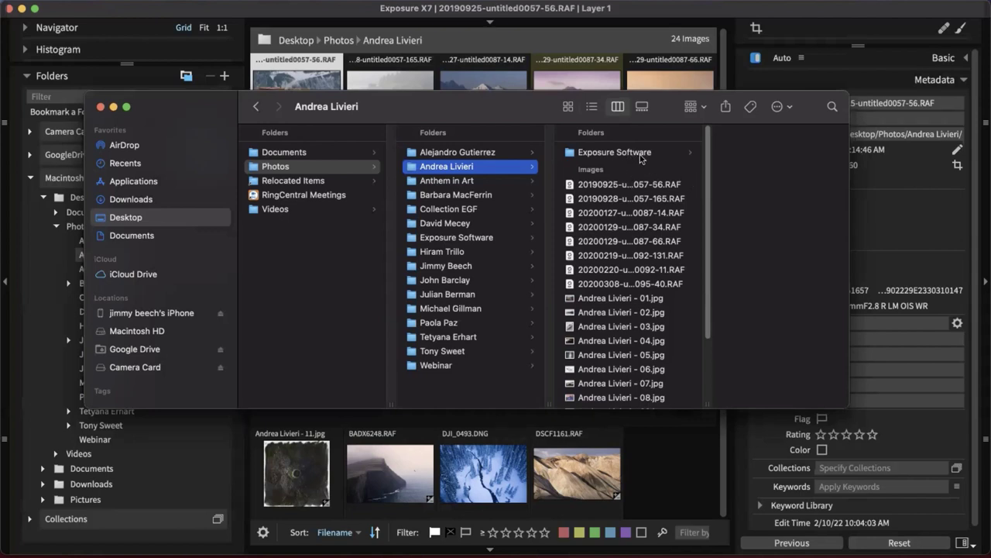
pyautogui.click(640, 156)
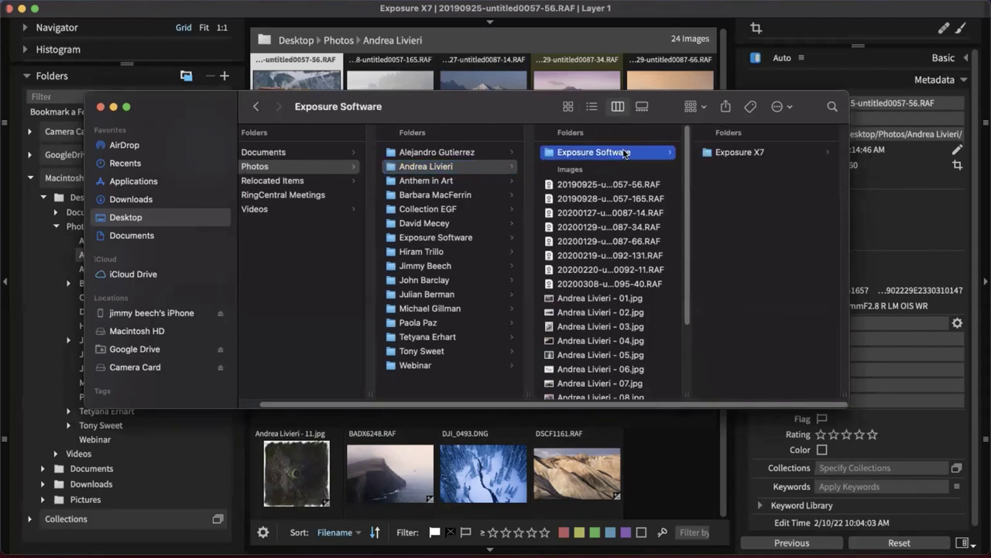
pyautogui.click(442, 169)
pyautogui.click(439, 166)
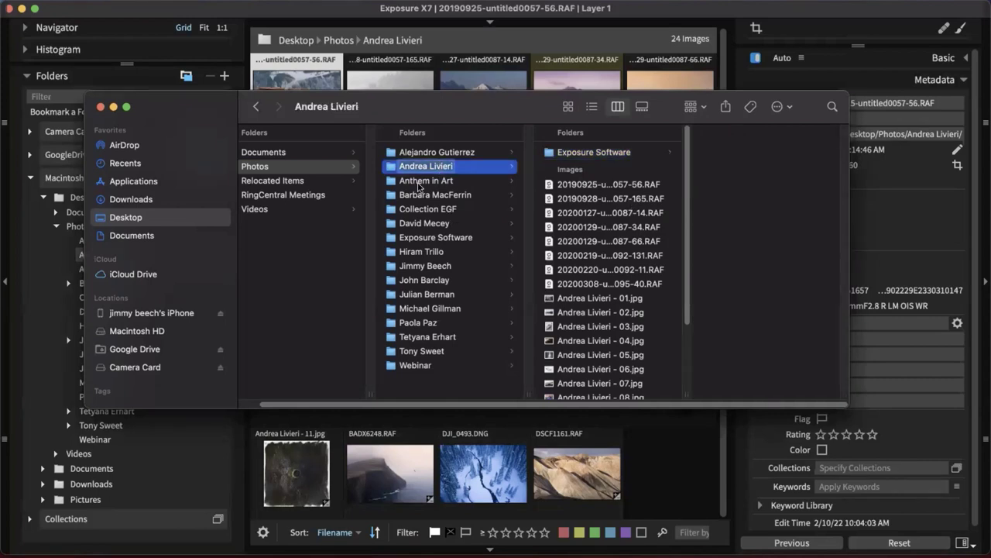
pyautogui.click(419, 181)
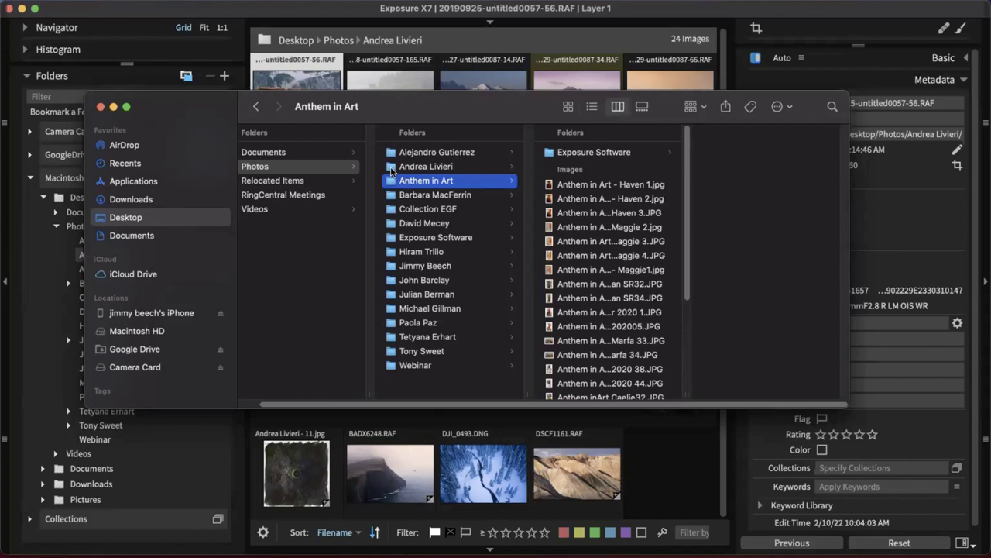
pyautogui.moveTo(392, 171); pyautogui.dragTo(422, 181)
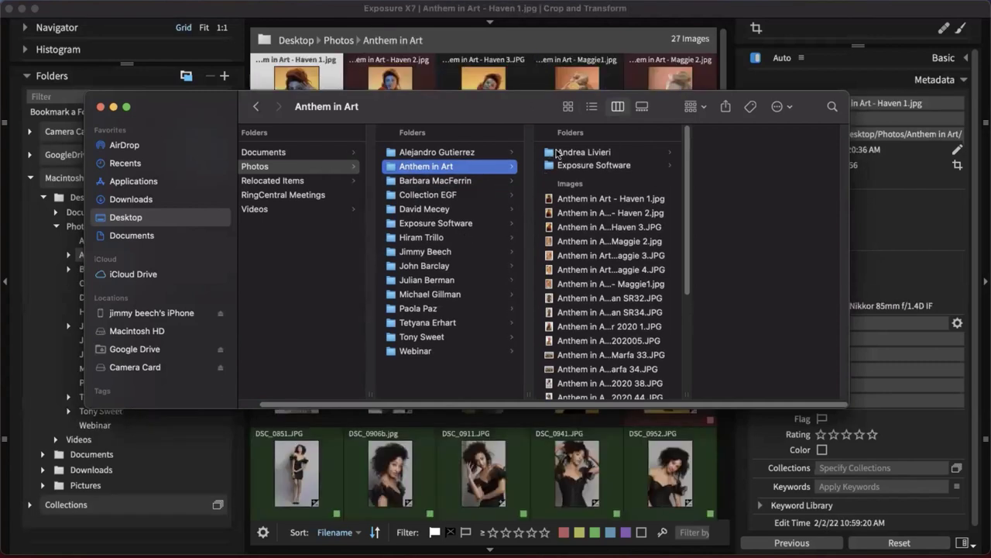
pyautogui.moveTo(554, 154); pyautogui.dragTo(426, 376)
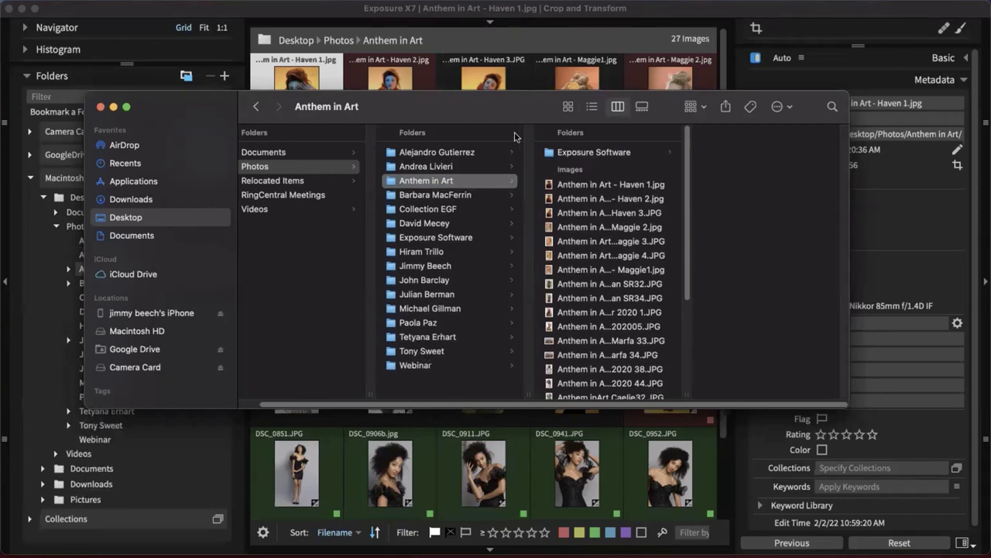
pyautogui.moveTo(490, 106); pyautogui.dragTo(487, 110)
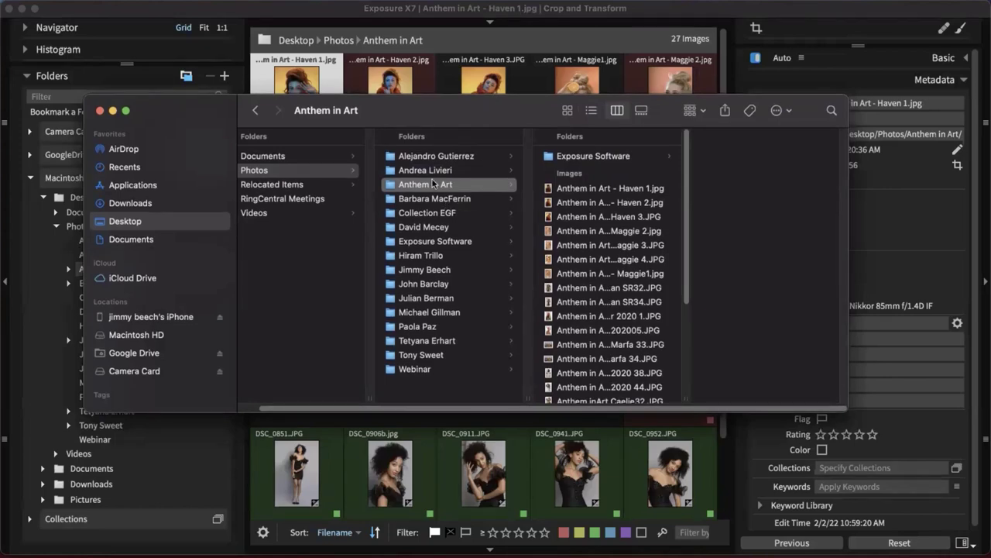
pyautogui.doubleClick(441, 116)
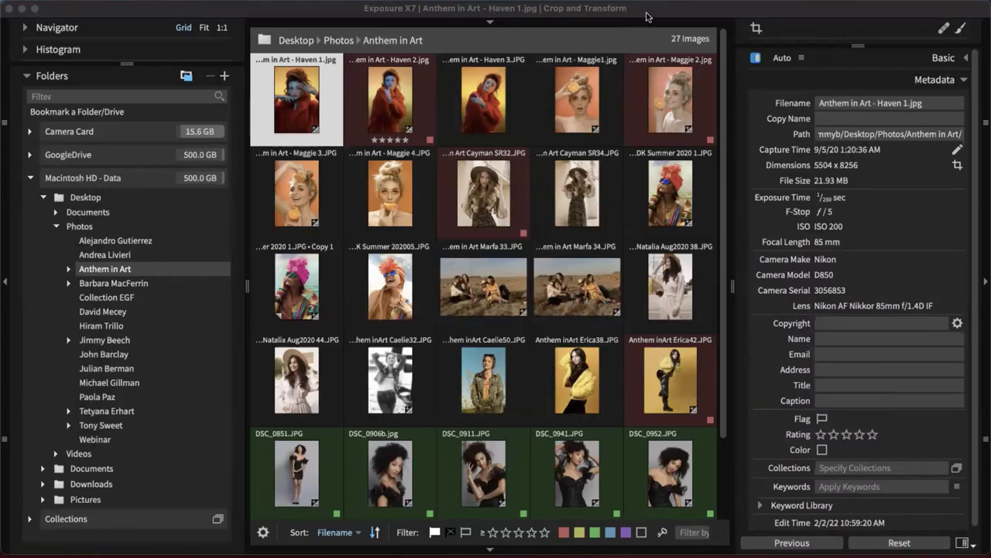
pyautogui.click(439, 138)
pyautogui.click(128, 253)
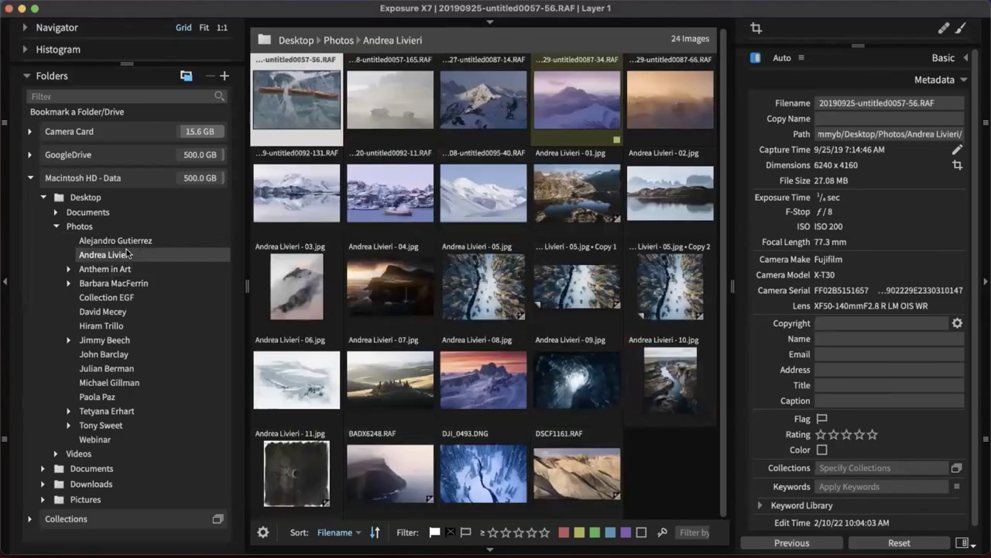
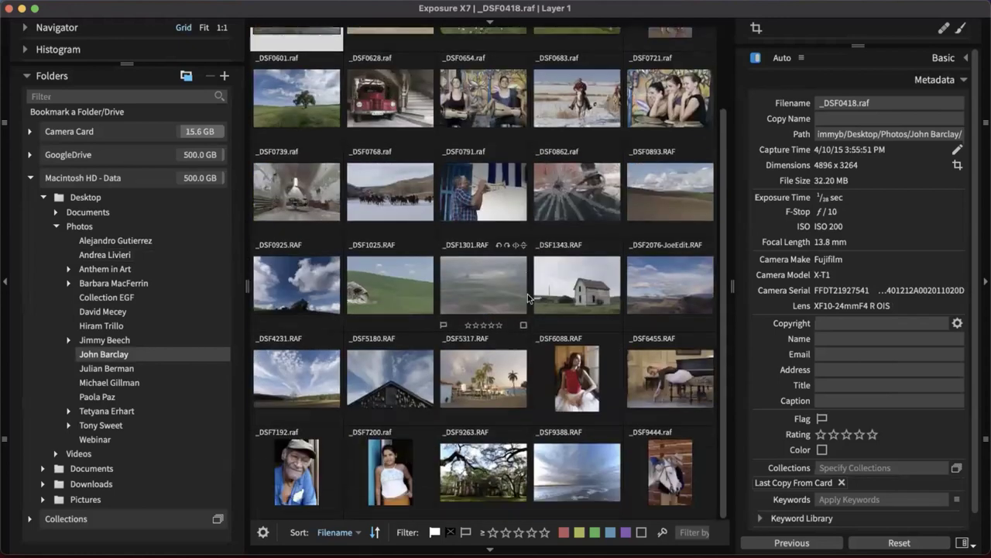
# Glance at the workspace presets, then expand Basic to show _DSF0418's Temp 5252 and Tint 13 sliders
pyautogui.scroll(2, 526, 297)
pyautogui.scroll(-2, 524, 298)
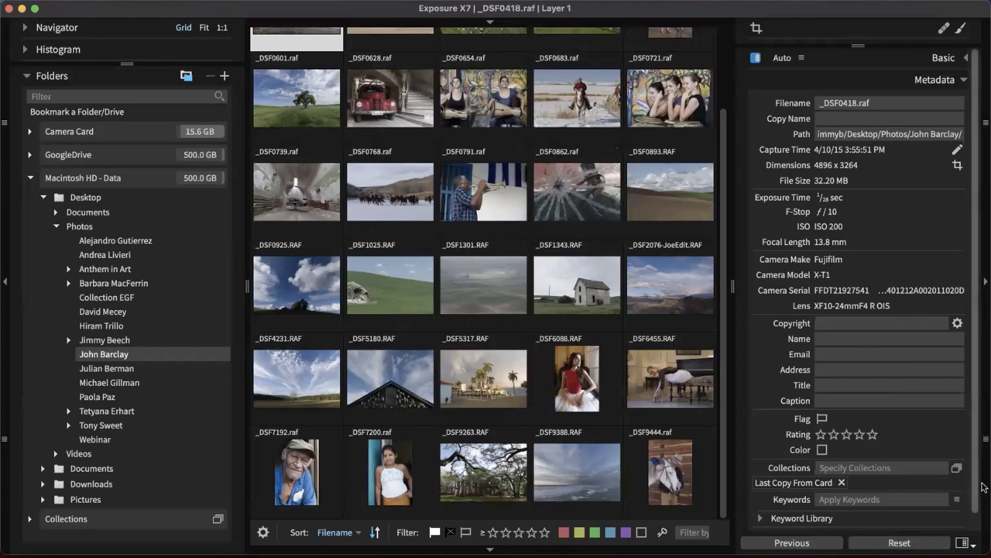
pyautogui.click(967, 543)
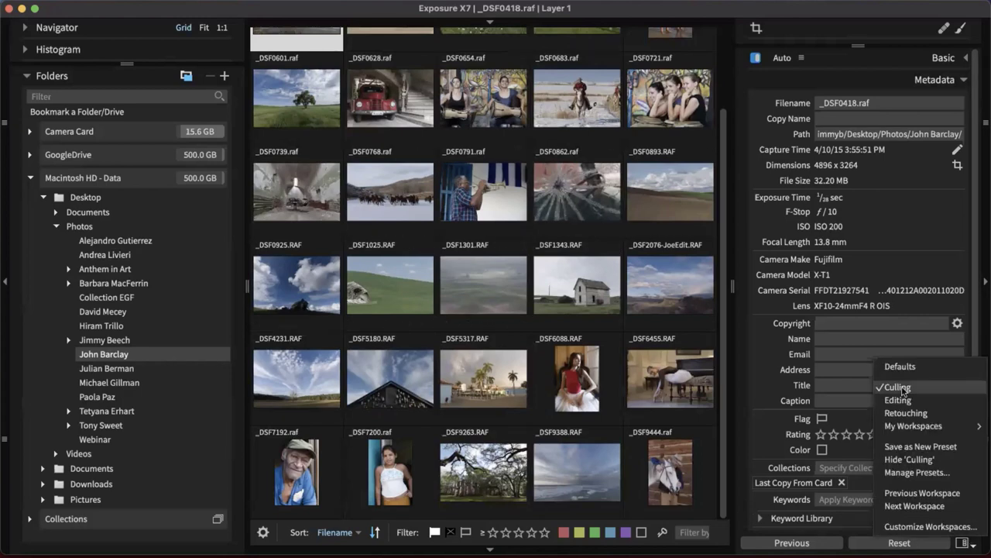
pyautogui.click(967, 543)
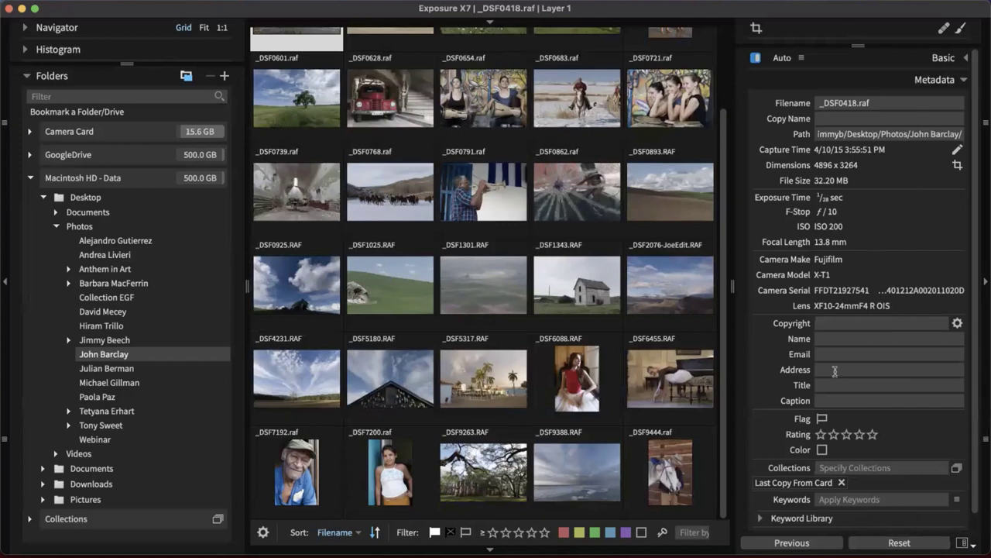
pyautogui.click(944, 58)
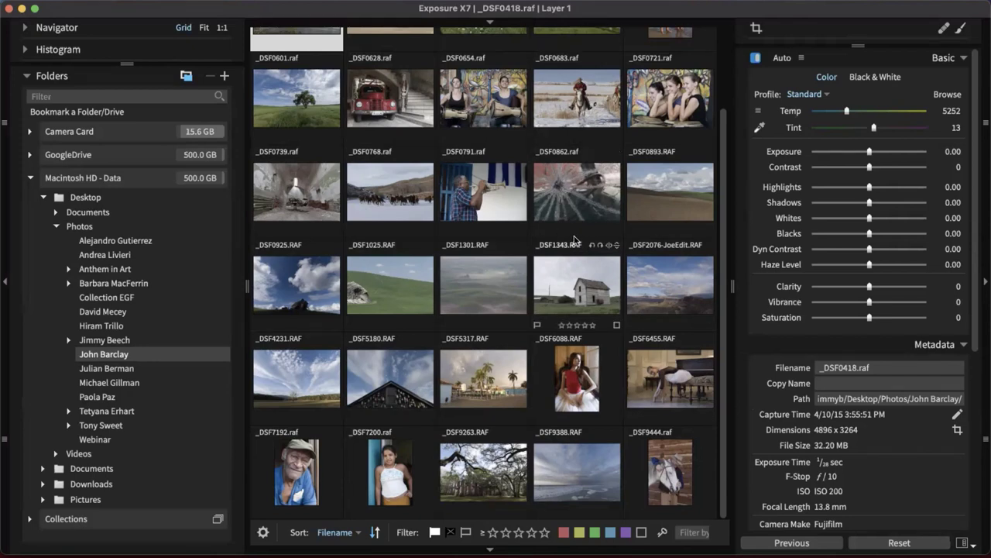
# Rate _DSF0862 two stars, then switch to the other photographer's folder of CMGP JPEGs
pyautogui.click(573, 232)
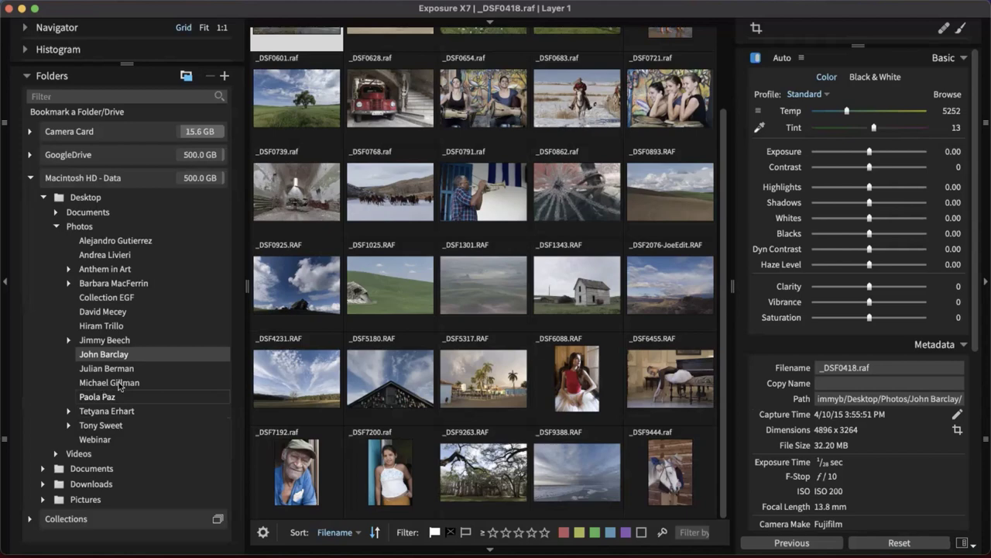
pyautogui.click(105, 395)
pyautogui.click(116, 382)
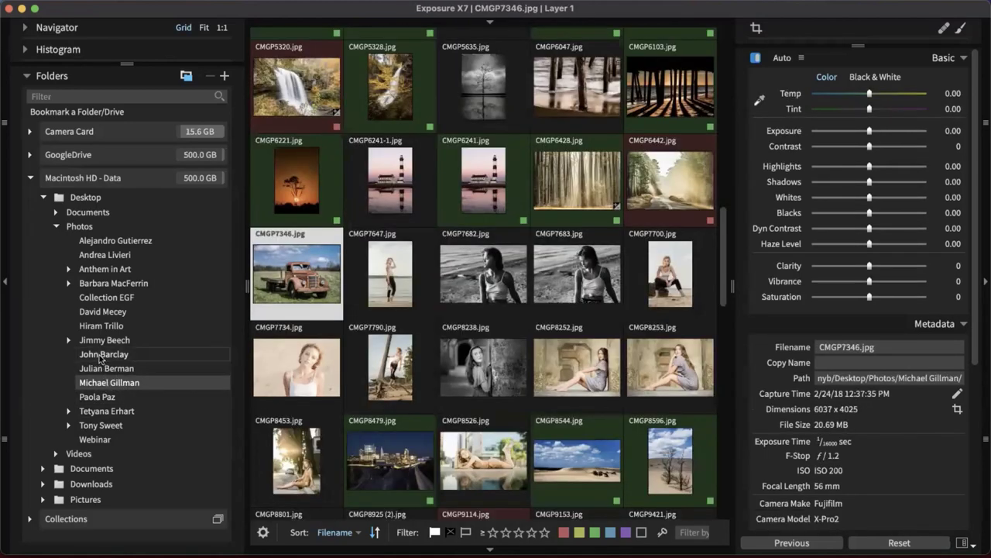
# Go back to the 30-image _DSF RAF folder and expand the Collections list
pyautogui.click(101, 356)
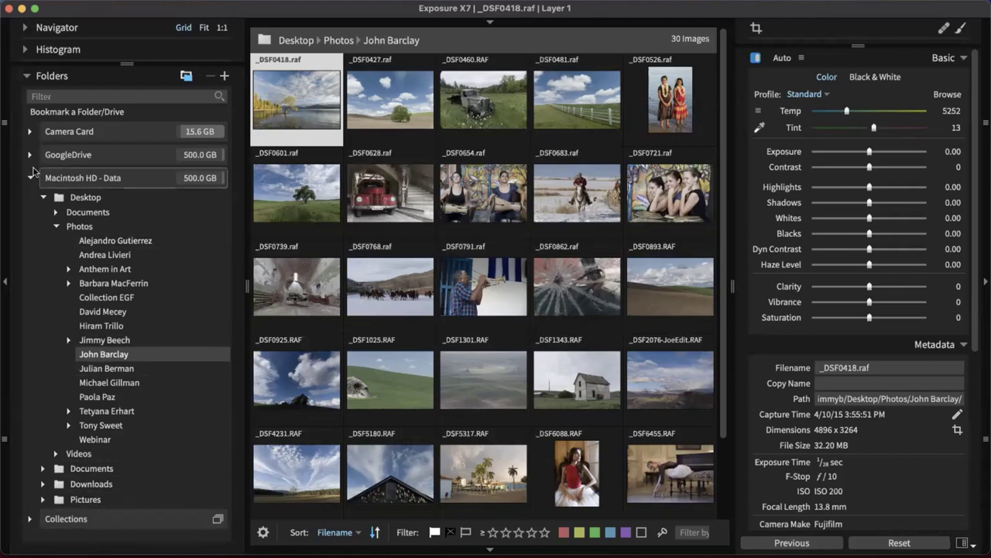
pyautogui.click(25, 524)
pyautogui.scroll(-5, 109, 426)
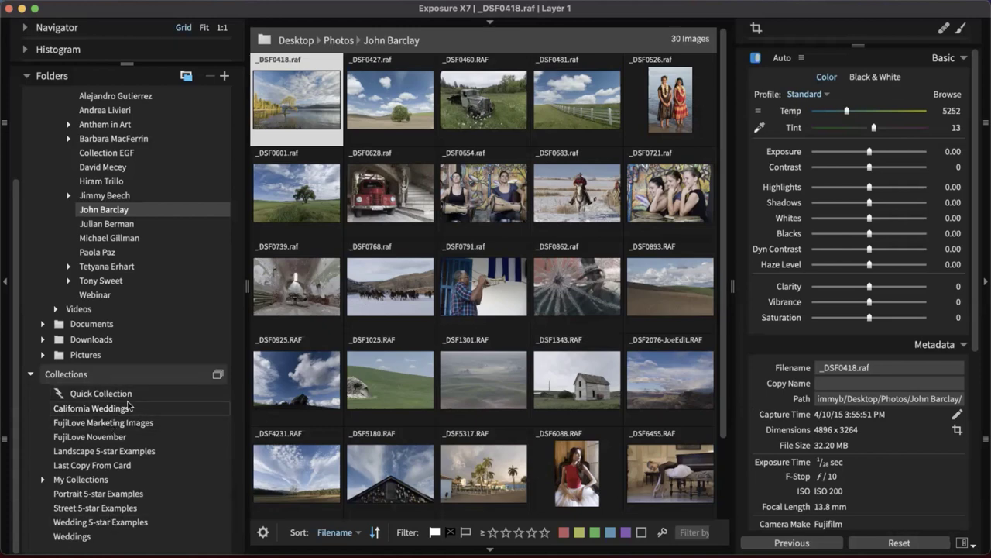
pyautogui.moveTo(432, 439)
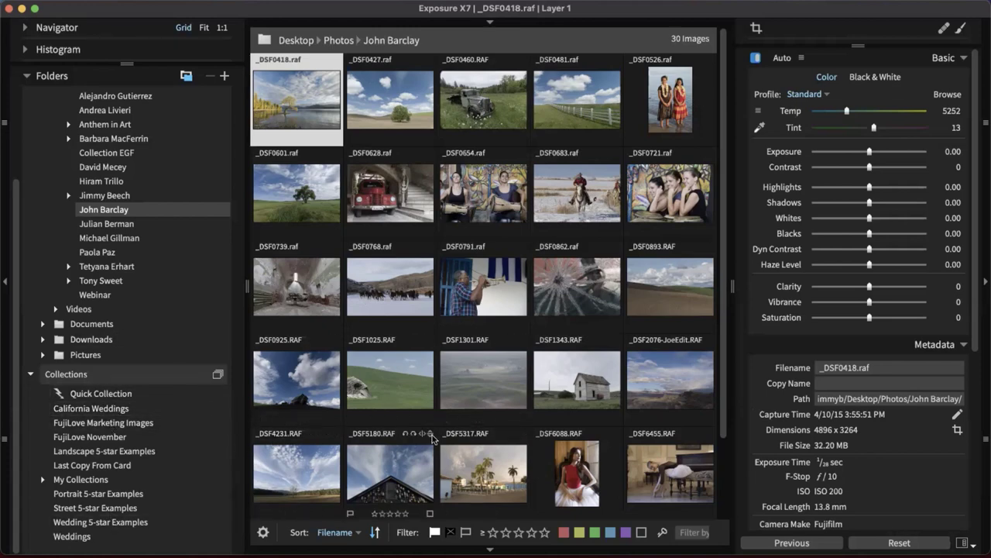
# Collapse Collections and hide the side panels so the _DSF thumbnails fill the window
pyautogui.click(31, 374)
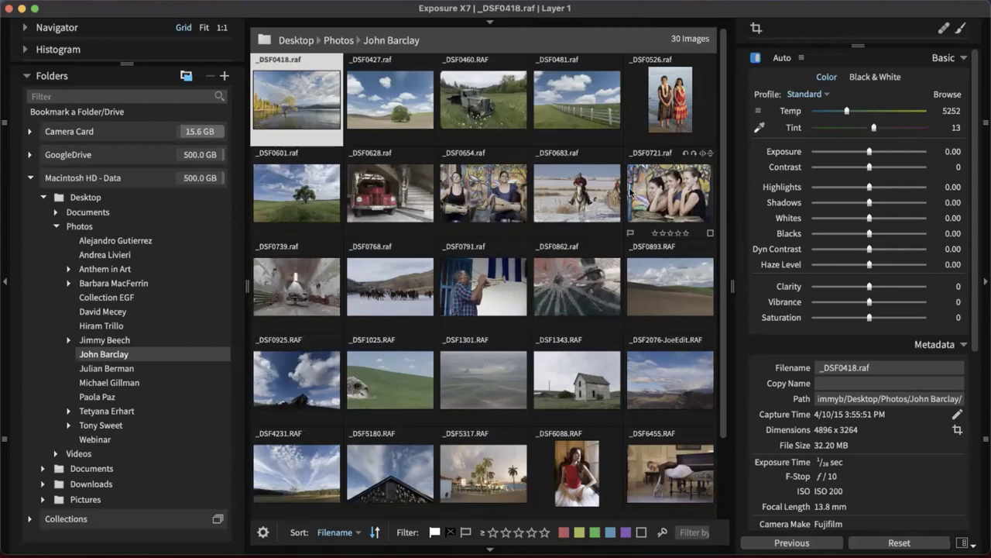
pyautogui.press('Tab')
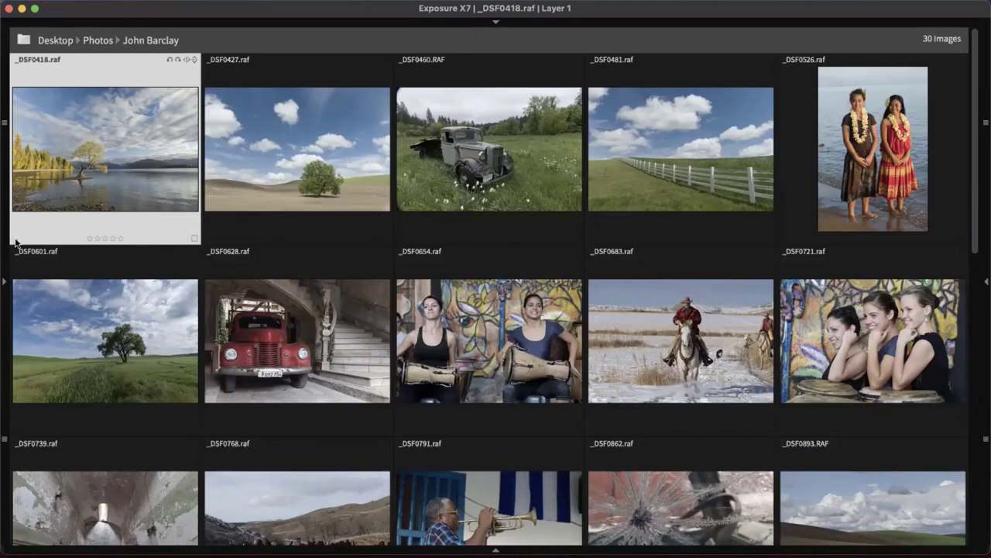
# Flag _DSF0418 and _DSF0427 as picks and reject the red truck photo _DSF0628
pyautogui.click(15, 243)
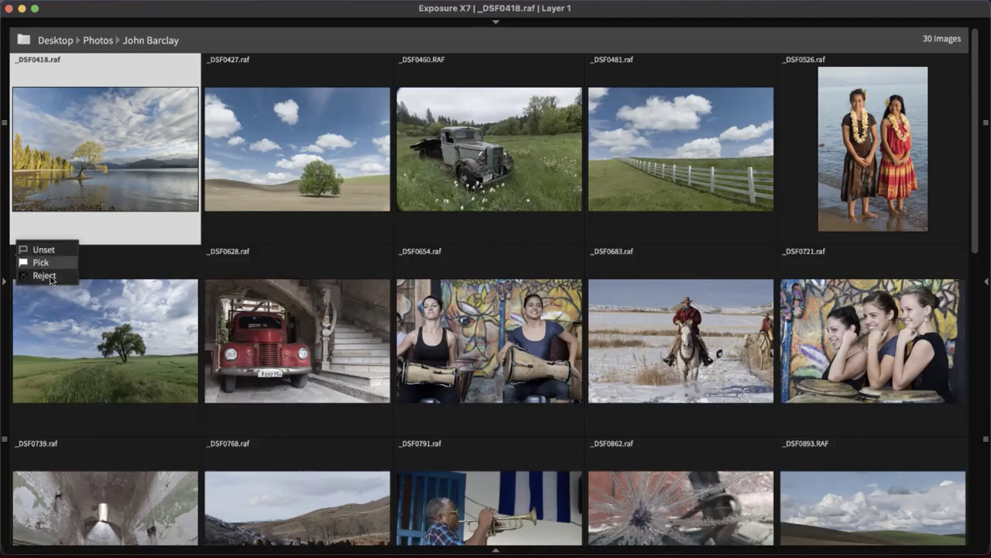
pyautogui.click(42, 263)
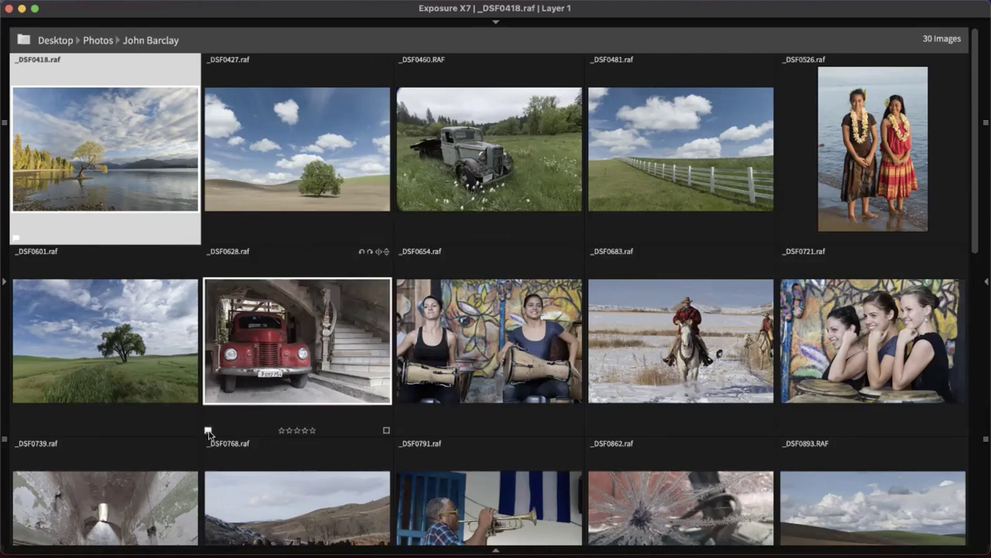
pyautogui.click(207, 431)
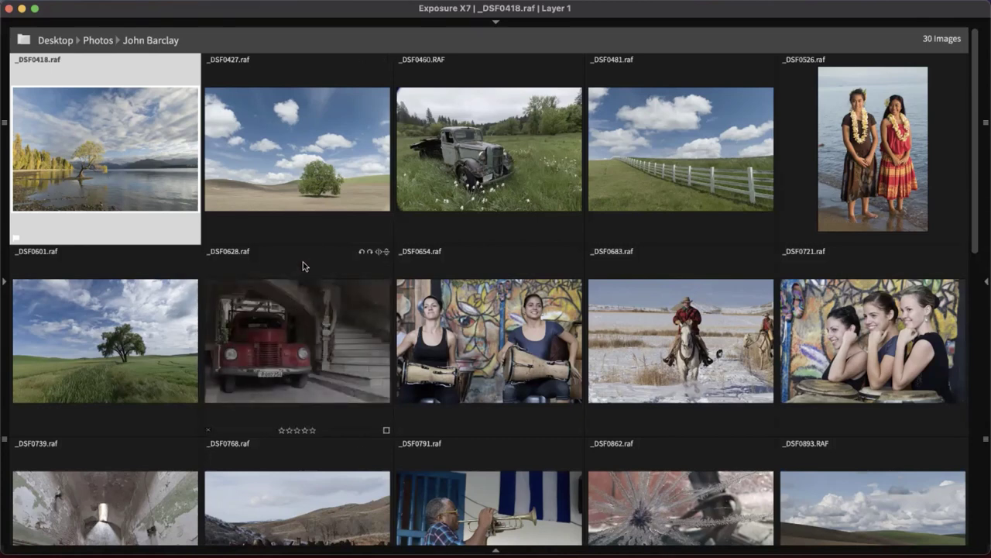
pyautogui.press('Right')
pyautogui.press('Right')
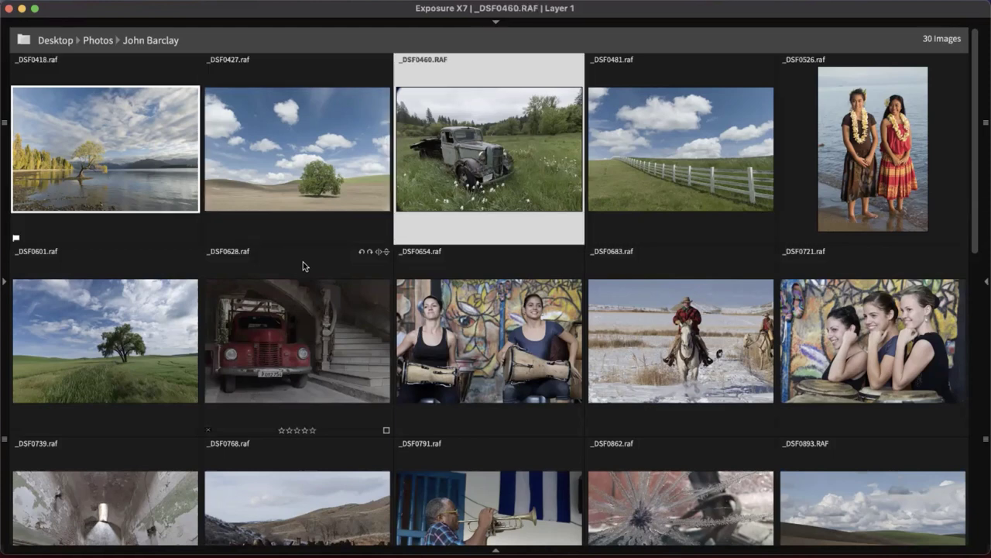
pyautogui.press('Right')
pyautogui.press('Left')
pyautogui.press('Right')
pyautogui.press('Left')
pyautogui.press('Left')
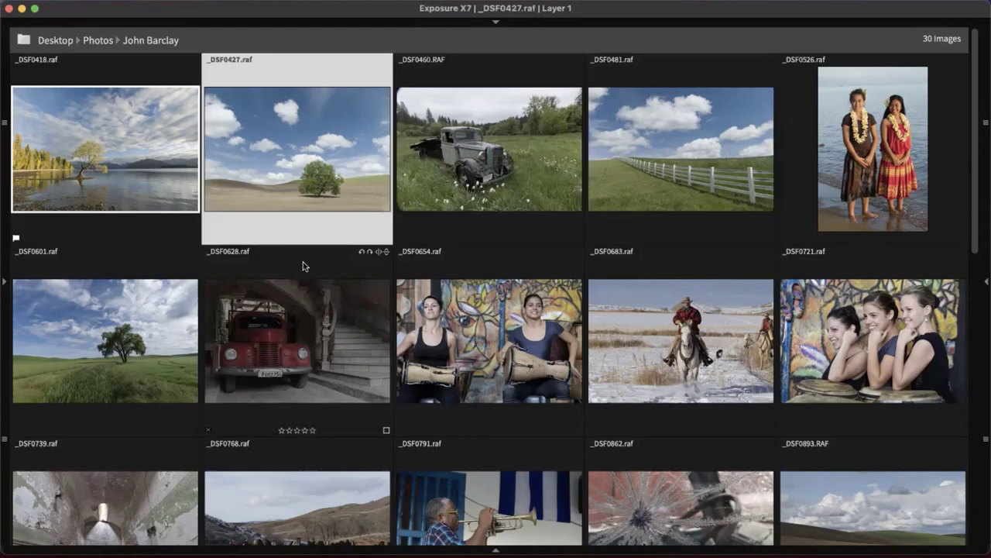
pyautogui.press('p')
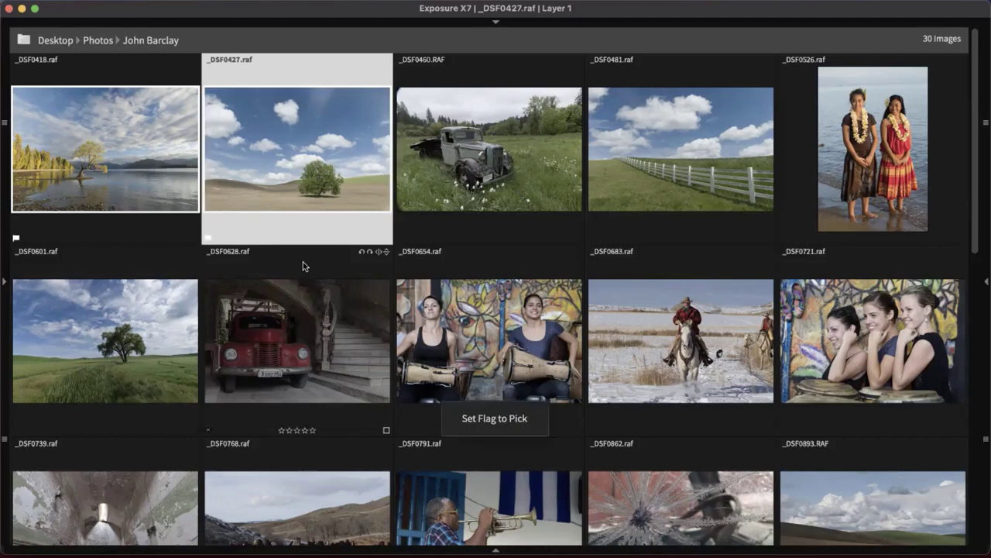
# Reject _DSF0460 and _DSF0654; pick _DSF0526, _DSF0601, _DSF0683 and _DSF0721
pyautogui.press('Right')
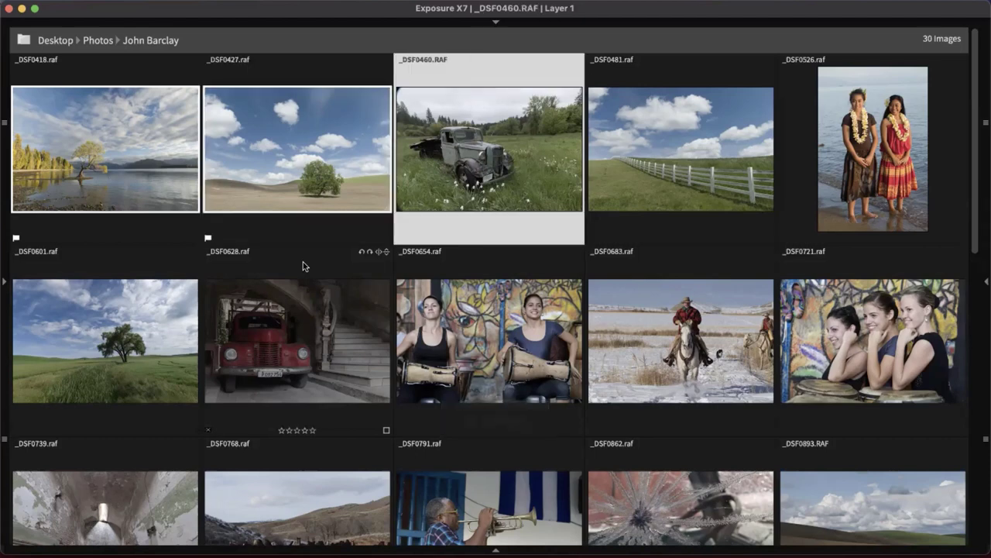
pyautogui.press('x')
pyautogui.press('Right')
pyautogui.press('Right')
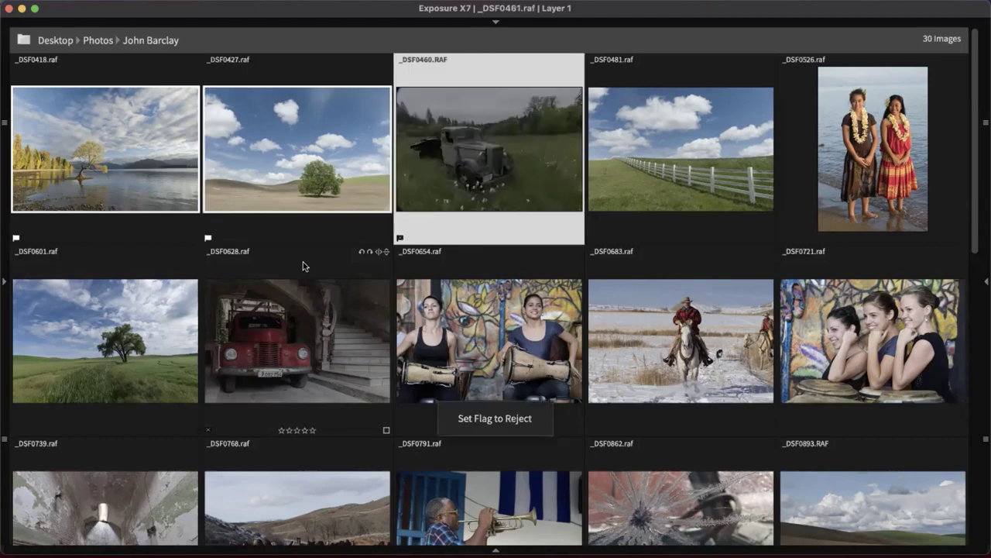
pyautogui.press('p')
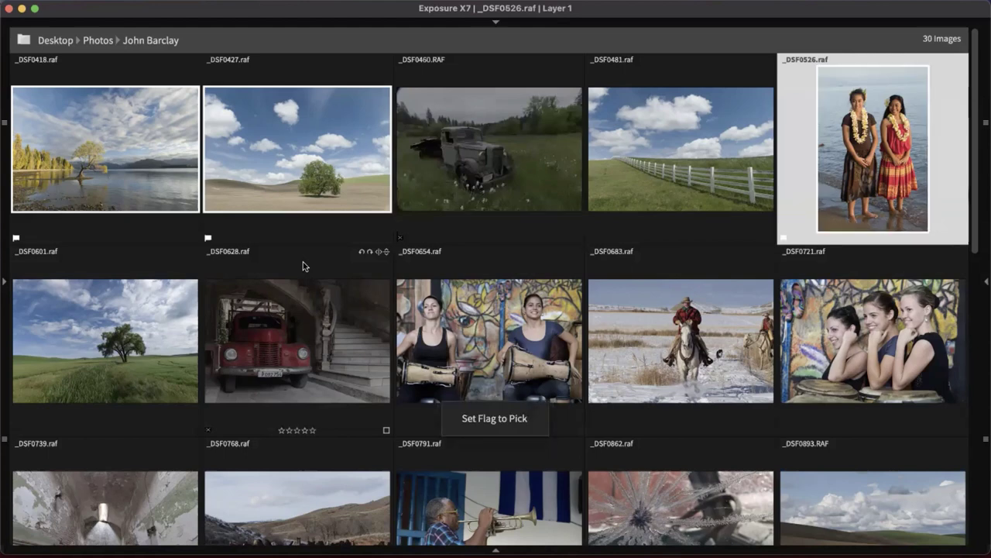
pyautogui.press('Right')
pyautogui.press('p')
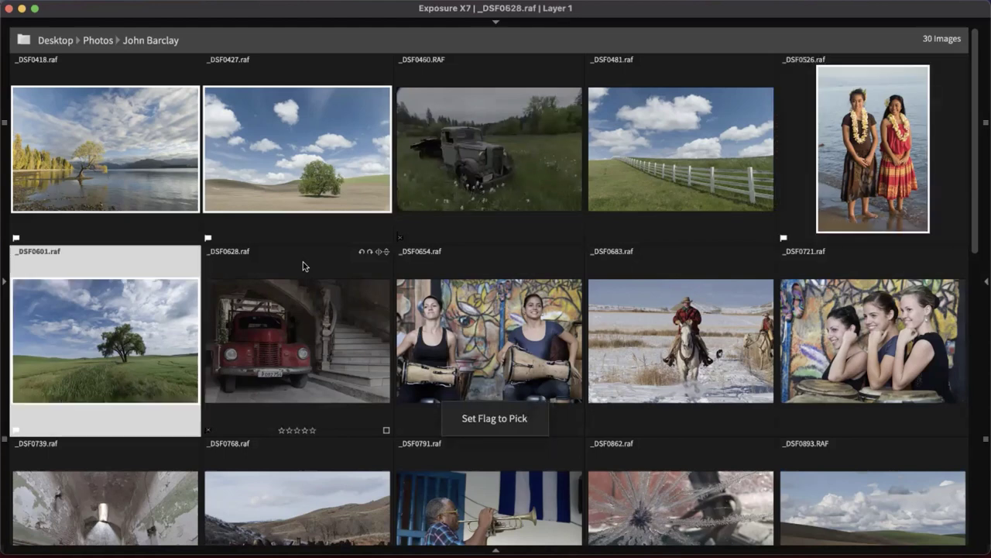
pyautogui.press('Right')
pyautogui.press('Right')
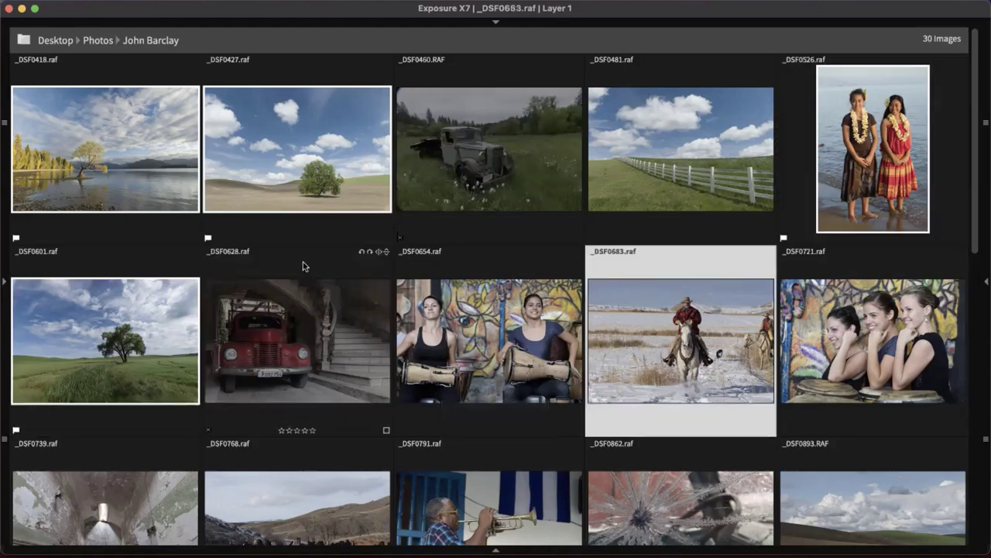
pyautogui.press('Left')
pyautogui.press('x')
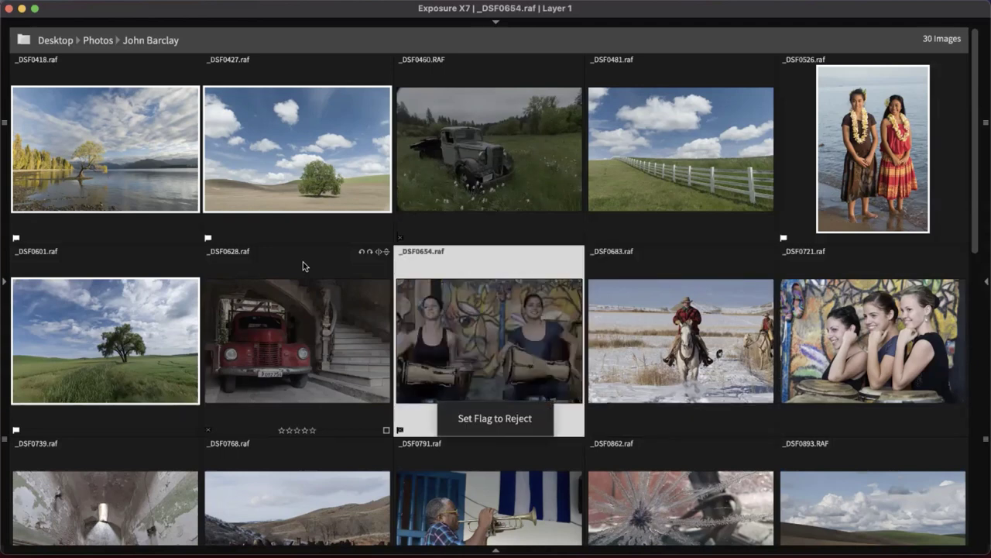
pyautogui.press('p')
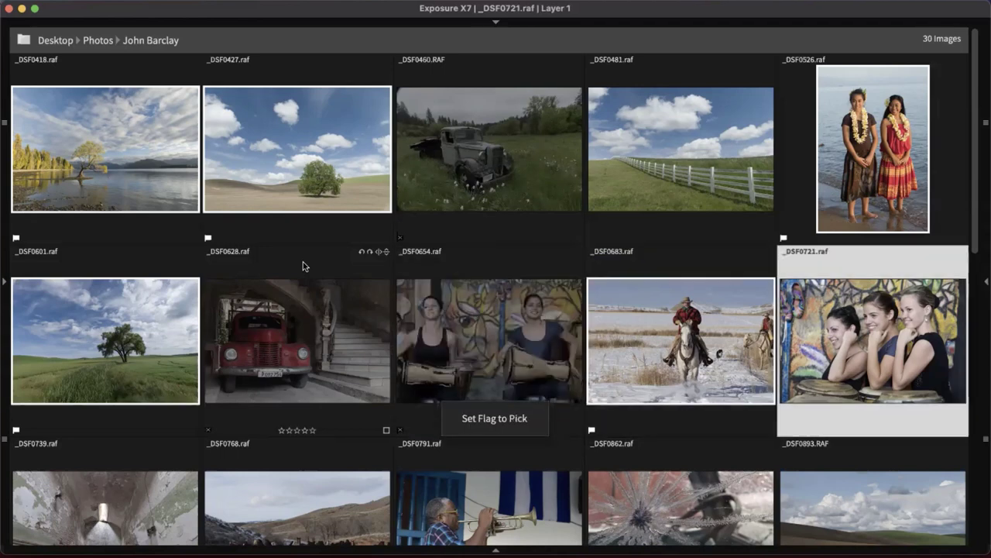
pyautogui.press('p')
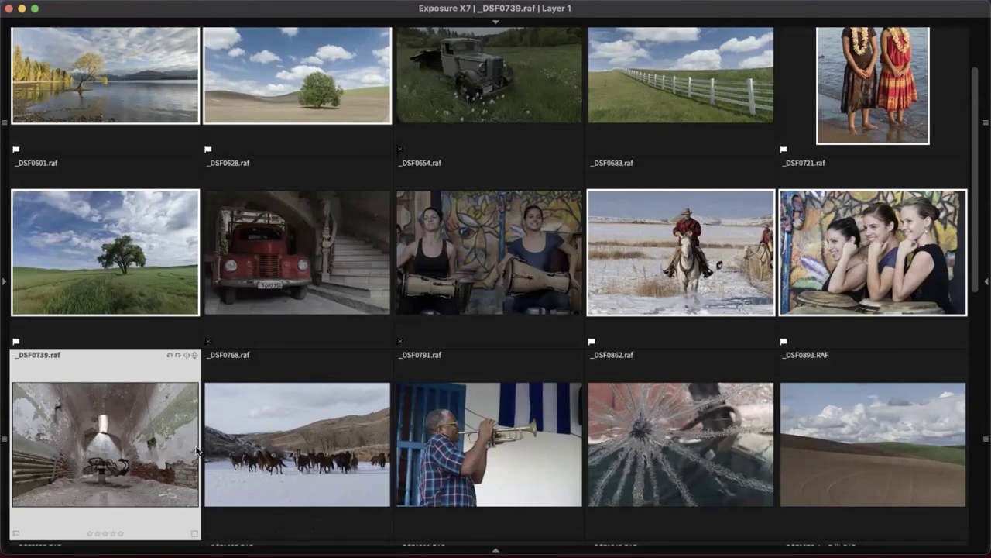
# Flag the five photos _DSF0739 through _DSF0893 as picks together
pyautogui.keyDown('shift'); pyautogui.click(806, 442); pyautogui.keyUp('shift')
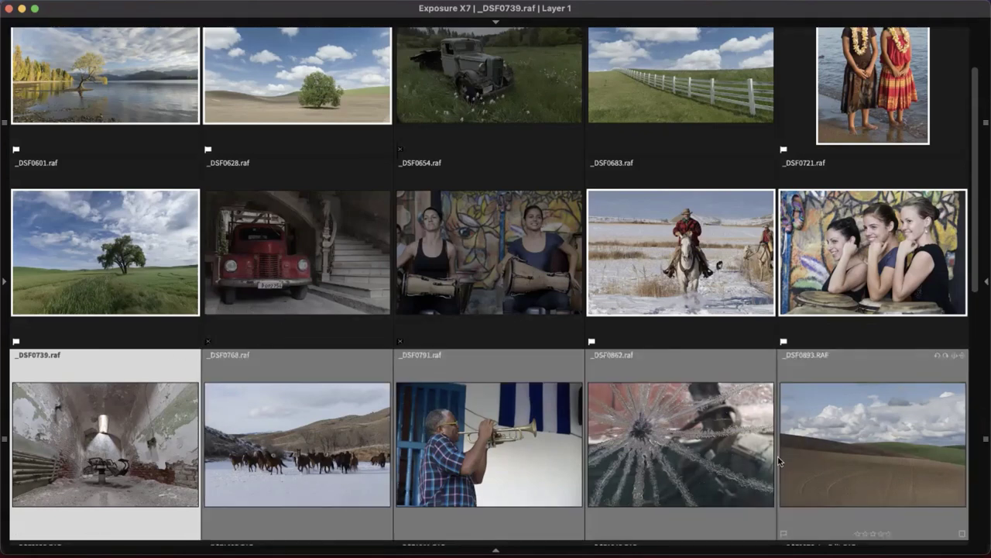
pyautogui.press('p')
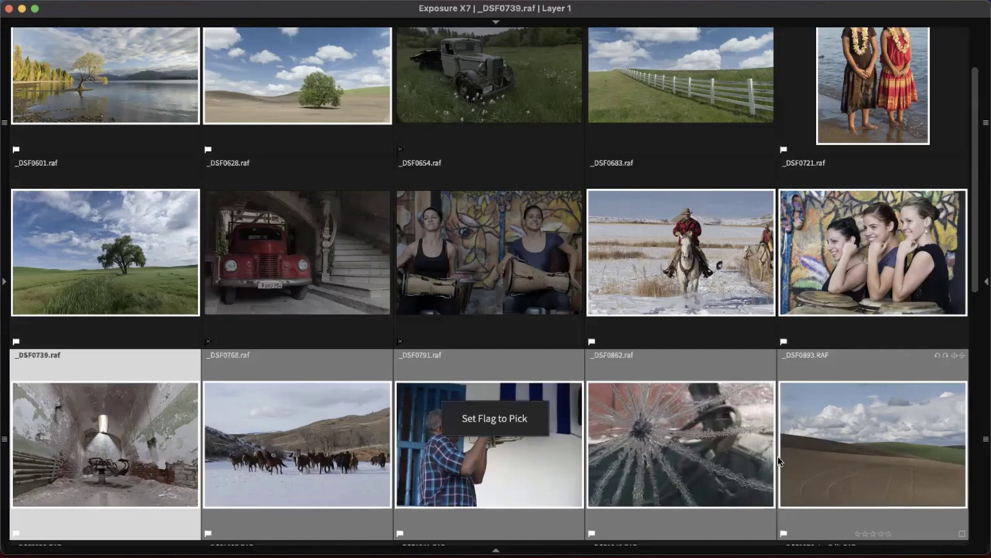
pyautogui.scroll(-10, 778, 461)
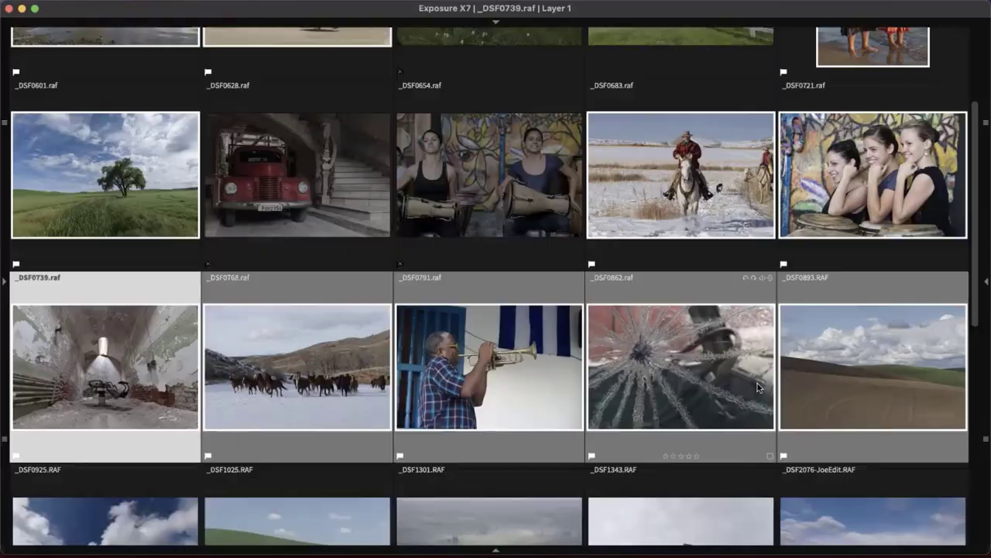
pyautogui.scroll(-2, 756, 391)
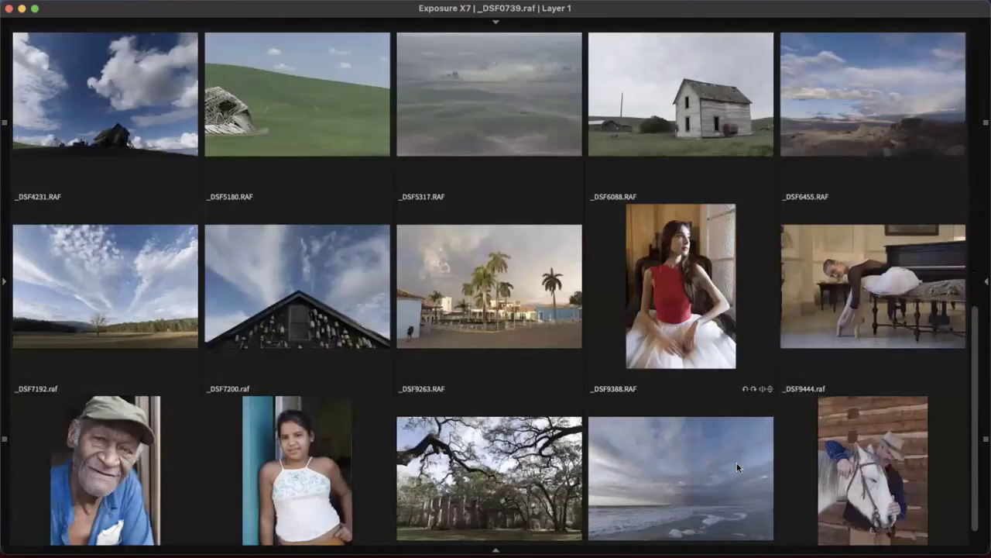
# Select _DSF9388, then _DSF7200, and scroll back to the folder's first images
pyautogui.click(721, 457)
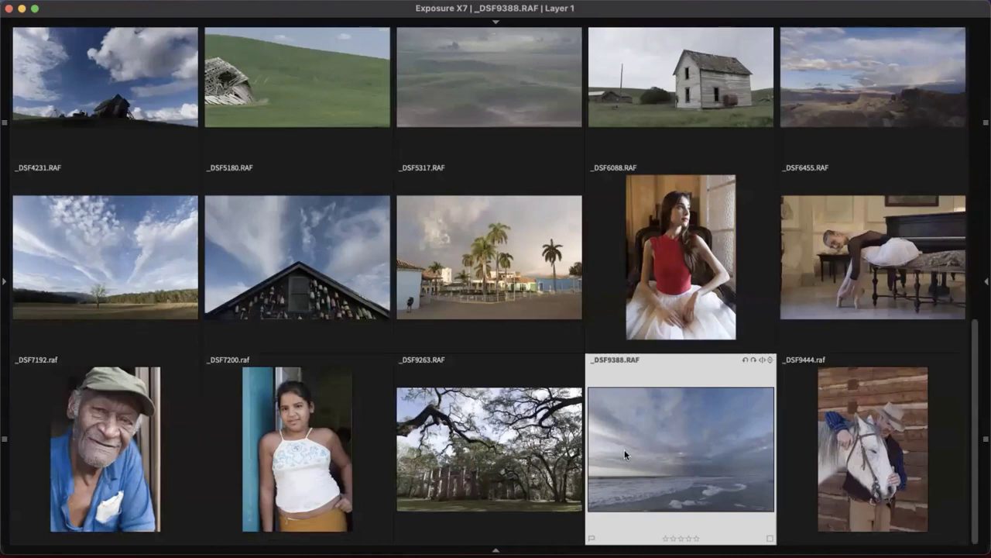
pyautogui.click(309, 432)
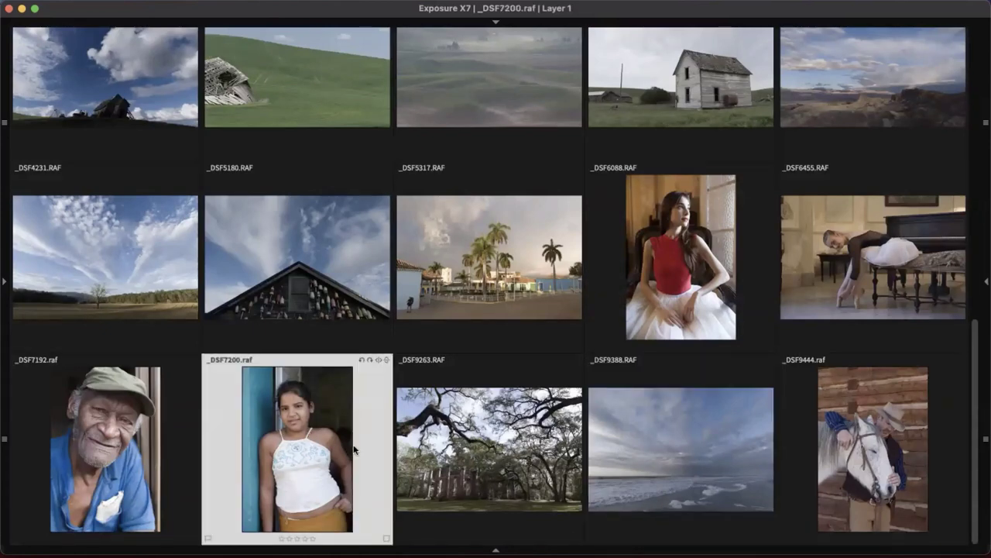
pyautogui.scroll(5, 402, 357)
pyautogui.scroll(5, 394, 366)
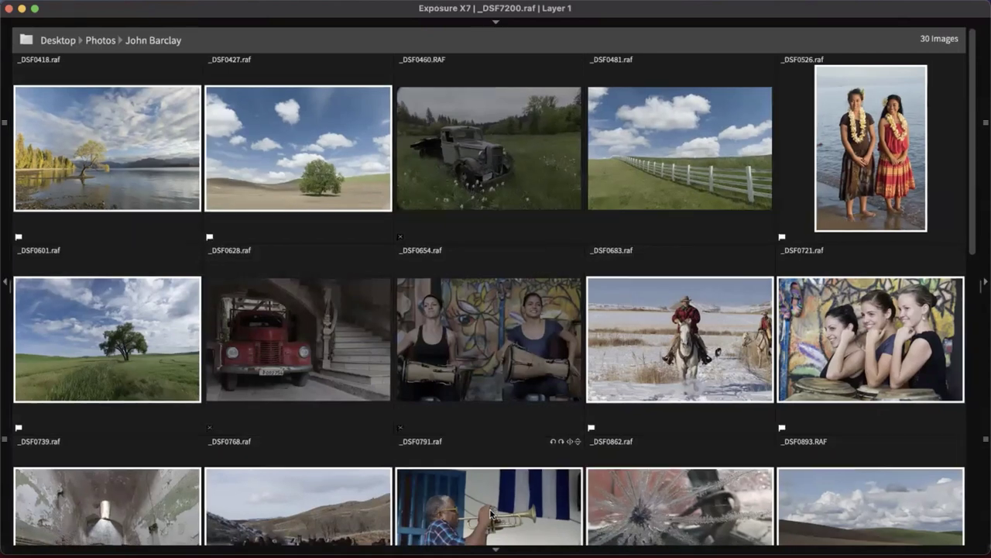
# Filter to the 11 flagged photos, select _DSF0418, and hide the panels again
pyautogui.press('Tab')
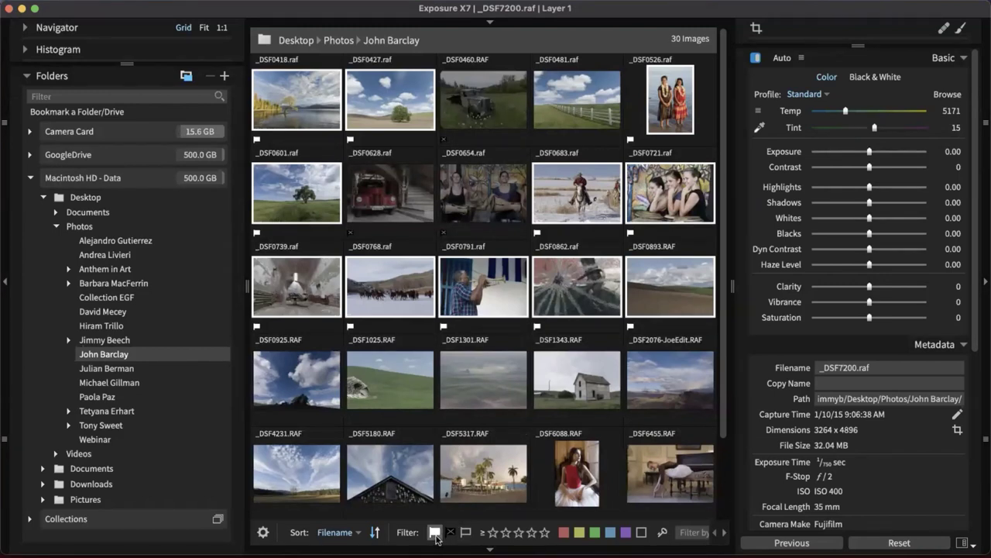
pyautogui.click(434, 533)
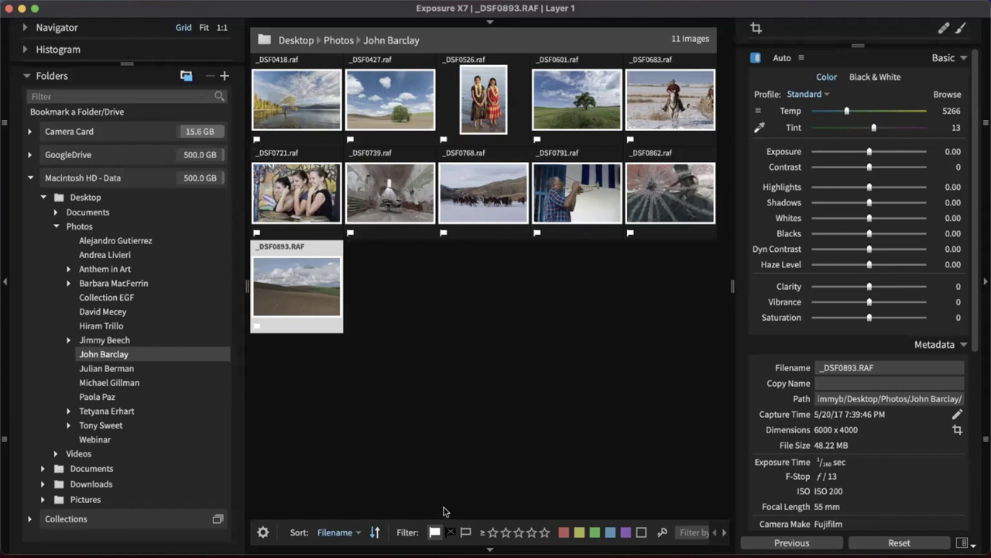
pyautogui.click(446, 511)
pyautogui.click(305, 92)
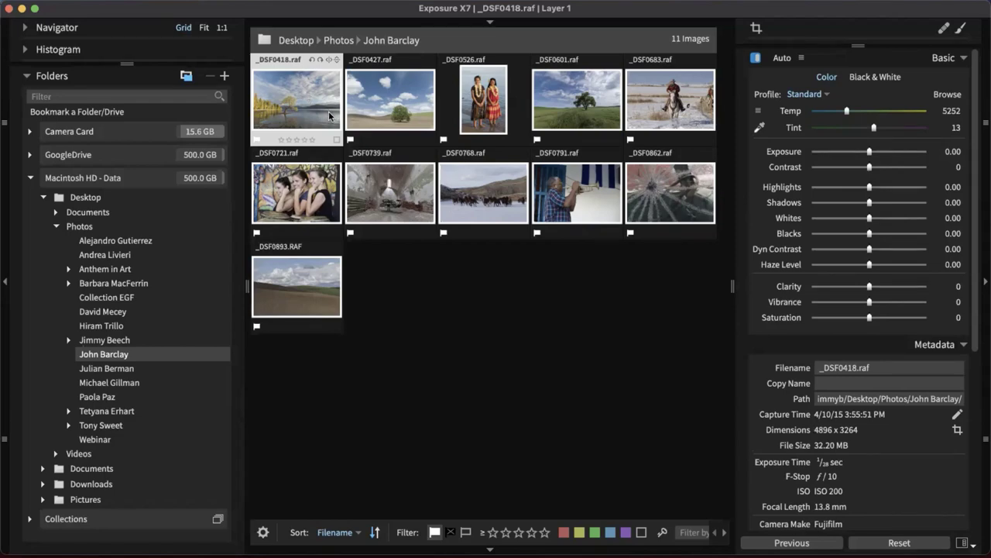
pyautogui.press('Tab')
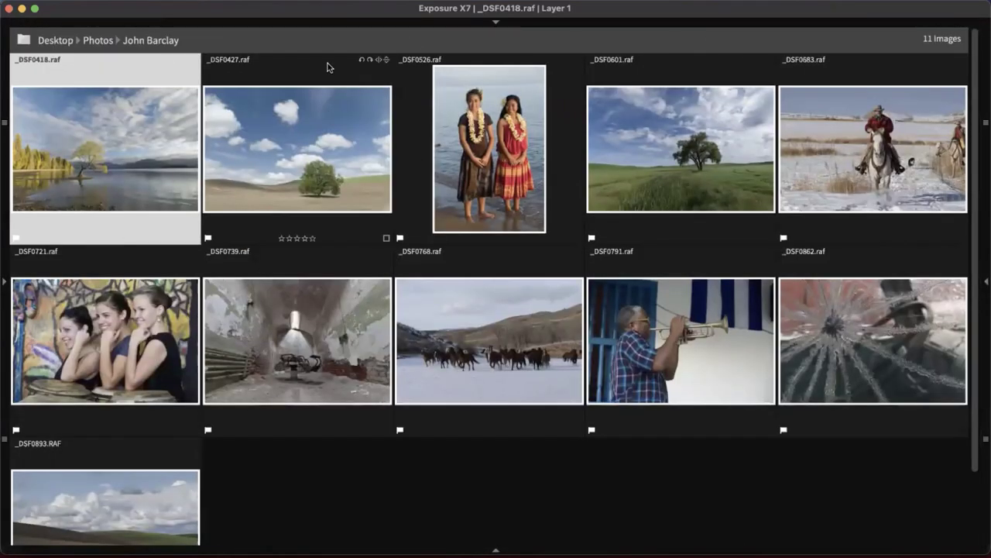
# Enlarge thumbnails to four per row and rate _DSF0418 five stars
pyautogui.moveTo(323, 28)
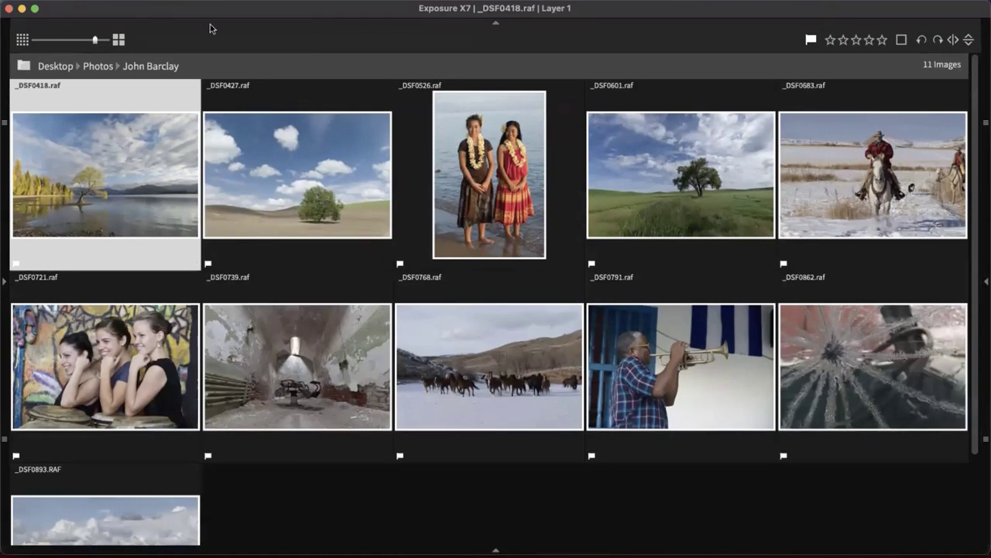
pyautogui.click(116, 41)
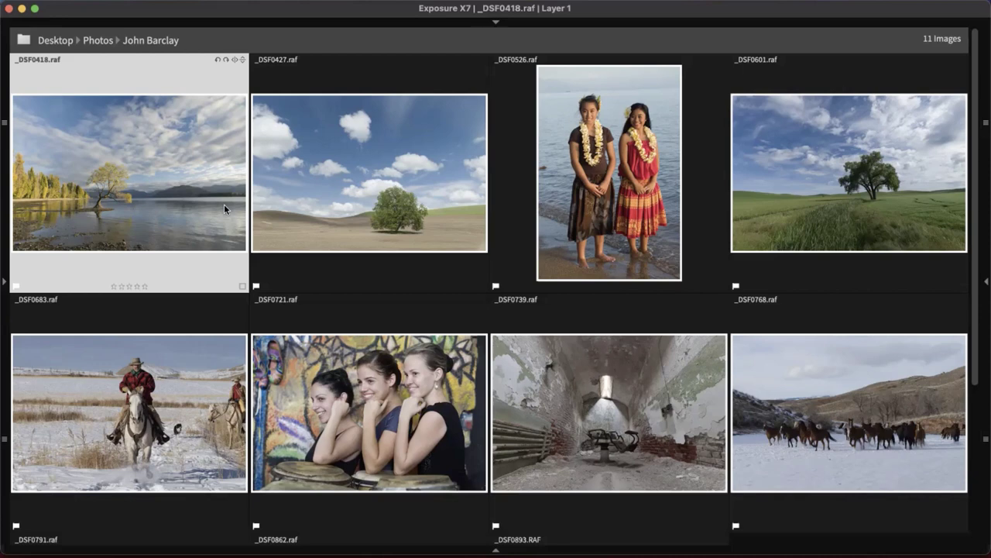
pyautogui.press('2')
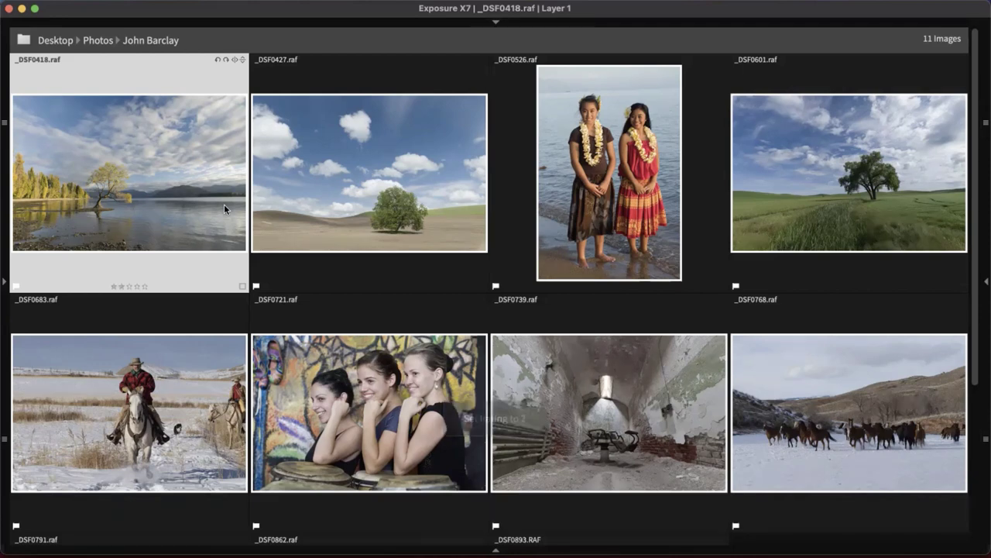
pyautogui.press('3')
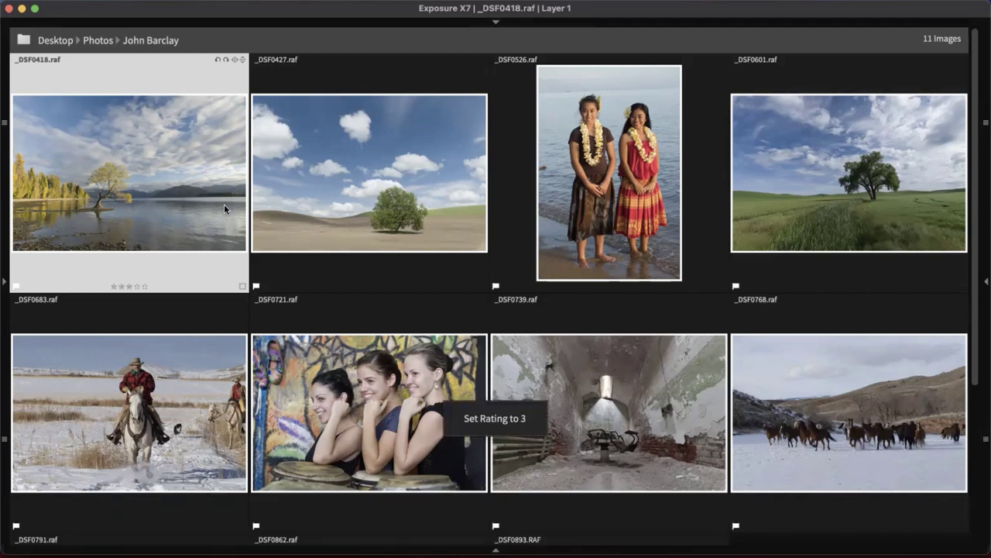
pyautogui.press('4')
pyautogui.press('5')
# Rate _DSF0427 4, _DSF0526 3, _DSF0601 4, _DSF0683 3, _DSF0721 2, _DSF0739 4, _DSF0768 5 stars
pyautogui.press('Right')
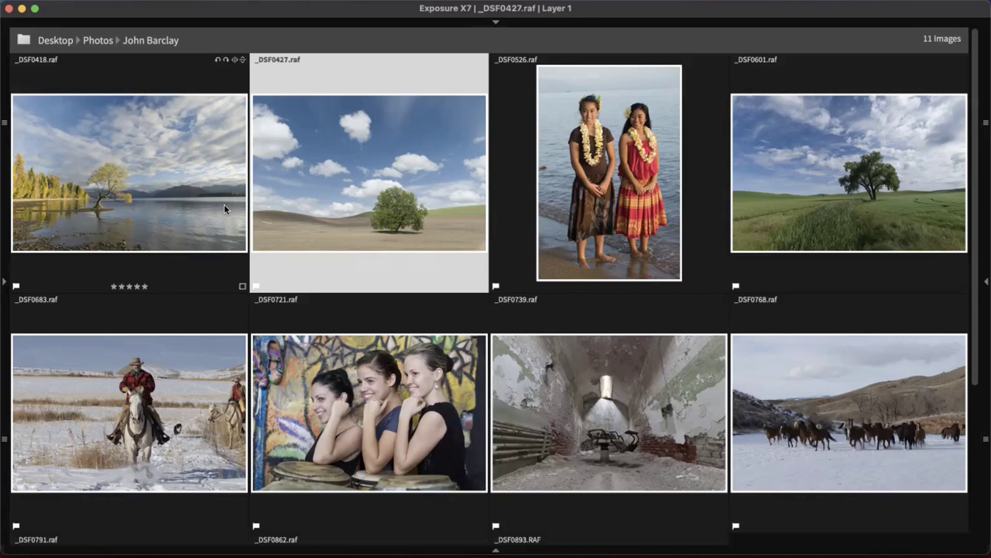
pyautogui.press('4')
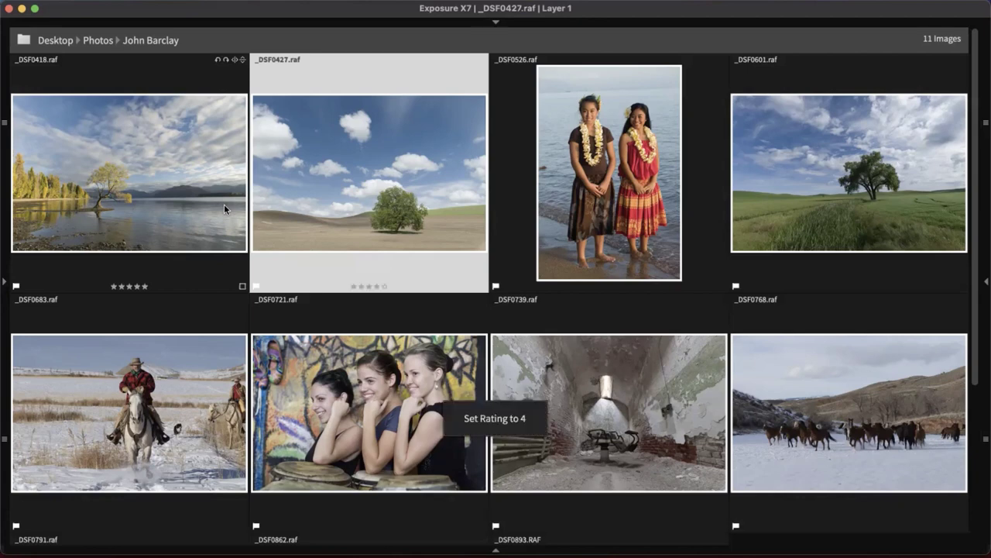
pyautogui.press('Right')
pyautogui.press('3')
pyautogui.press('Right')
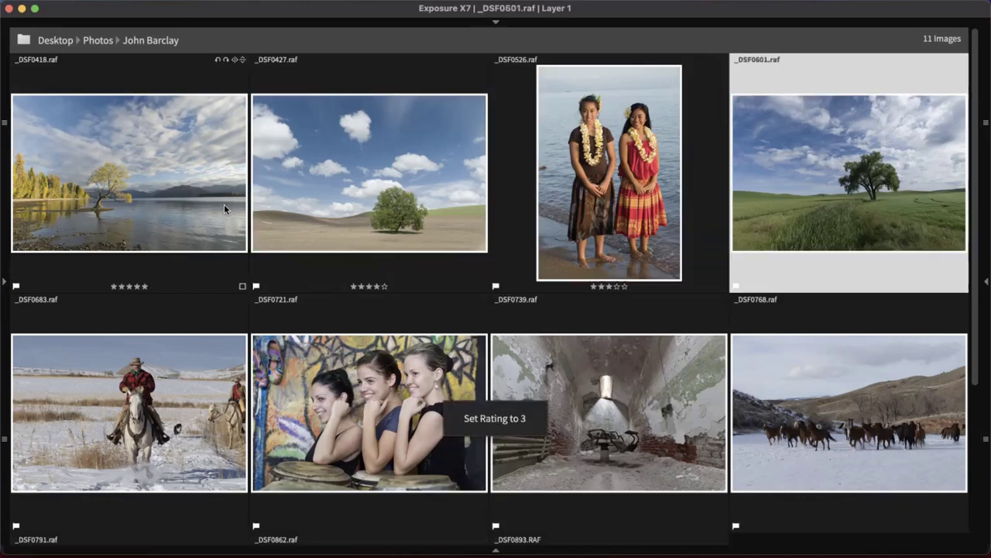
pyautogui.press('4')
pyautogui.press('Right')
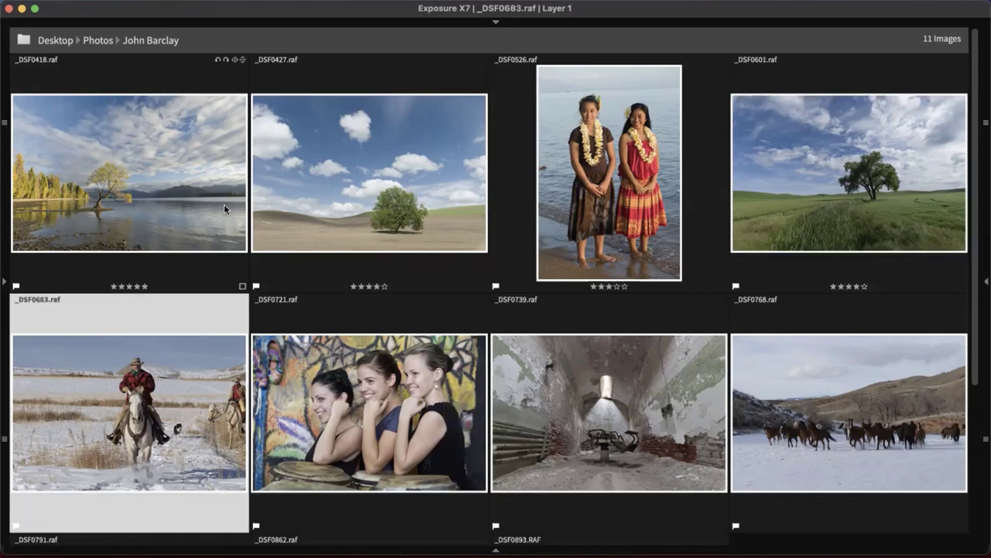
pyautogui.press('3')
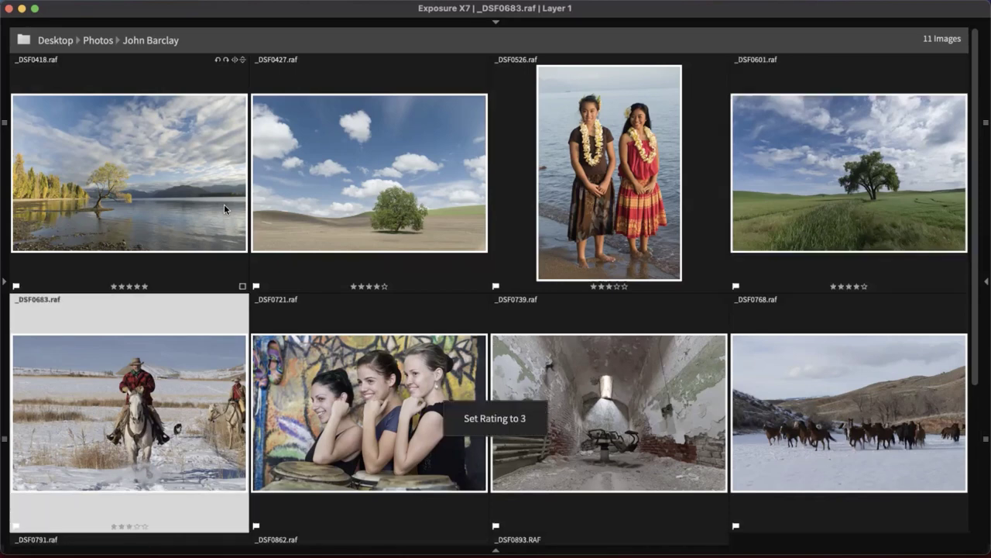
pyautogui.press('Right')
pyautogui.press('2')
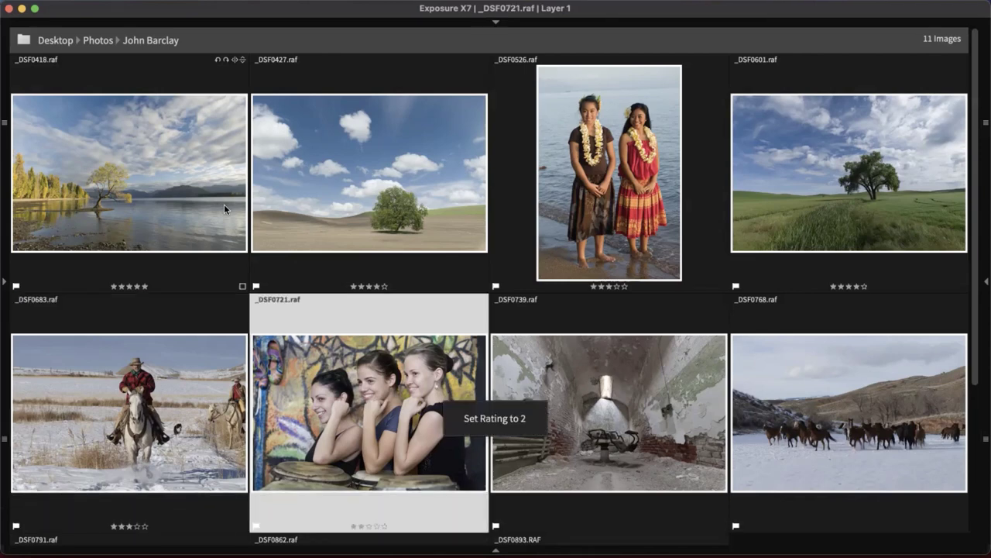
pyautogui.press('Right')
pyautogui.press('4')
# Review the first ratings, rate trumpeter _DSF0791 four stars, then rate the remaining images
pyautogui.press('Right')
pyautogui.press('5')
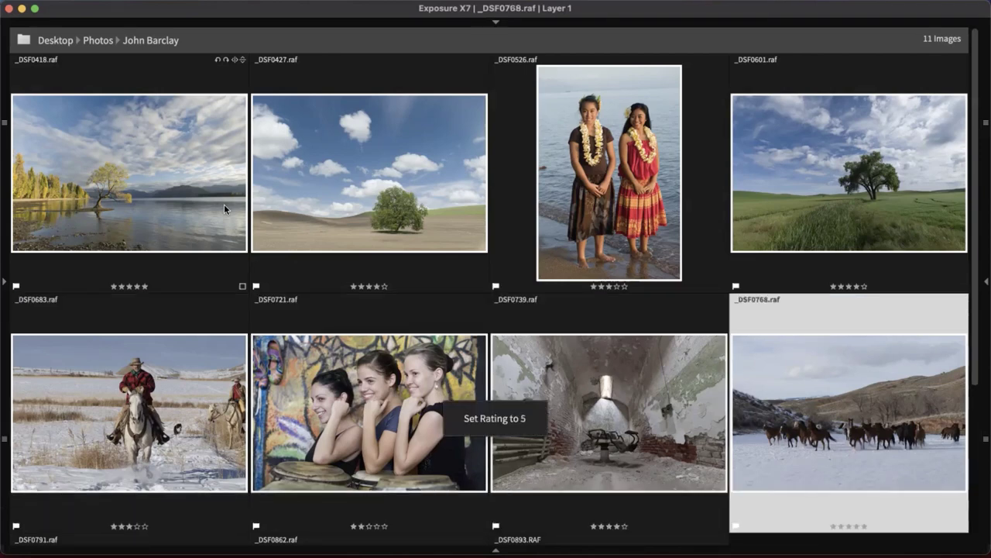
pyautogui.click(223, 204)
pyautogui.press('Right')
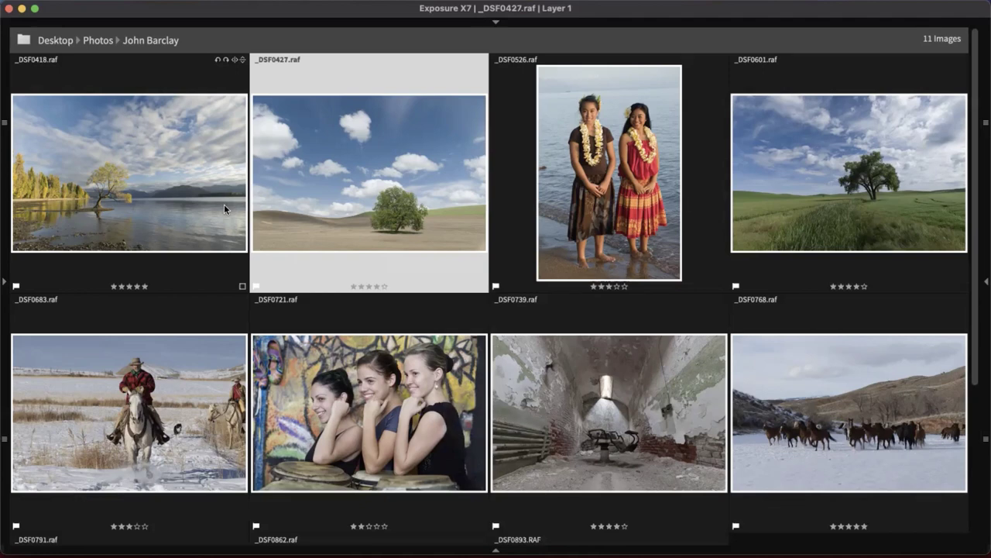
pyautogui.press('Down')
pyautogui.press('Up')
pyautogui.press('Left')
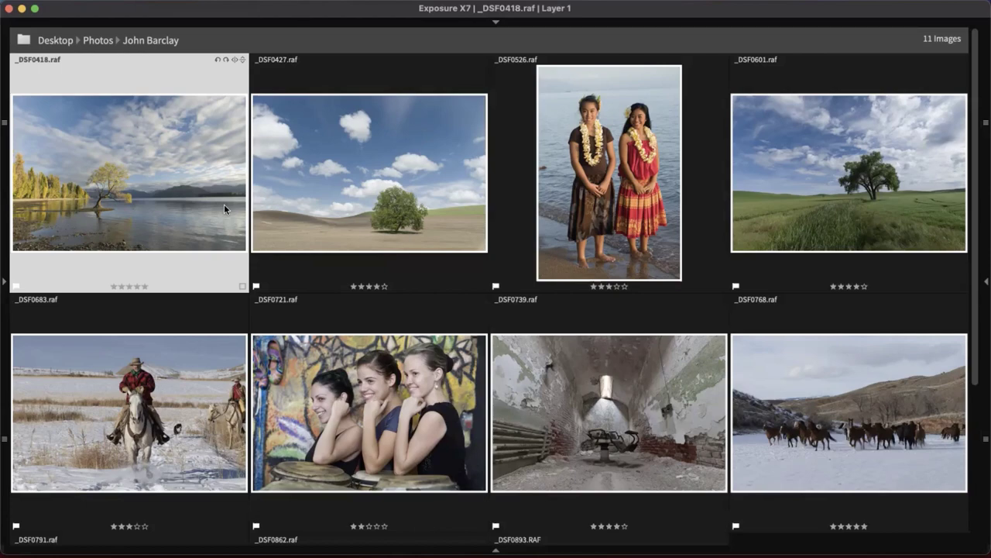
pyautogui.scroll(-3, 226, 210)
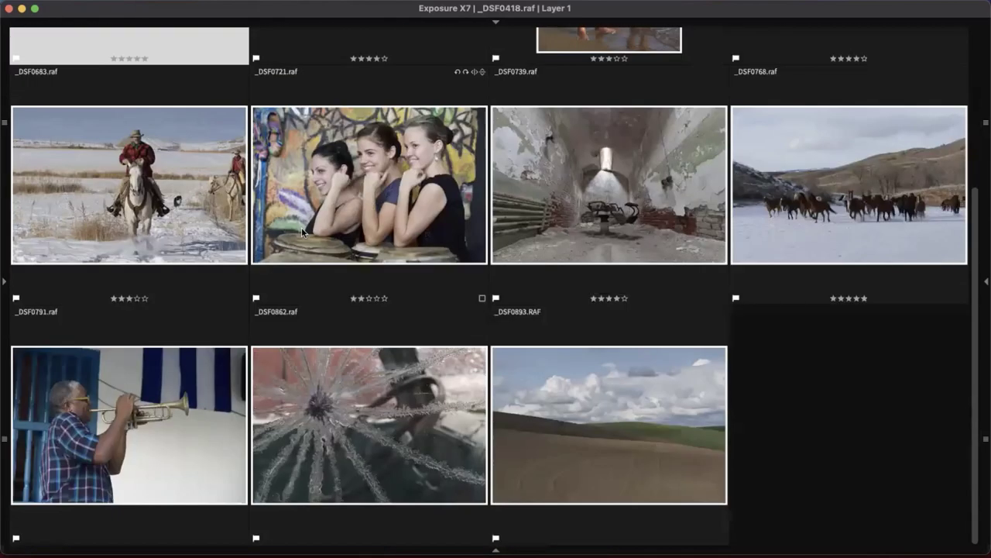
pyautogui.click(146, 419)
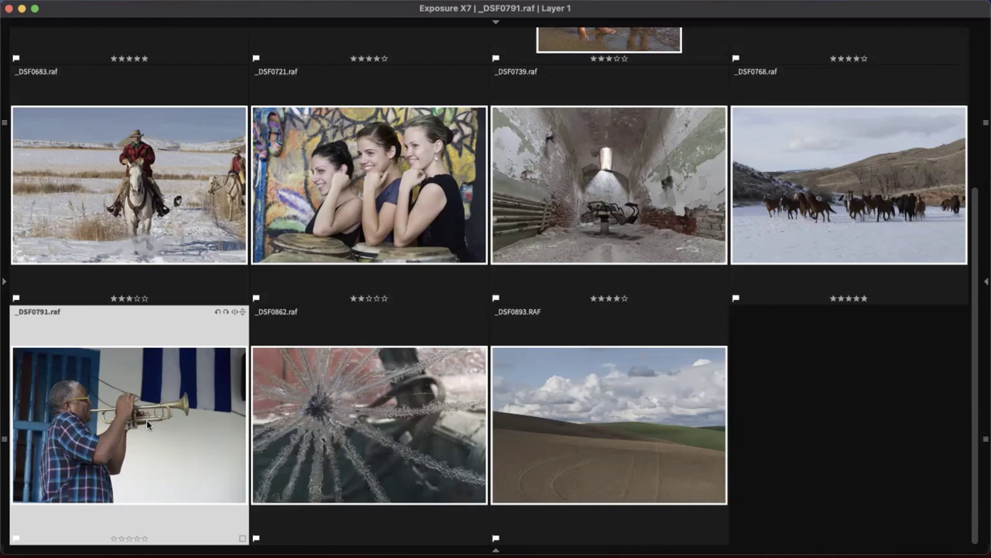
pyautogui.press('4')
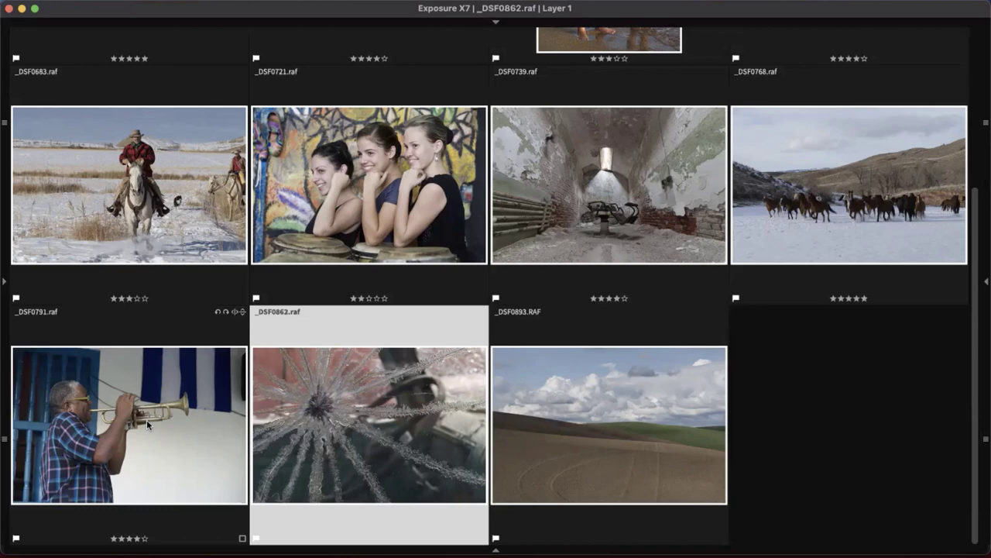
pyautogui.press('5')
pyautogui.press('5')
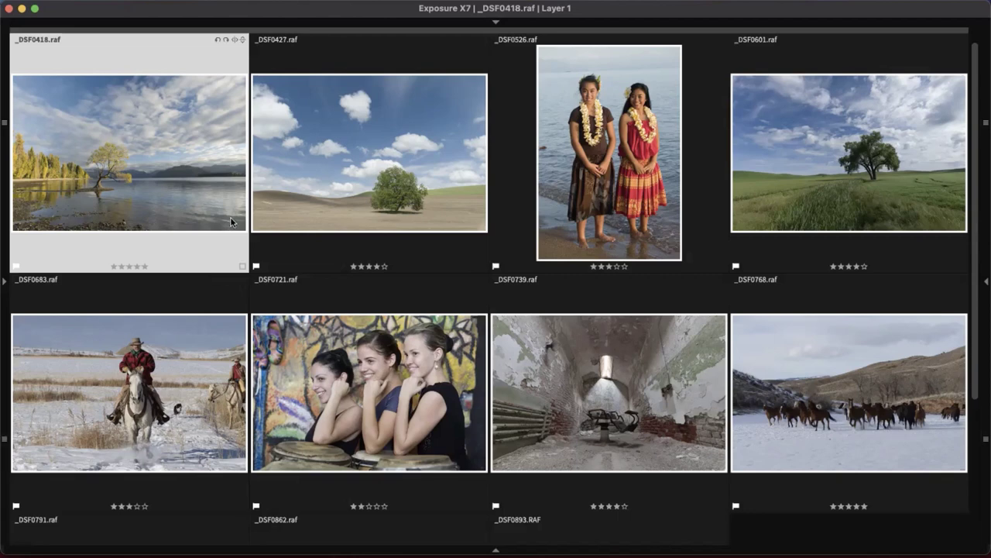
# Label _DSF0418 red, _DSF0427 yellow, _DSF0526 green and _DSF0601 blue
pyautogui.press('6')
pyautogui.click(317, 198)
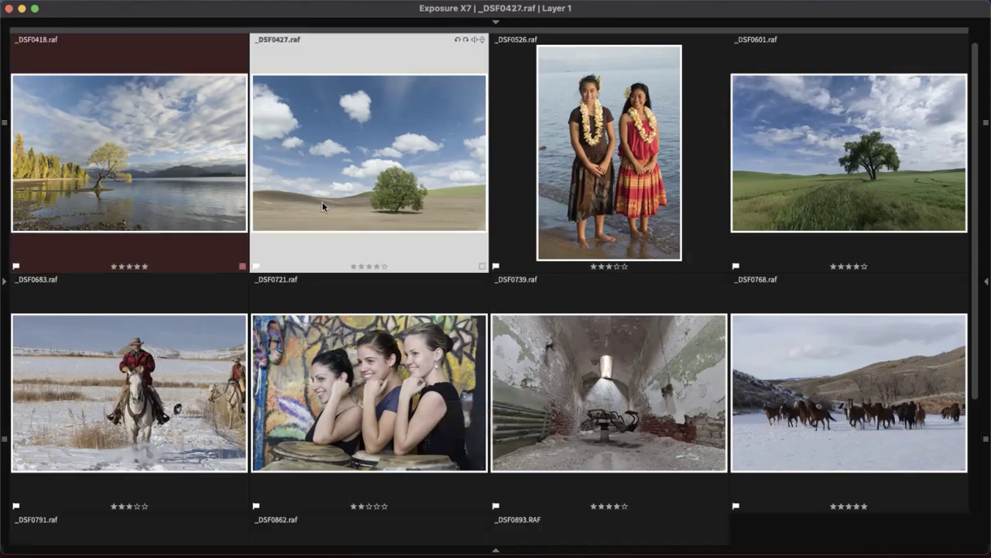
pyautogui.press('7')
pyautogui.click(570, 197)
pyautogui.press('8')
pyautogui.click(825, 192)
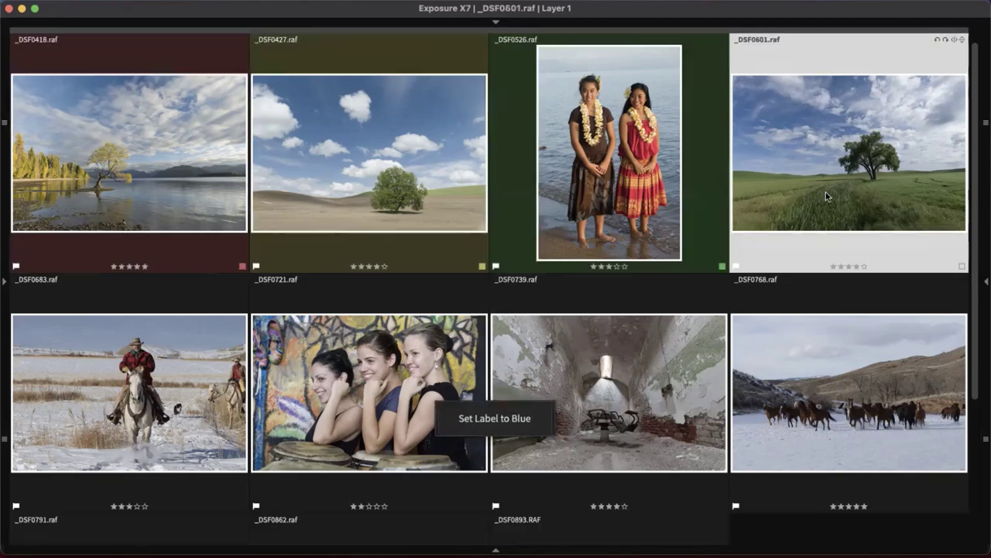
pyautogui.press('9')
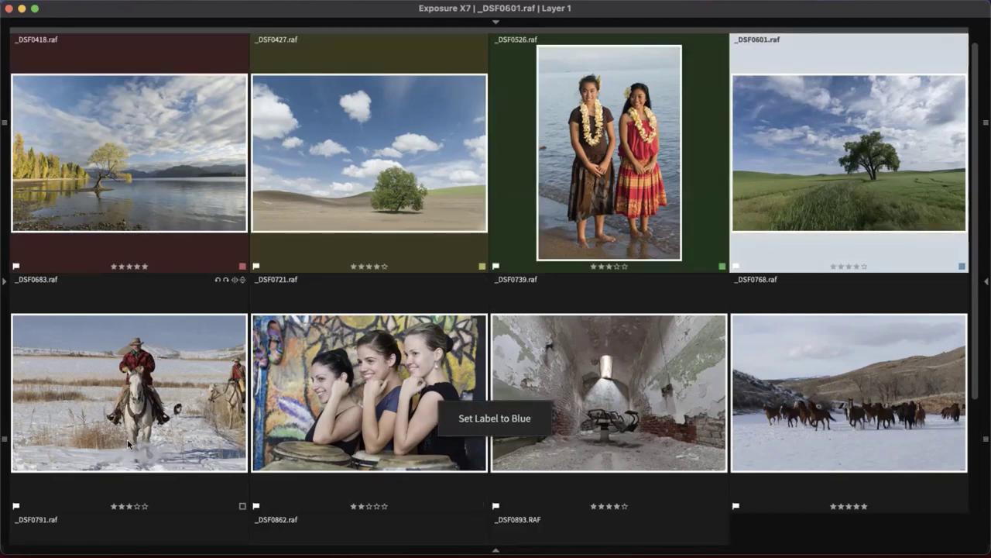
# Give snowy rider _DSF0683 a purple label, then select _DSF0721 and return to the grid top
pyautogui.click(127, 439)
pyautogui.scroll(-2, 204, 411)
pyautogui.scroll(2, 205, 412)
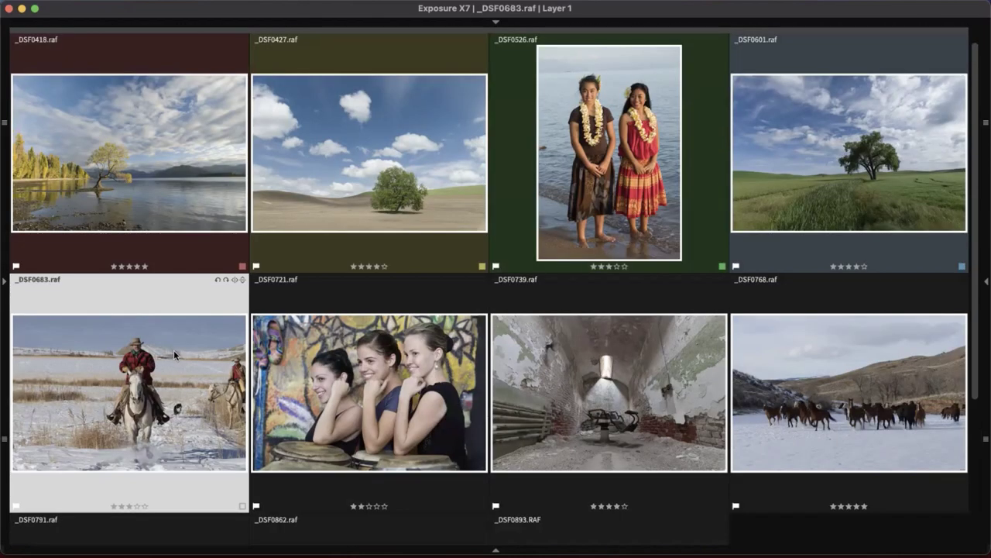
pyautogui.rightClick(178, 381)
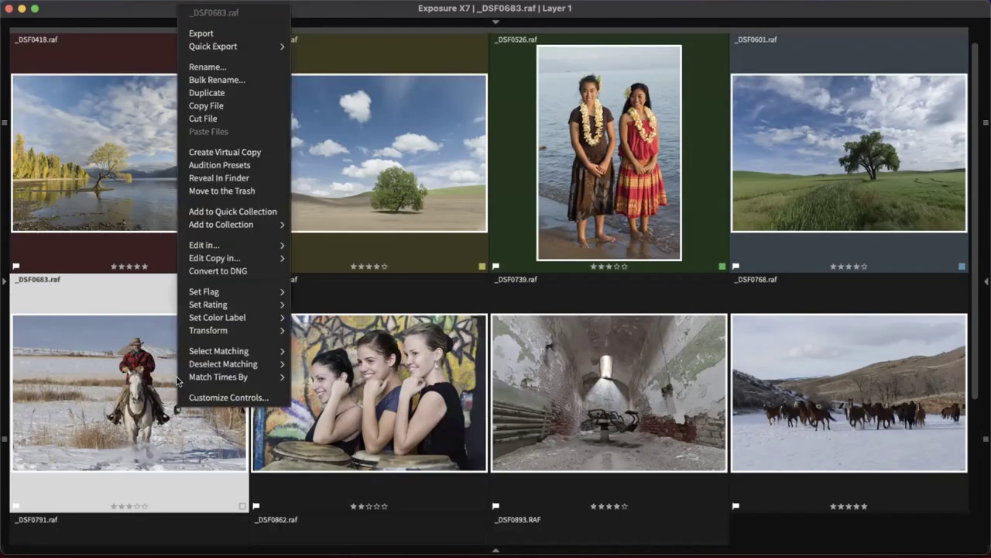
pyautogui.click(147, 477)
pyautogui.click(241, 509)
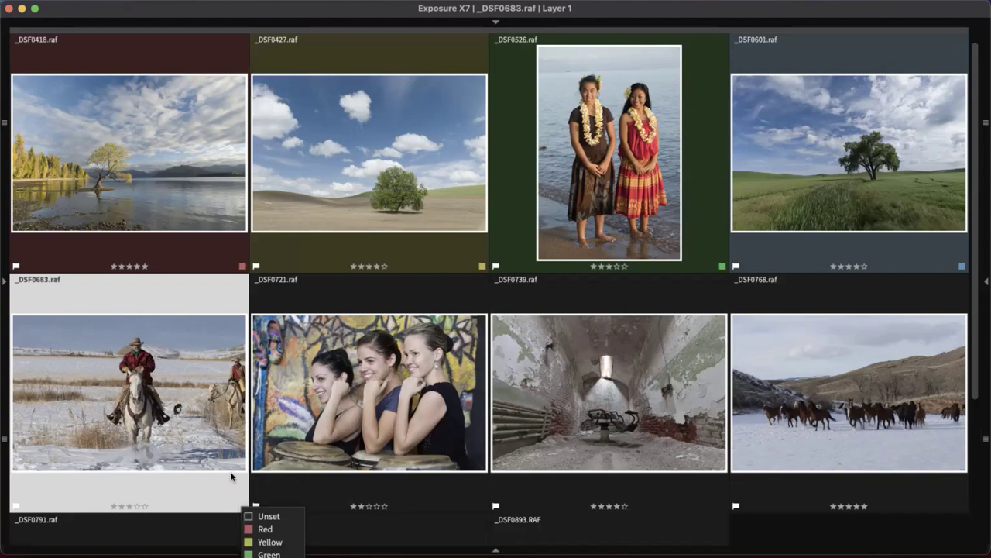
pyautogui.scroll(-3, 225, 419)
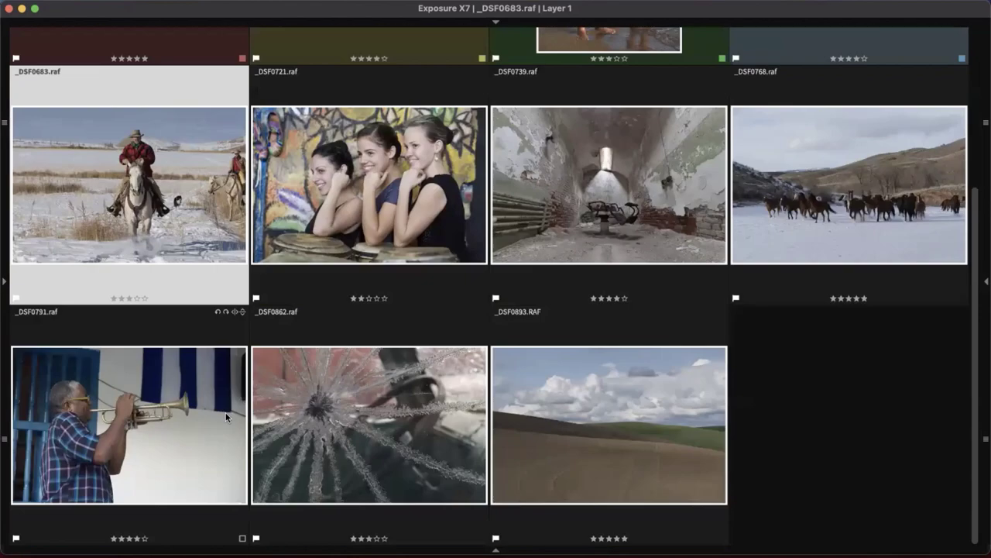
pyautogui.click(244, 297)
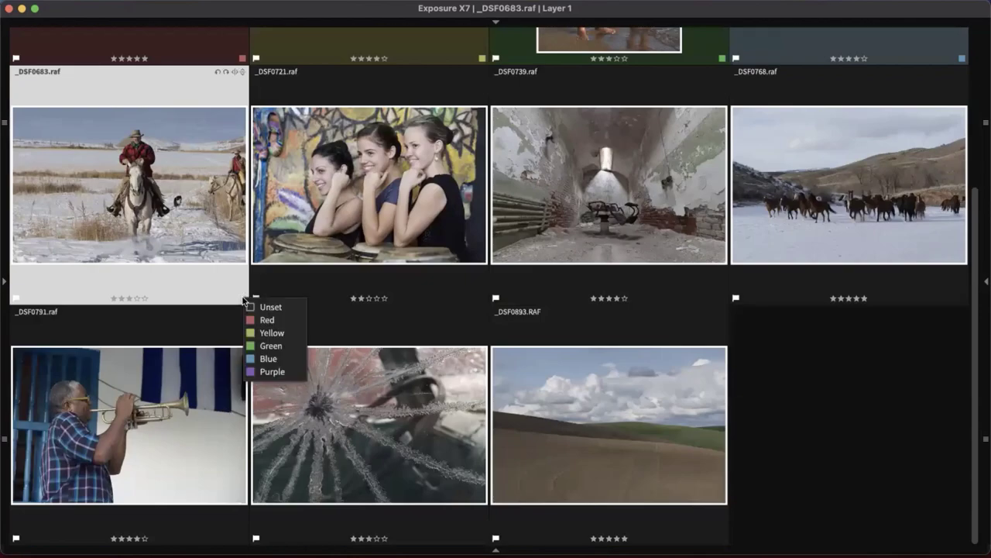
pyautogui.click(283, 370)
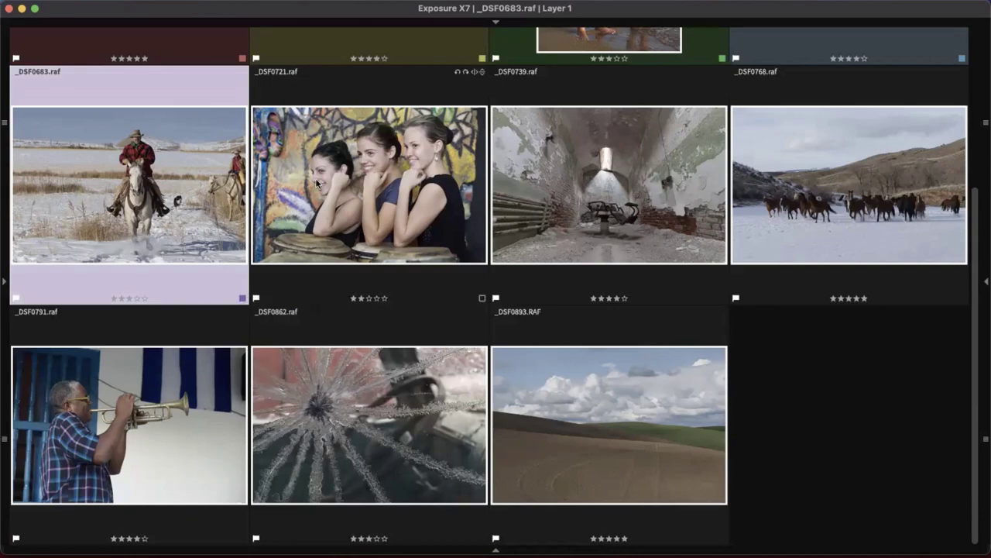
pyautogui.click(317, 286)
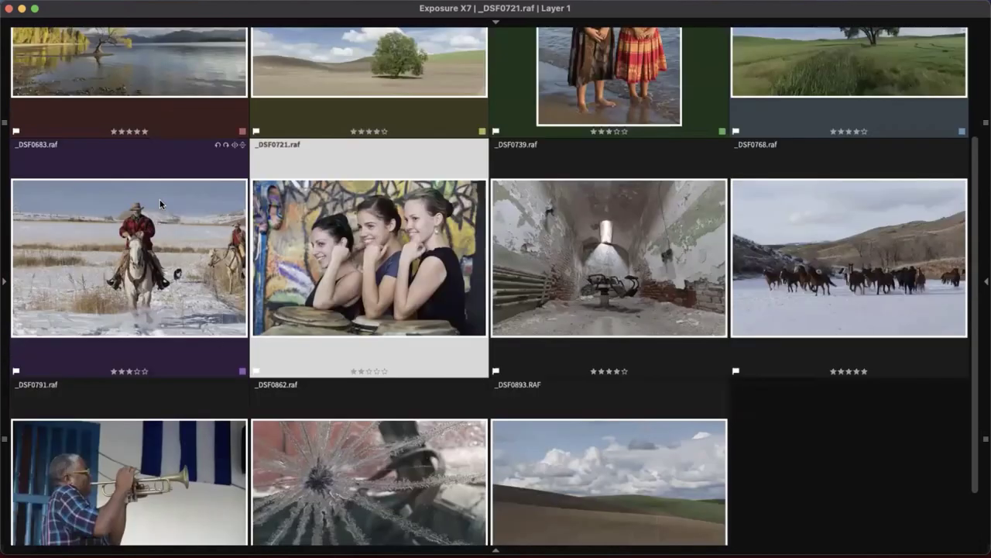
pyautogui.scroll(3, 503, 351)
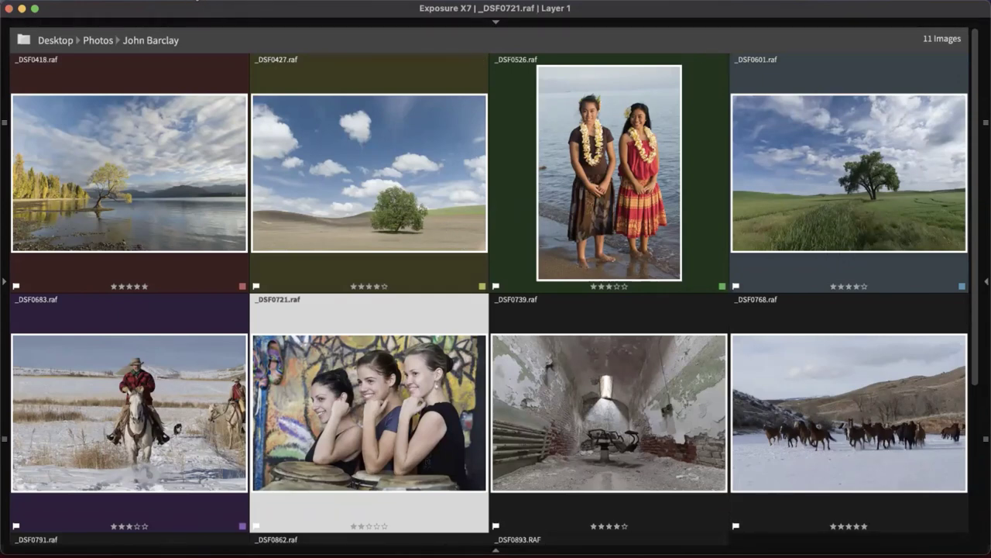
# Check the Help options, deselect all photos, and restore the folder, Basic and filter panels
pyautogui.press('super+shift+slash')
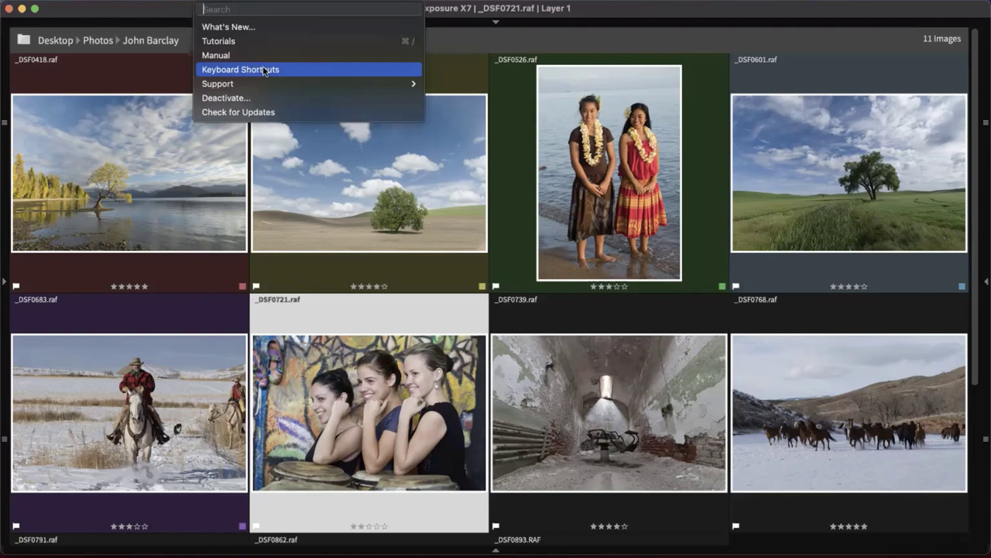
pyautogui.click(655, 14)
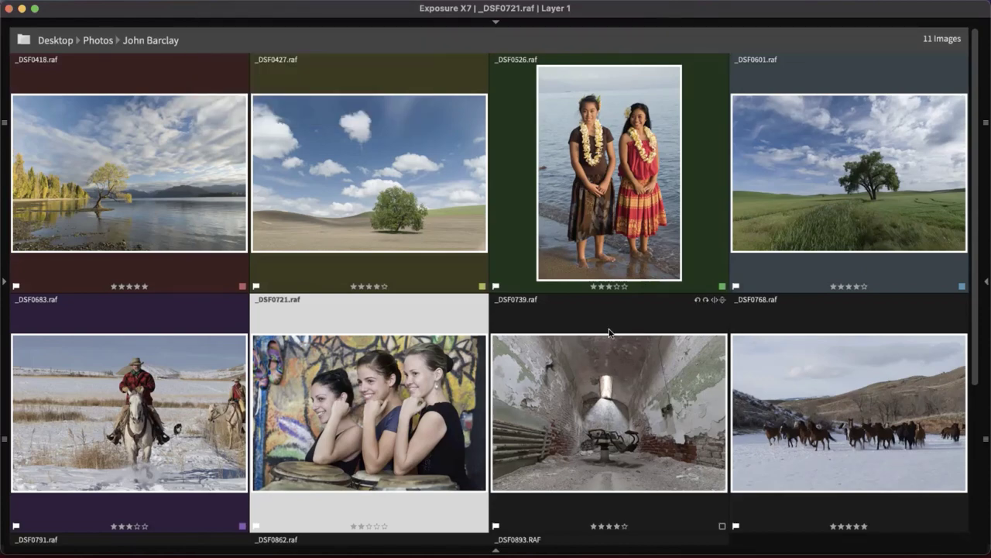
pyautogui.scroll(-5, 610, 323)
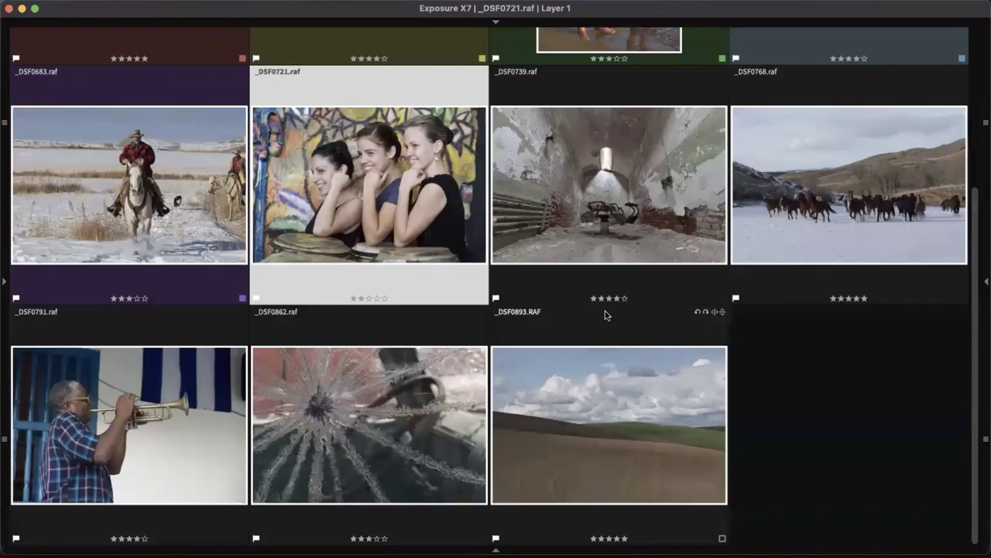
pyautogui.click(819, 355)
pyautogui.scroll(3, 819, 355)
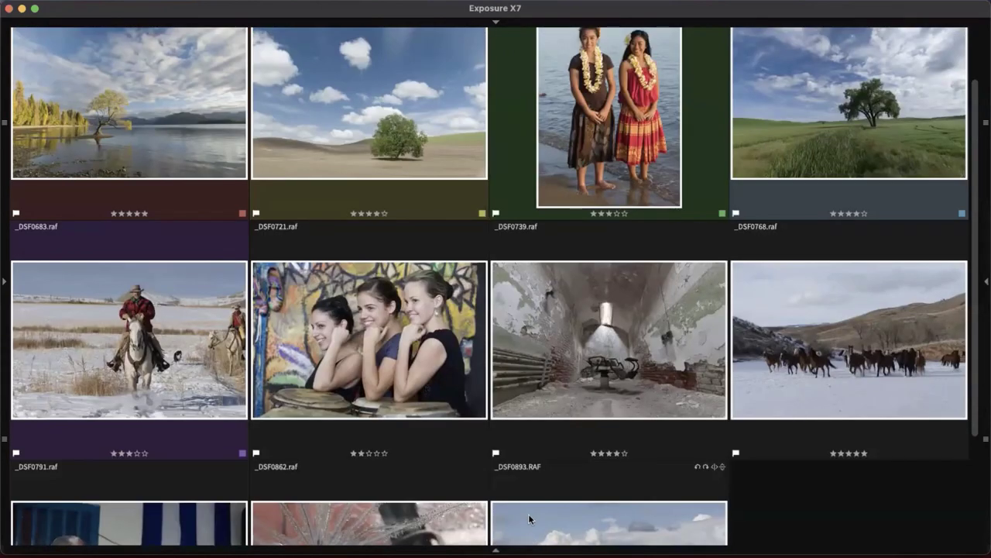
pyautogui.press('Tab')
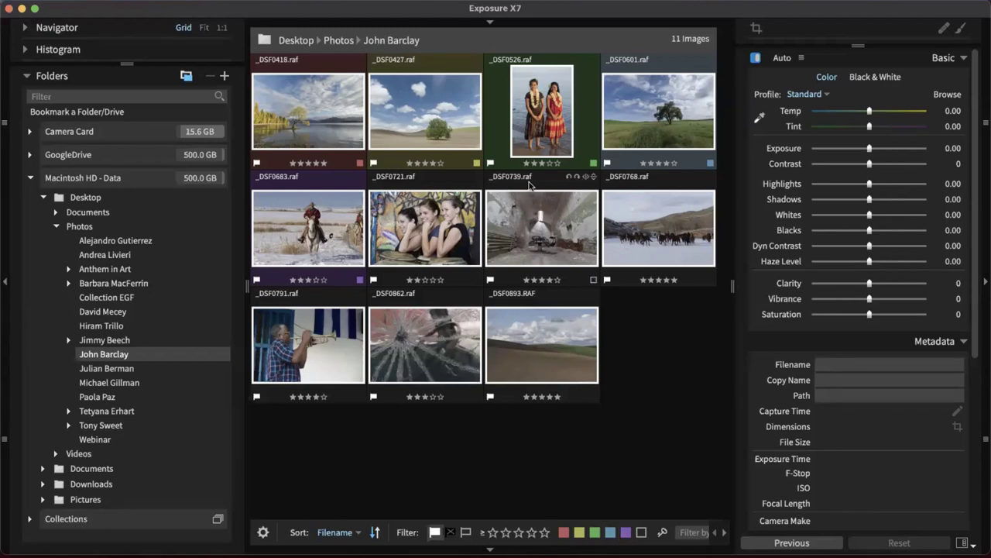
# Clear the red label and flag filters so all 30 folder images show, rejected included
pyautogui.click(563, 533)
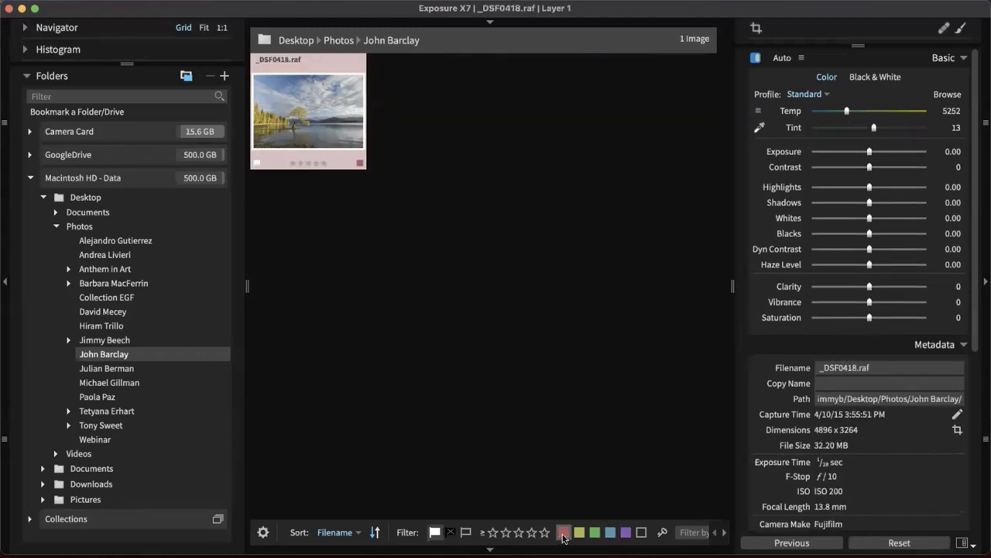
pyautogui.click(563, 535)
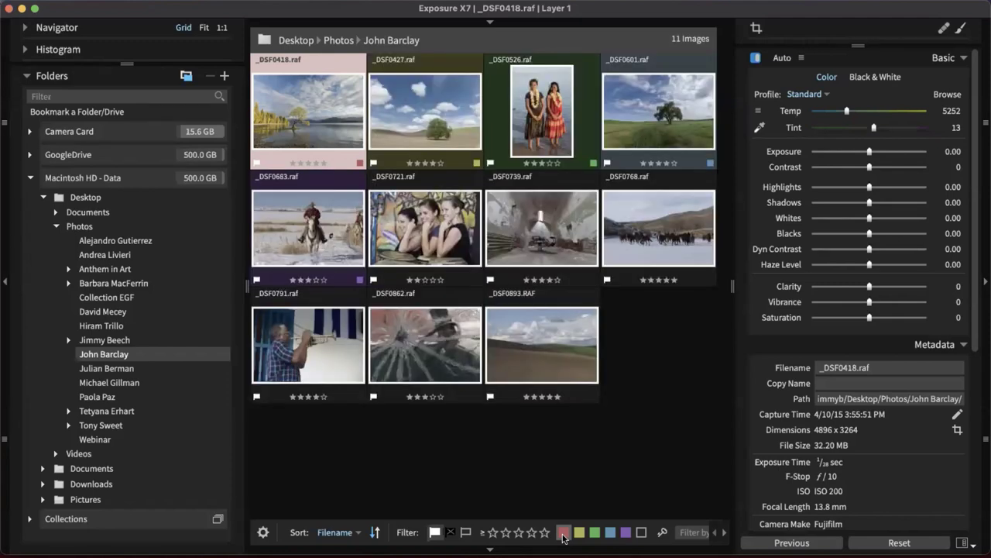
pyautogui.click(434, 532)
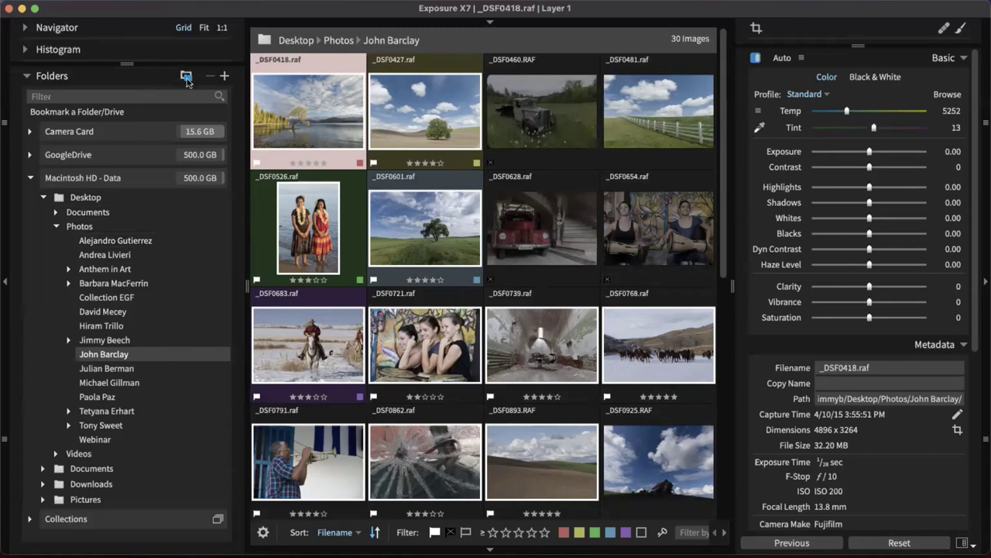
# Open the Photos folder with subfolder images included and scroll through the photographer sections
pyautogui.press('super+d')
pyautogui.press('super+z')
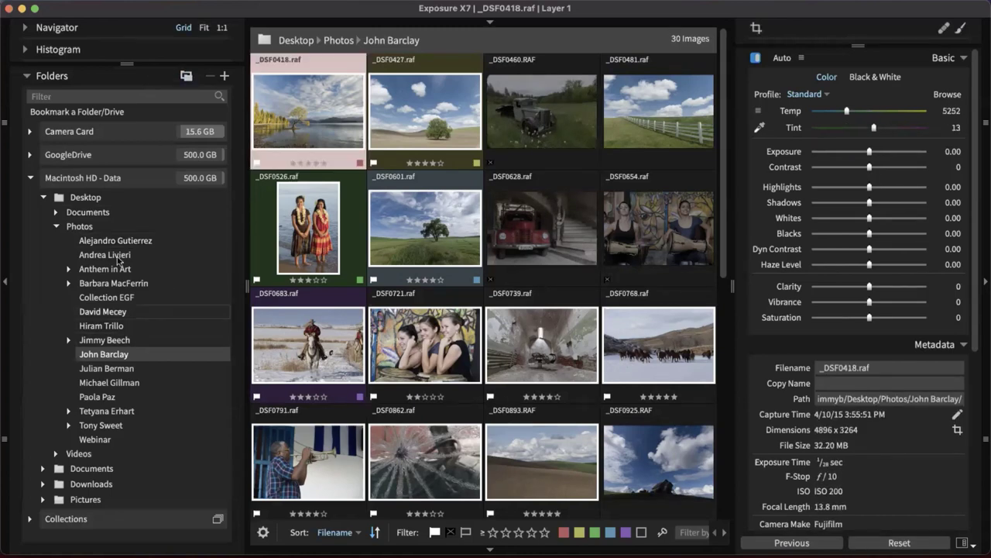
pyautogui.click(100, 226)
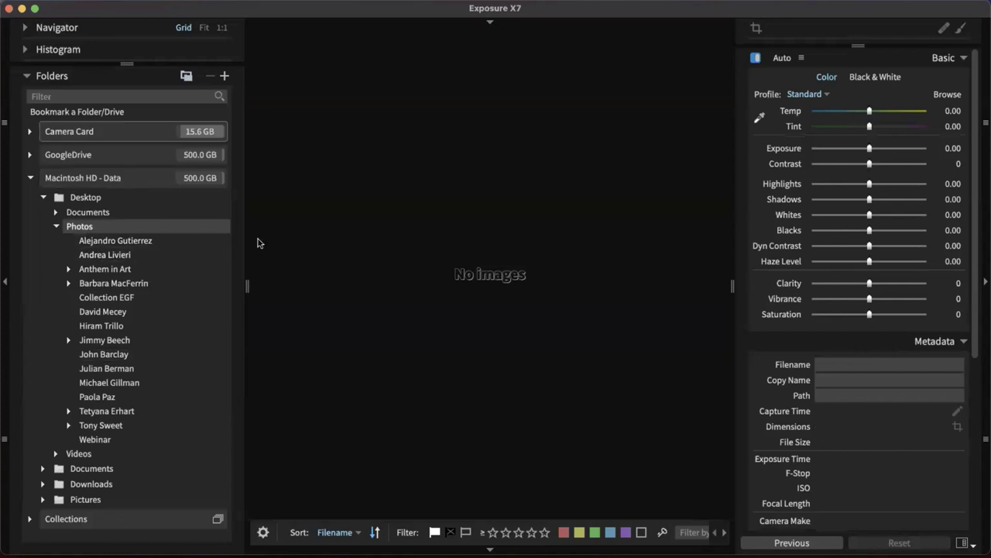
pyautogui.click(186, 76)
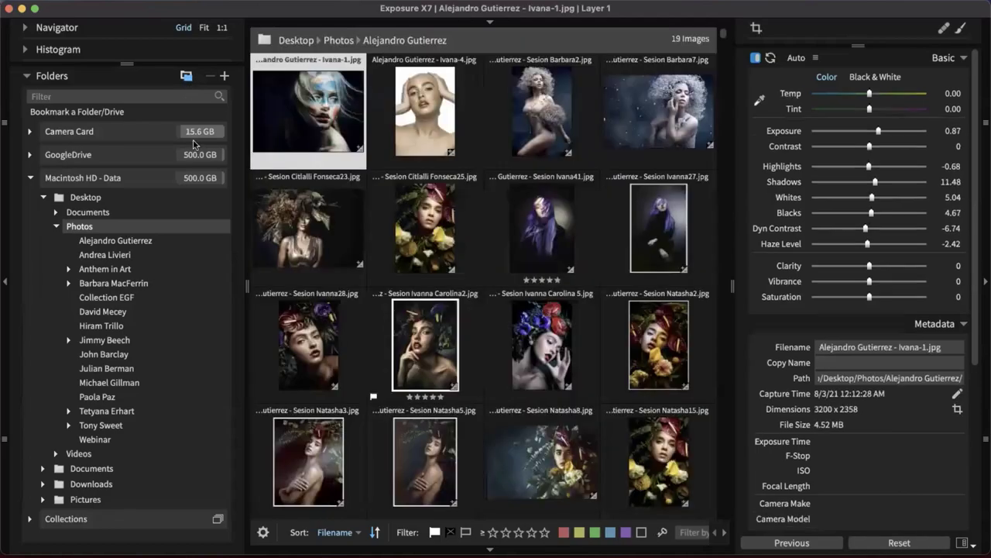
pyautogui.scroll(-10, 470, 232)
pyautogui.scroll(-10, 470, 233)
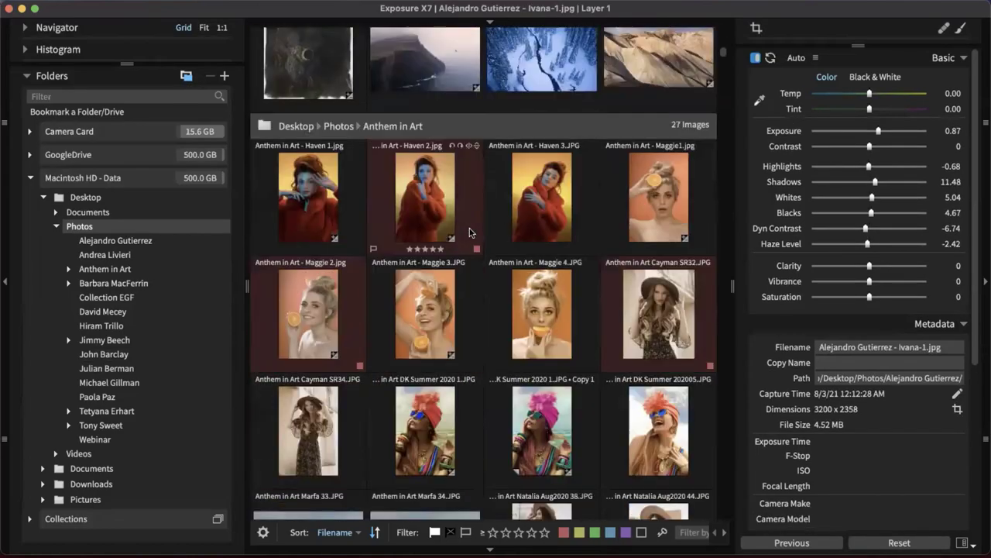
pyautogui.scroll(15, 503, 248)
pyautogui.scroll(-15, 534, 270)
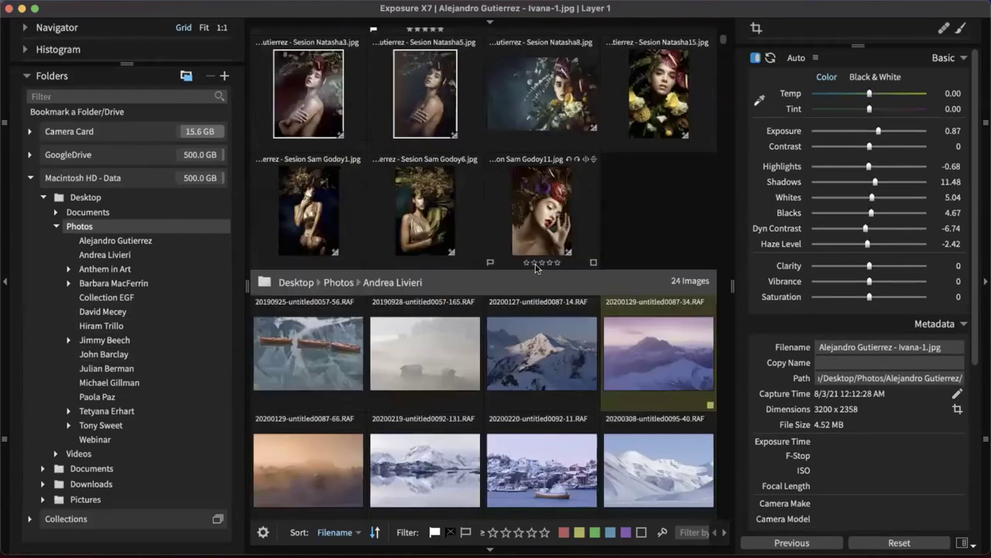
pyautogui.scroll(15, 543, 254)
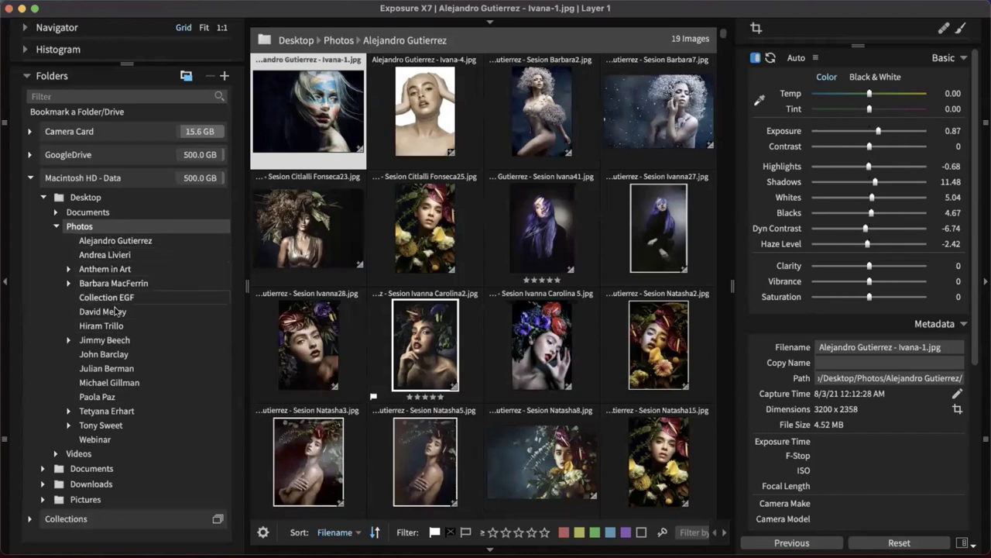
# Preview the five-star images, clear the star filter, and return to the _DSF RAF folder
pyautogui.click(544, 532)
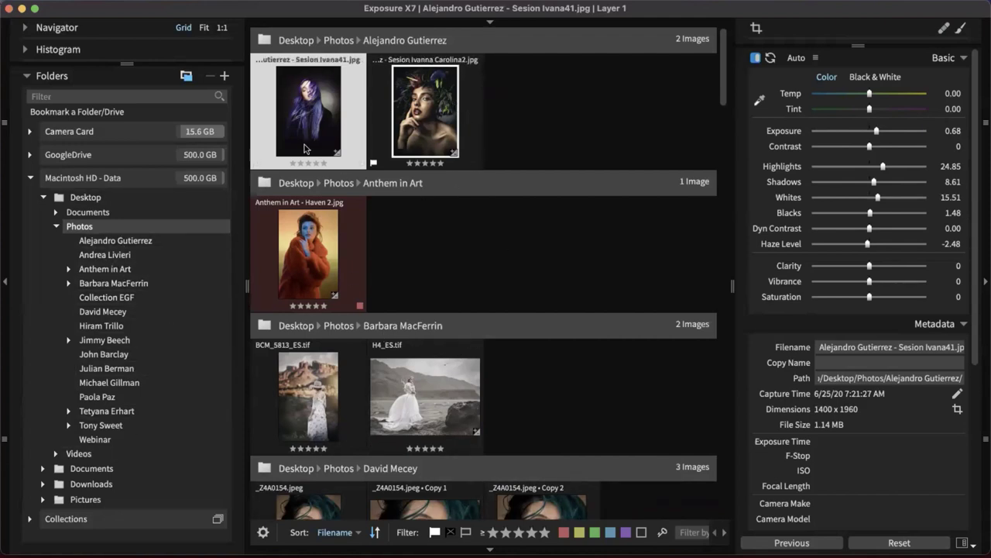
pyautogui.scroll(-10, 522, 202)
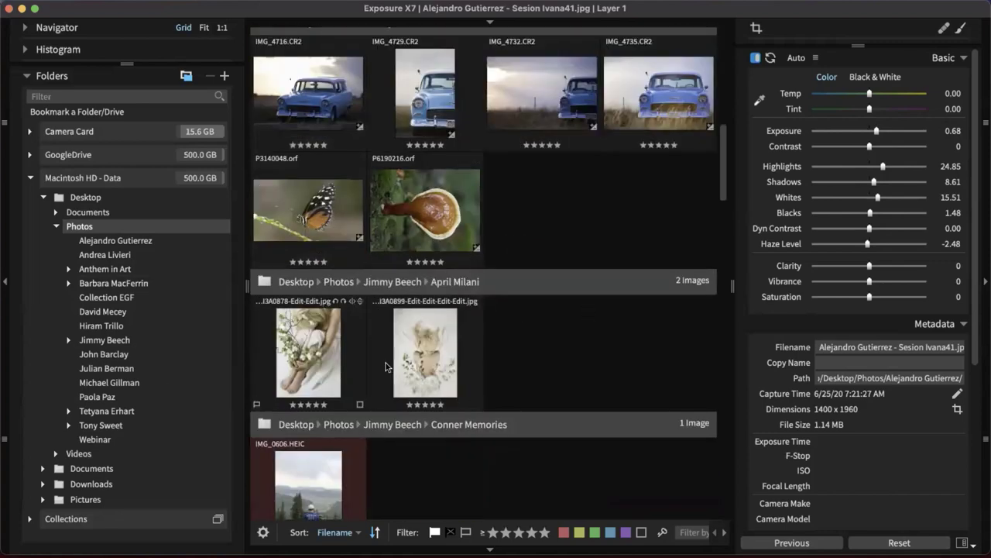
pyautogui.scroll(10, 490, 320)
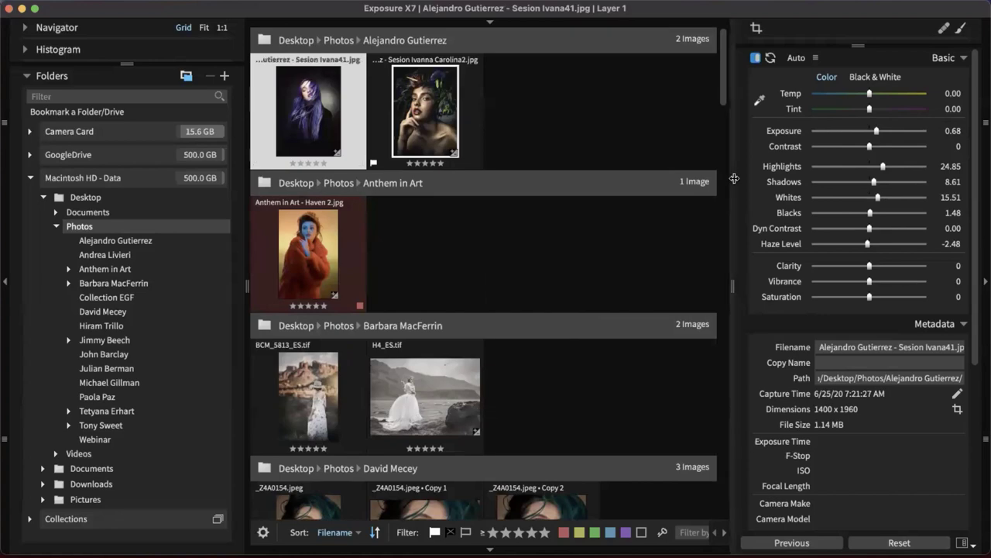
pyautogui.click(544, 532)
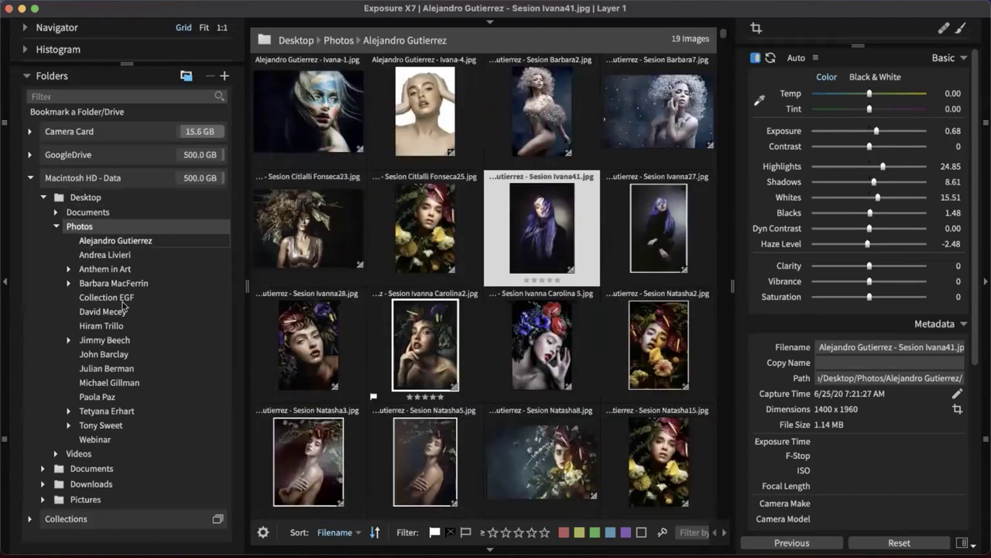
pyautogui.click(120, 355)
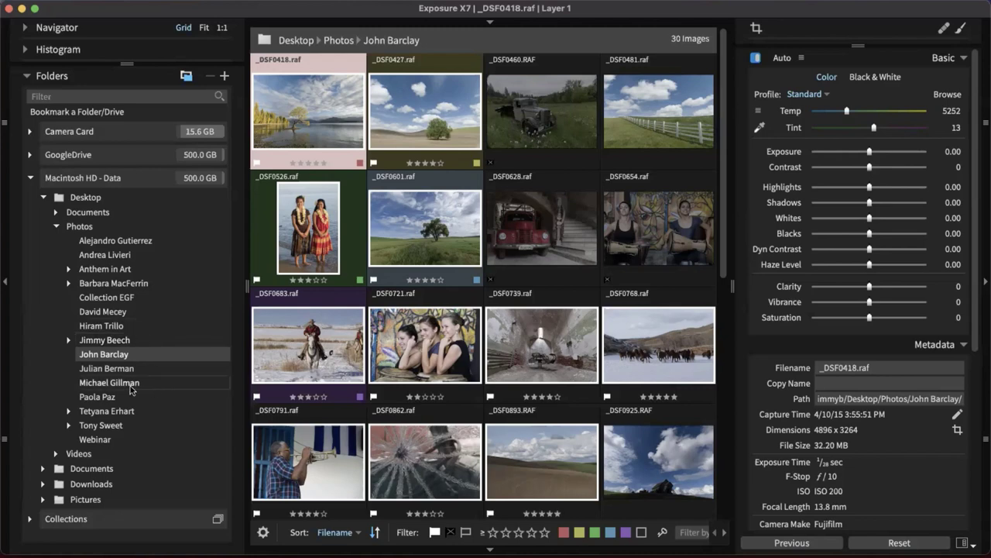
pyautogui.click(167, 391)
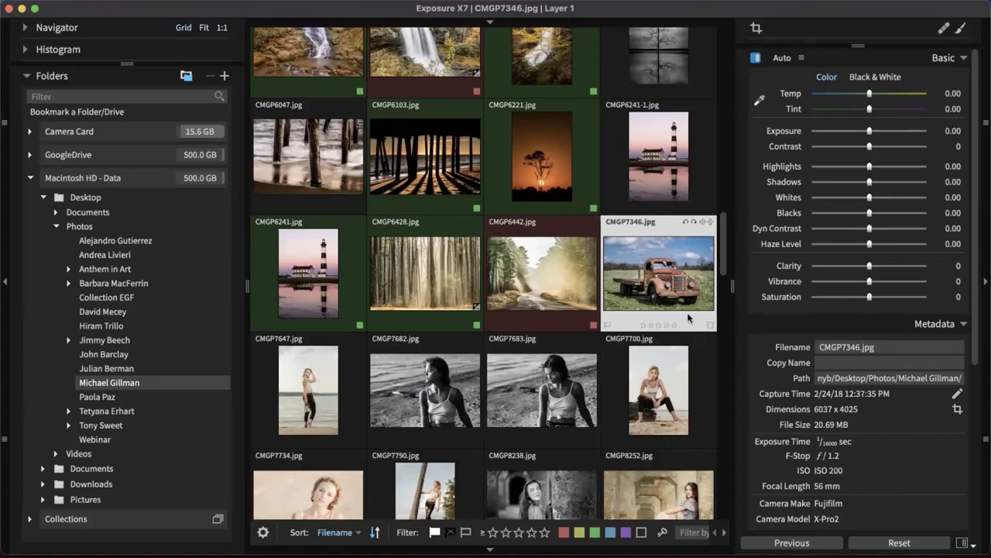
pyautogui.click(529, 391)
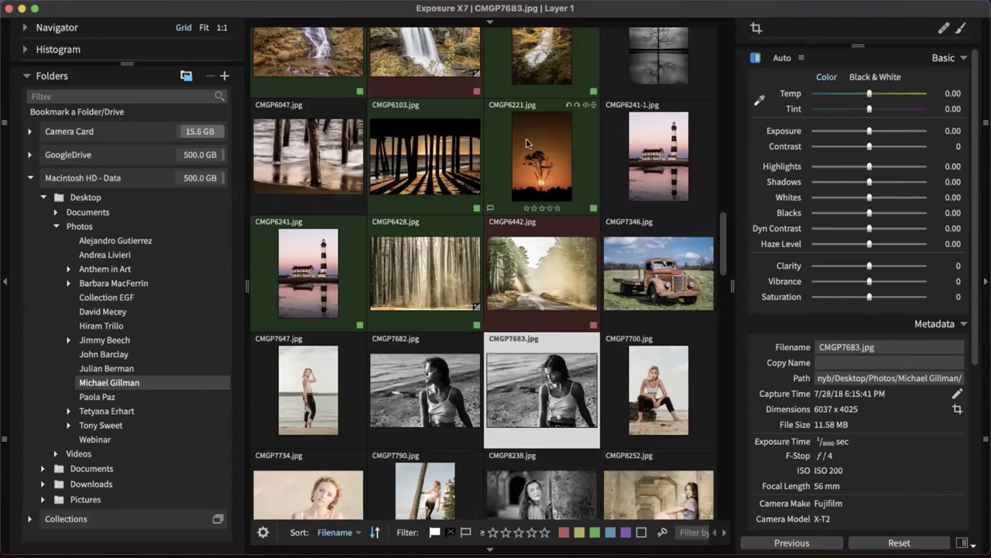
pyautogui.scroll(3, 541, 286)
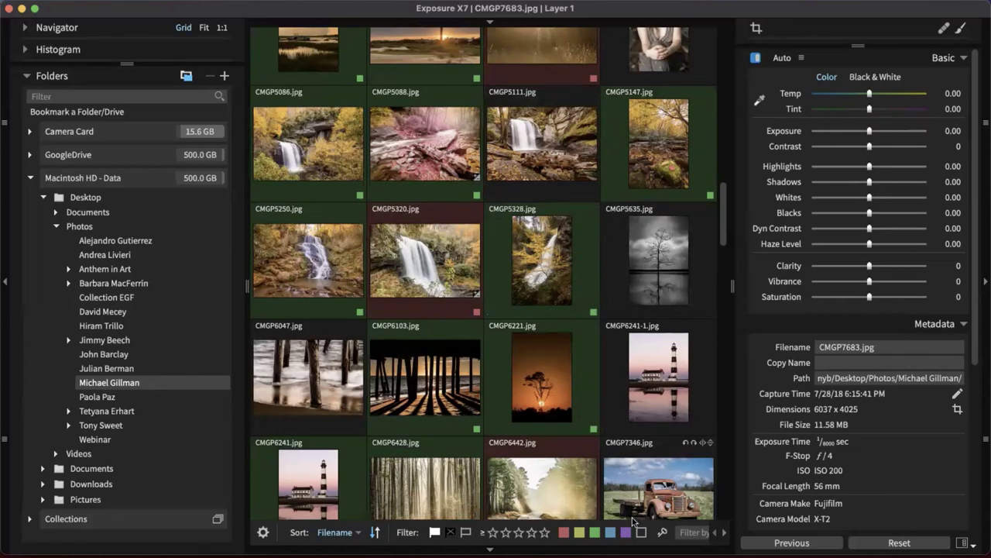
pyautogui.click(594, 532)
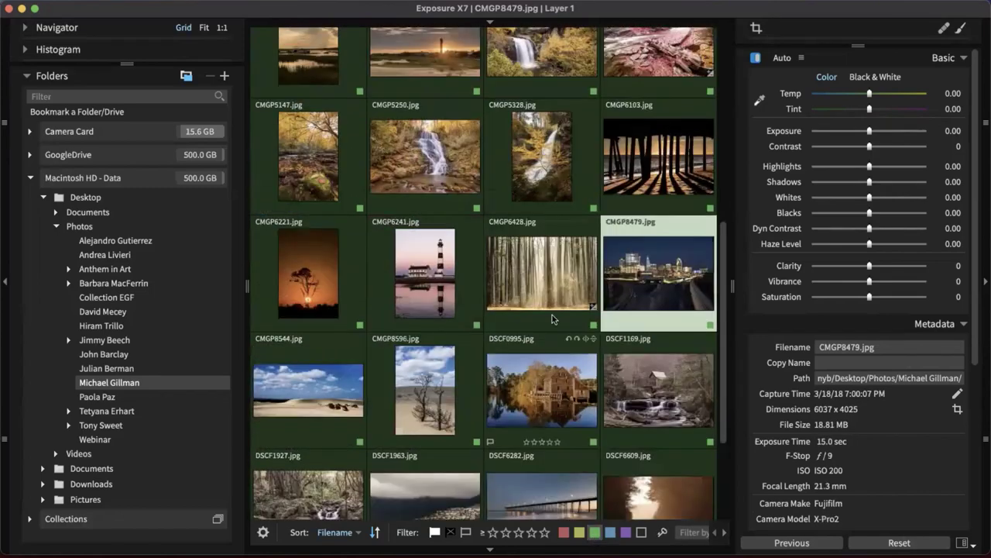
pyautogui.scroll(5, 550, 294)
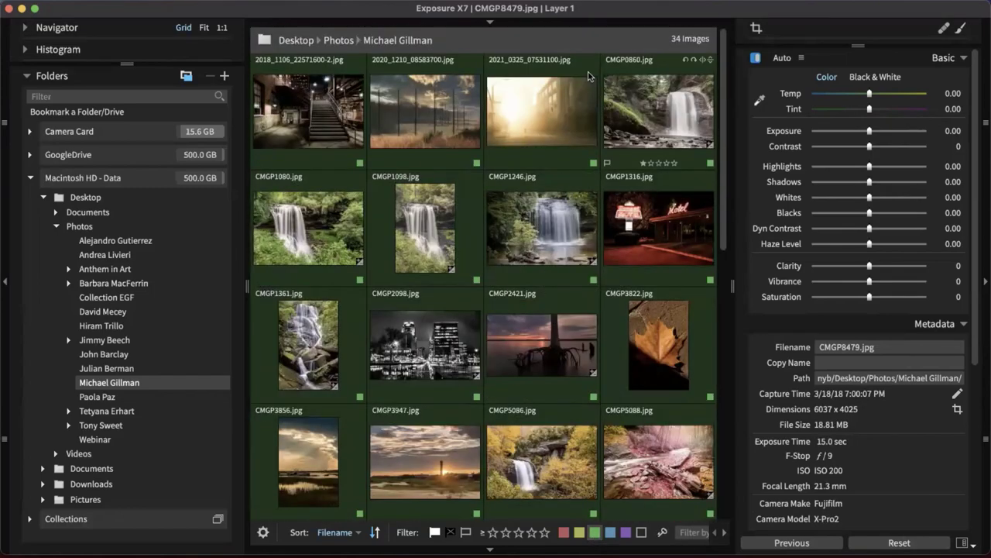
pyautogui.scroll(-5, 512, 390)
pyautogui.scroll(-3, 511, 389)
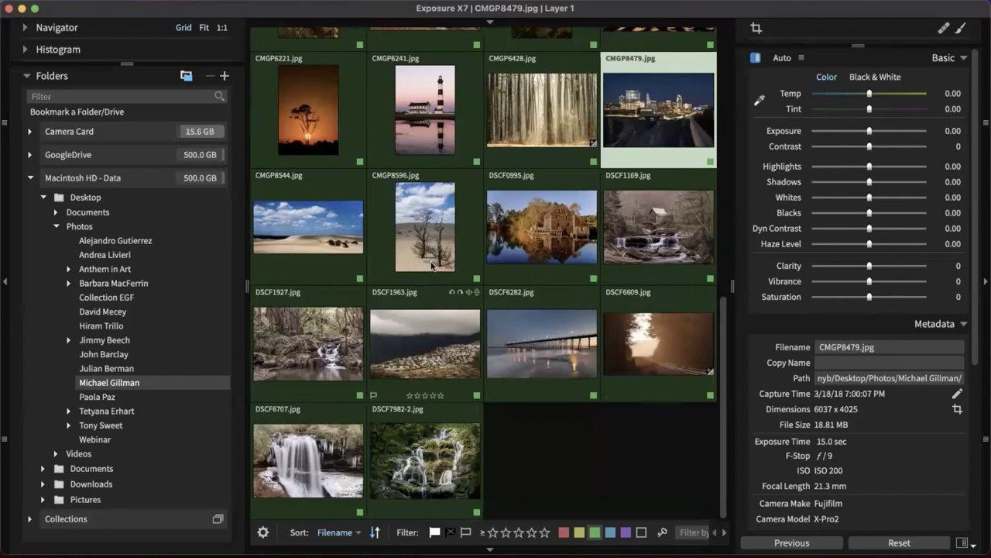
pyautogui.scroll(2, 496, 233)
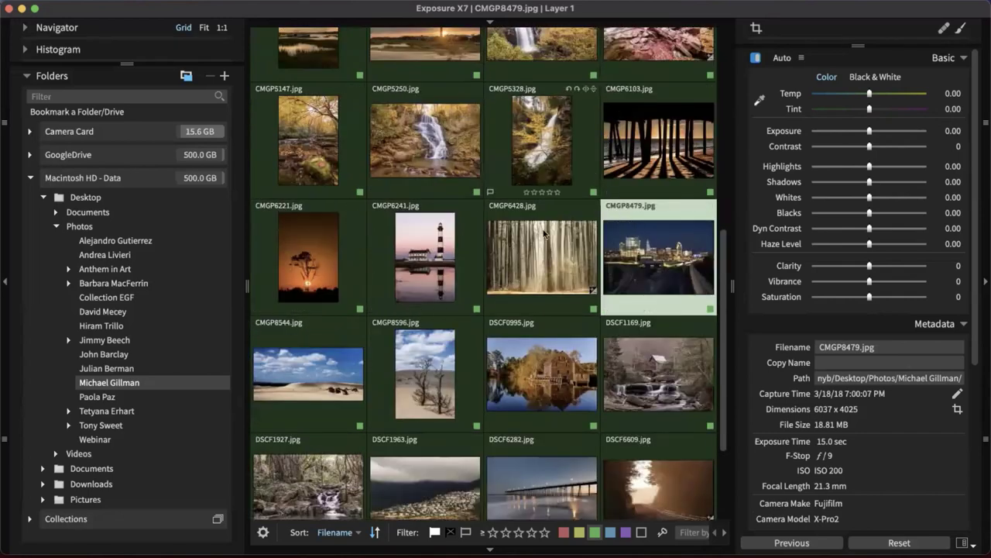
pyautogui.scroll(2, 543, 426)
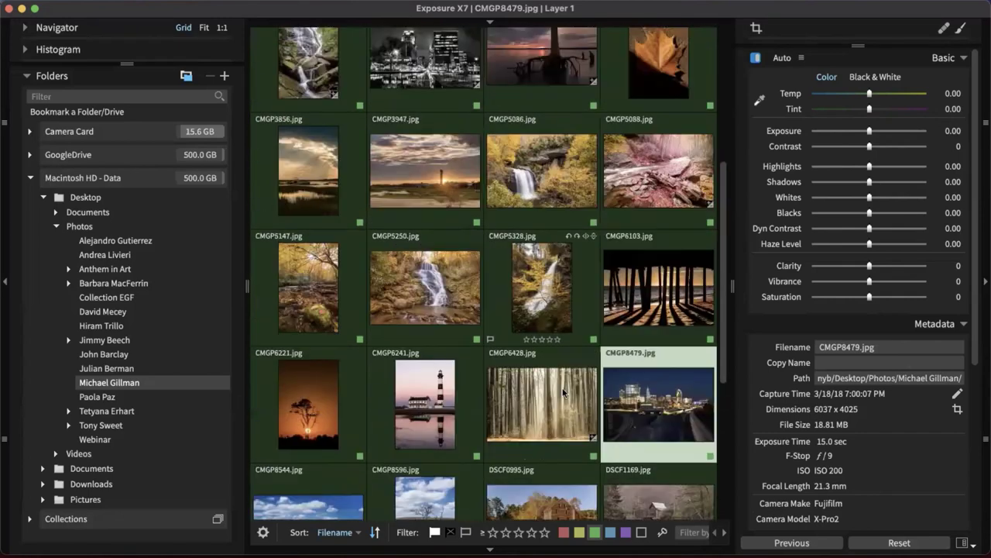
pyautogui.click(594, 532)
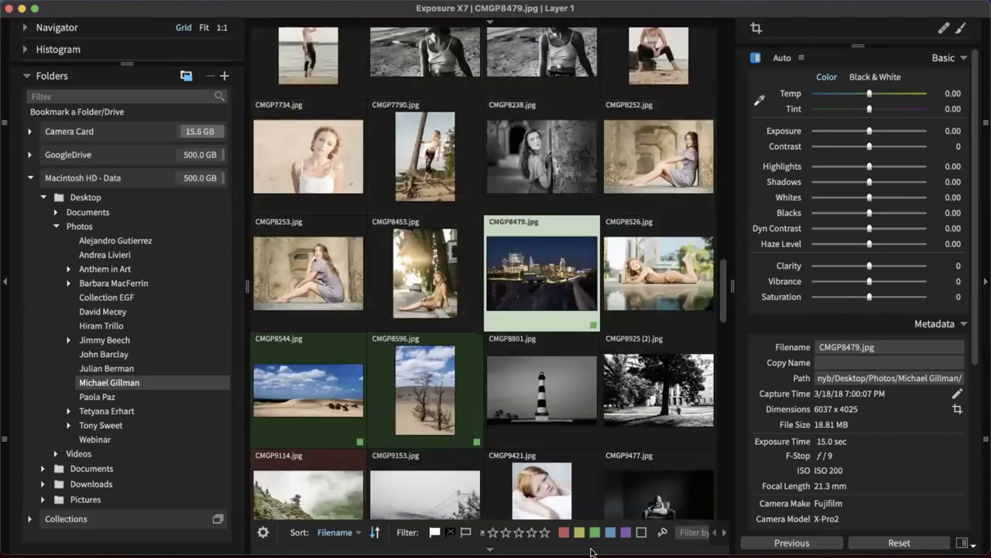
pyautogui.scroll(5, 511, 289)
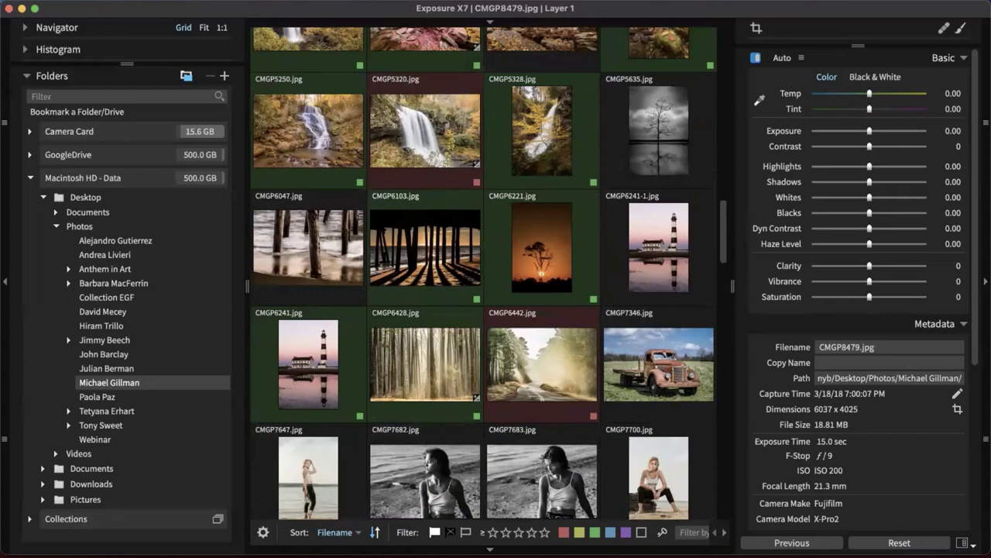
pyautogui.click(563, 532)
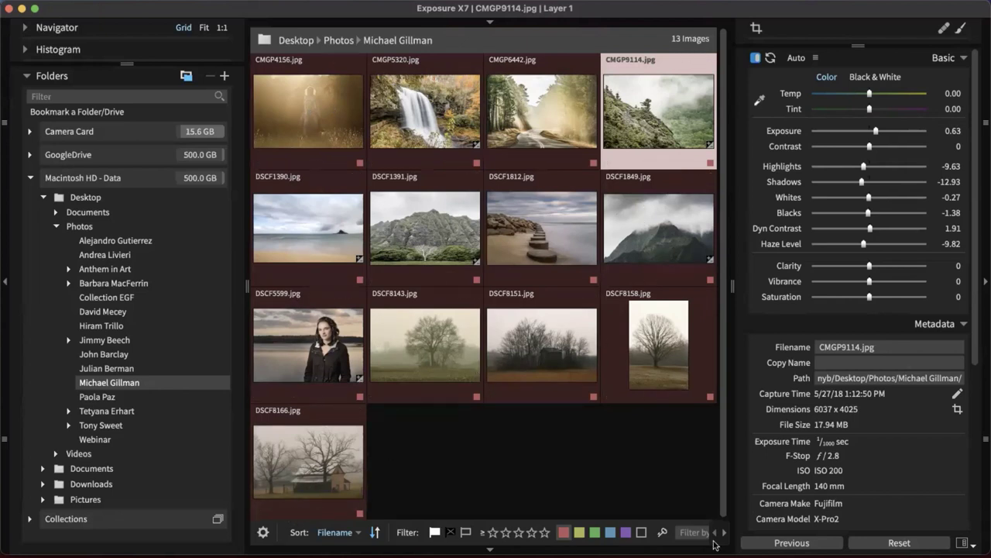
# Replace the red-label filter with the no-label filter to list unlabelled photos
pyautogui.click(563, 533)
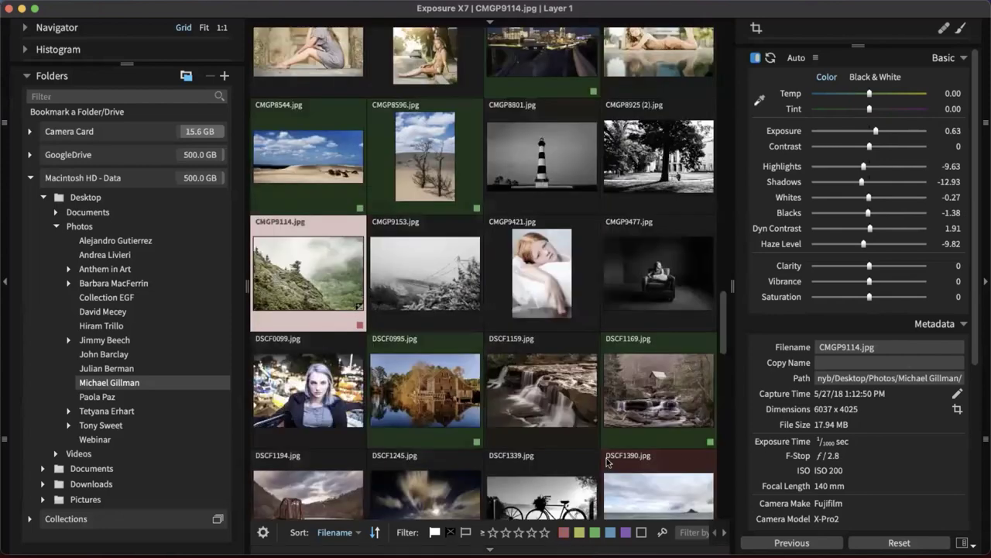
pyautogui.click(642, 533)
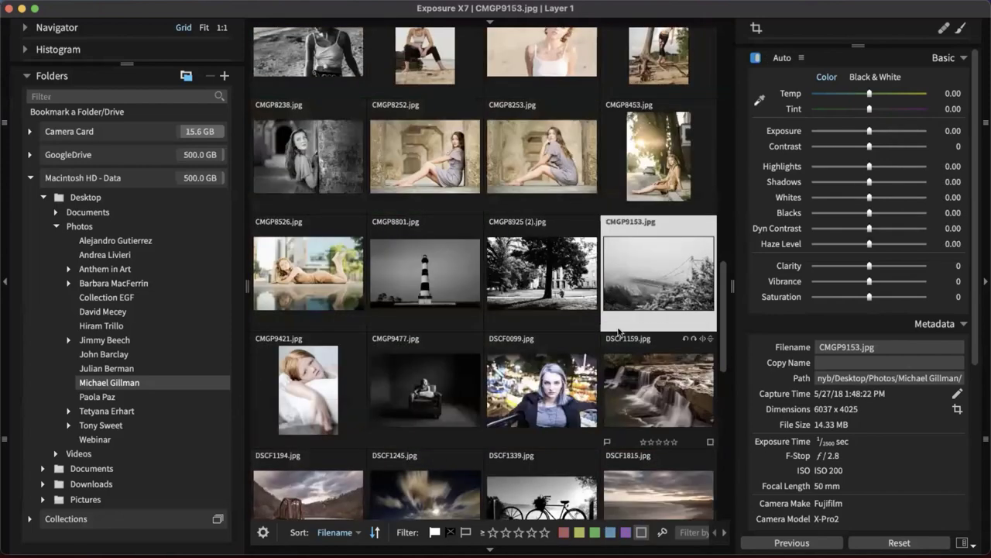
pyautogui.scroll(10, 502, 257)
pyautogui.scroll(-3, 502, 257)
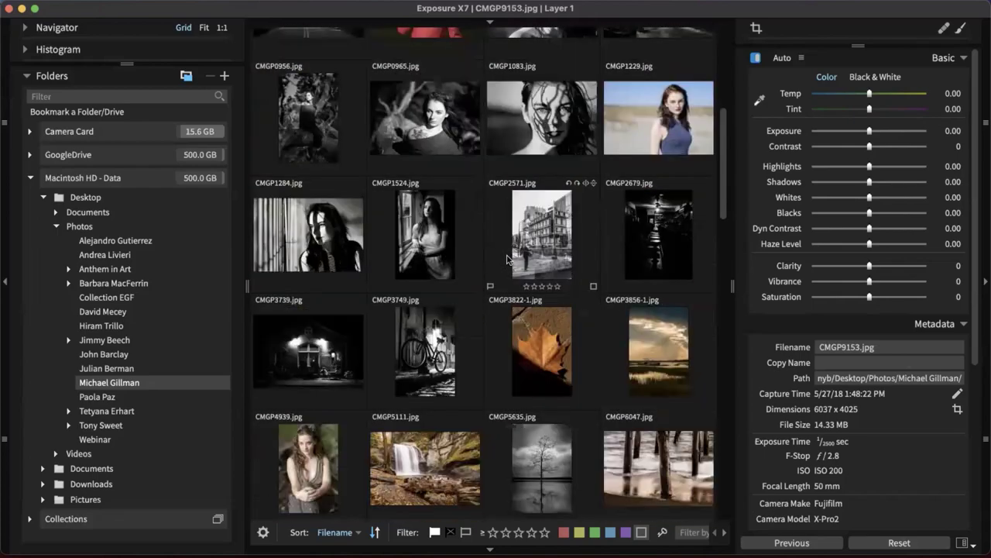
pyautogui.scroll(3, 508, 262)
pyautogui.scroll(-5, 508, 262)
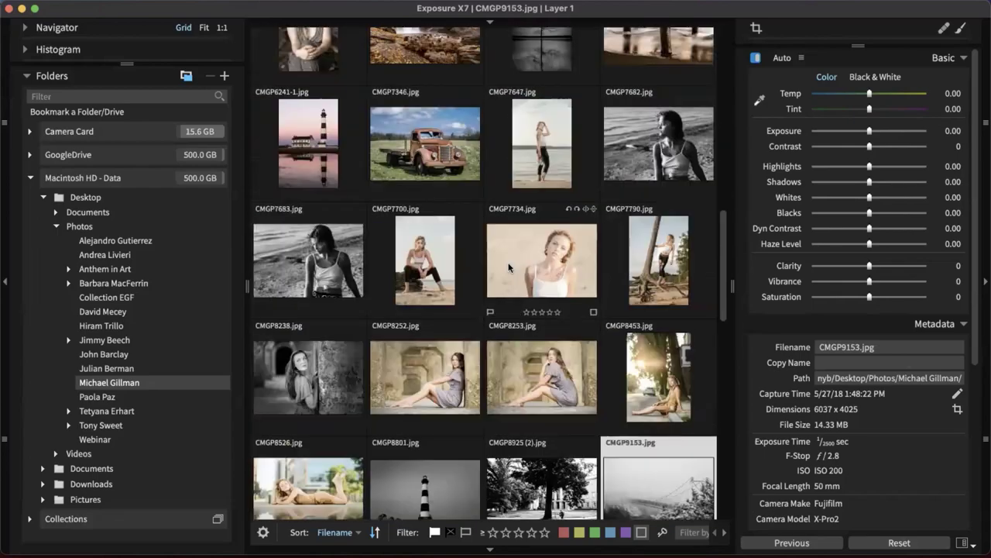
pyautogui.scroll(3, 507, 262)
# Open the rusty truck photo CMGP7346.jpg in single view
pyautogui.scroll(-5, 515, 267)
pyautogui.scroll(-5, 515, 267)
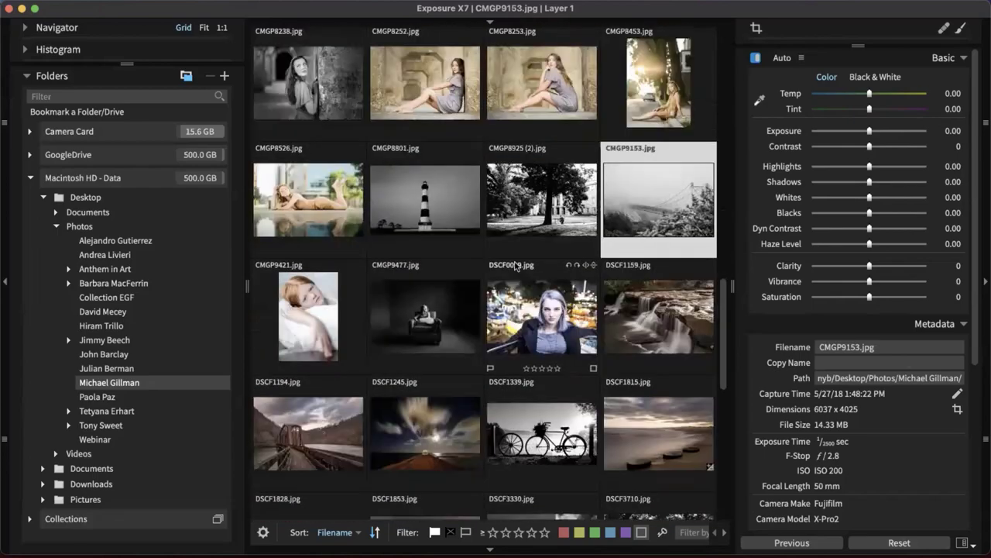
pyautogui.scroll(5, 542, 310)
pyautogui.scroll(5, 573, 346)
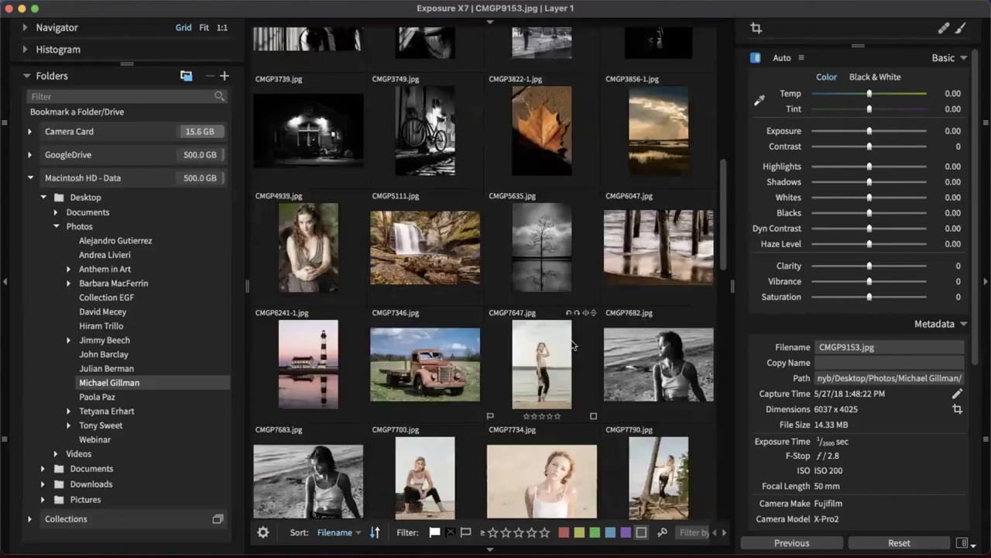
pyautogui.click(420, 372)
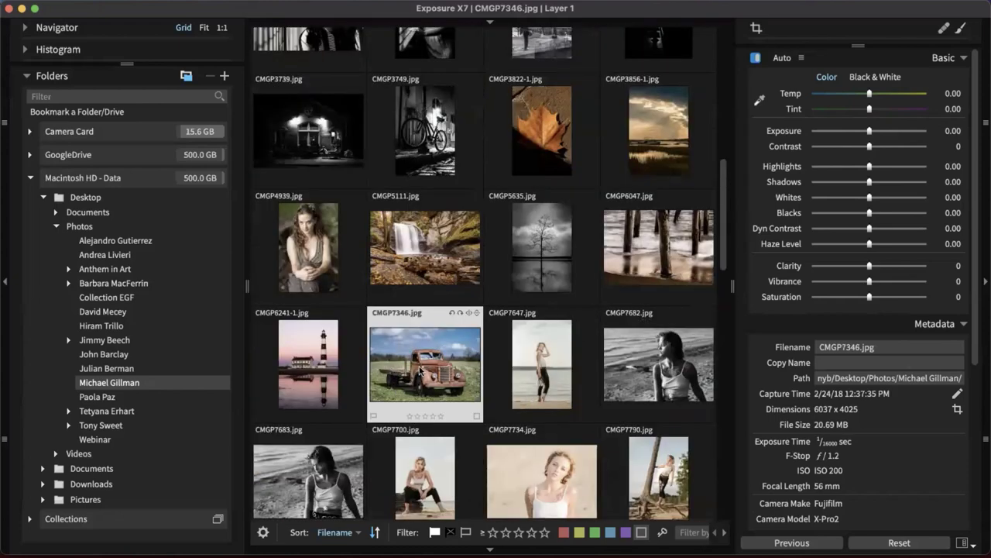
pyautogui.doubleClick(420, 372)
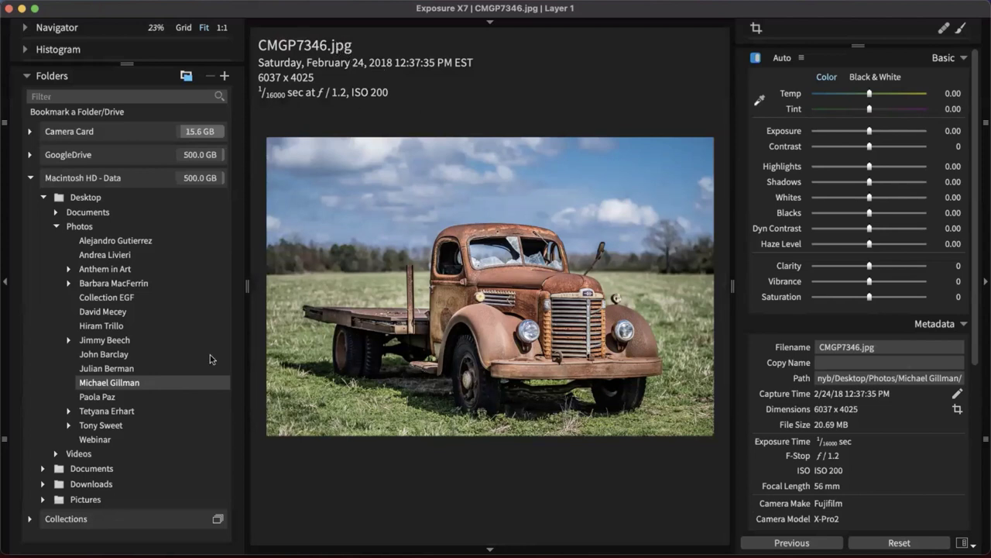
# Open 20200220-untitled0092-11.RAF from the other photographer's folder and hide the folders panel
pyautogui.click(96, 255)
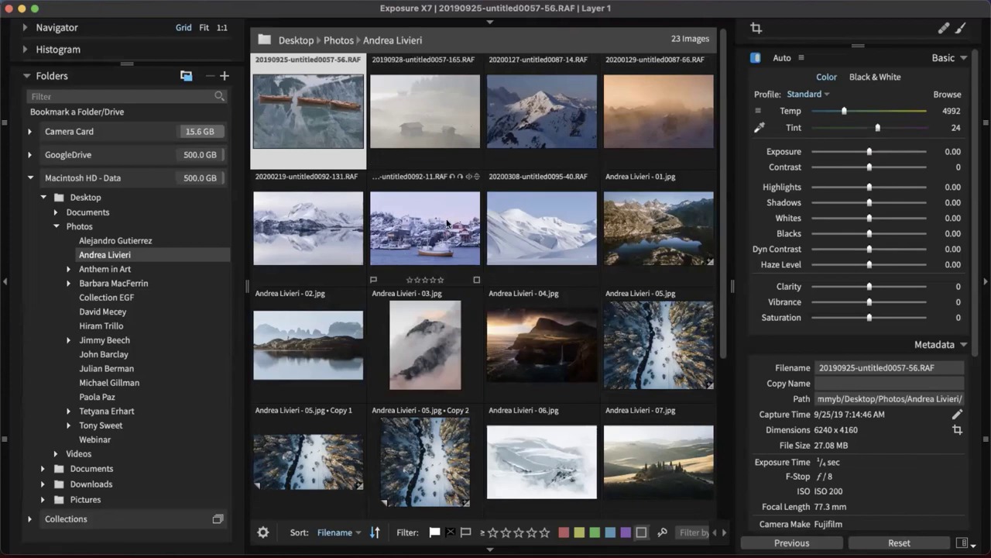
pyautogui.doubleClick(453, 244)
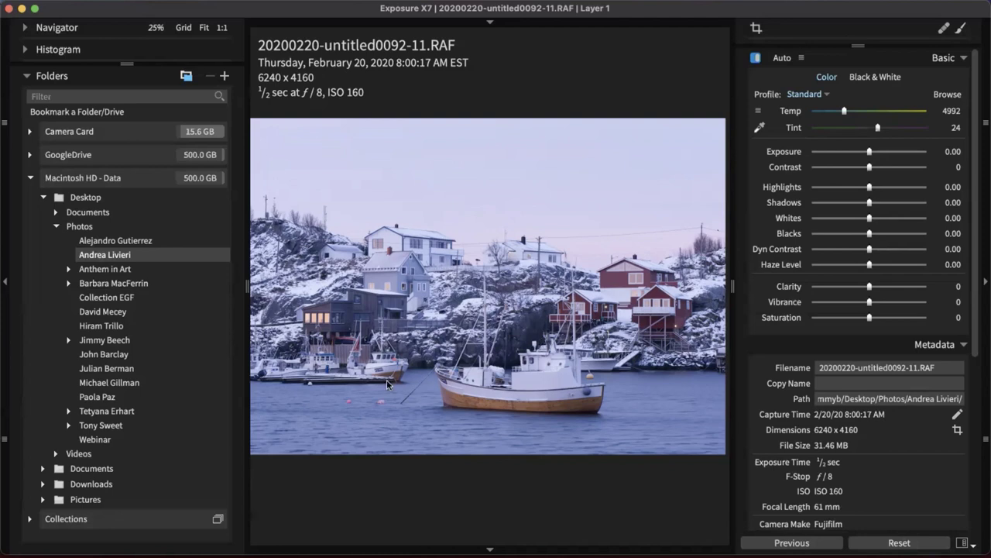
pyautogui.click(6, 308)
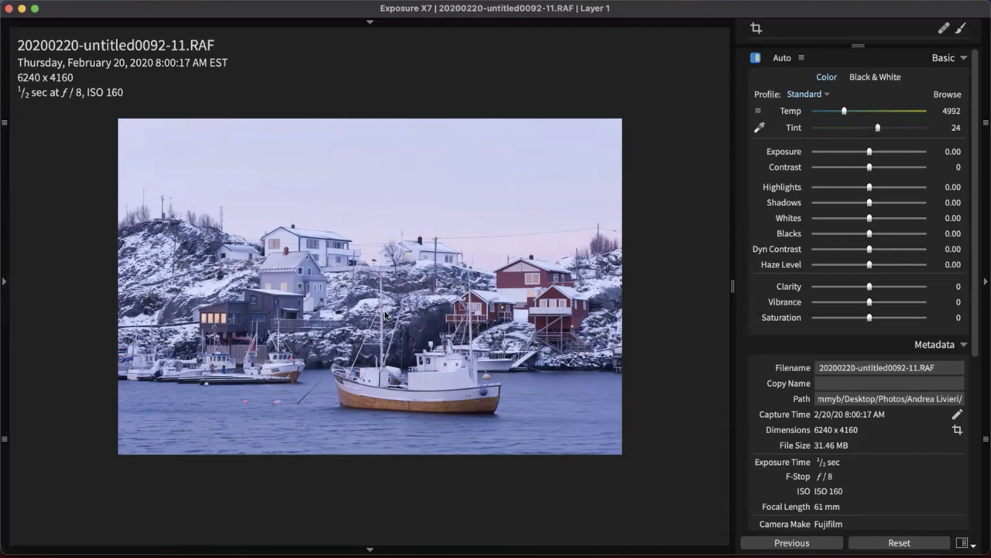
# Enlarge the harbour photo and switch to the Editing workspace
pyautogui.press('super+equal')
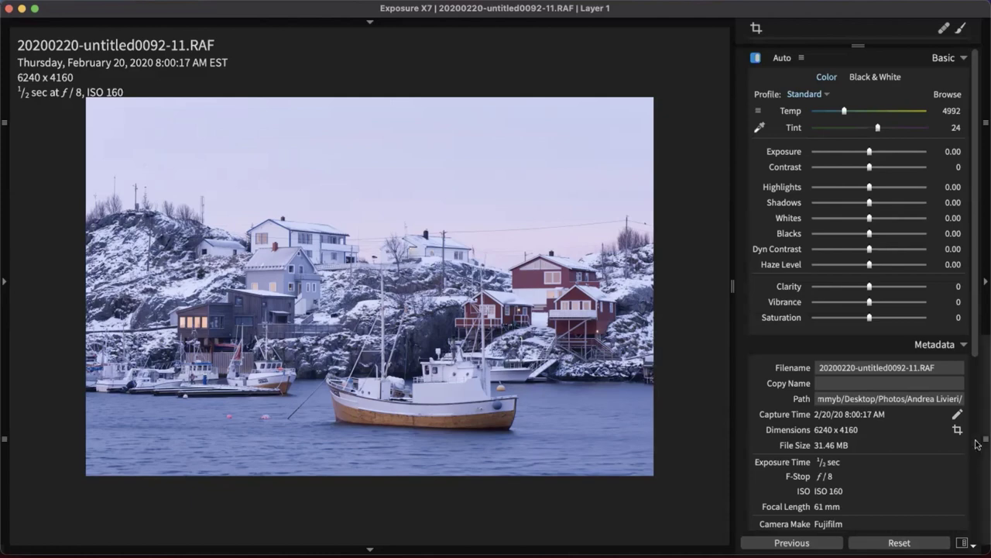
pyautogui.click(972, 547)
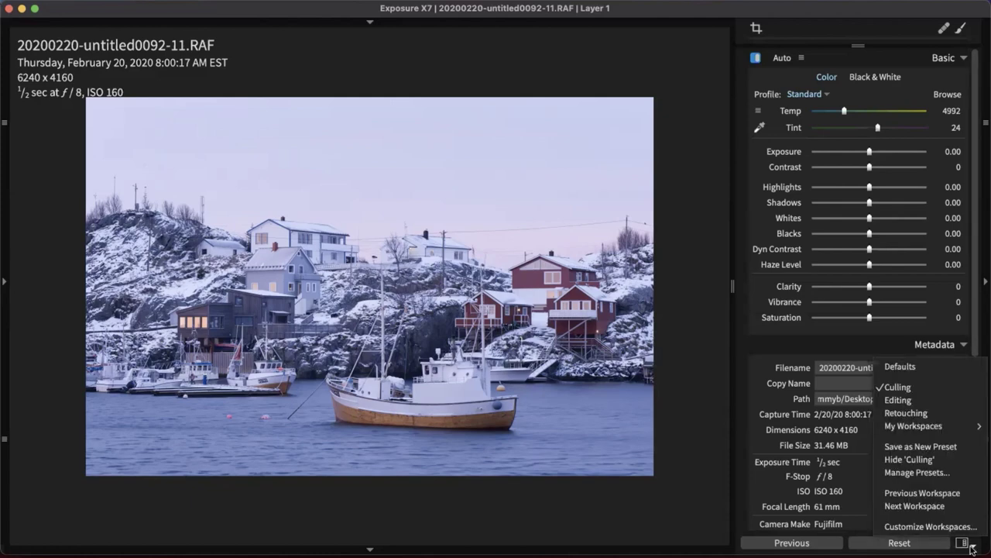
pyautogui.click(898, 400)
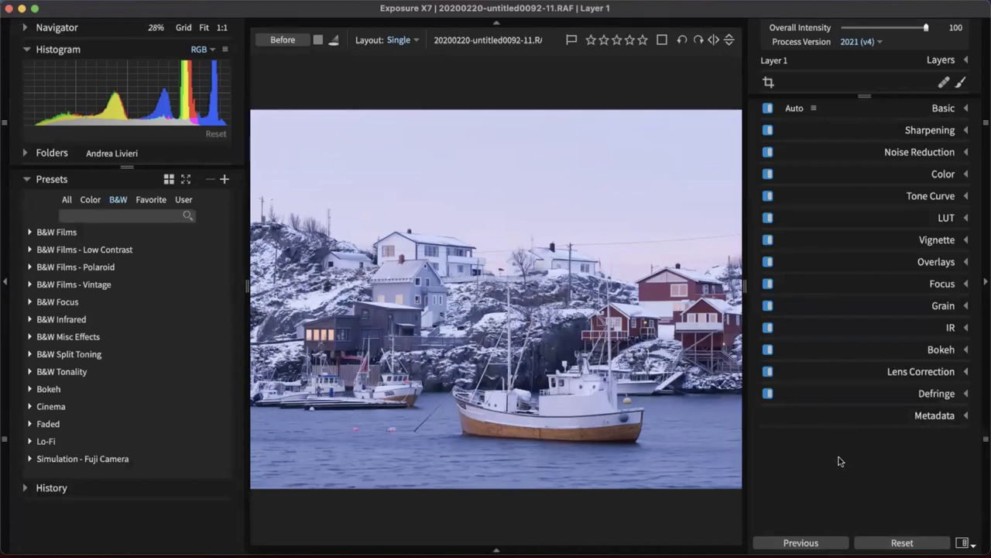
# Hide the presets panel and expand Lens Correction, showing the Fujifilm XF 50-140mmF2.8 profile
pyautogui.click(5, 282)
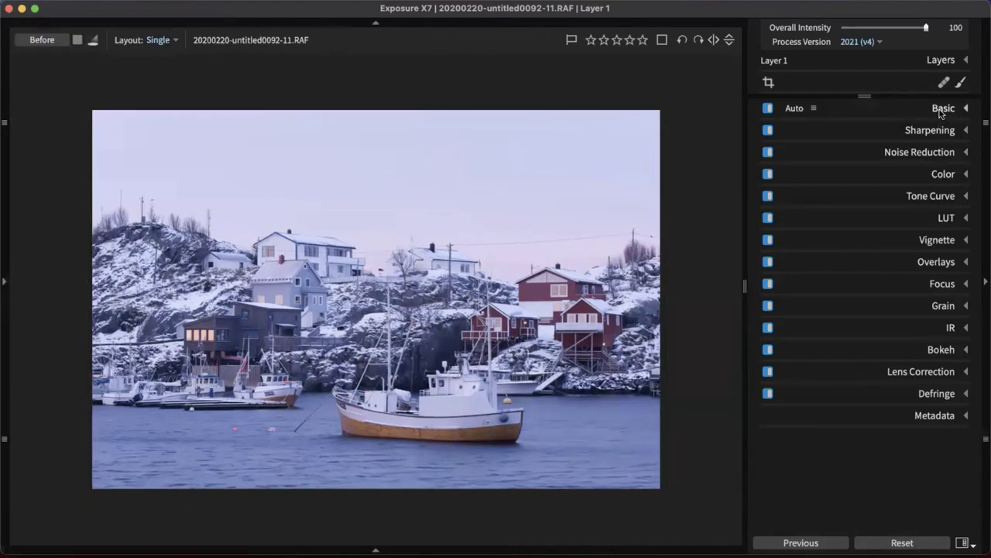
pyautogui.click(941, 110)
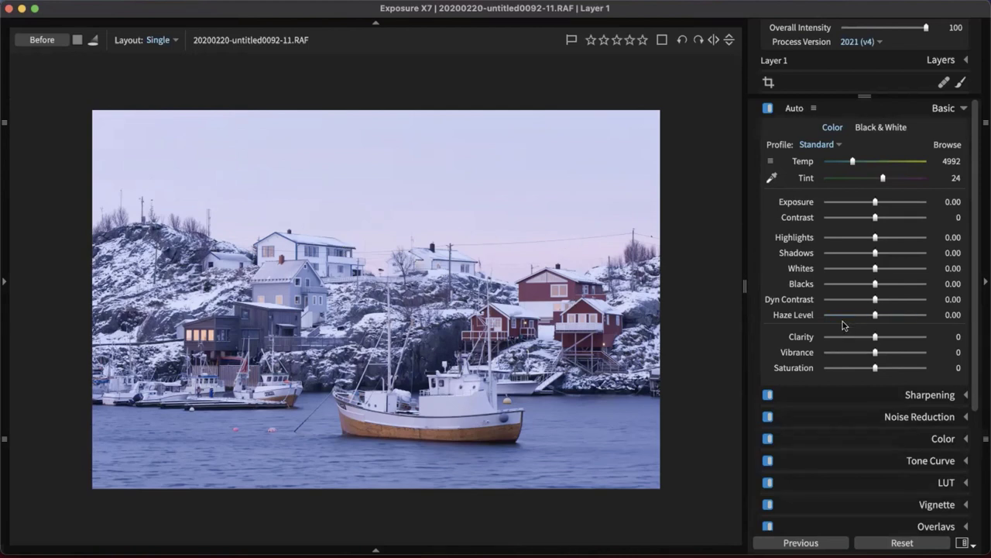
pyautogui.click(935, 111)
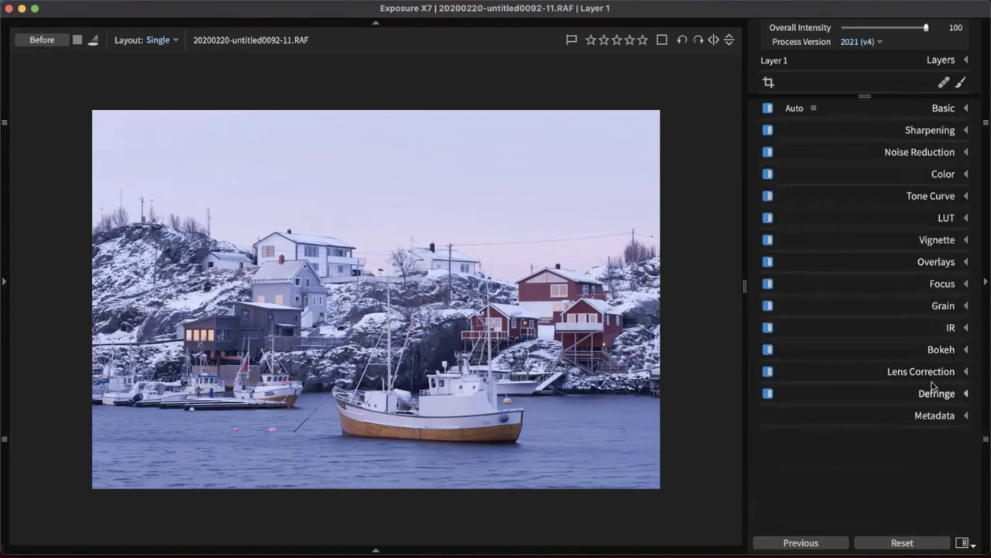
pyautogui.click(933, 375)
pyautogui.scroll(-1, 879, 306)
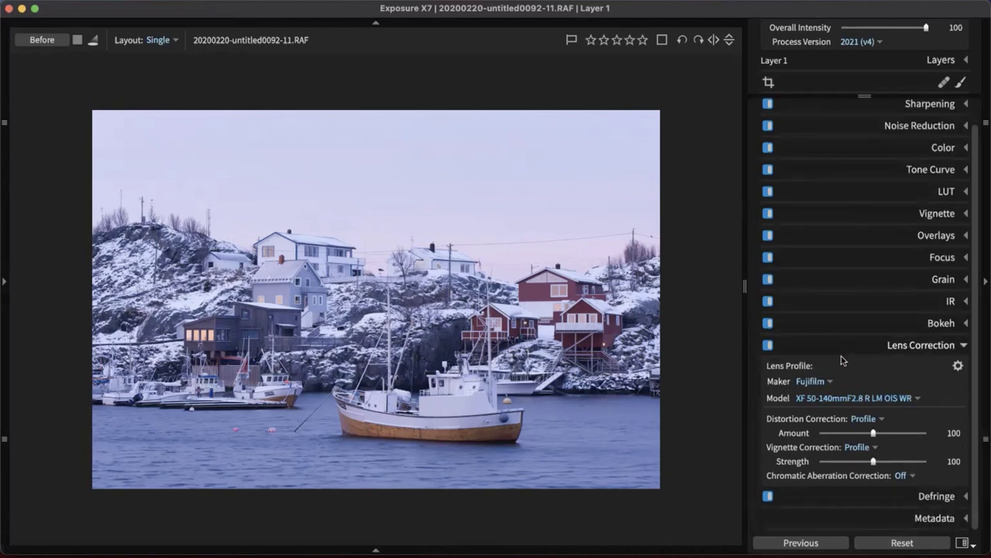
pyautogui.click(768, 345)
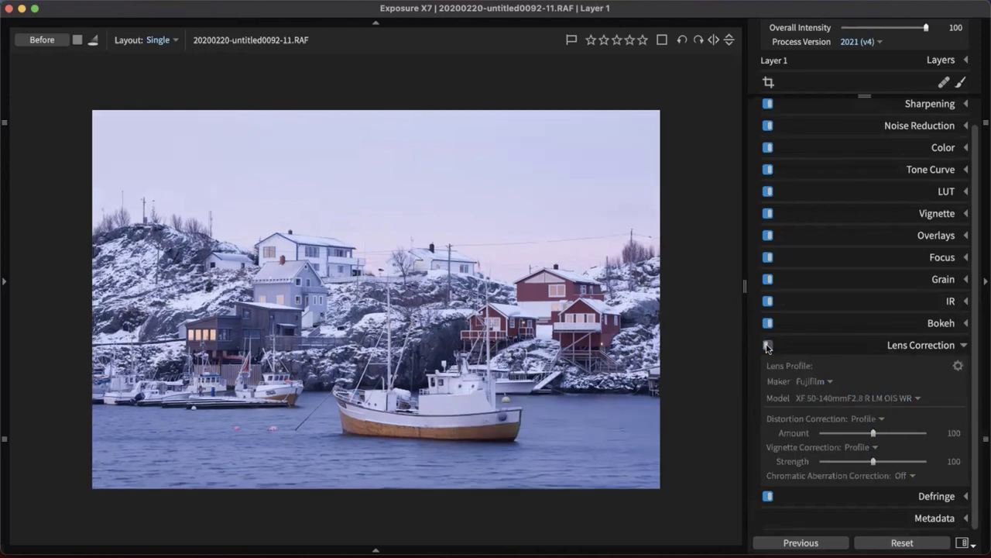
pyautogui.click(767, 345)
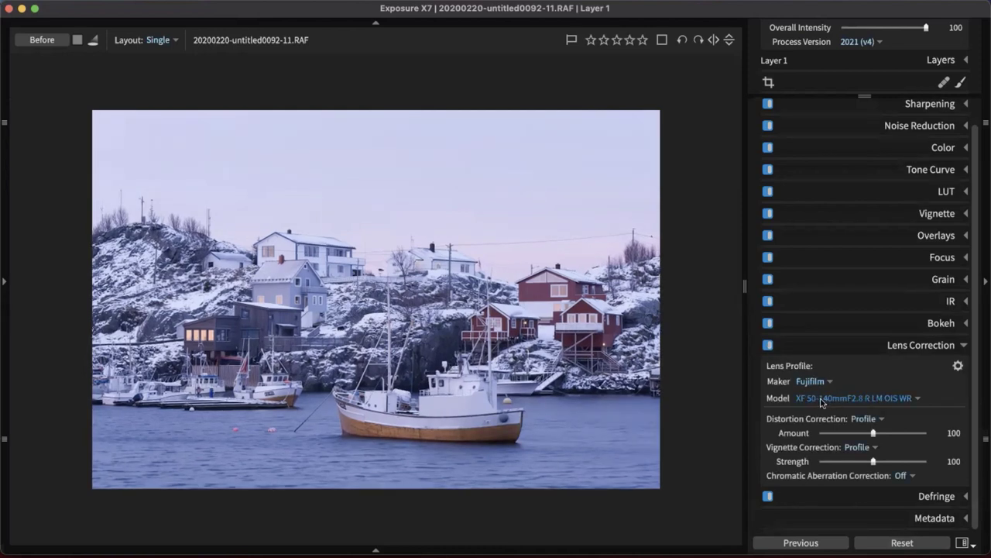
pyautogui.click(875, 419)
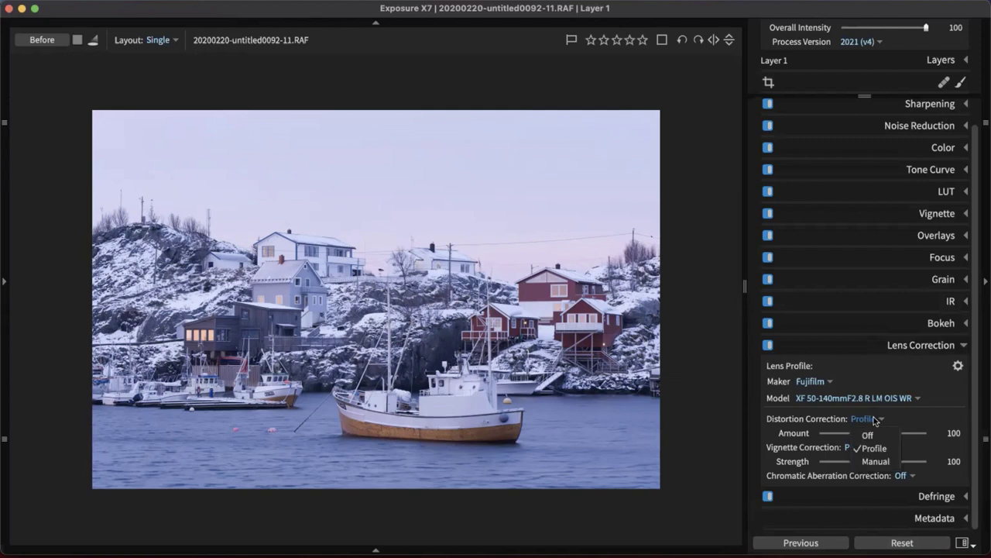
pyautogui.click(894, 465)
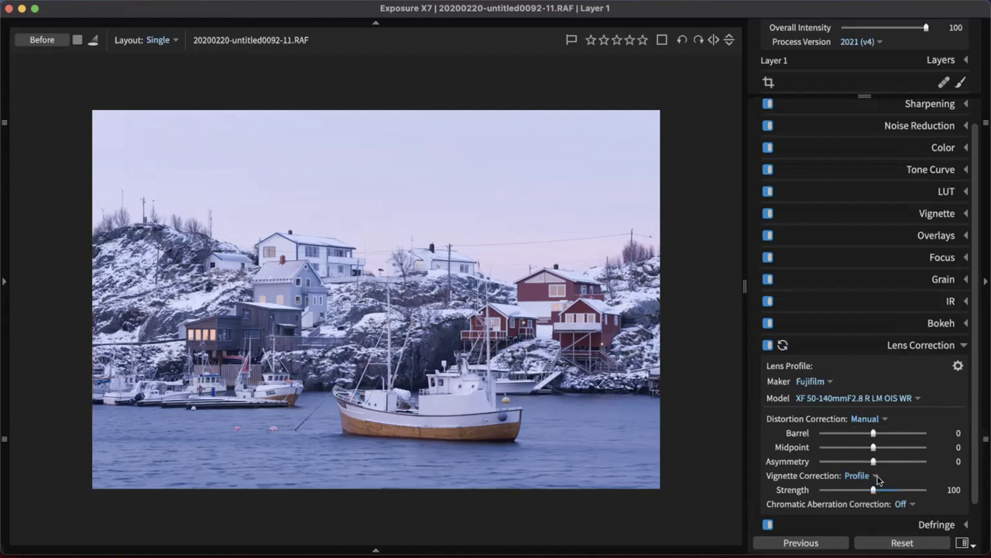
pyautogui.click(865, 418)
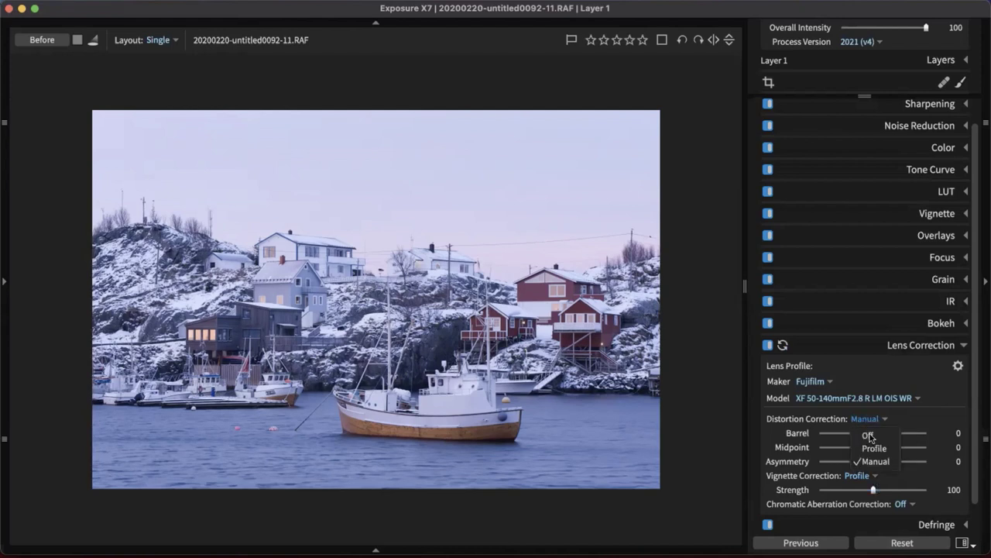
pyautogui.click(873, 448)
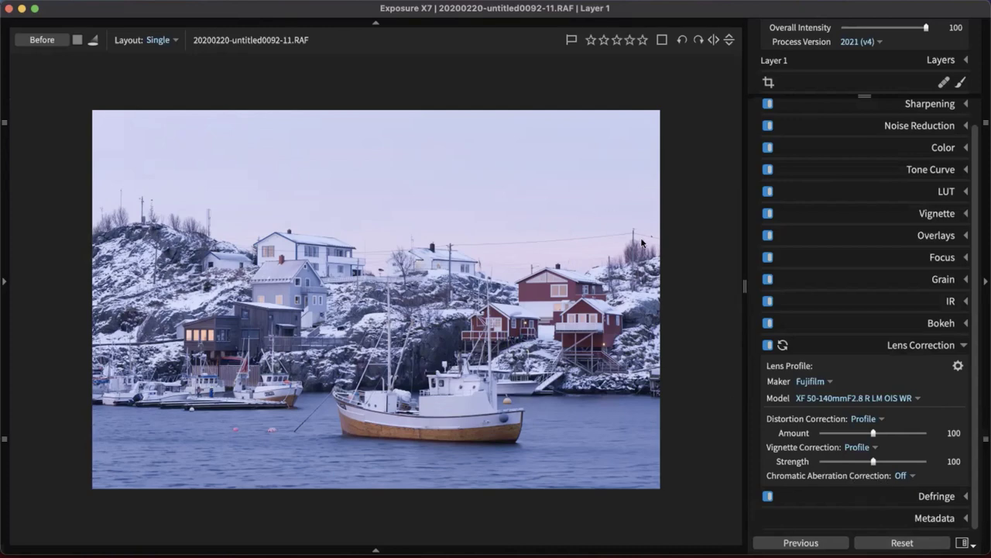
# Zoom in over the white houses to inspect, then collapse the Lens Correction panel
pyautogui.scroll(5, 641, 243)
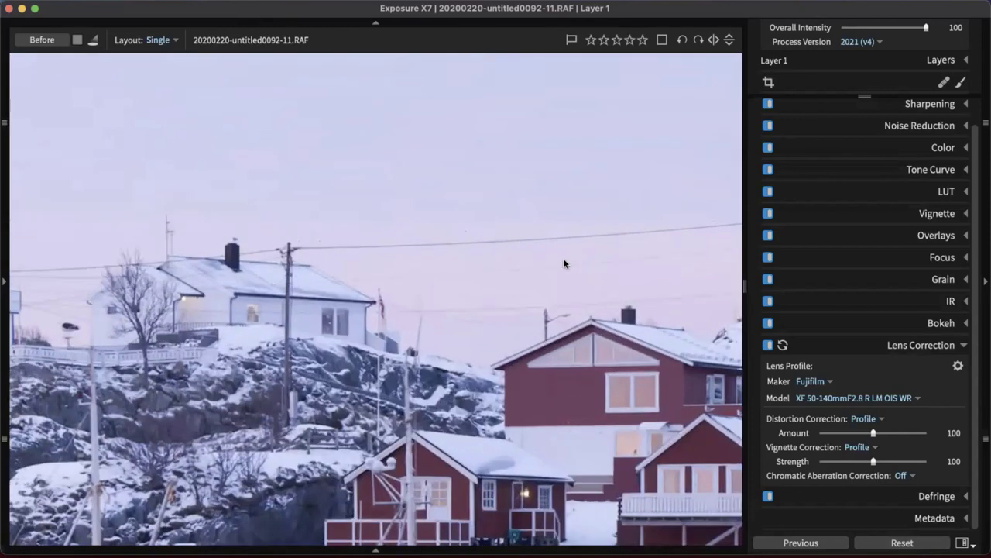
pyautogui.scroll(3, 564, 263)
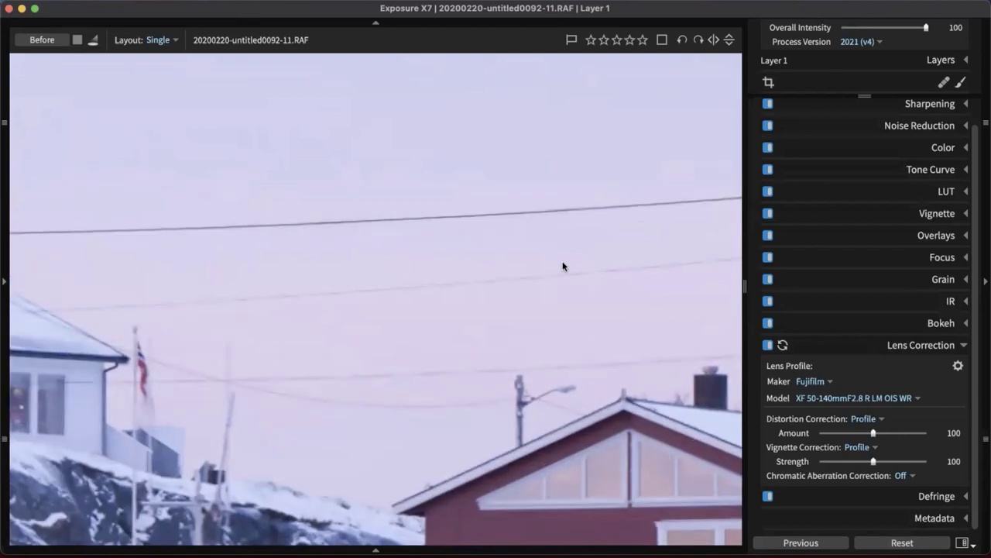
pyautogui.scroll(-4, 563, 266)
pyautogui.scroll(3, 542, 310)
pyautogui.moveTo(495, 403); pyautogui.dragTo(436, 449)
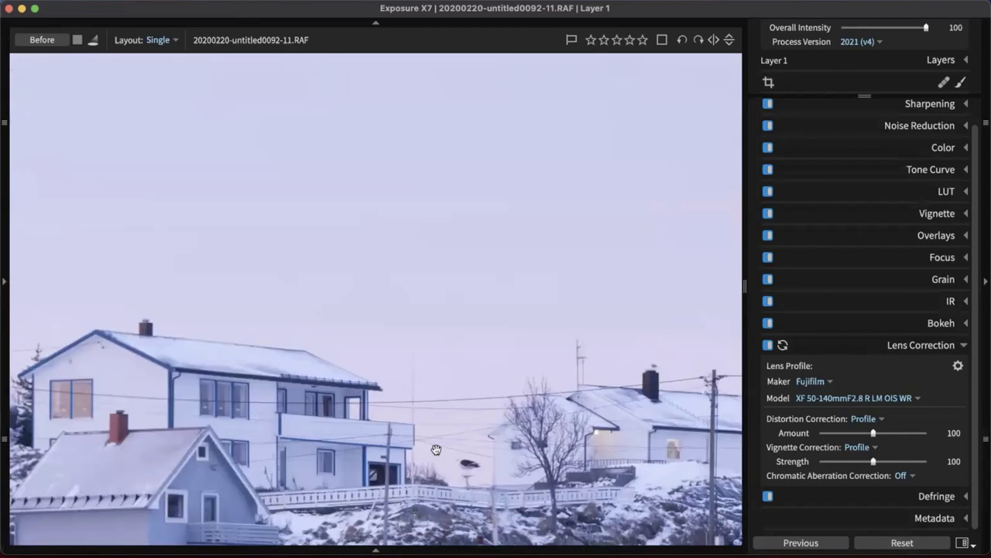
pyautogui.scroll(3, 434, 450)
pyautogui.scroll(2, 428, 449)
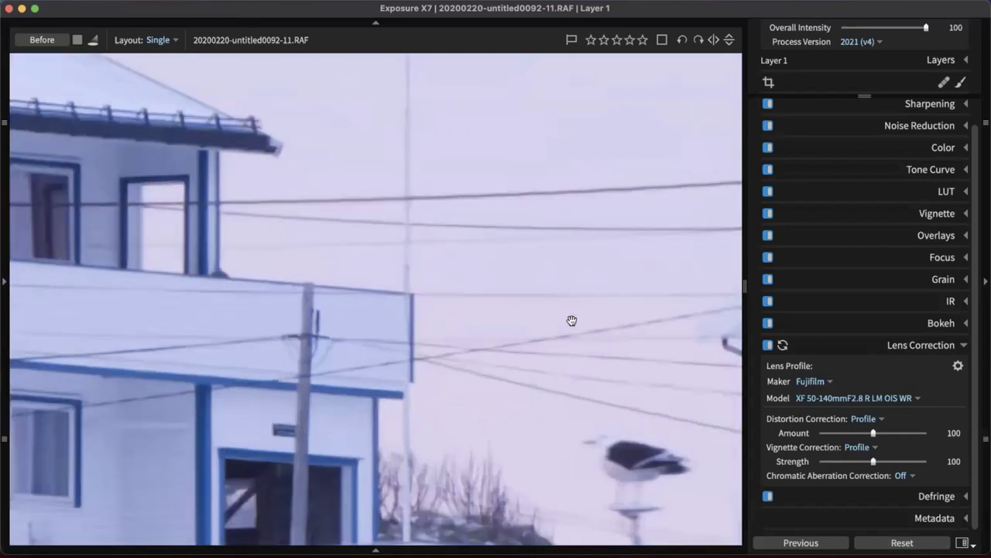
pyautogui.scroll(-4, 507, 327)
pyautogui.hscroll(3, 507, 327)
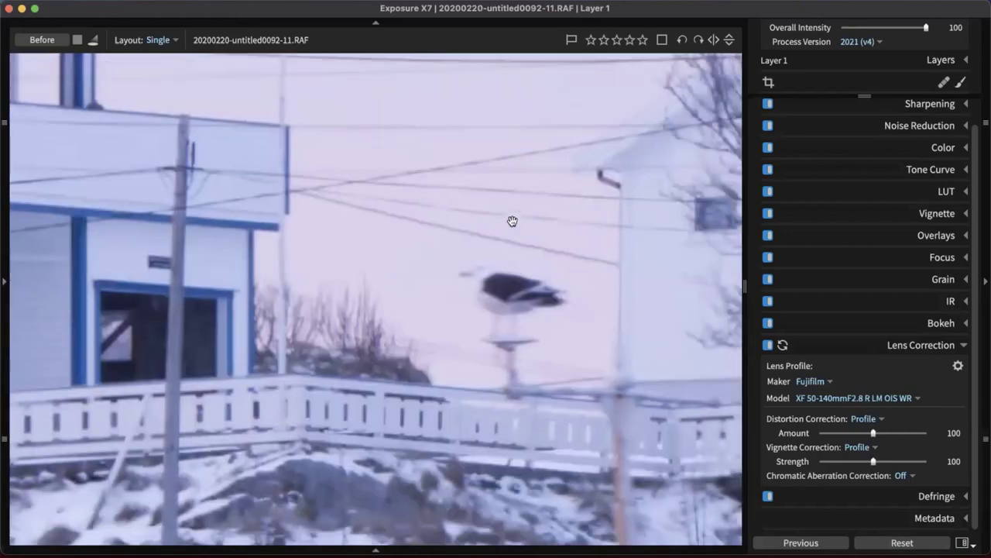
pyautogui.scroll(2, 475, 338)
pyautogui.scroll(3, 626, 336)
pyautogui.scroll(-2, 419, 315)
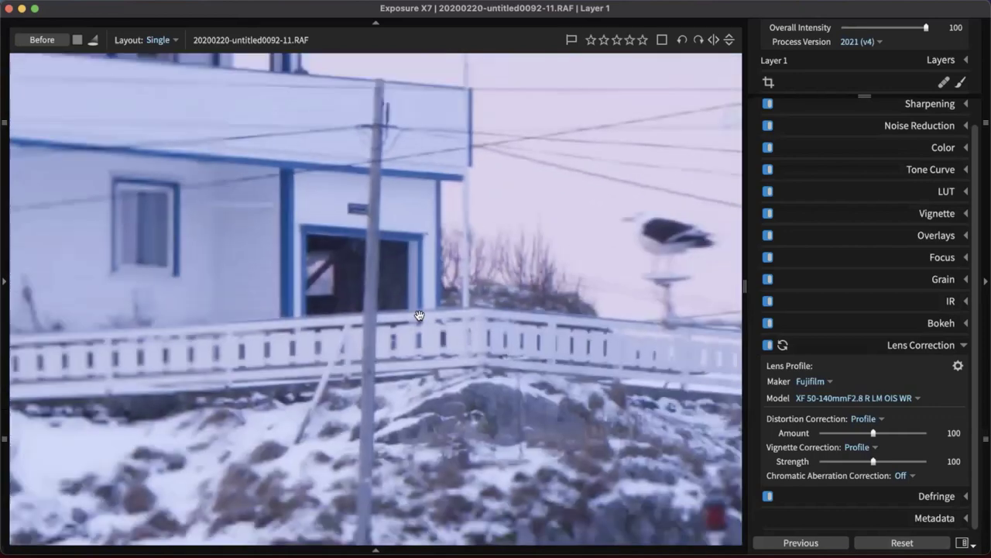
pyautogui.scroll(-3, 418, 315)
pyautogui.scroll(3, 642, 243)
pyautogui.scroll(2, 351, 168)
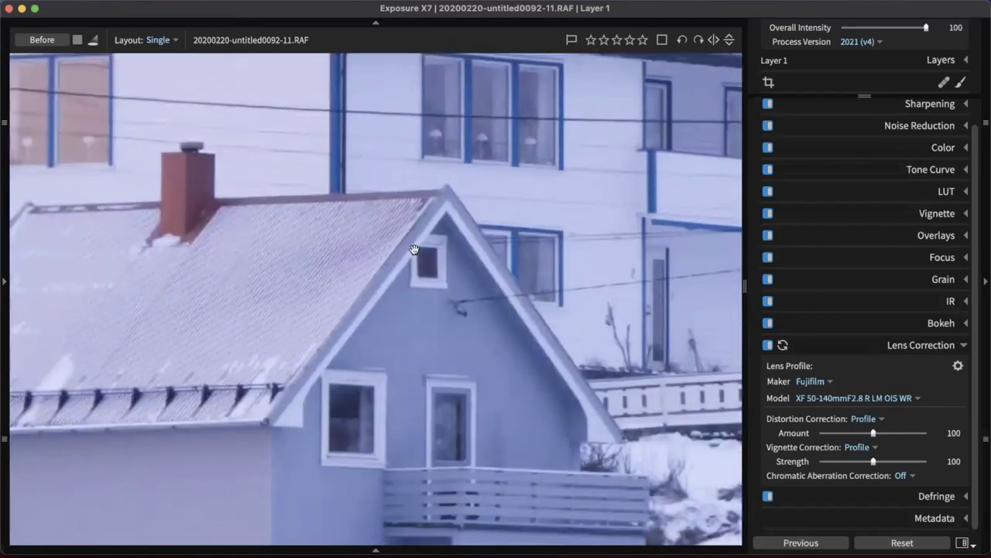
pyautogui.scroll(-3, 228, 129)
pyautogui.scroll(3, 394, 383)
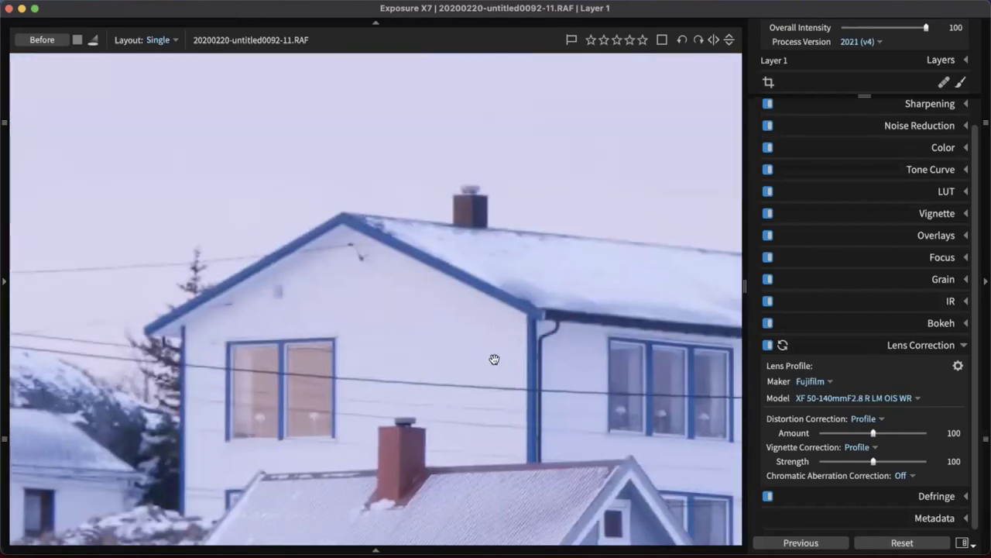
pyautogui.scroll(-5, 495, 359)
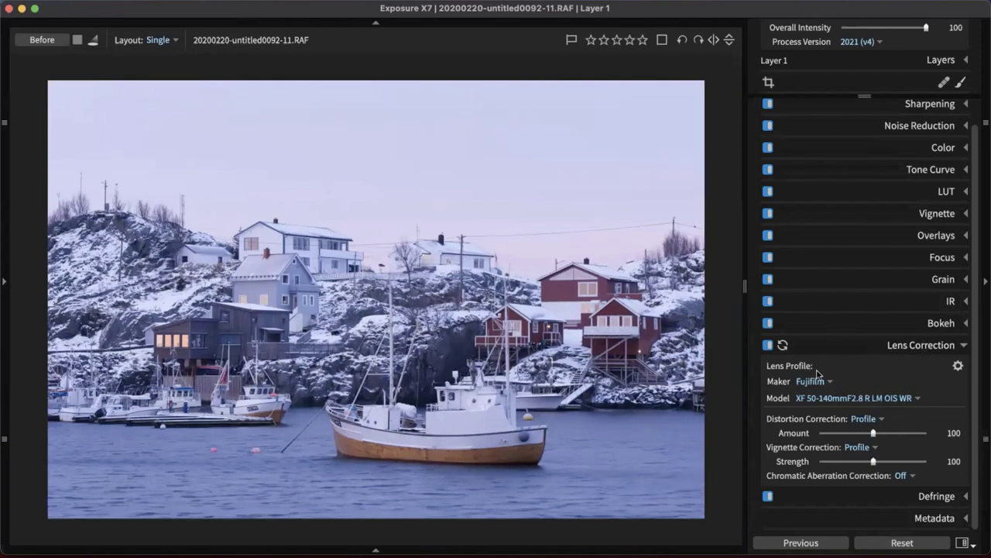
pyautogui.click(916, 347)
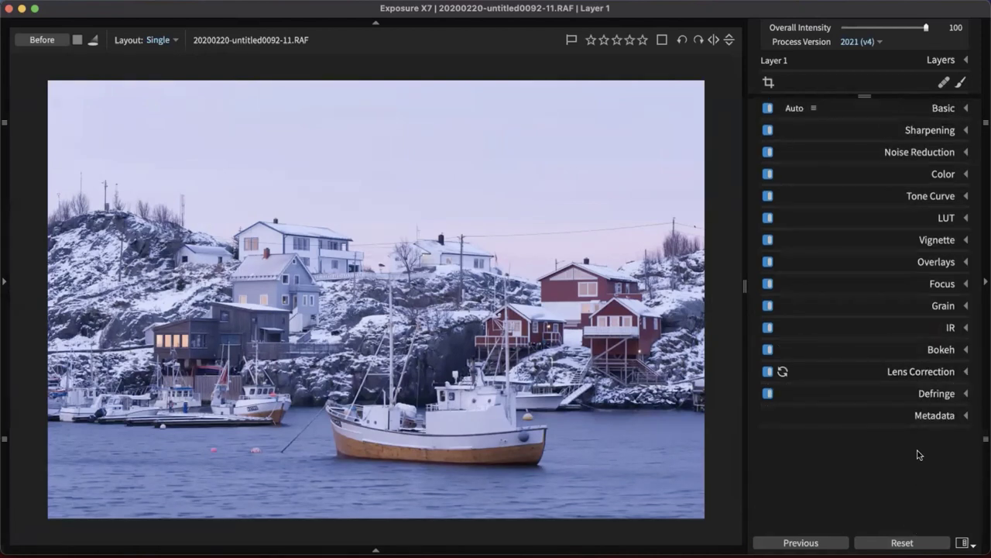
# Expand Sharpening and zoom in across the houses and fishing boat
pyautogui.click(929, 131)
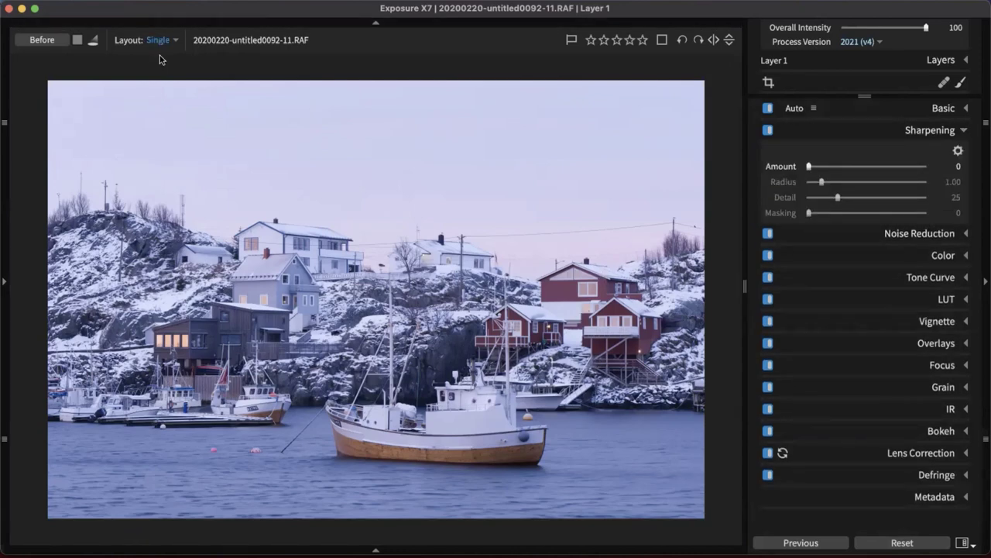
pyautogui.scroll(5, 622, 296)
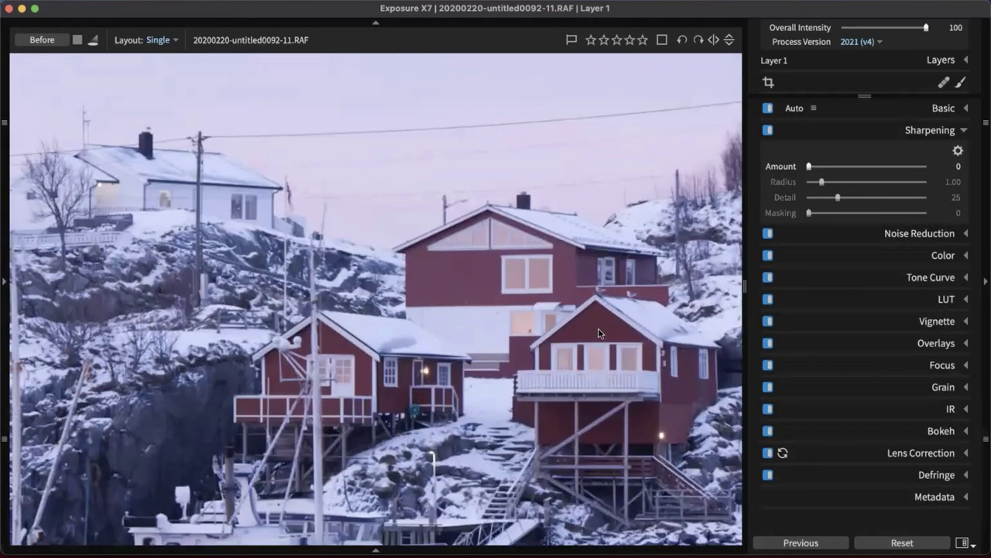
pyautogui.scroll(-5, 602, 333)
pyautogui.moveTo(320, 350); pyautogui.dragTo(379, 305)
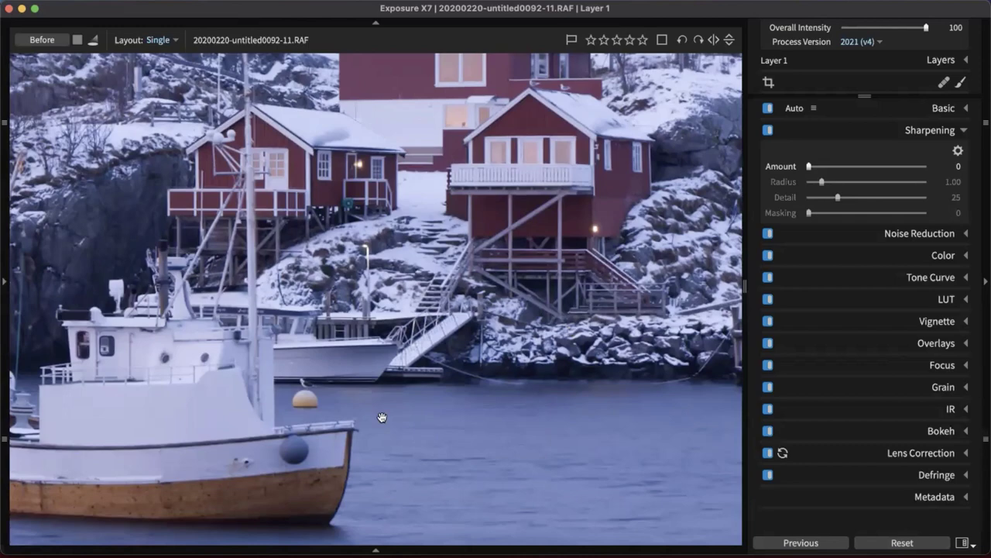
pyautogui.moveTo(380, 416); pyautogui.dragTo(504, 259)
pyautogui.moveTo(383, 309); pyautogui.dragTo(658, 369)
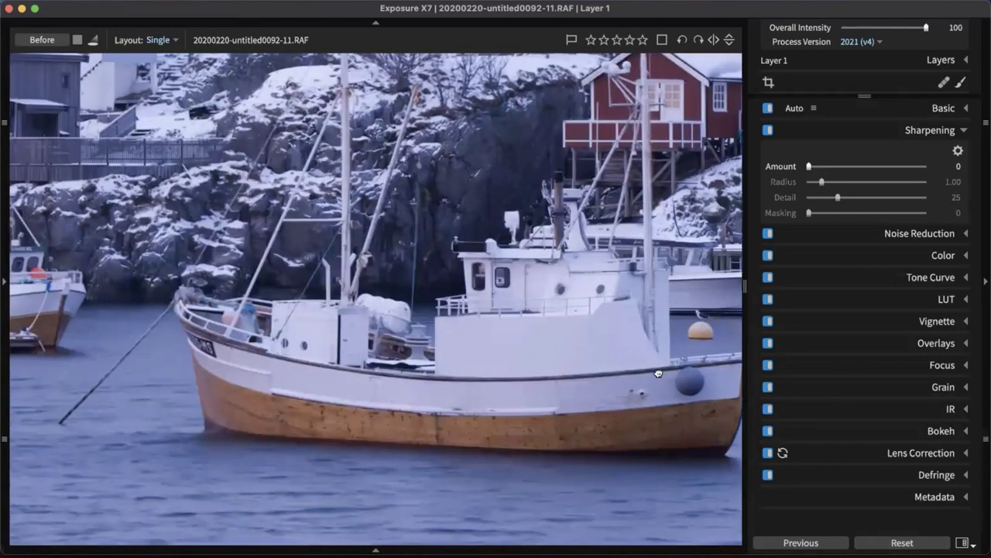
pyautogui.moveTo(414, 191); pyautogui.dragTo(454, 231)
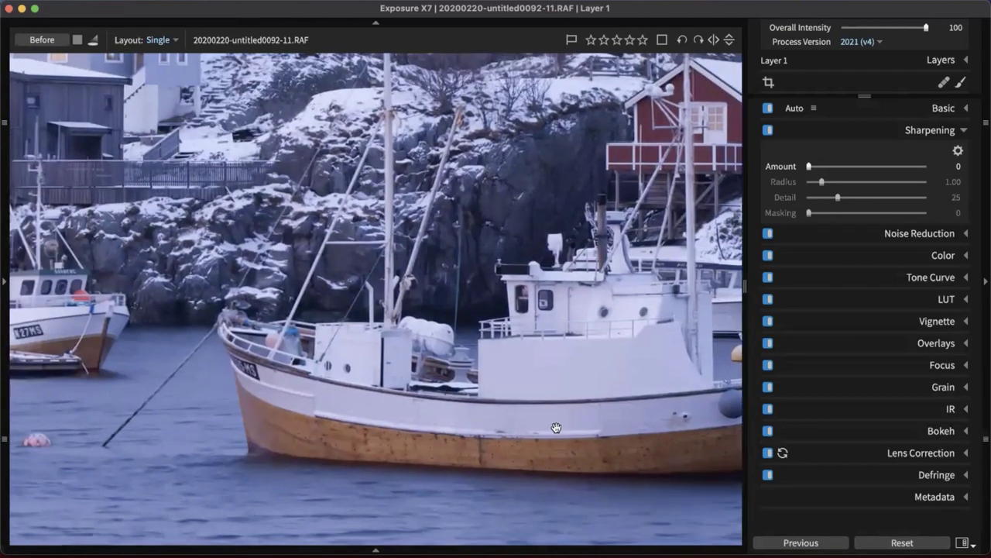
pyautogui.moveTo(572, 158); pyautogui.dragTo(503, 289)
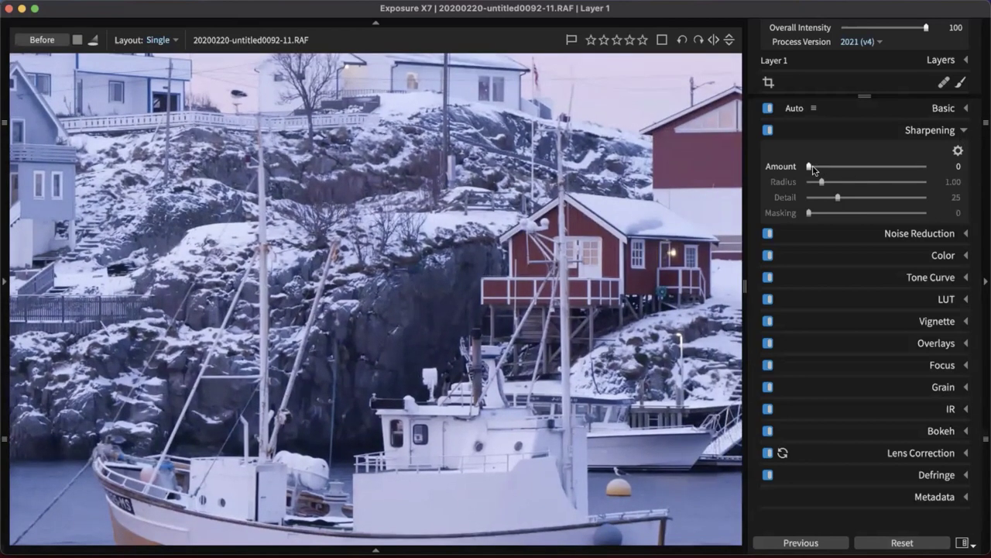
# Set sharpening Amount to 130 and Radius to 5.00
pyautogui.moveTo(811, 167); pyautogui.dragTo(829, 169)
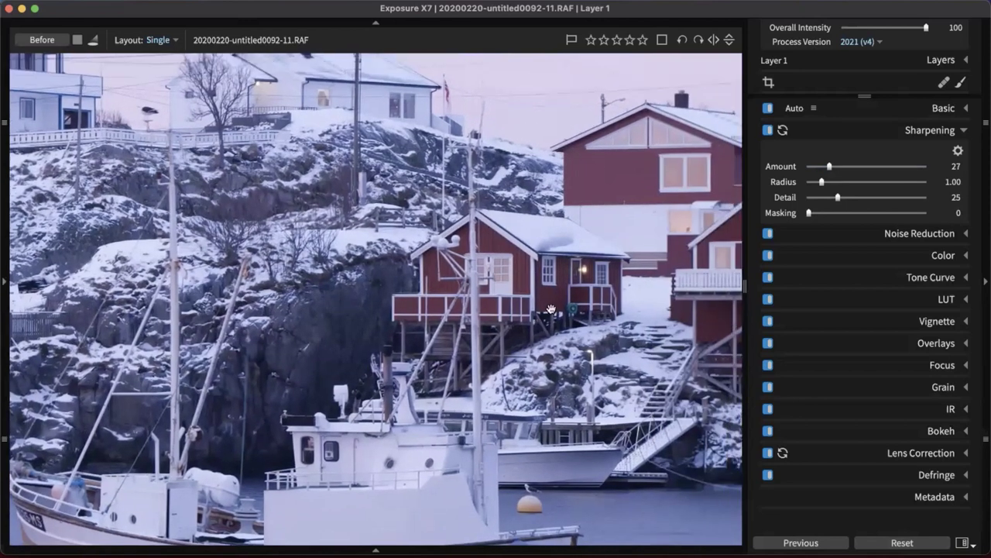
pyautogui.moveTo(829, 166); pyautogui.dragTo(909, 168)
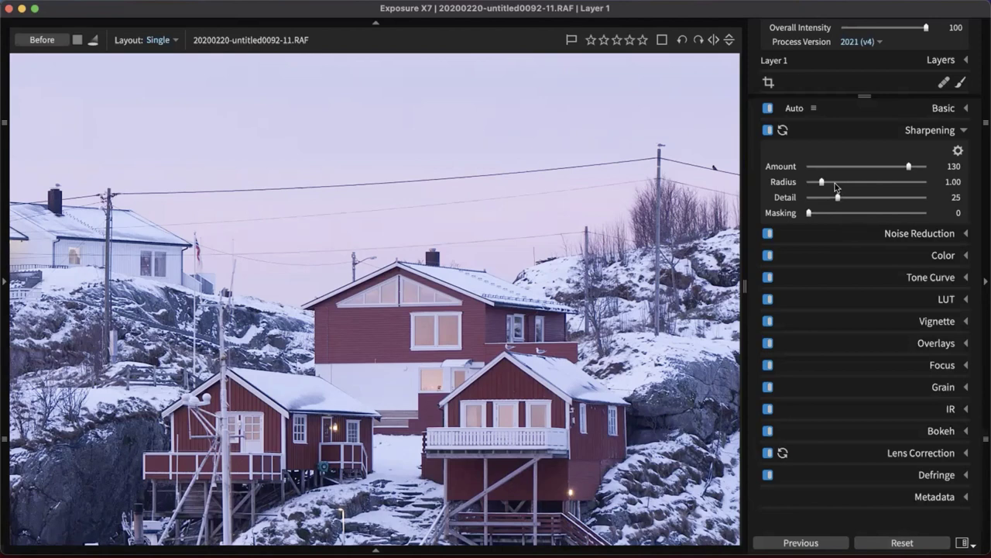
pyautogui.moveTo(826, 184); pyautogui.dragTo(826, 181)
pyautogui.moveTo(826, 181); pyautogui.dragTo(953, 180)
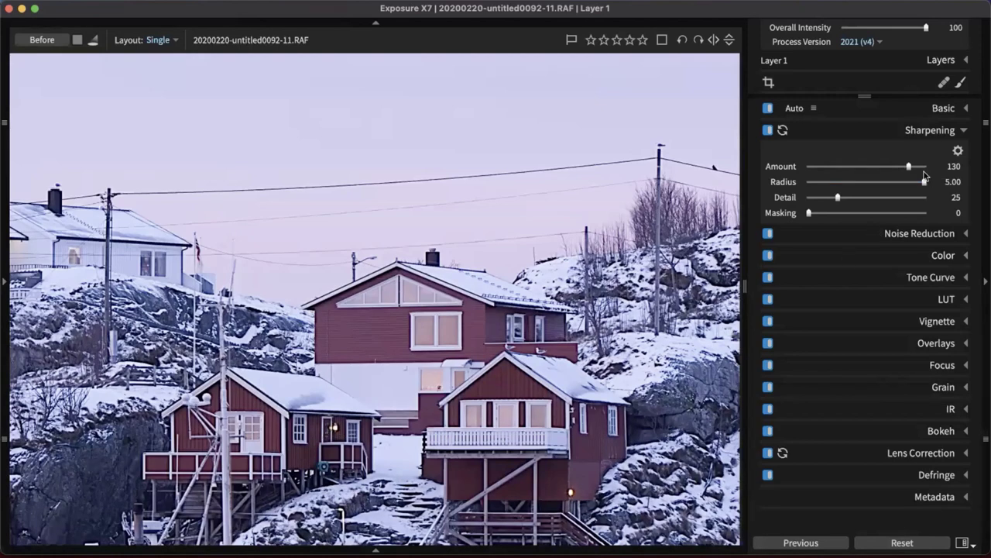
pyautogui.moveTo(924, 182); pyautogui.dragTo(928, 185)
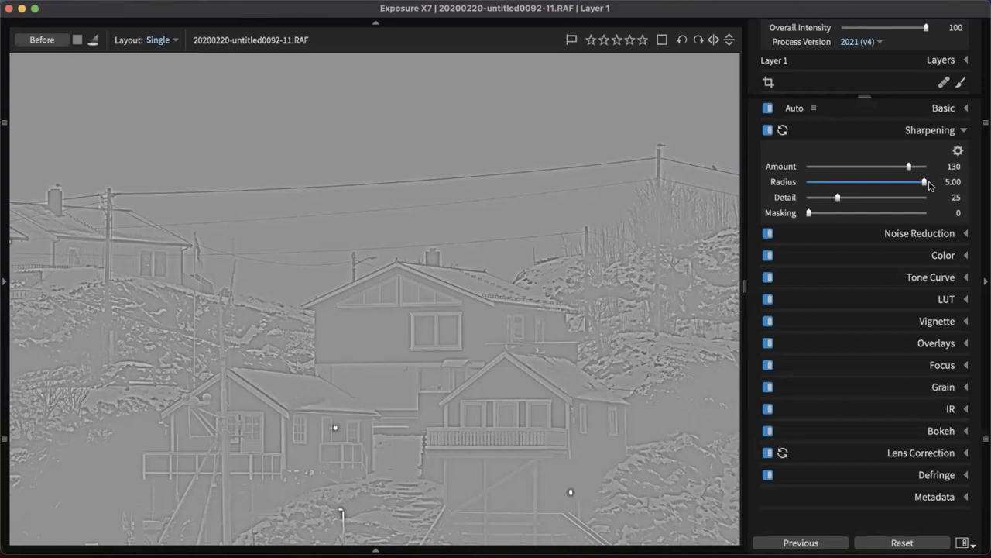
# Lower the sharpening Radius from 5.00 to 1.44
pyautogui.moveTo(929, 184); pyautogui.dragTo(929, 184)
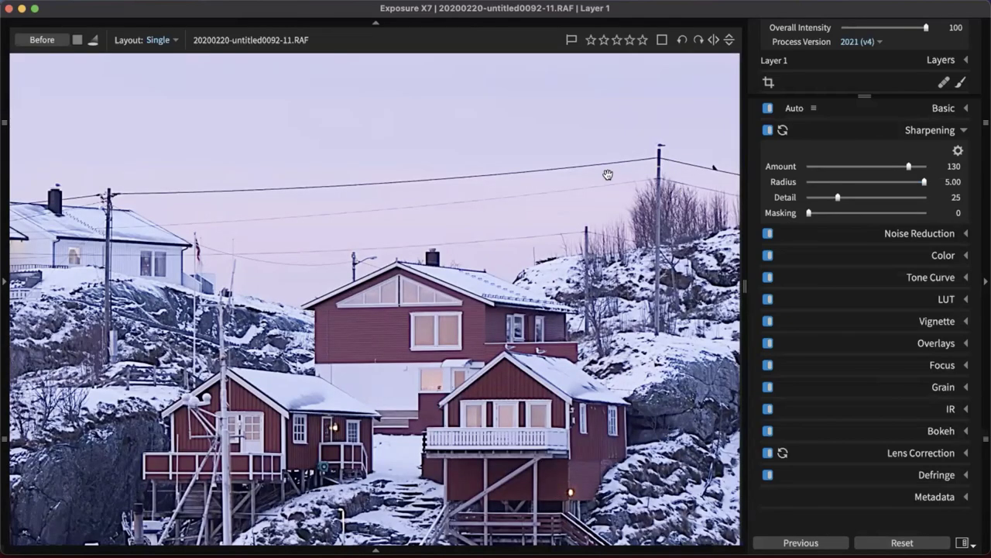
pyautogui.moveTo(926, 183); pyautogui.dragTo(833, 180)
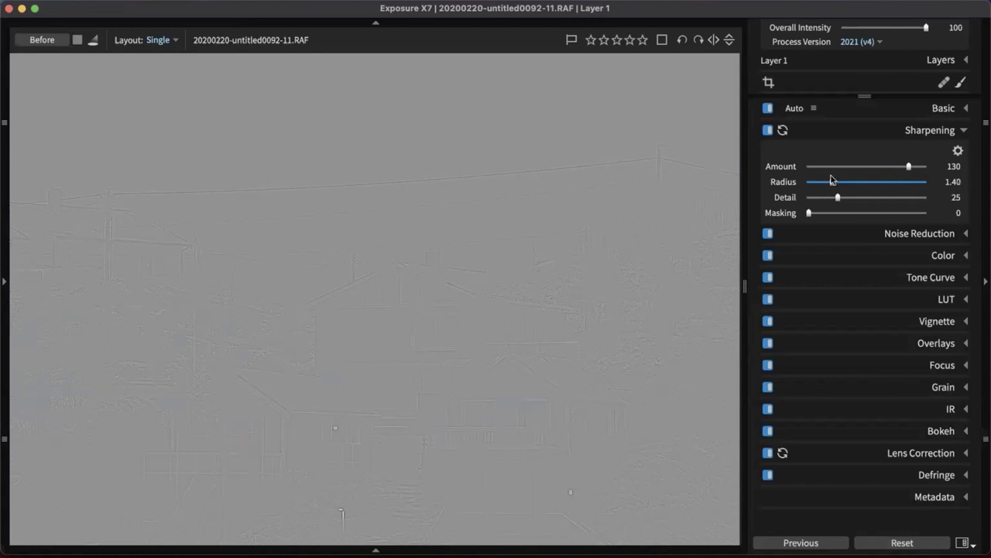
pyautogui.moveTo(833, 180); pyautogui.dragTo(830, 179)
pyautogui.moveTo(833, 180); pyautogui.dragTo(833, 179)
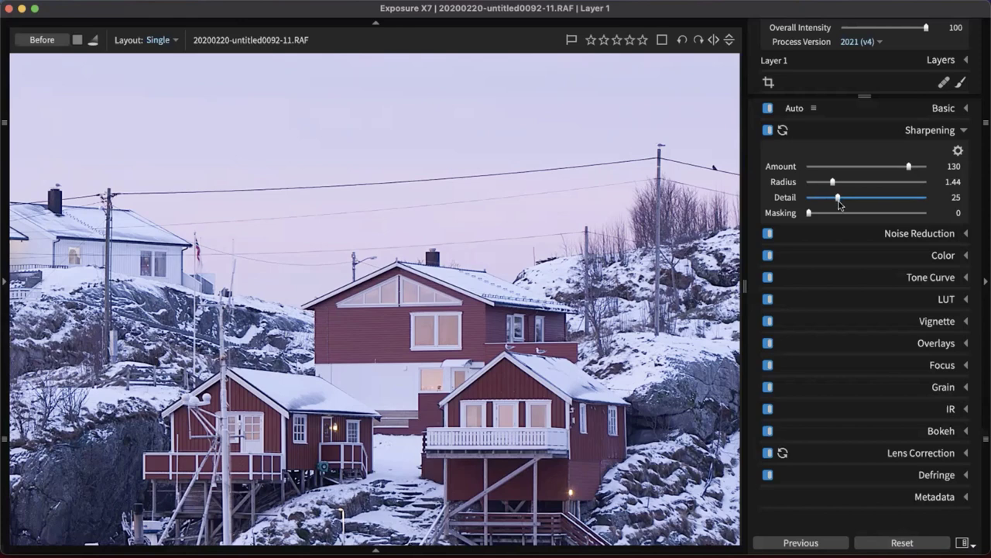
# Raise sharpening Detail to 64 and compare the full view with the zoomed houses
pyautogui.moveTo(839, 205); pyautogui.dragTo(883, 200)
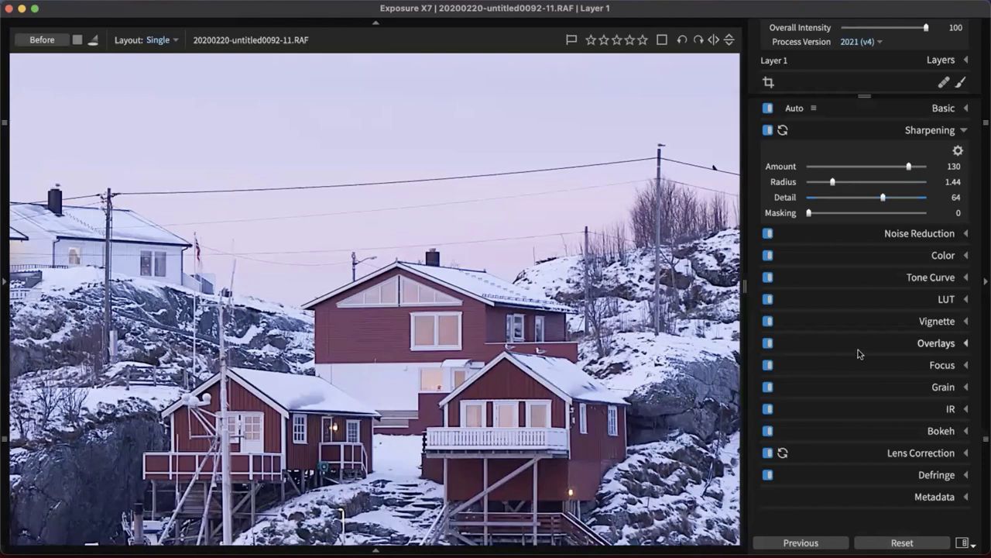
pyautogui.click(681, 256)
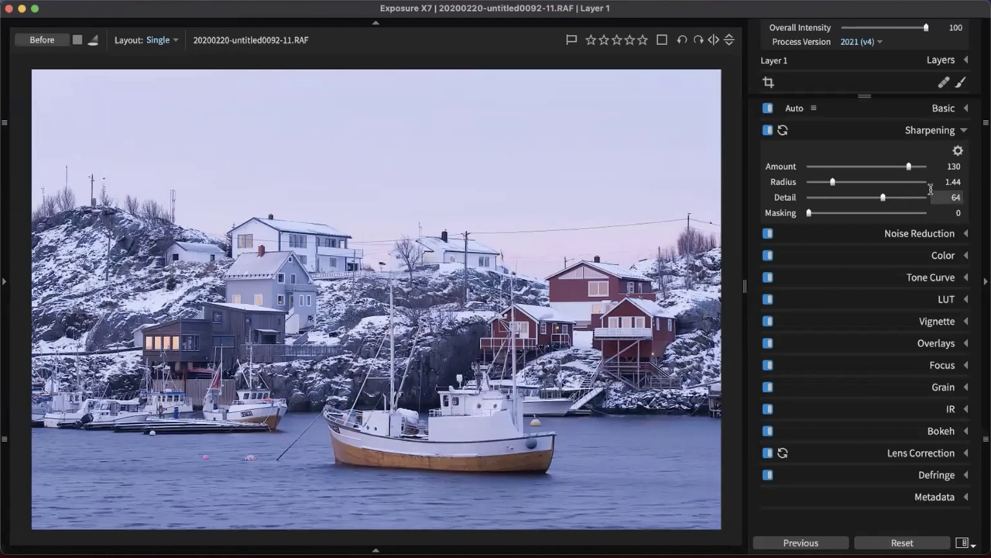
pyautogui.click(624, 269)
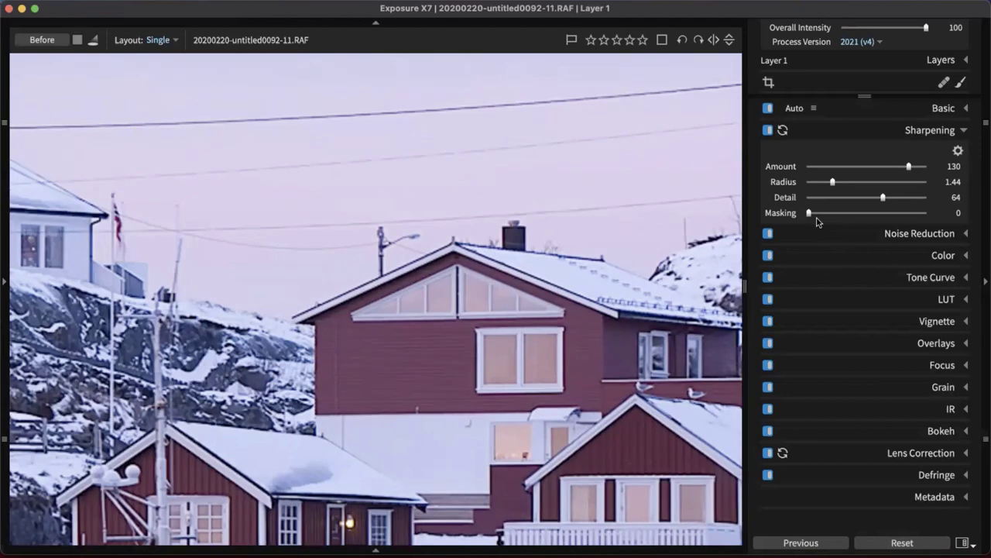
# Raise the Sharpening Masking slider to 61
pyautogui.click(810, 215)
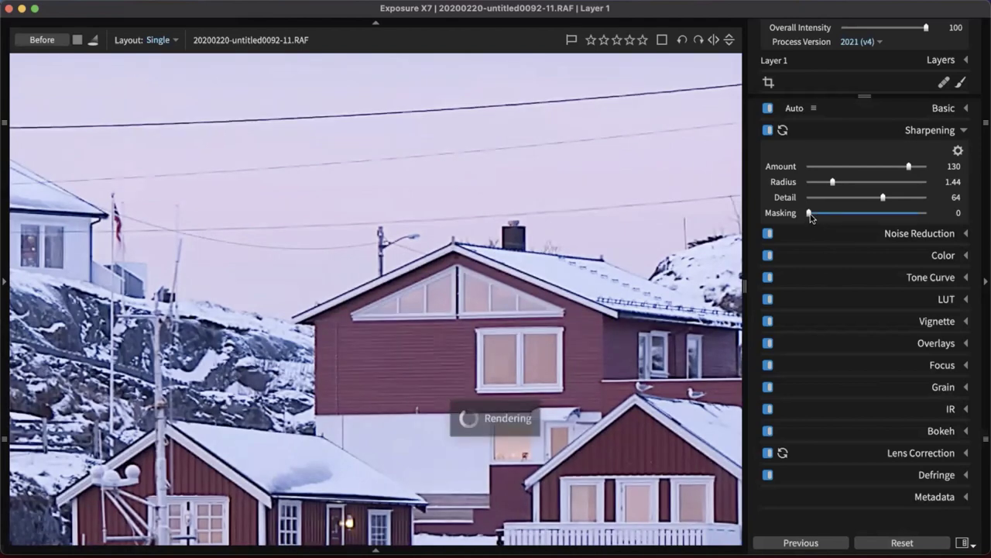
pyautogui.moveTo(810, 215); pyautogui.dragTo(812, 214)
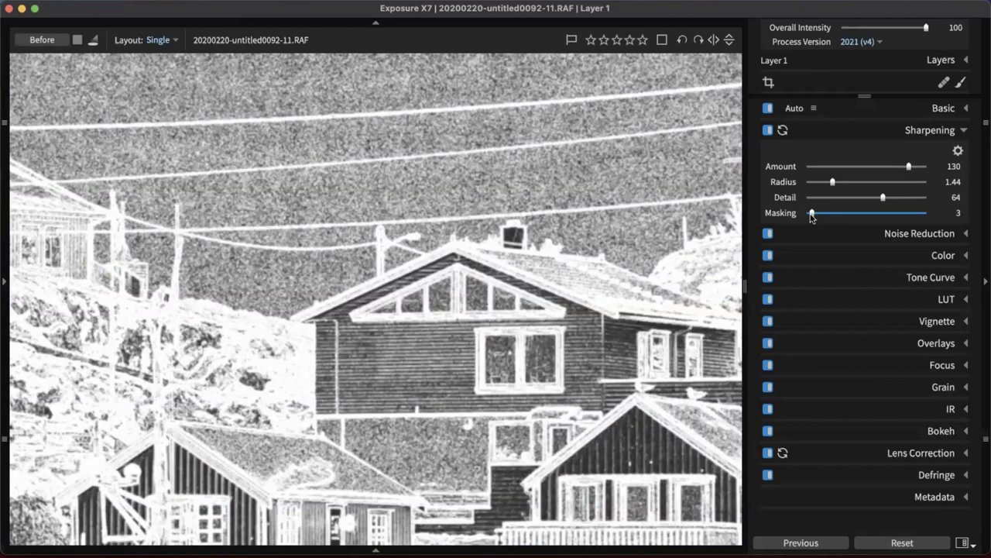
pyautogui.moveTo(811, 214); pyautogui.dragTo(879, 221)
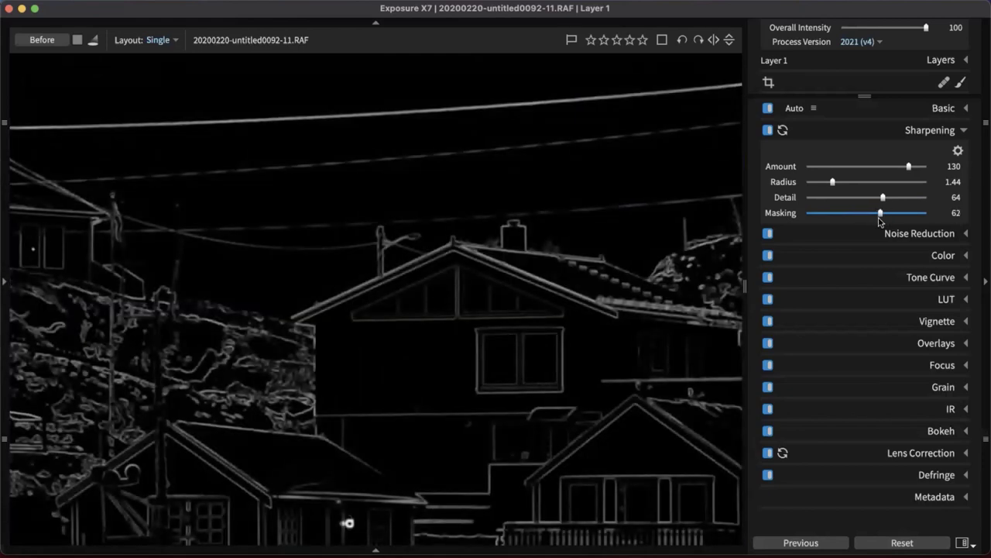
pyautogui.moveTo(880, 222); pyautogui.dragTo(878, 221)
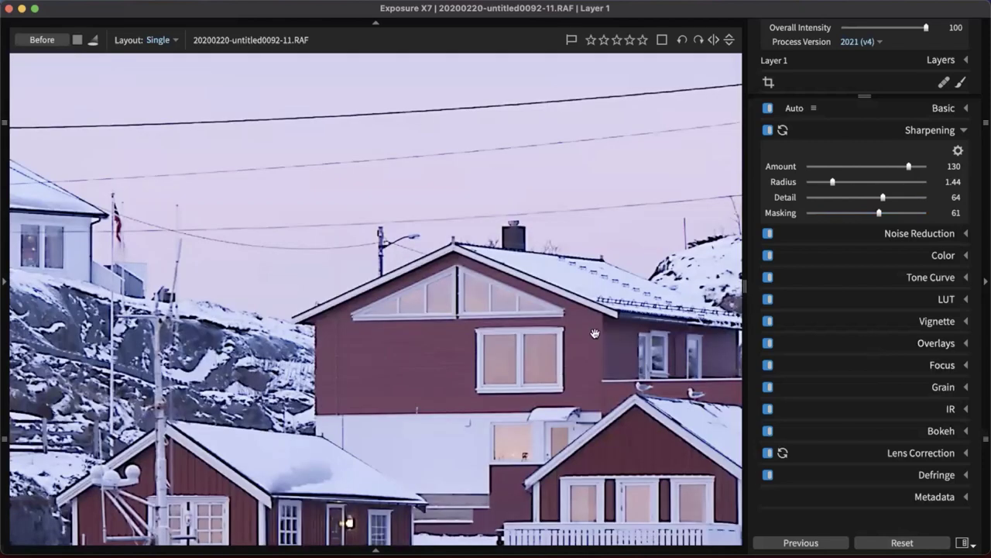
# Lower the sharpening Amount to 56 and zoom out so the whole photo fits
pyautogui.scroll(-2, 599, 337)
pyautogui.hscroll(2, 600, 337)
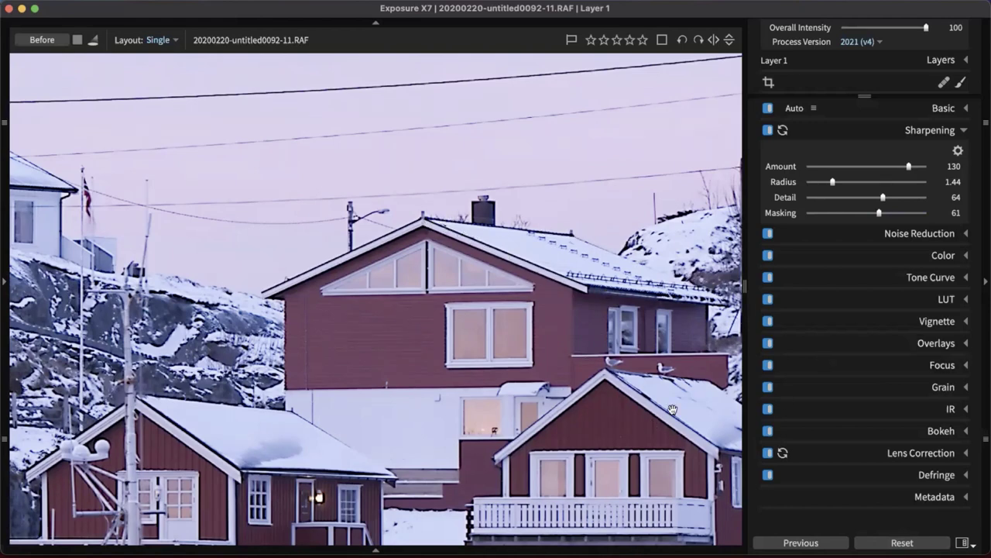
pyautogui.moveTo(908, 168); pyautogui.dragTo(852, 167)
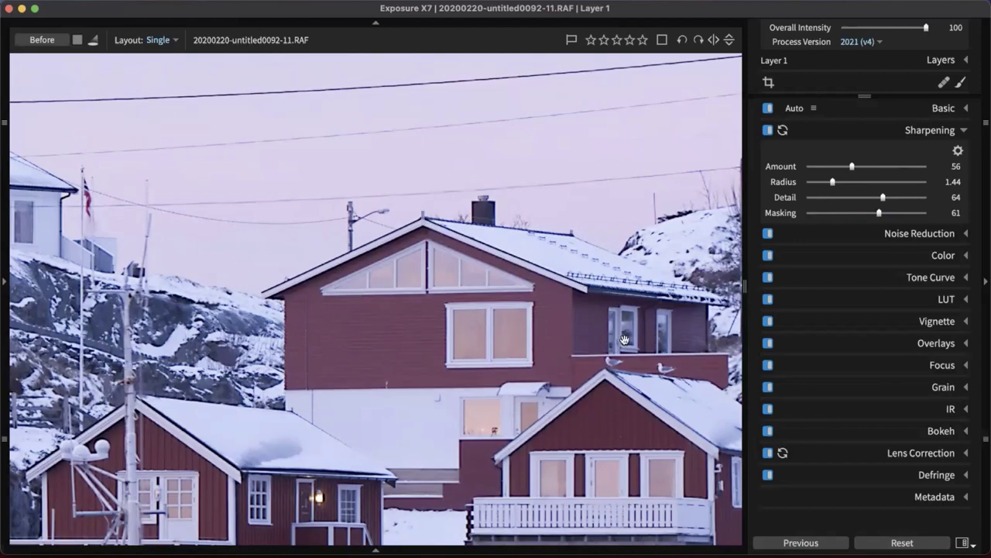
pyautogui.scroll(-3, 565, 366)
pyautogui.scroll(-5, 529, 366)
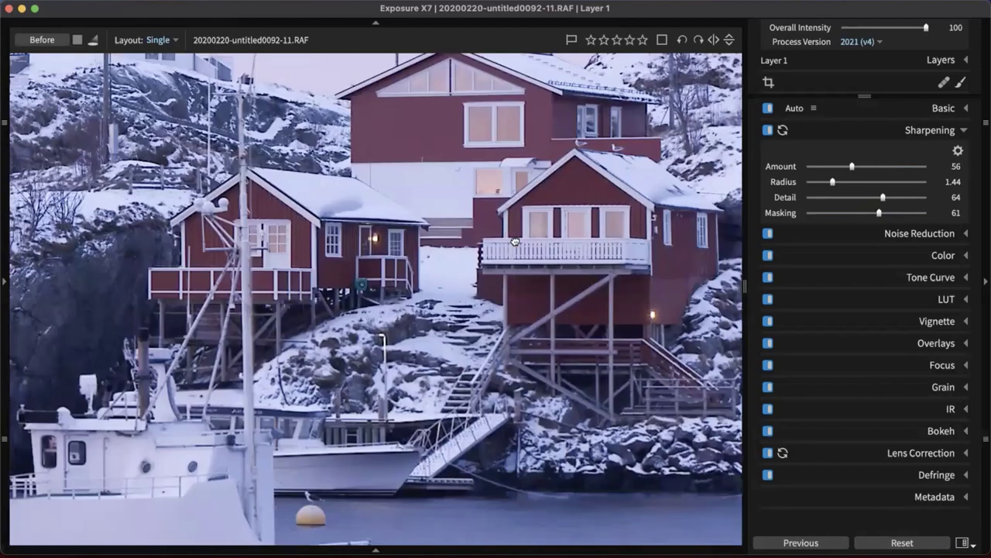
pyautogui.hscroll(-5, 573, 341)
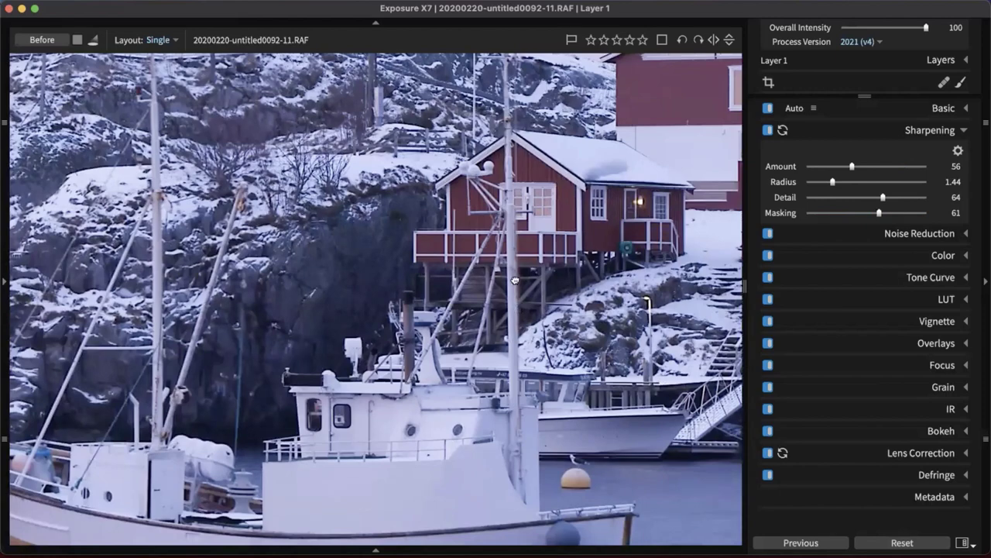
pyautogui.scroll(-3, 515, 280)
pyautogui.scroll(-3, 517, 327)
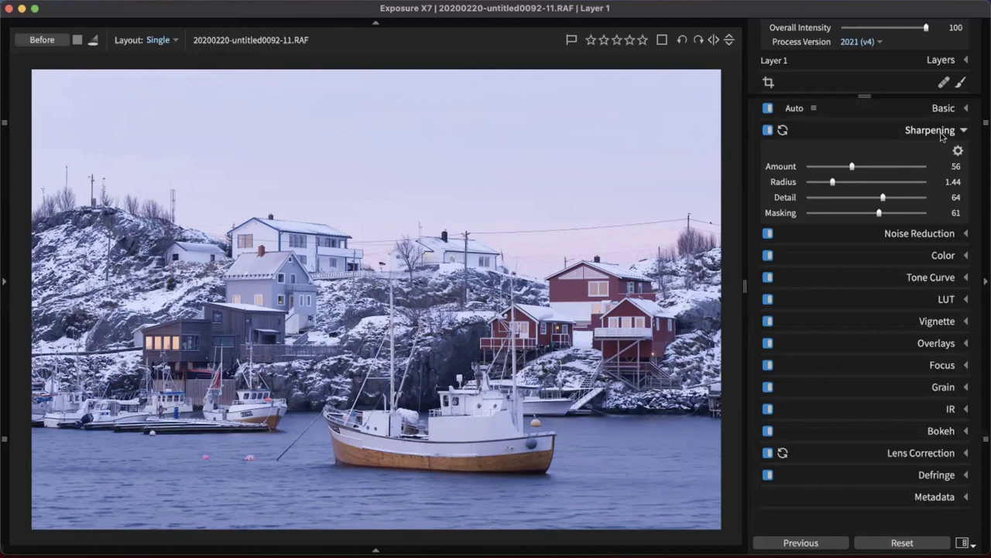
# Collapse sharpening, open the crop tool, and set the alignment grid size to 38
pyautogui.click(941, 132)
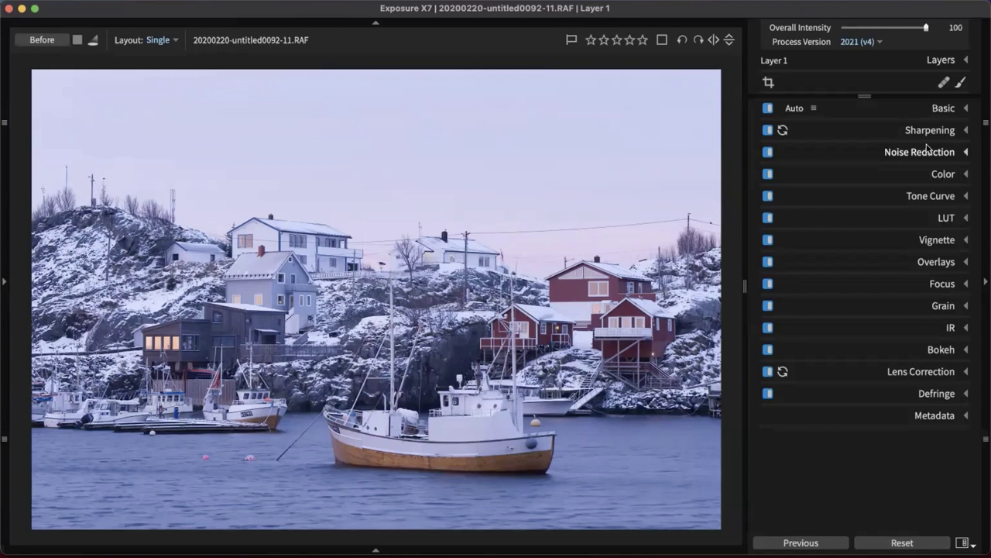
pyautogui.click(767, 84)
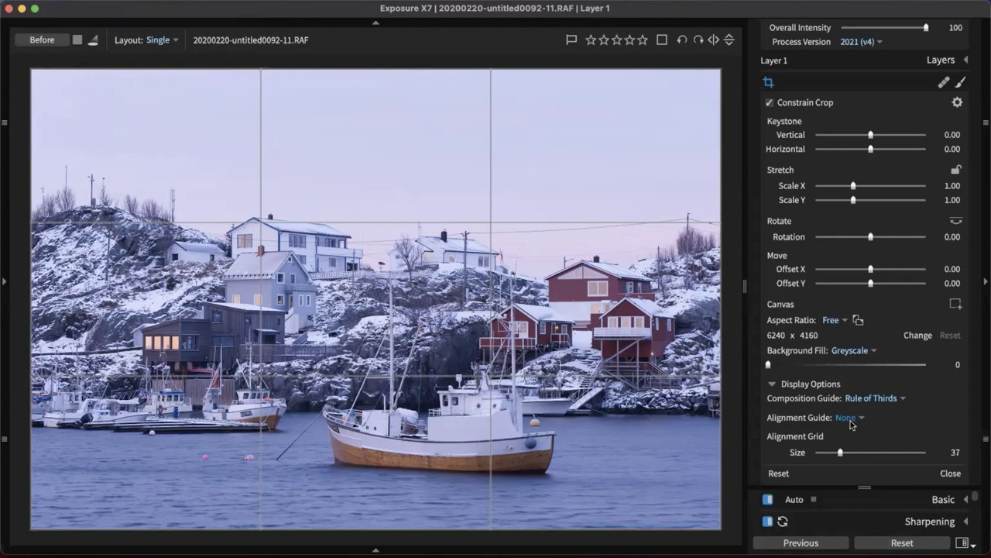
pyautogui.moveTo(841, 453); pyautogui.dragTo(843, 453)
# Keep Rule of Thirds, use Alignment Grid at size 37, then close the crop tool
pyautogui.click(887, 398)
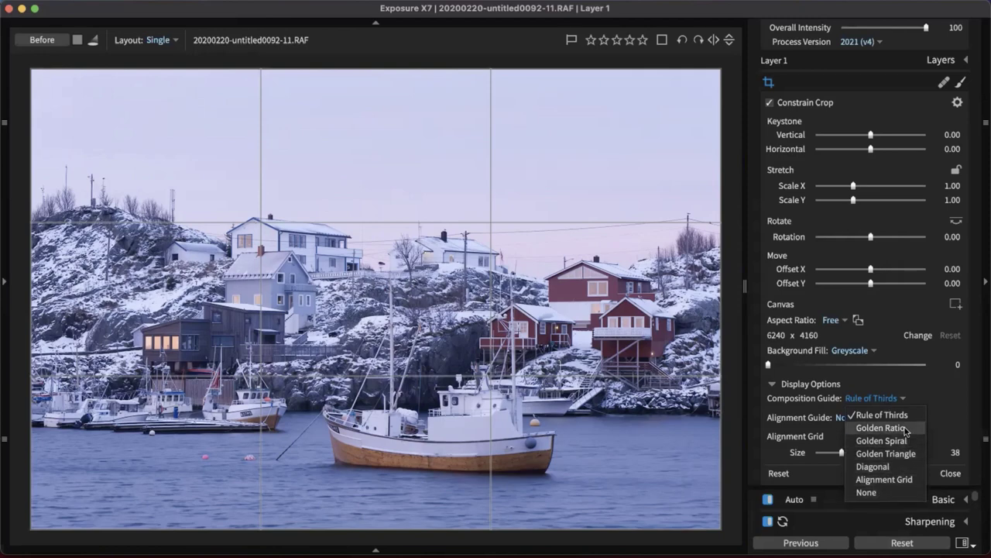
pyautogui.click(860, 414)
pyautogui.click(856, 418)
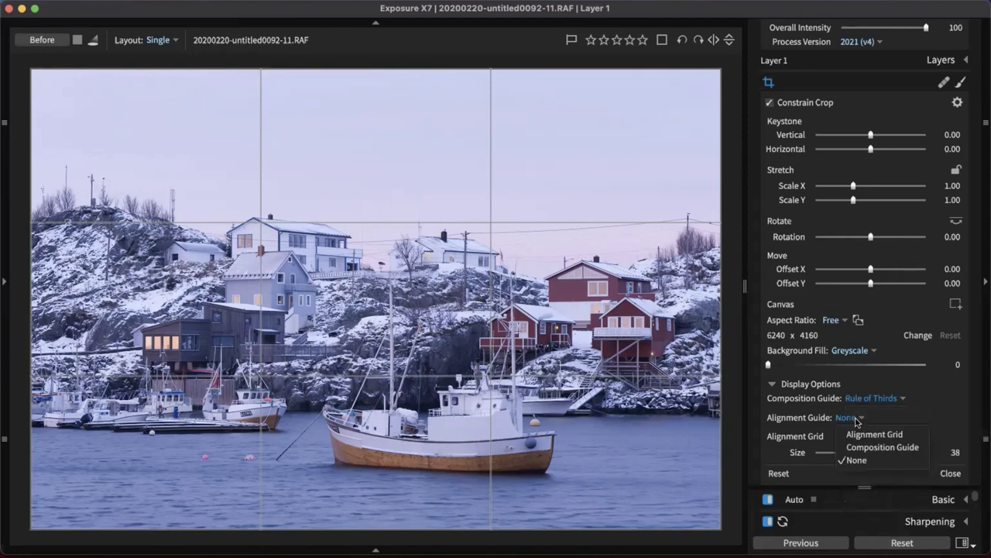
pyautogui.click(865, 435)
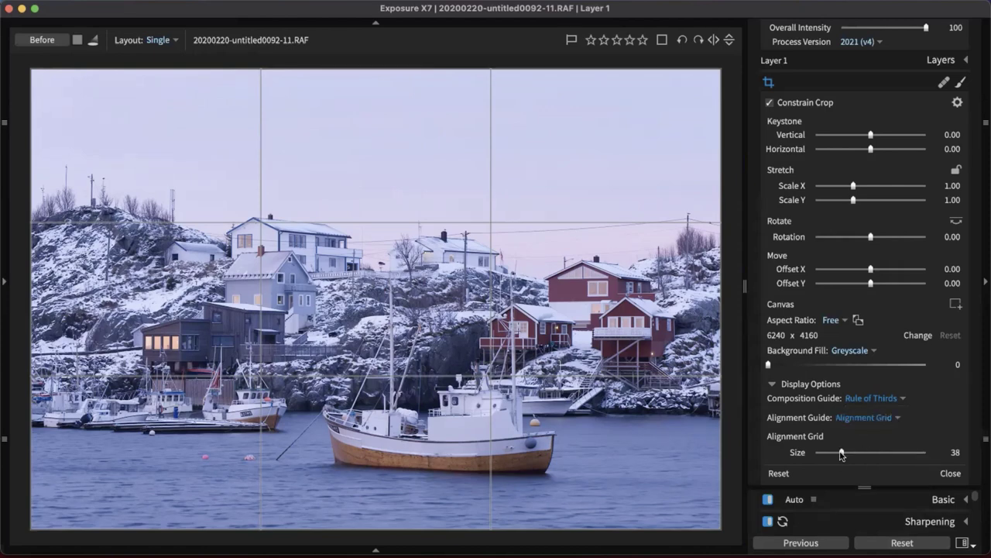
pyautogui.moveTo(843, 456); pyautogui.dragTo(839, 455)
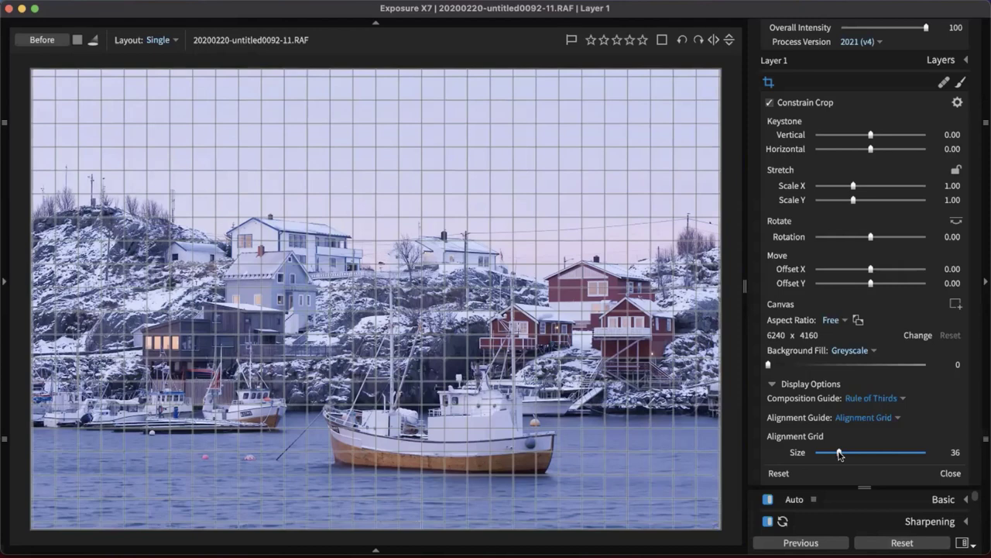
pyautogui.moveTo(841, 455); pyautogui.dragTo(841, 455)
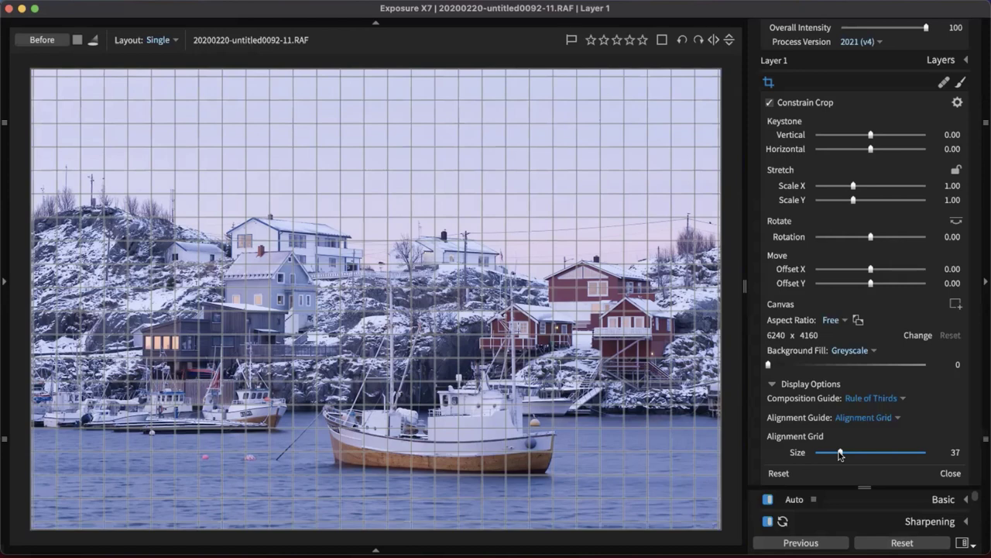
pyautogui.moveTo(840, 456); pyautogui.dragTo(841, 455)
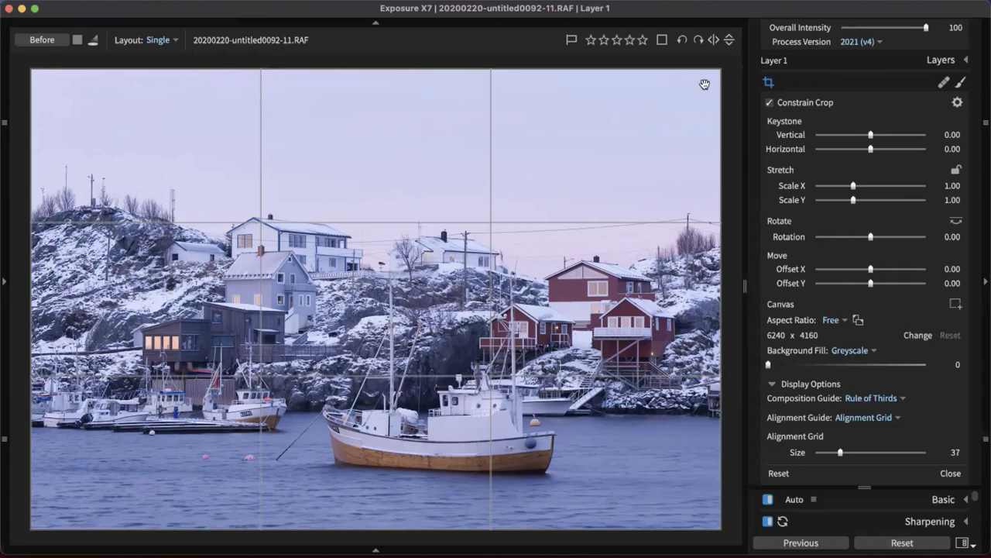
pyautogui.click(768, 81)
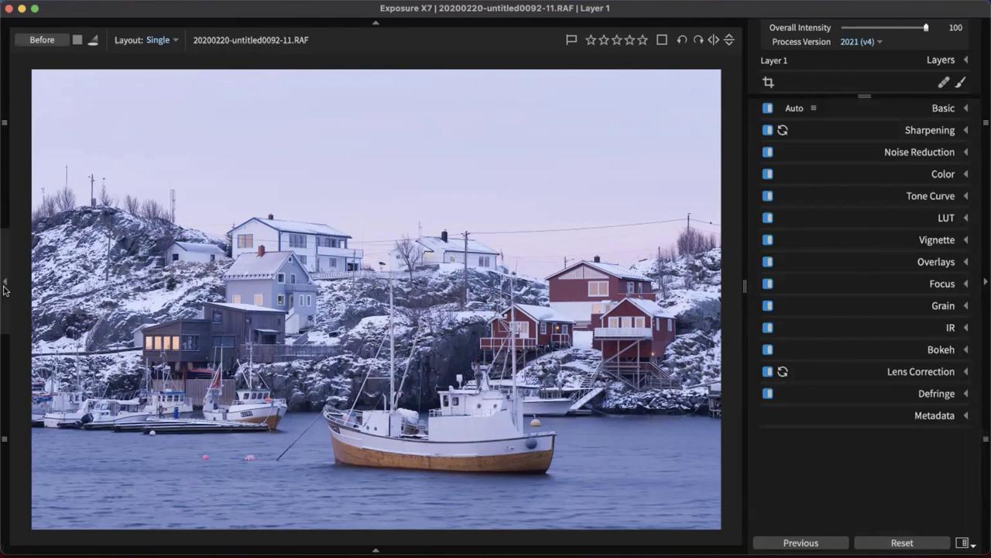
# Show the left panel, filter presets to Color, and preview Agfacolor Neu - Soft Vignette
pyautogui.click(5, 285)
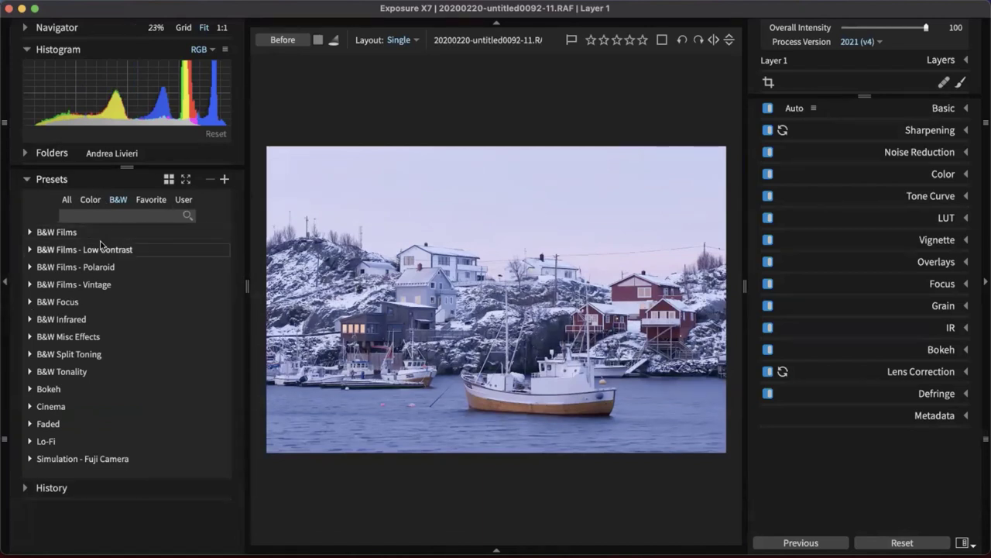
pyautogui.click(68, 200)
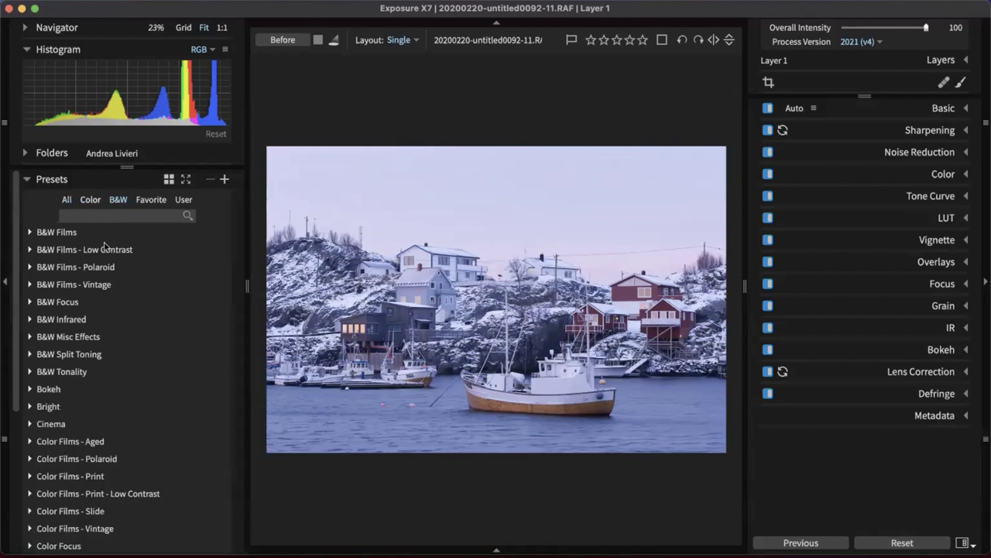
pyautogui.click(92, 201)
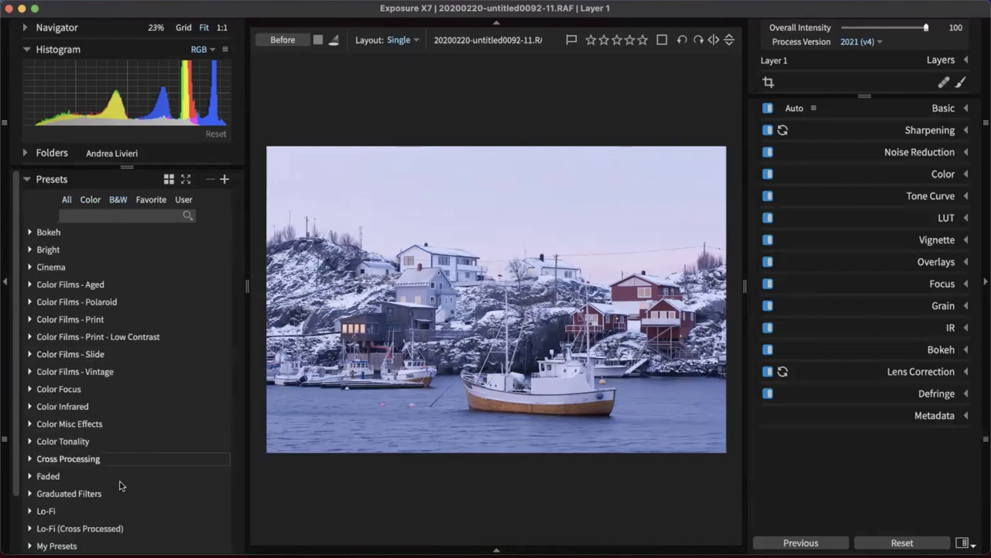
pyautogui.click(45, 287)
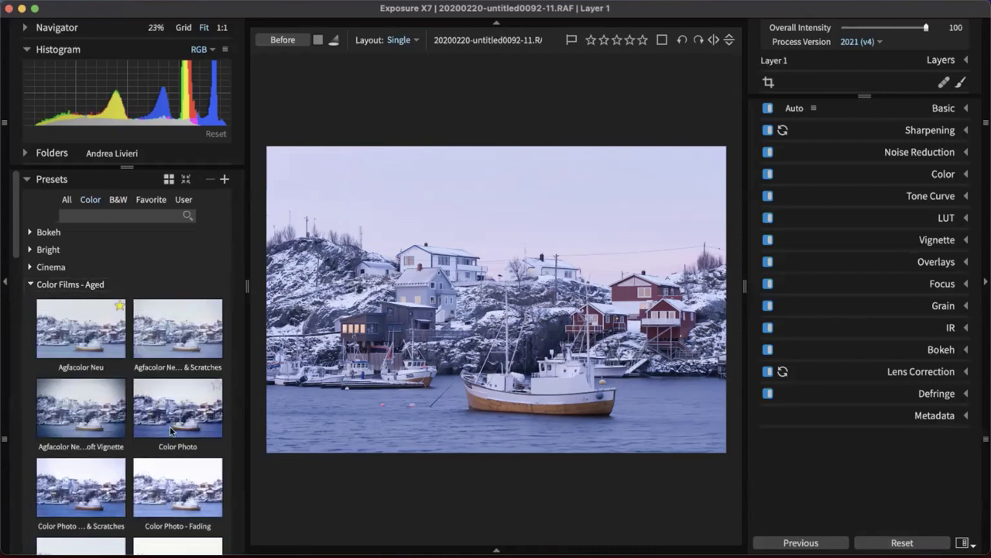
pyautogui.click(97, 412)
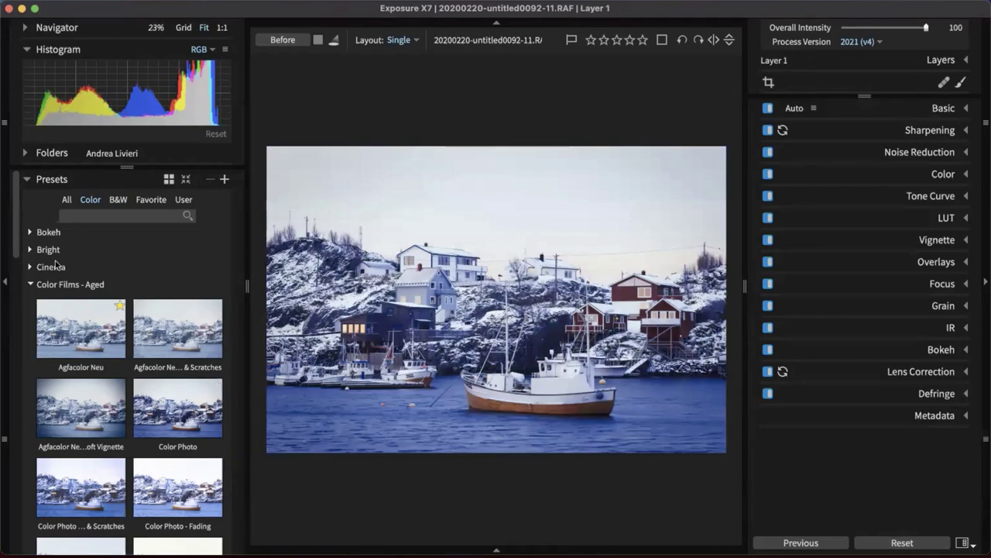
pyautogui.click(45, 284)
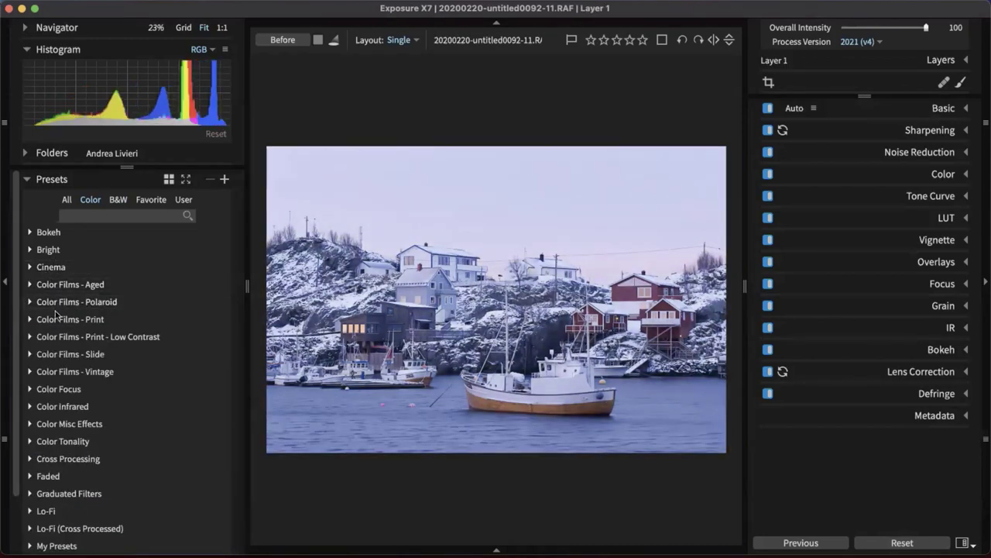
pyautogui.scroll(-2, 56, 295)
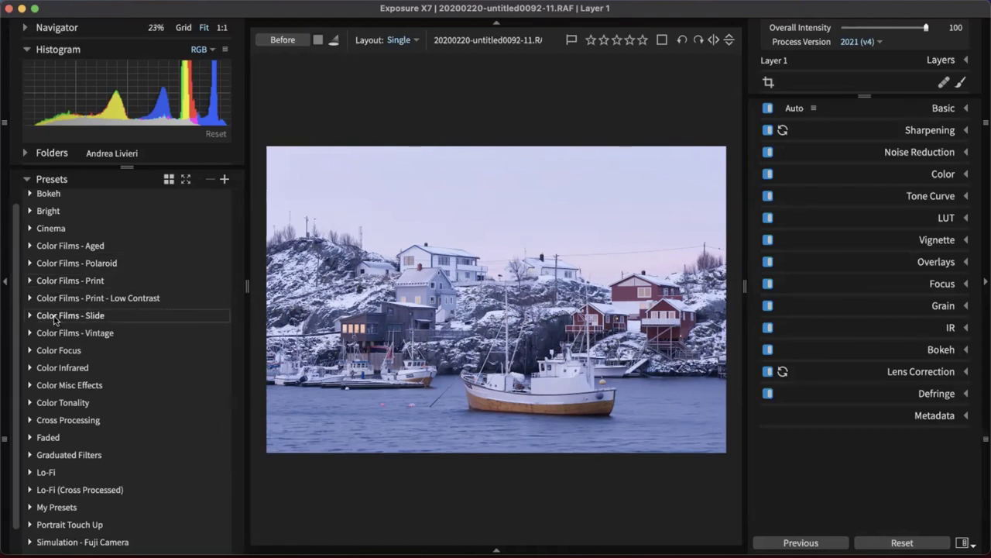
# Preview the Polaroid presets 600 - Faded and the 669 variants, then collapse that group
pyautogui.click(48, 263)
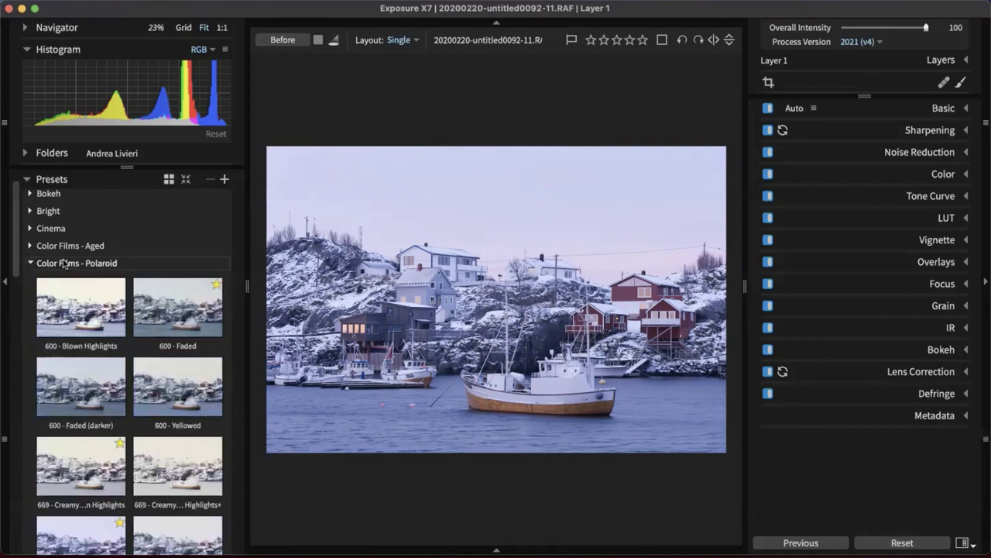
pyautogui.scroll(-2, 116, 256)
pyautogui.click(181, 235)
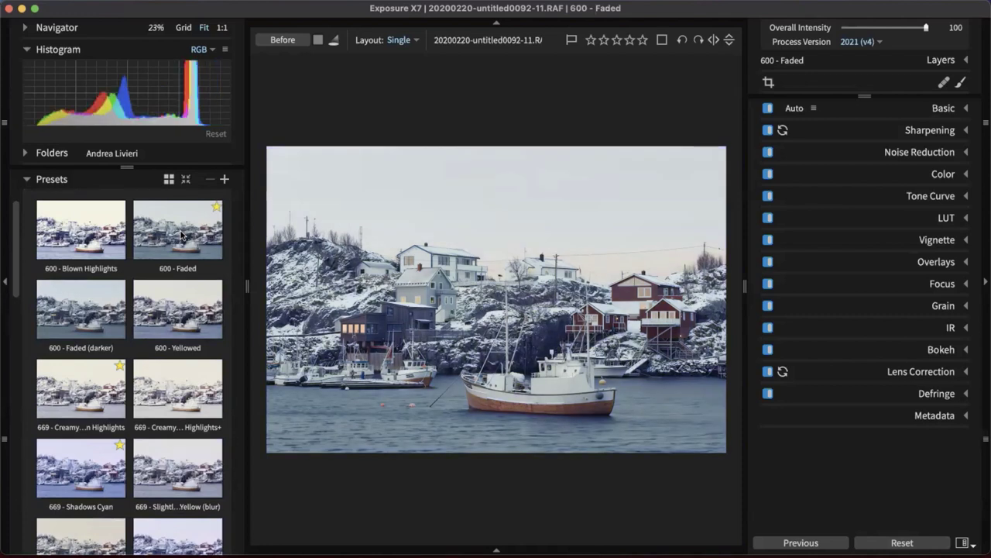
pyautogui.click(180, 366)
pyautogui.scroll(-2, 180, 366)
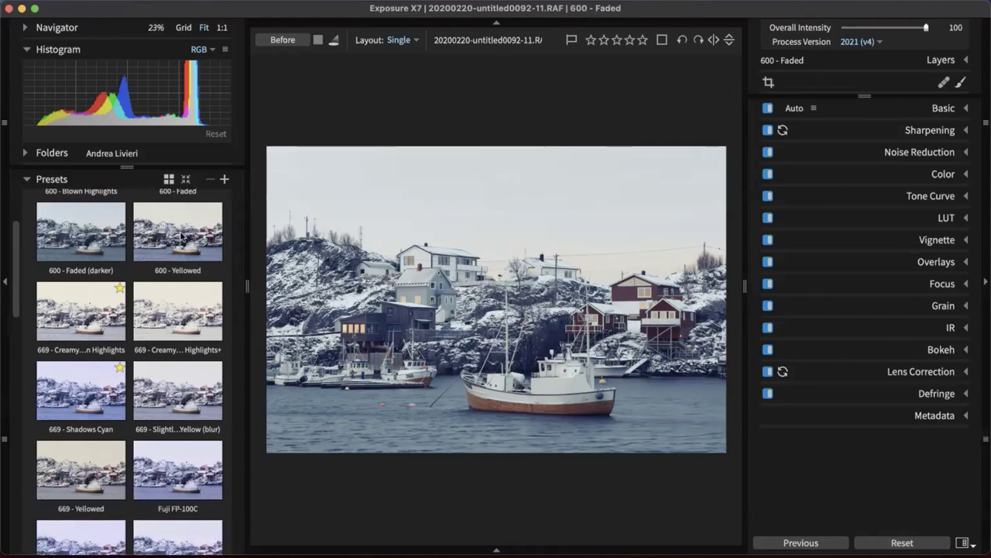
pyautogui.click(177, 381)
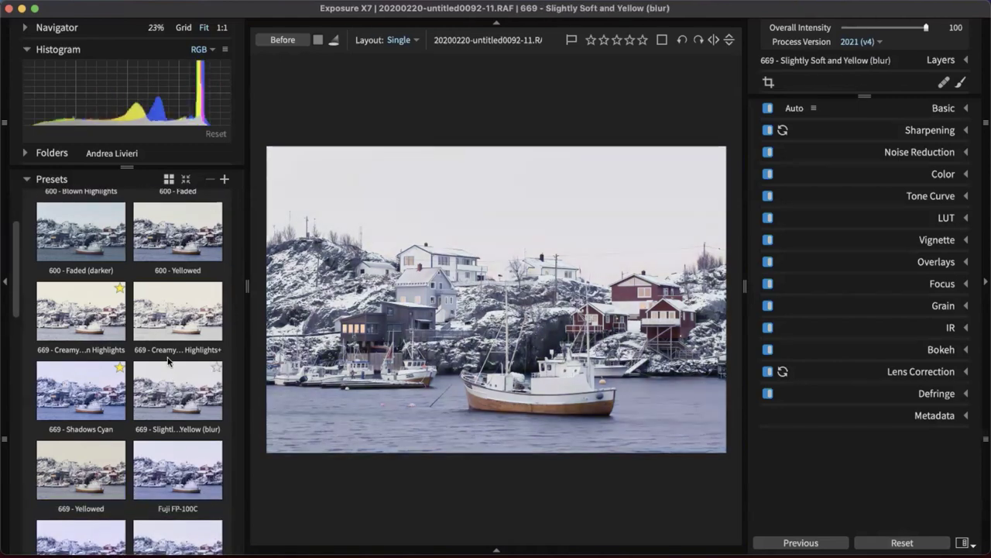
pyautogui.click(164, 315)
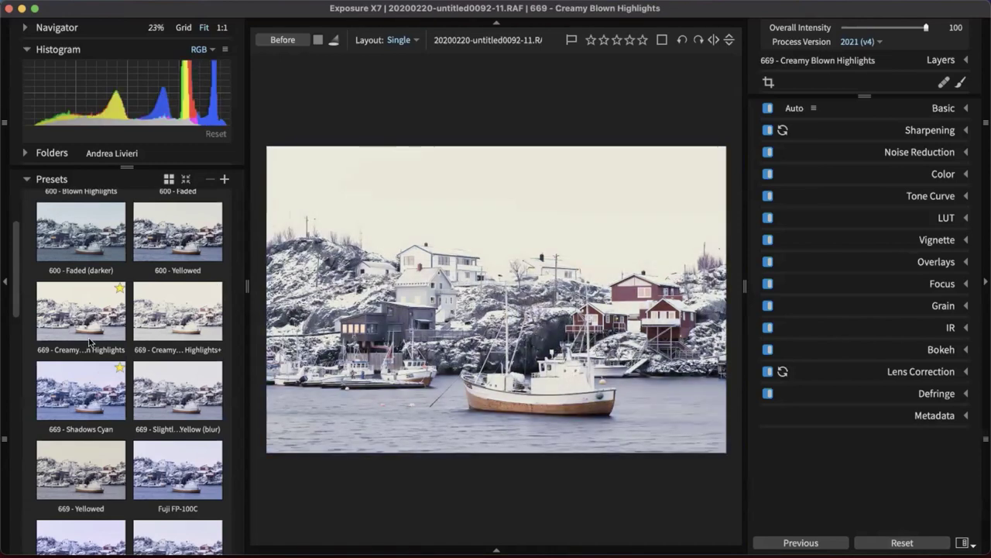
pyautogui.scroll(1, 96, 331)
pyautogui.scroll(1, 185, 283)
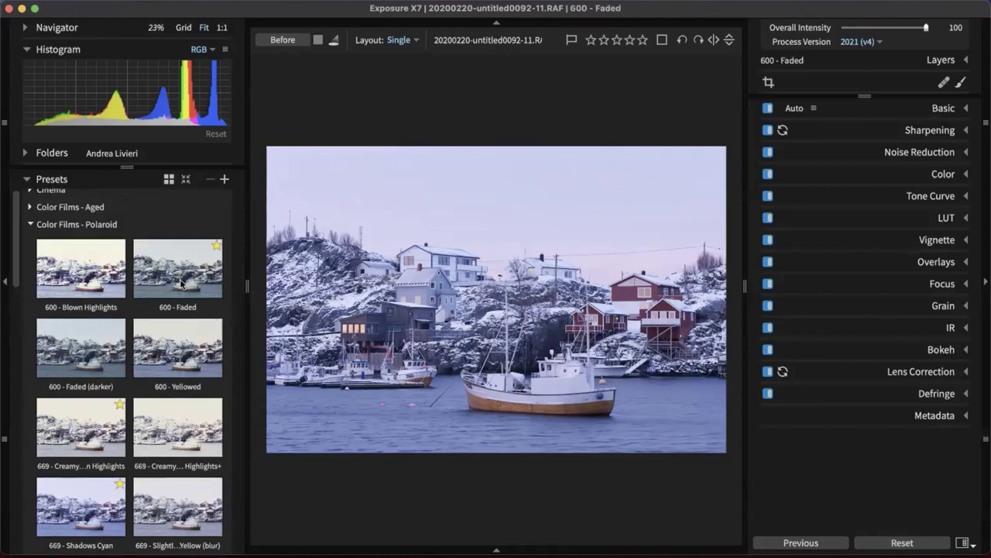
pyautogui.click(93, 223)
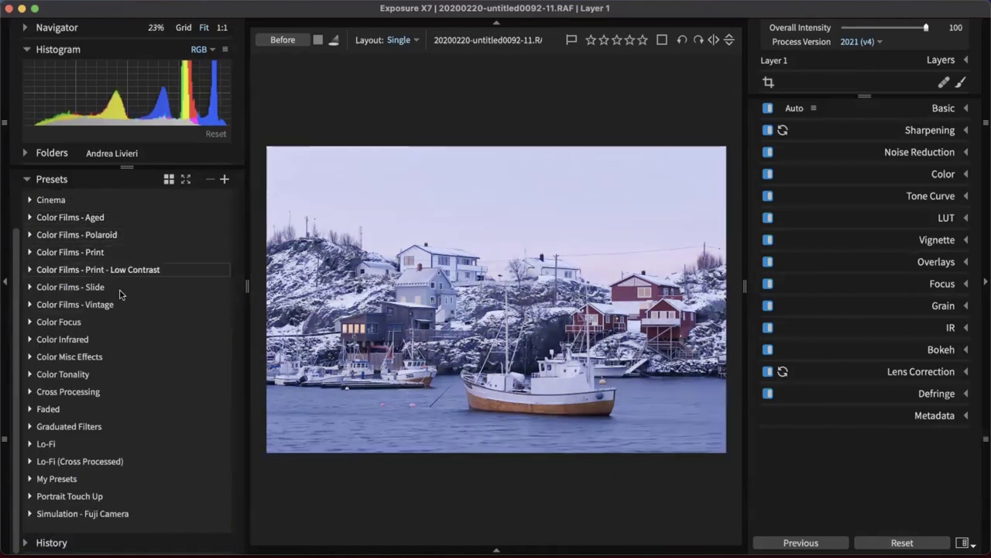
# Expand and collapse the Color Films - Print and Print - Low Contrast groups
pyautogui.click(100, 252)
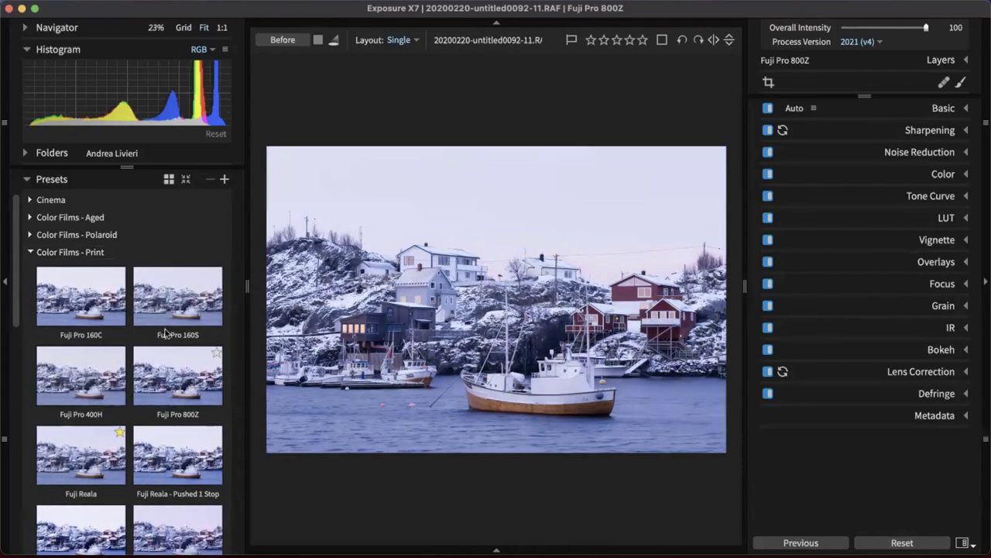
pyautogui.click(101, 253)
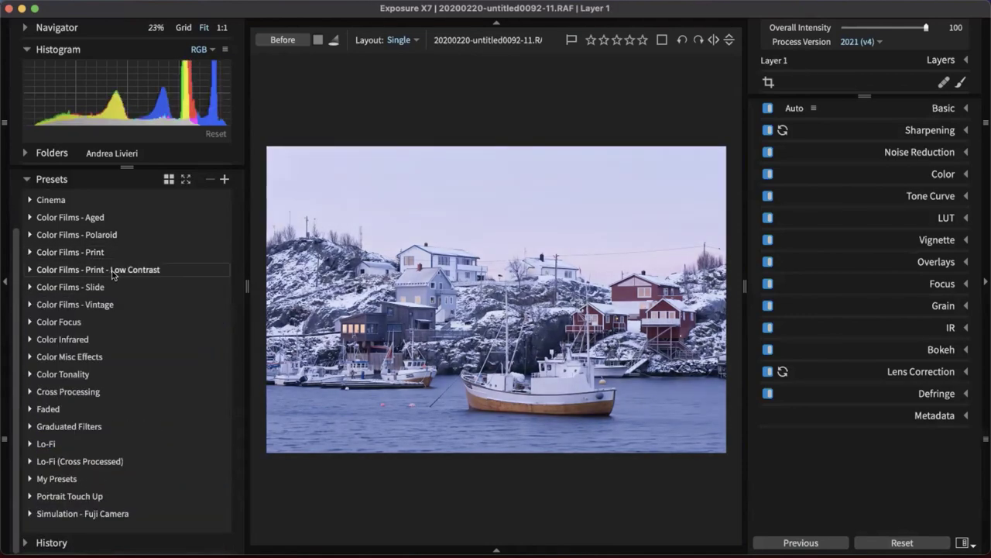
pyautogui.click(113, 271)
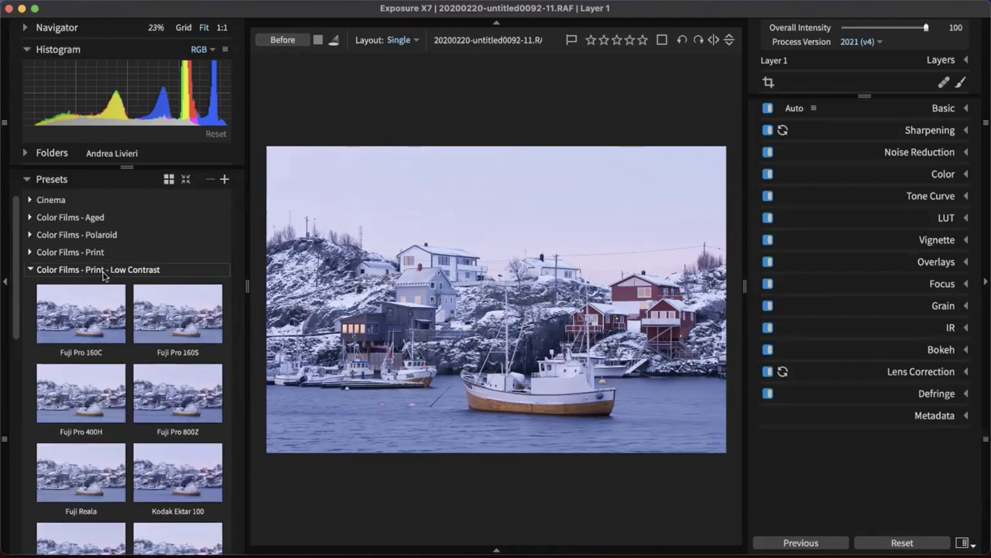
pyautogui.scroll(-3, 132, 310)
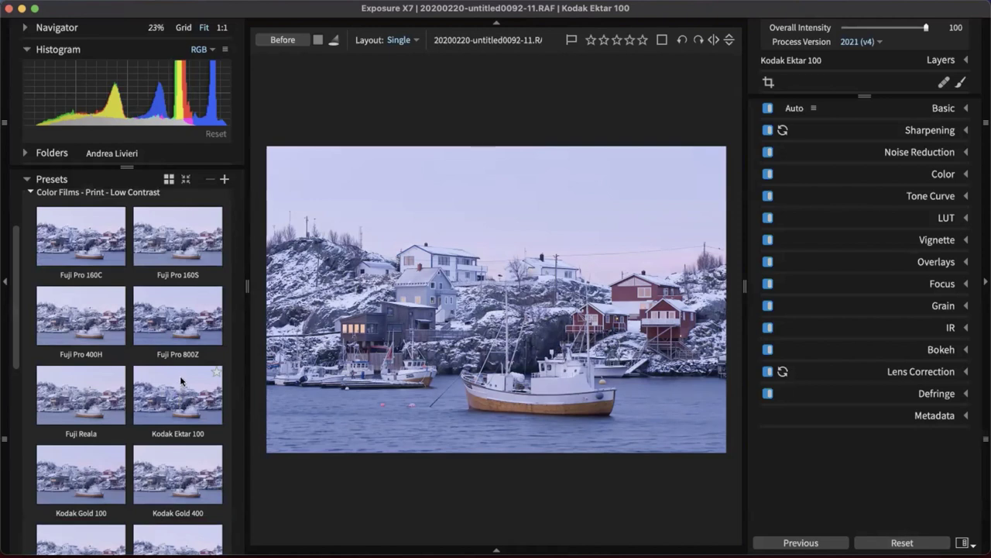
pyautogui.click(94, 193)
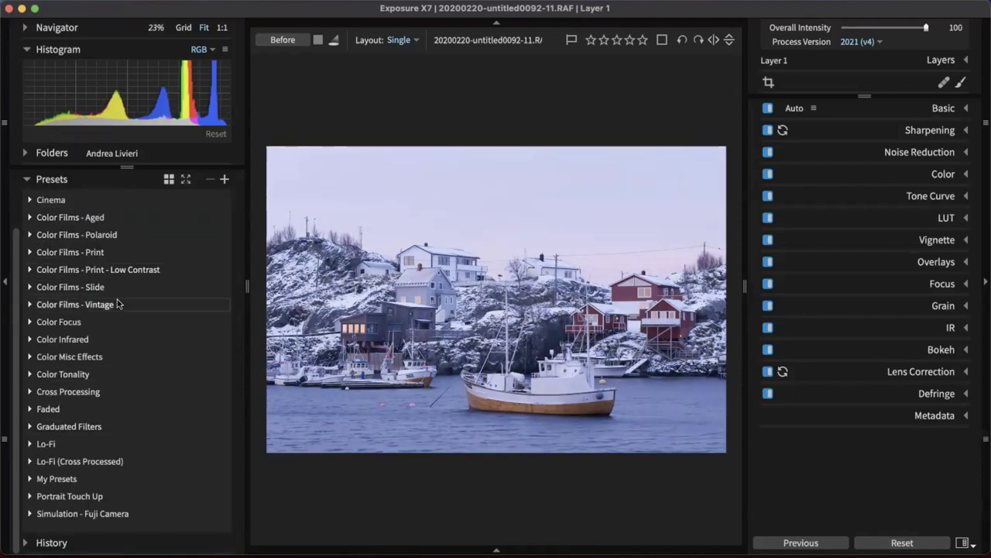
# Browse the Color Films - Slide presets, then collapse the group and return to the top
pyautogui.click(75, 287)
pyautogui.scroll(-2, 132, 263)
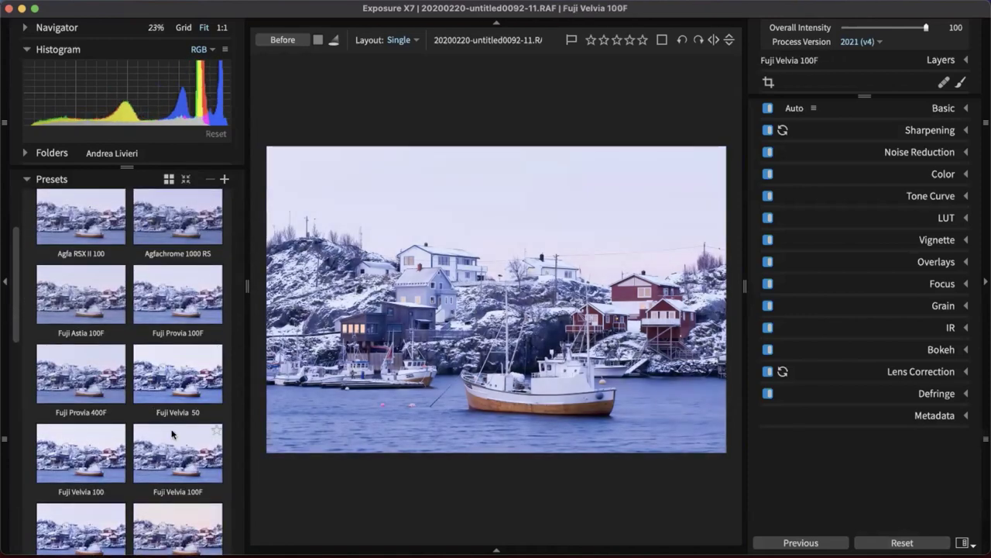
pyautogui.scroll(-3, 175, 426)
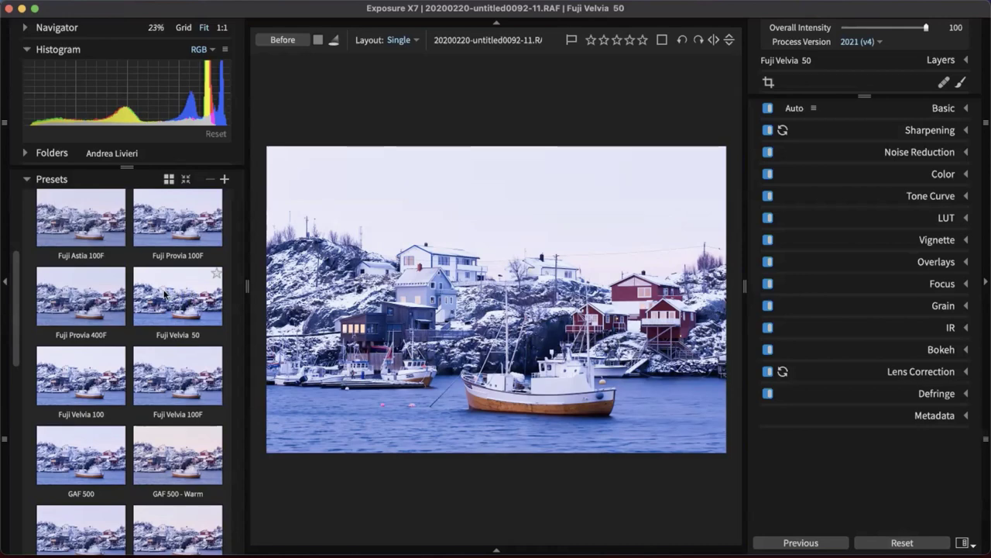
pyautogui.scroll(-6, 165, 292)
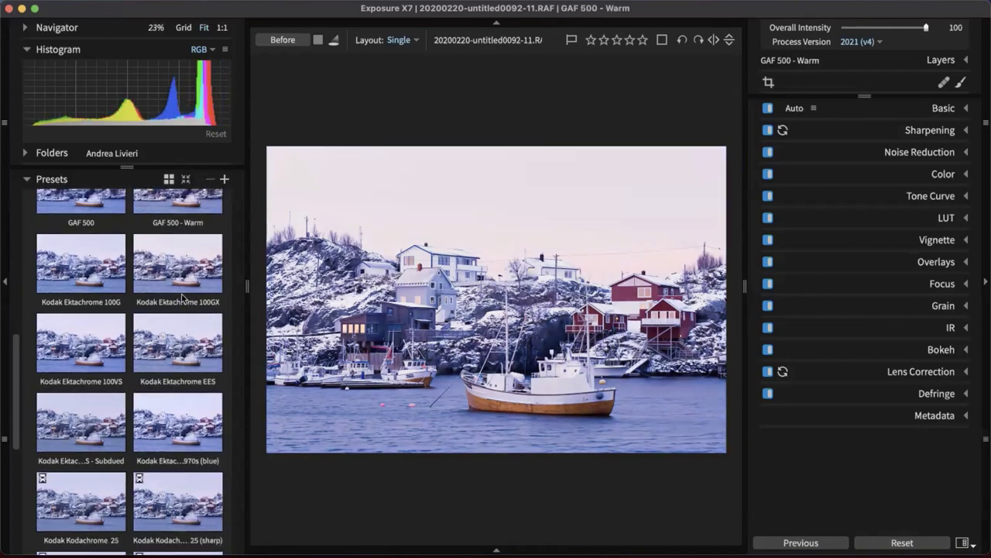
pyautogui.scroll(-3, 183, 297)
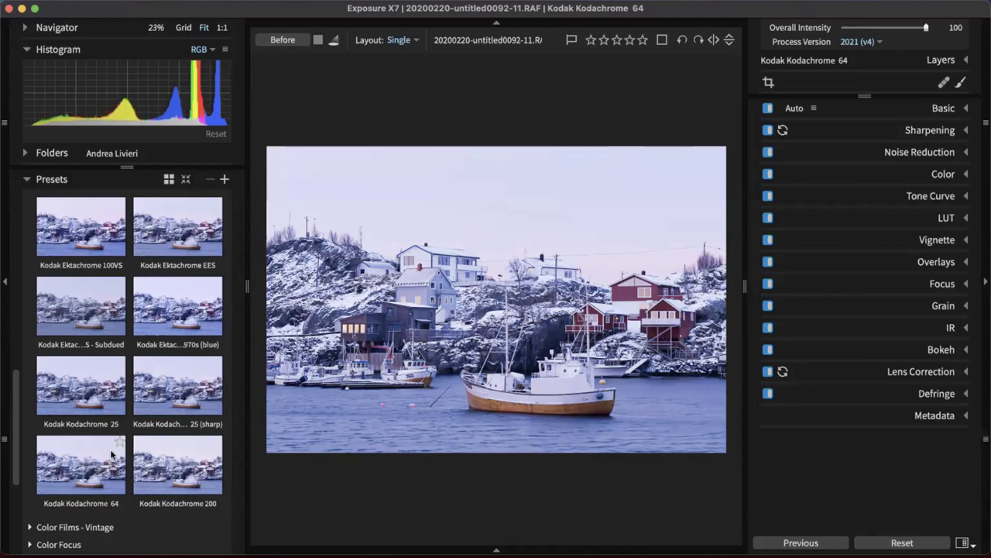
pyautogui.scroll(5, 116, 455)
pyautogui.scroll(15, 112, 453)
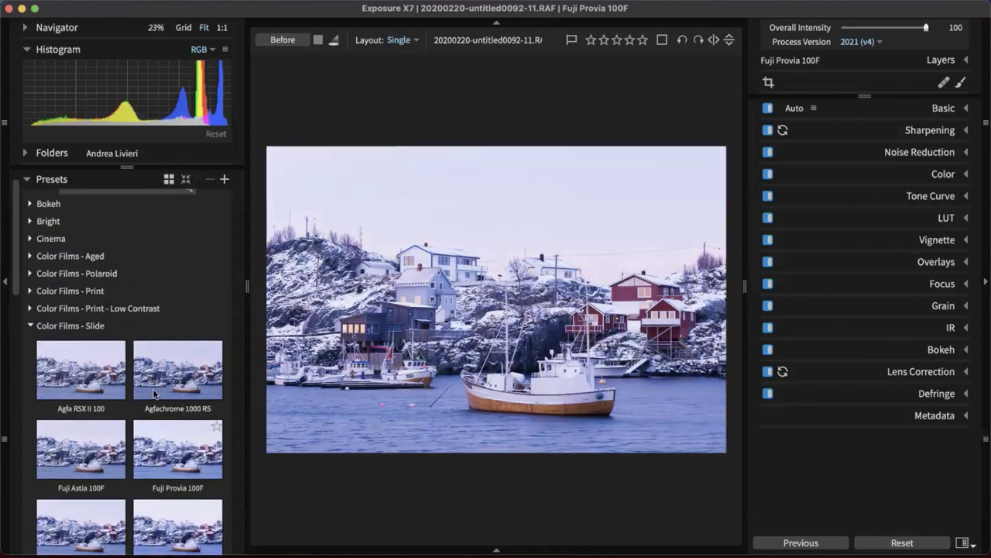
pyautogui.click(70, 325)
pyautogui.scroll(1, 131, 325)
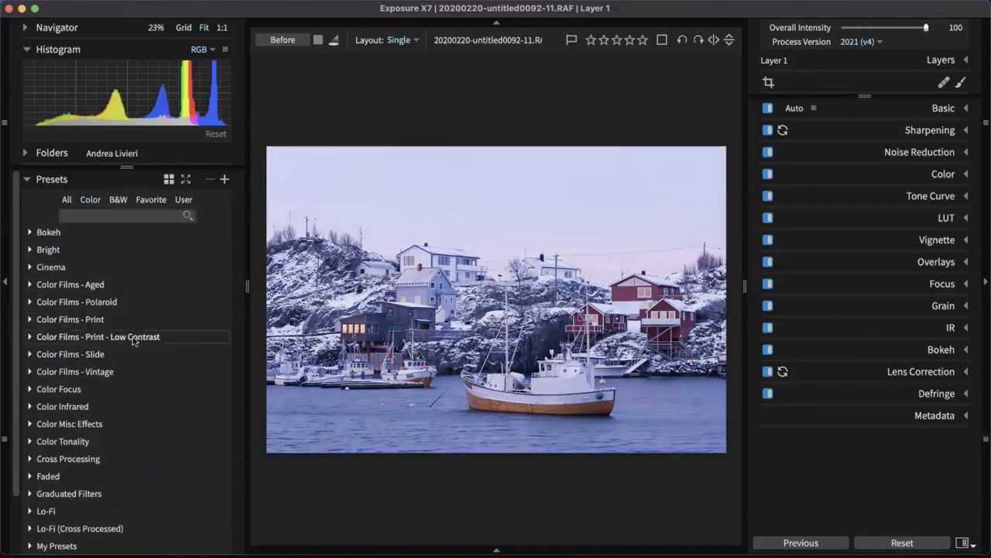
# Filter to B&W presets and apply Kodak TRI-X 400 from the B&W Films group
pyautogui.click(118, 199)
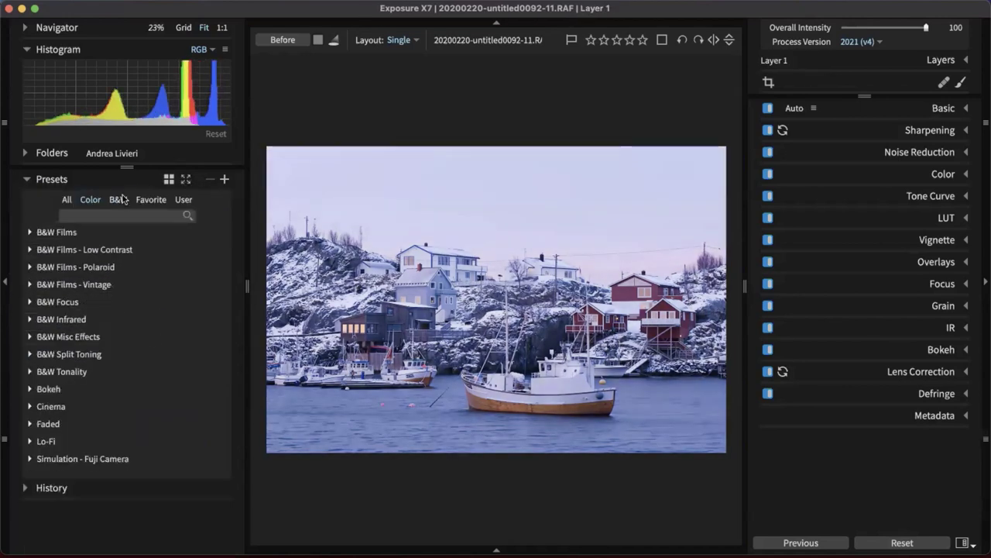
pyautogui.click(67, 232)
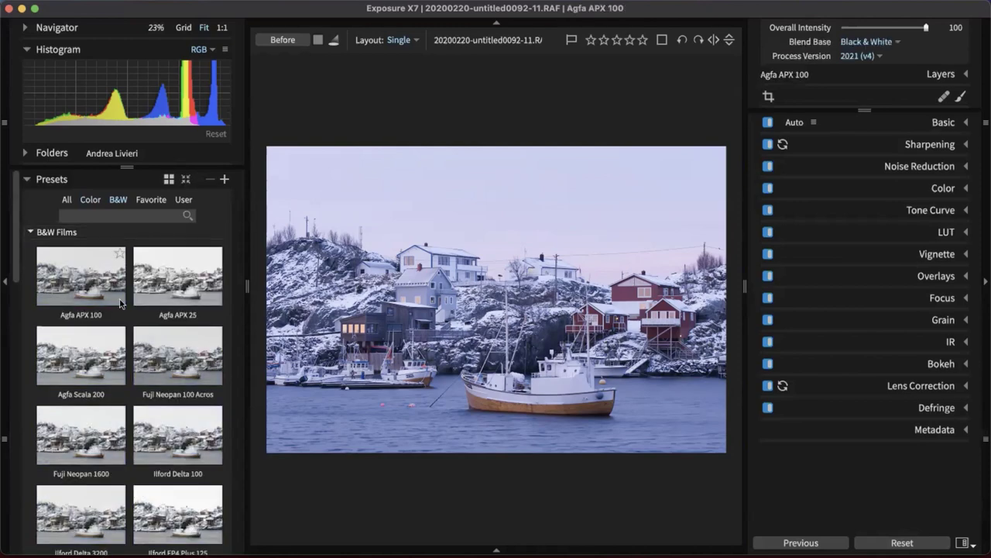
pyautogui.scroll(-1, 122, 306)
pyautogui.scroll(-2, 122, 306)
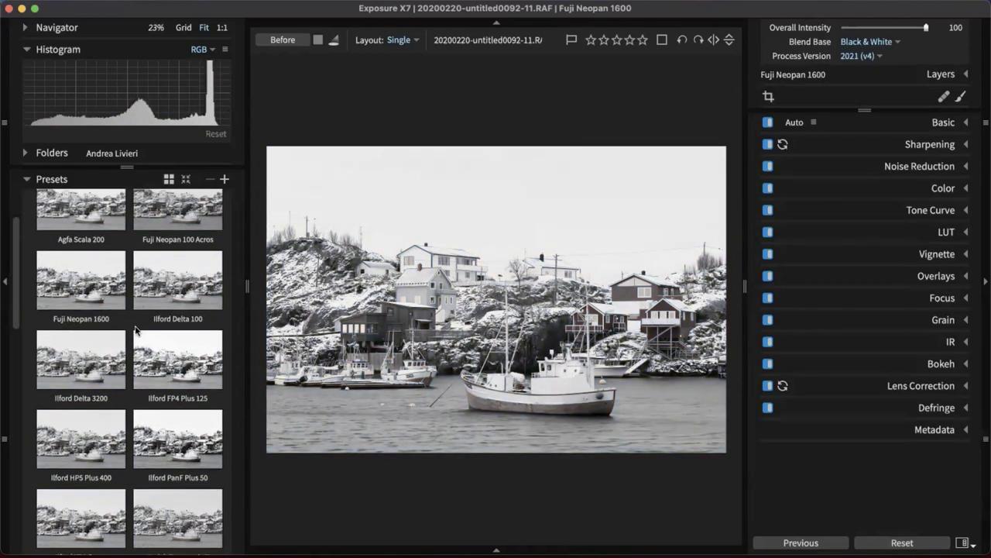
pyautogui.scroll(-2, 148, 356)
pyautogui.scroll(-3, 159, 388)
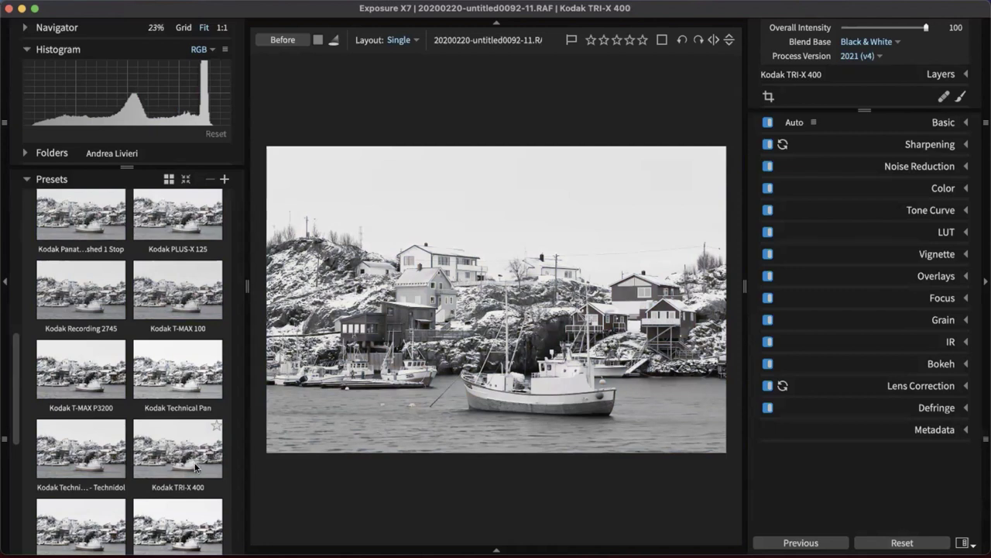
pyautogui.scroll(-3, 195, 467)
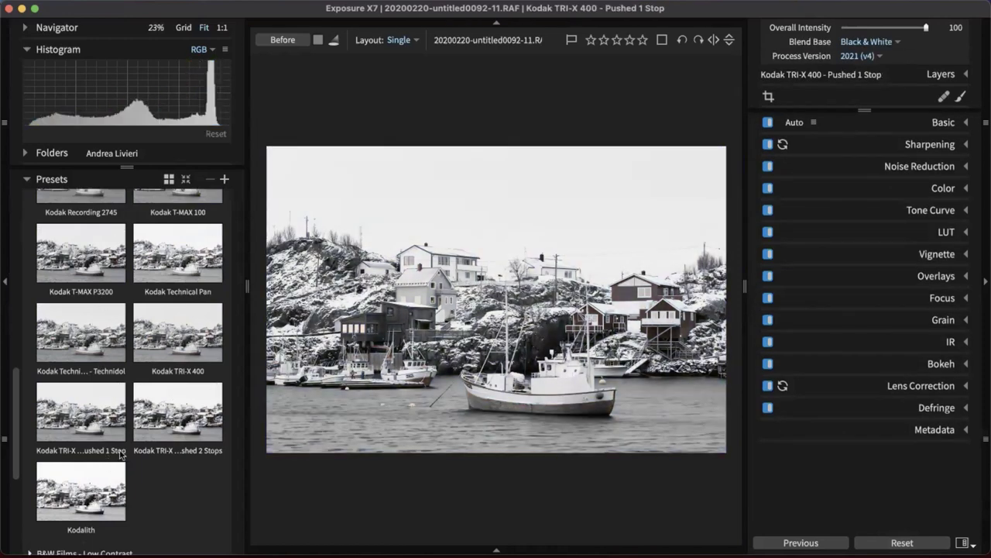
pyautogui.scroll(-2, 108, 462)
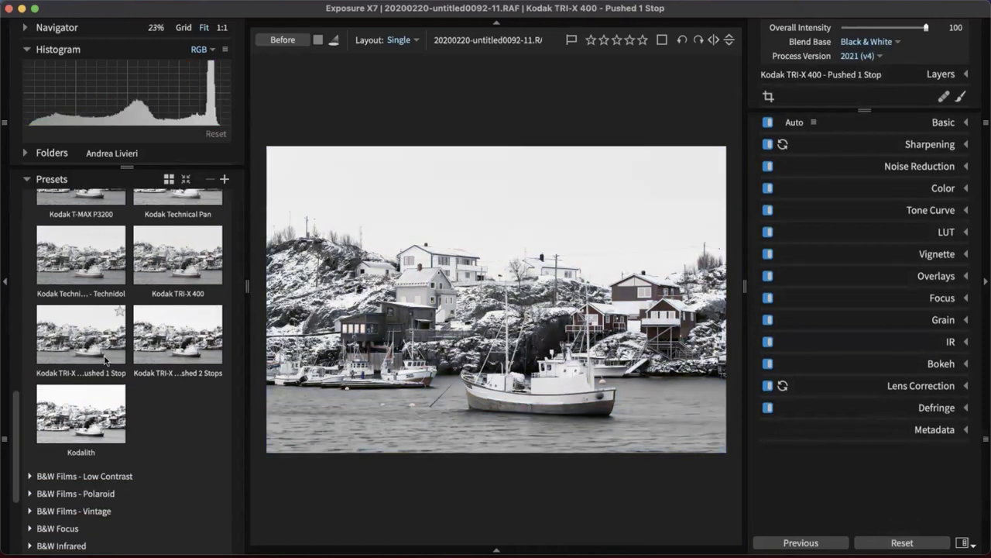
pyautogui.click(177, 256)
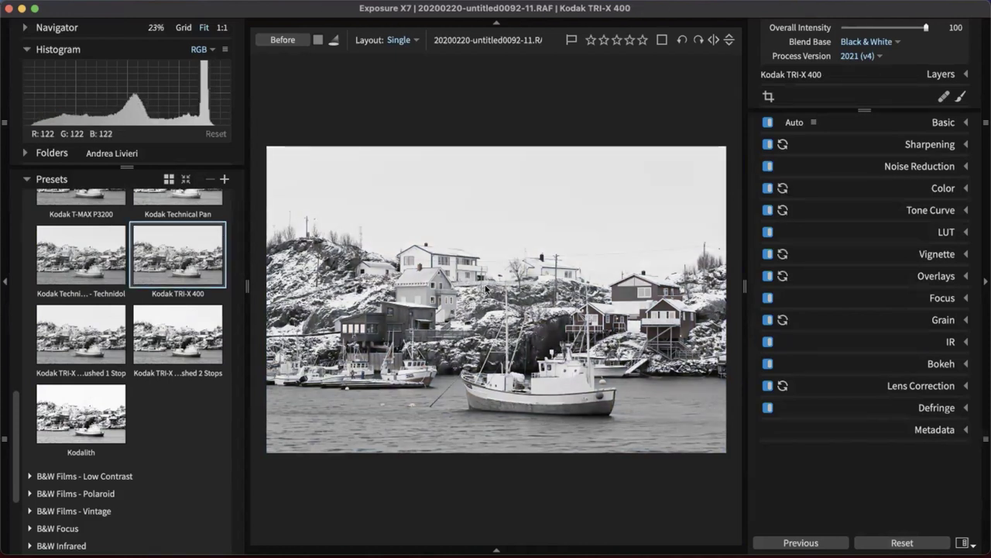
# Expand the Layers section and switch the preset filter back to Color
pyautogui.click(939, 78)
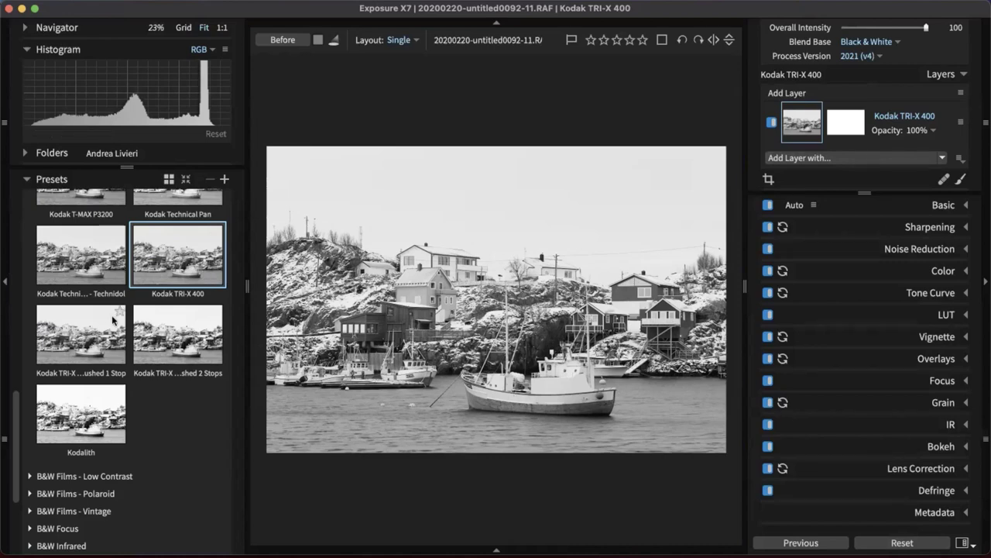
pyautogui.scroll(4, 96, 219)
pyautogui.scroll(10, 109, 219)
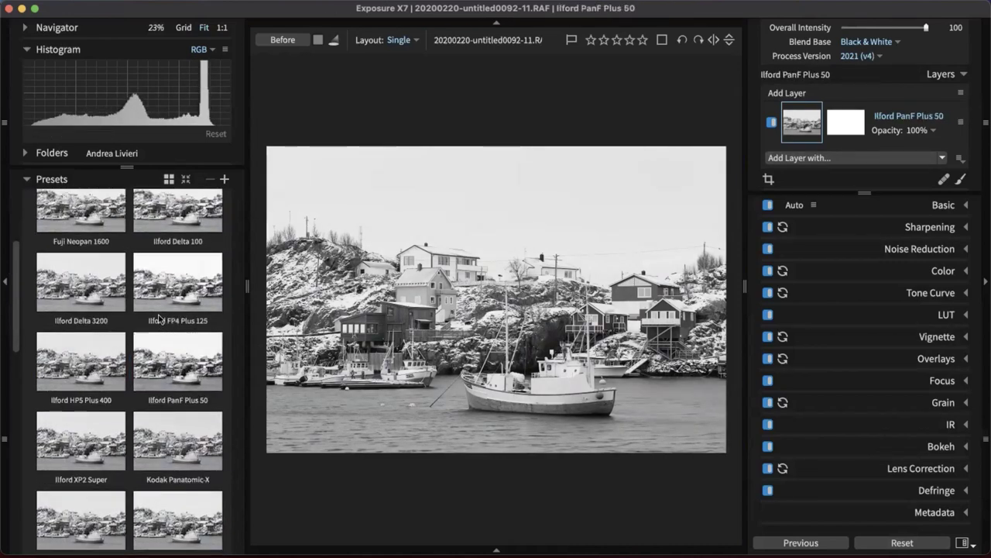
pyautogui.scroll(-1, 116, 216)
pyautogui.scroll(1, 97, 206)
pyautogui.click(90, 199)
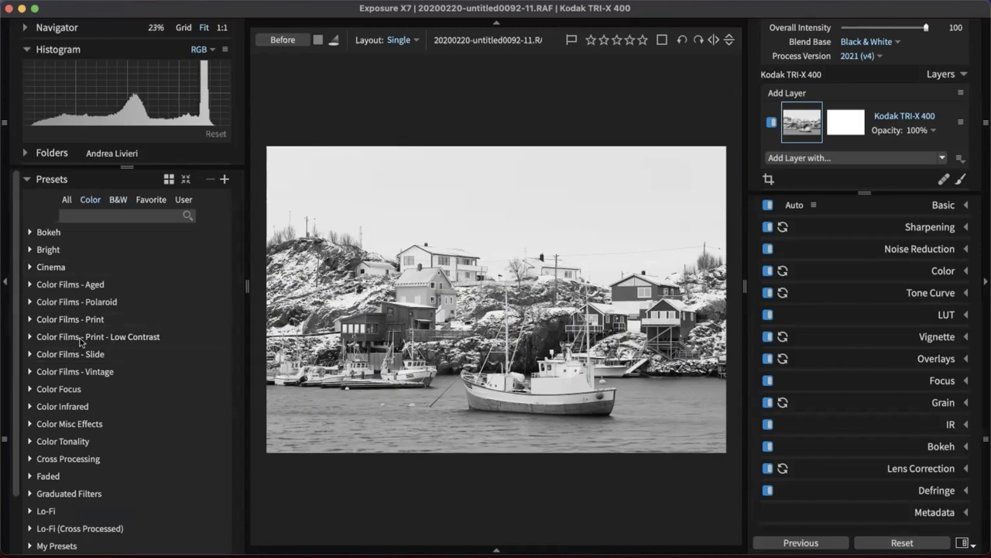
# Apply the Autochrome - Faded preset from the Color Films - Vintage group
pyautogui.click(118, 341)
pyautogui.scroll(-4, 190, 388)
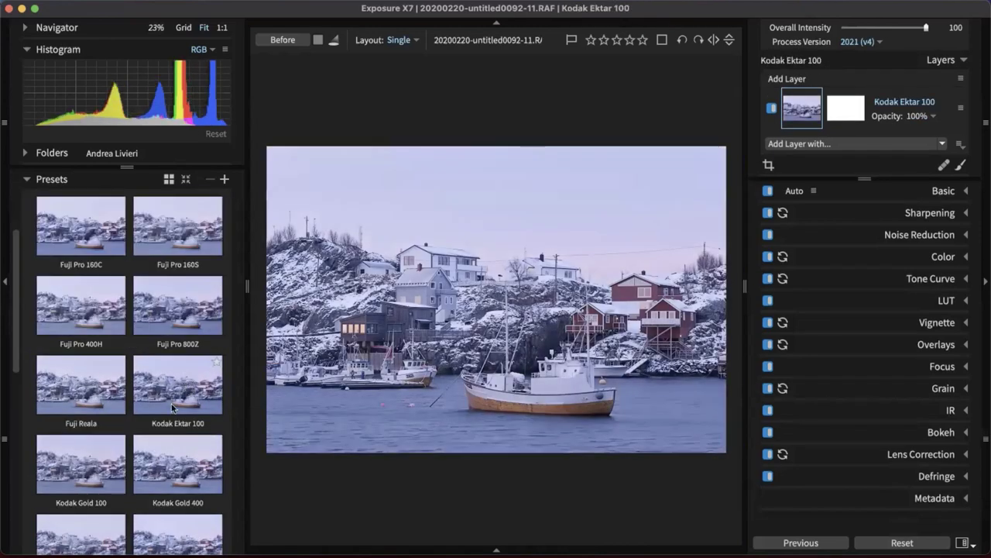
pyautogui.scroll(4, 144, 343)
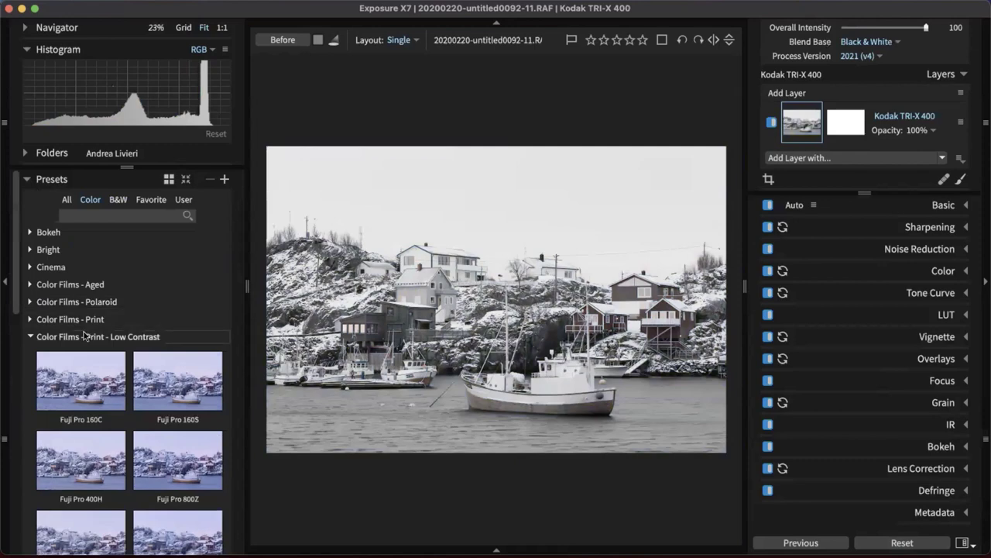
pyautogui.click(88, 337)
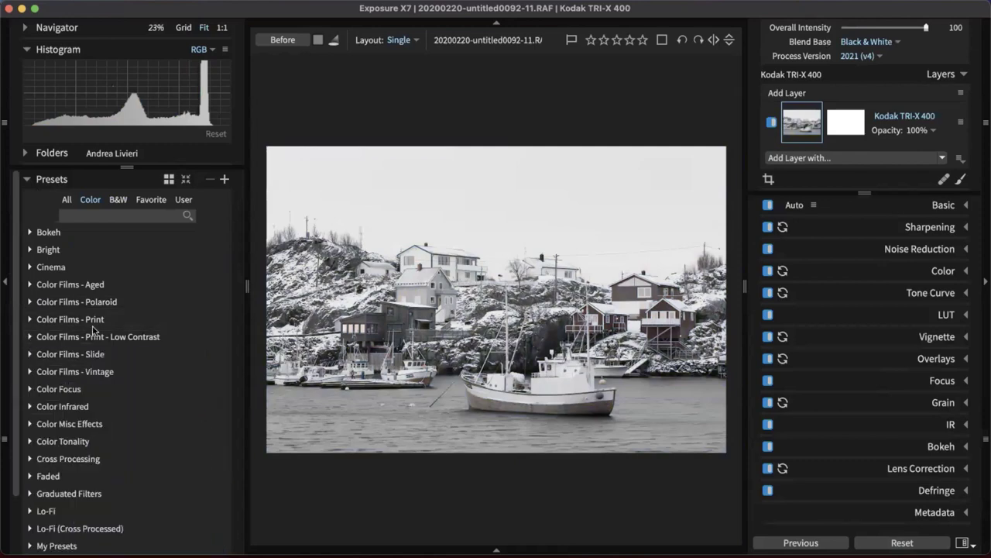
pyautogui.click(76, 371)
pyautogui.scroll(-3, 147, 325)
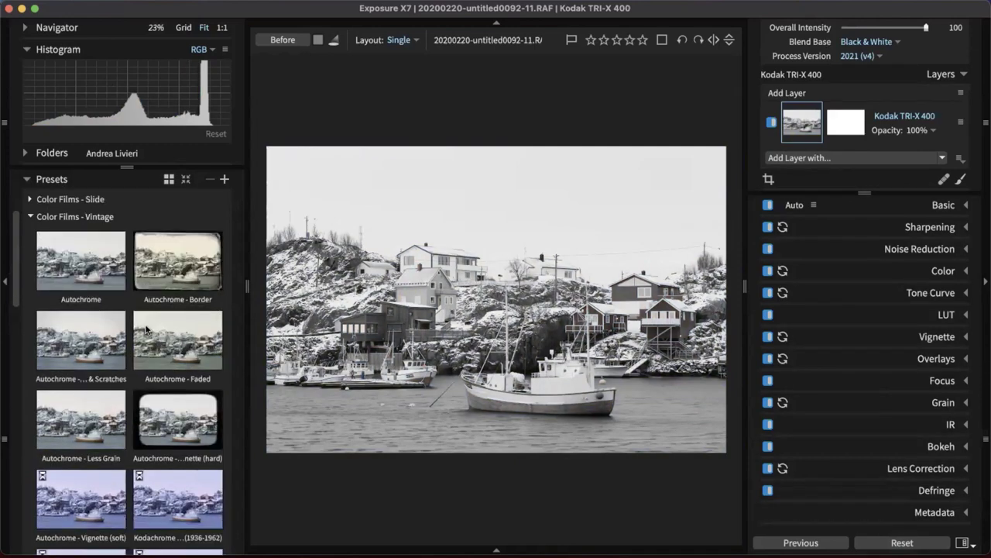
pyautogui.click(176, 345)
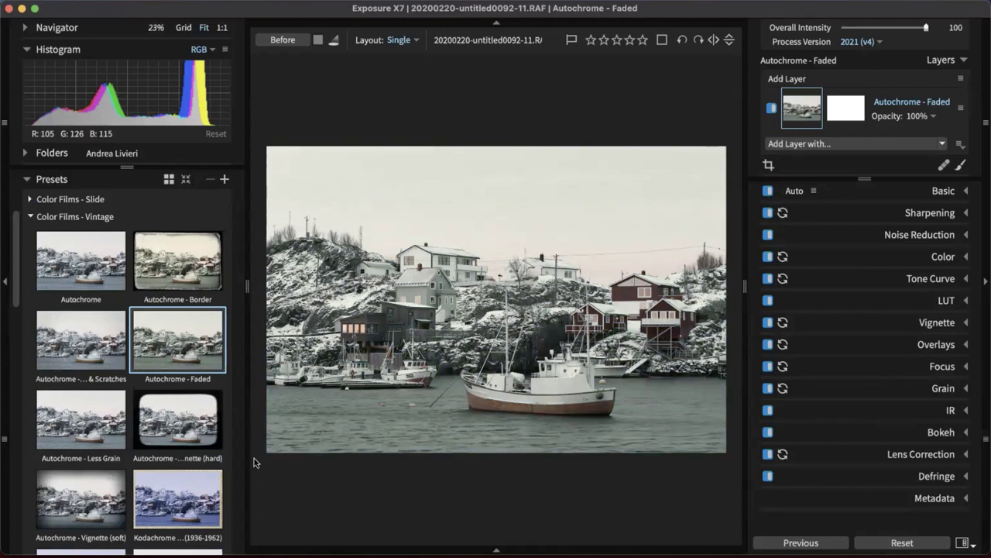
# Preview Bleach Bypass - Grain & Contrast in Cinema, collapse the groups, and expand Graduated Filters
pyautogui.scroll(4, 108, 341)
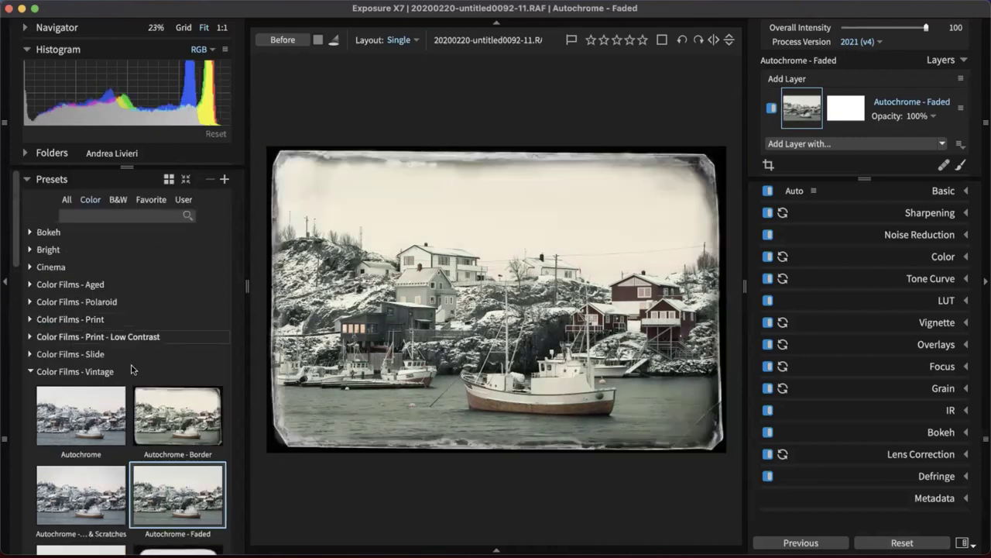
pyautogui.click(68, 286)
pyautogui.click(64, 268)
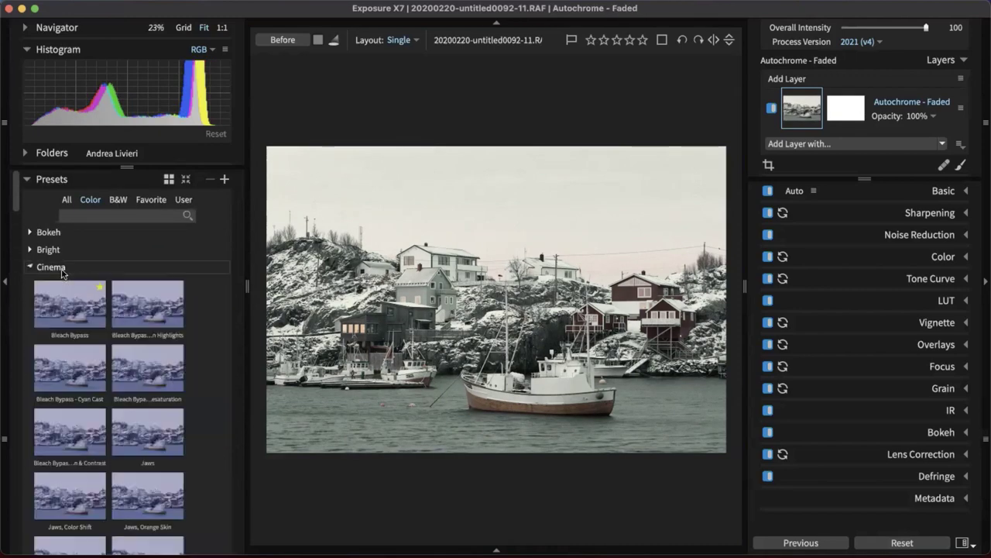
pyautogui.scroll(-3, 78, 286)
pyautogui.scroll(3, 77, 286)
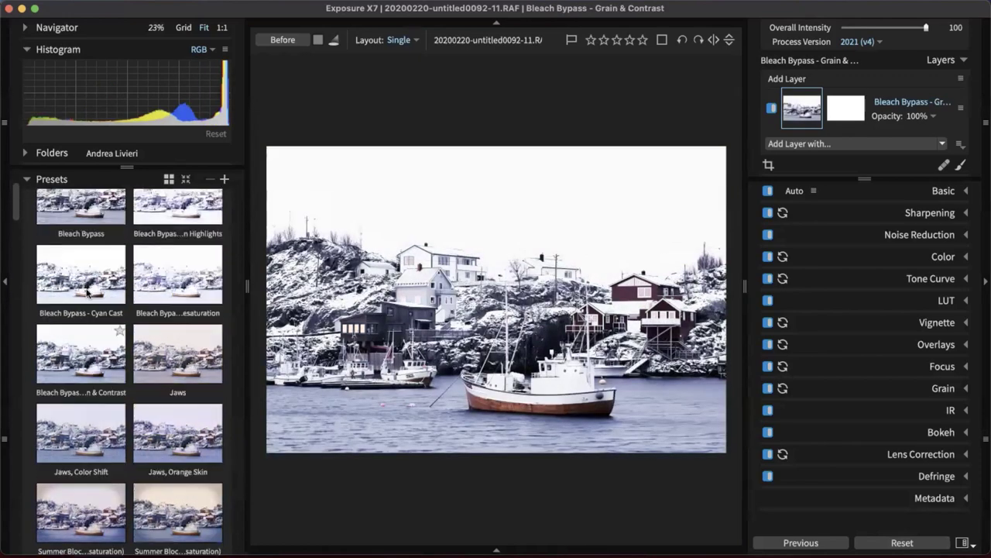
pyautogui.click(84, 291)
pyautogui.click(86, 268)
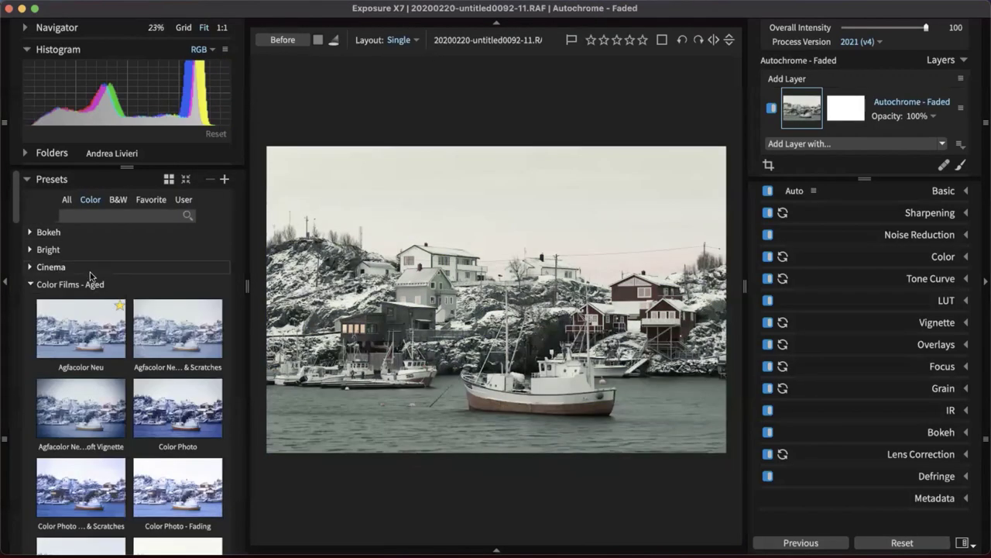
pyautogui.click(90, 283)
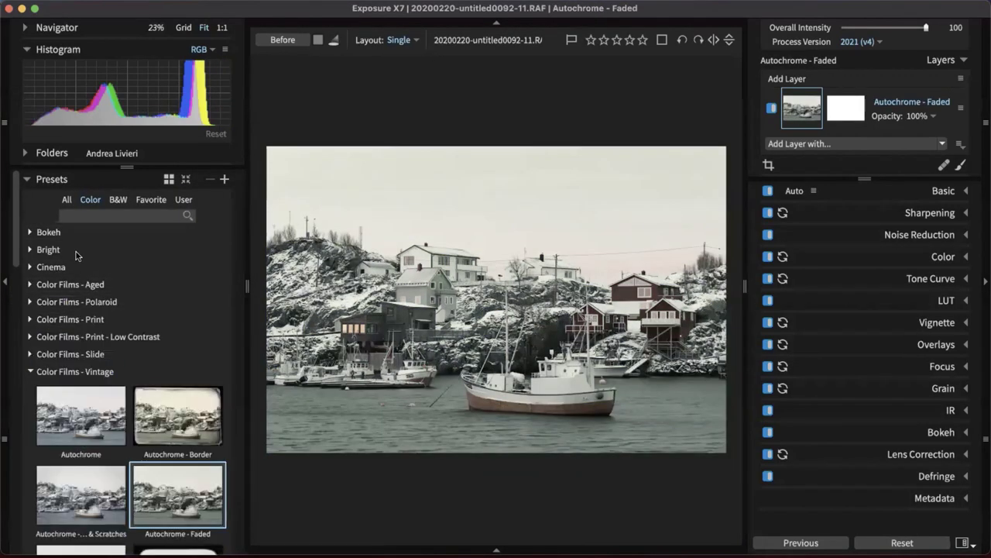
pyautogui.click(63, 373)
pyautogui.scroll(-1, 63, 373)
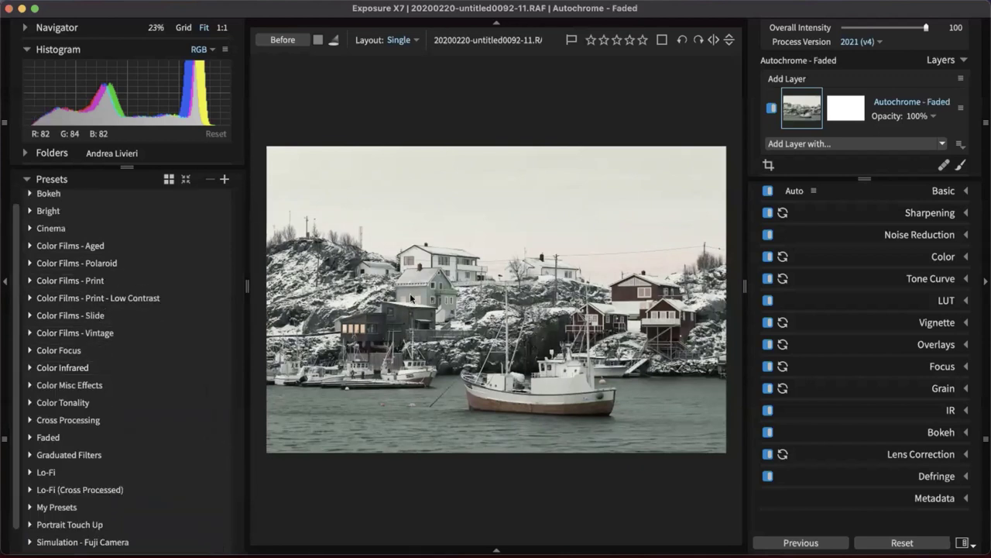
pyautogui.click(103, 454)
pyautogui.scroll(-4, 188, 294)
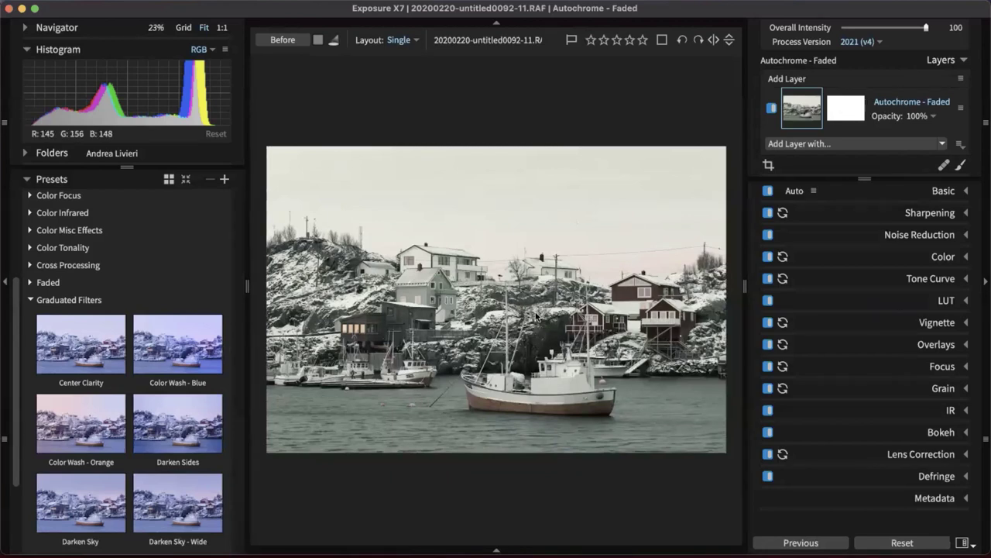
# Add Color Wash - Orange as a new layer and lower Autochrome - Faded's opacity to 53%
pyautogui.click(68, 423)
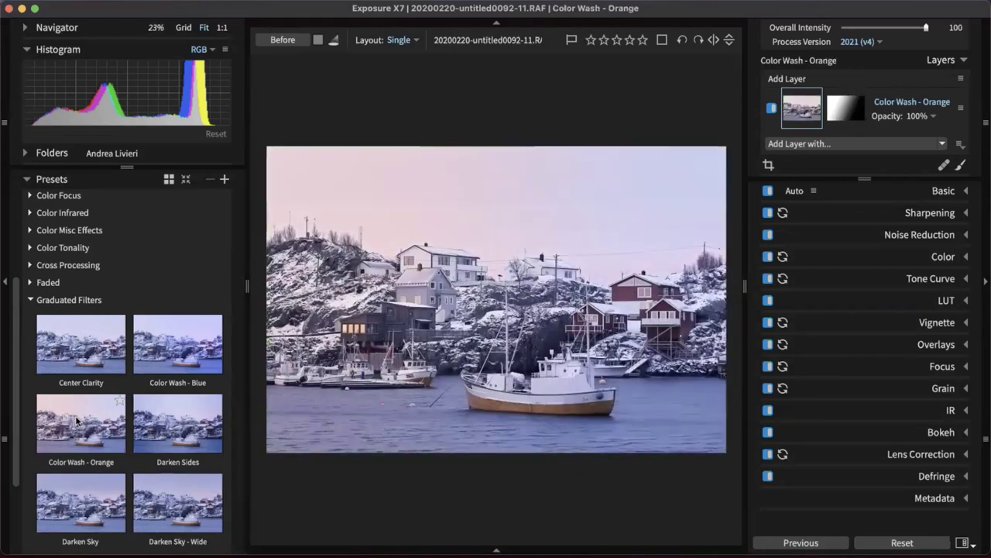
pyautogui.moveTo(67, 424); pyautogui.dragTo(789, 82)
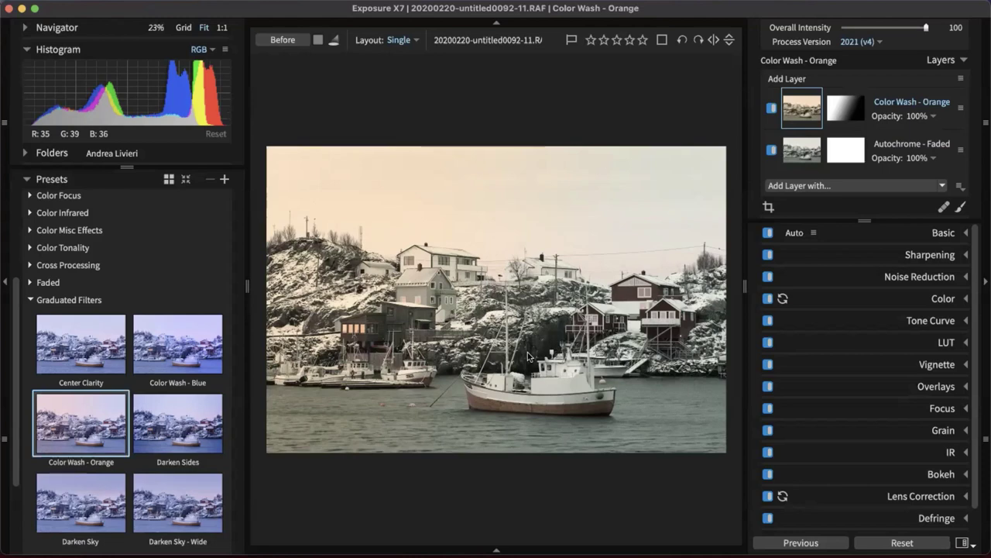
pyautogui.click(923, 159)
pyautogui.moveTo(927, 184); pyautogui.dragTo(872, 186)
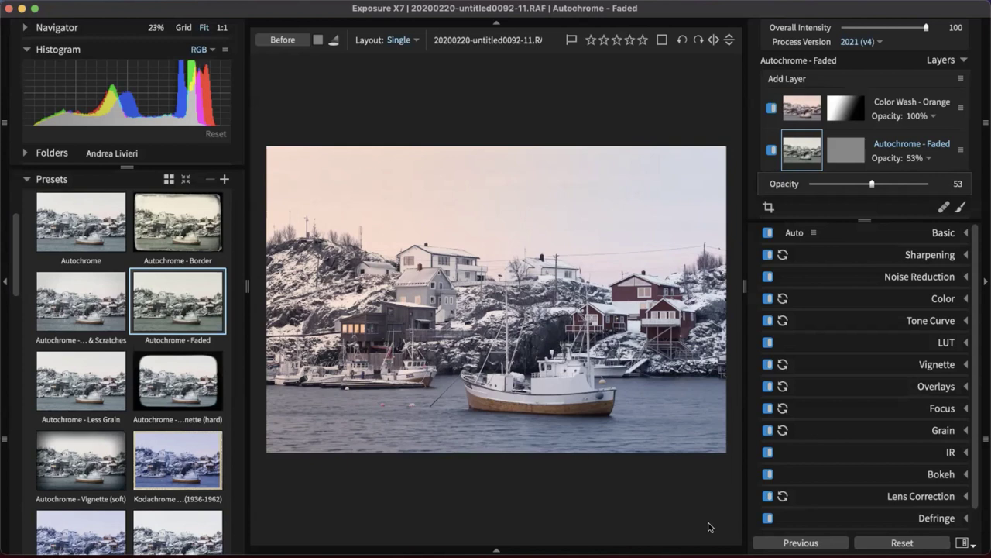
# Delete the Color Wash - Orange layer, restore opacity to 100, and apply Autochrome - Border
pyautogui.rightClick(872, 107)
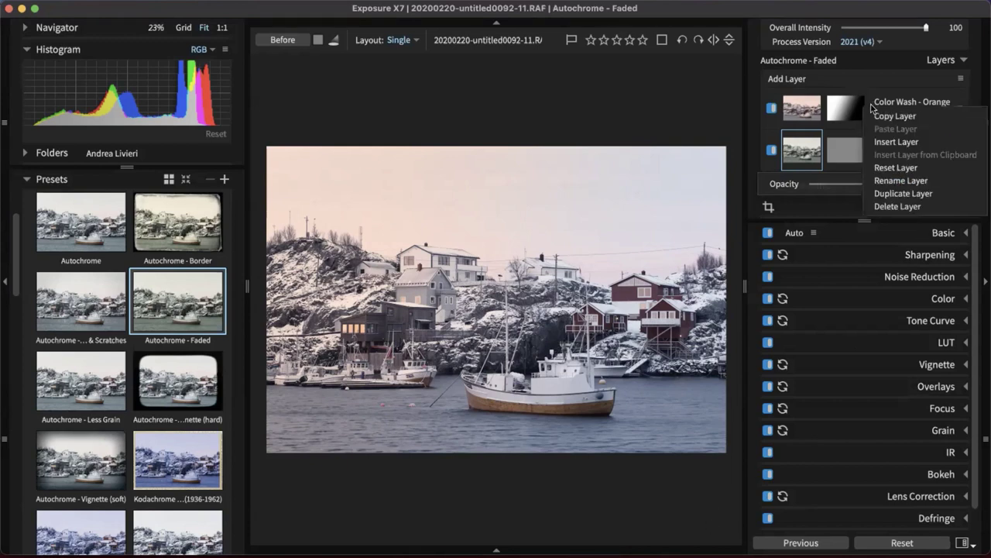
pyautogui.click(900, 206)
pyautogui.click(916, 114)
pyautogui.moveTo(895, 142); pyautogui.dragTo(926, 142)
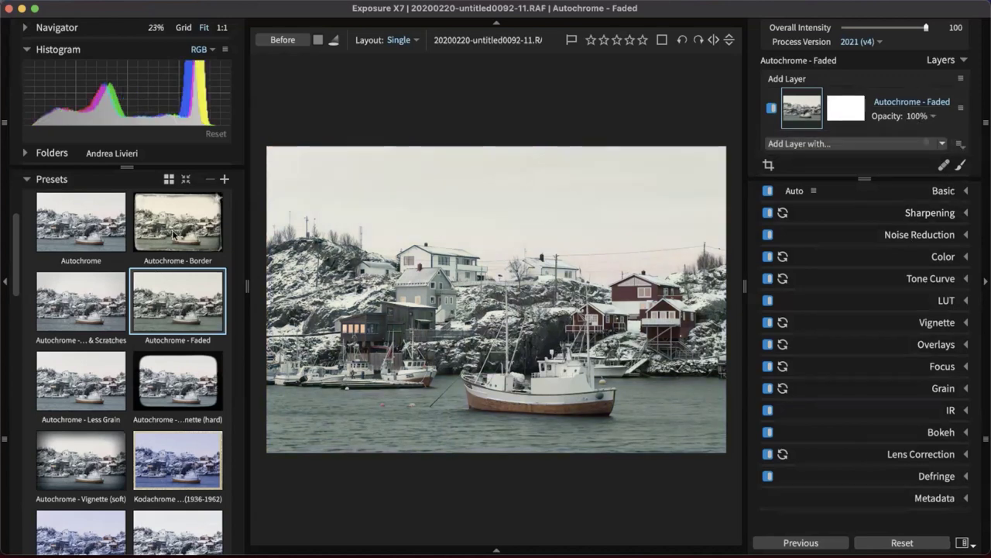
pyautogui.click(184, 258)
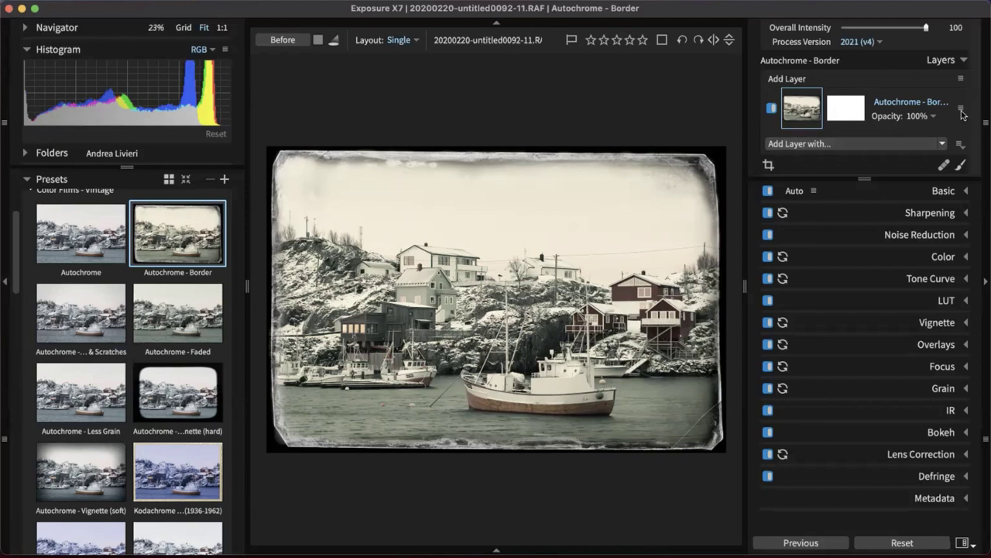
pyautogui.click(9, 303)
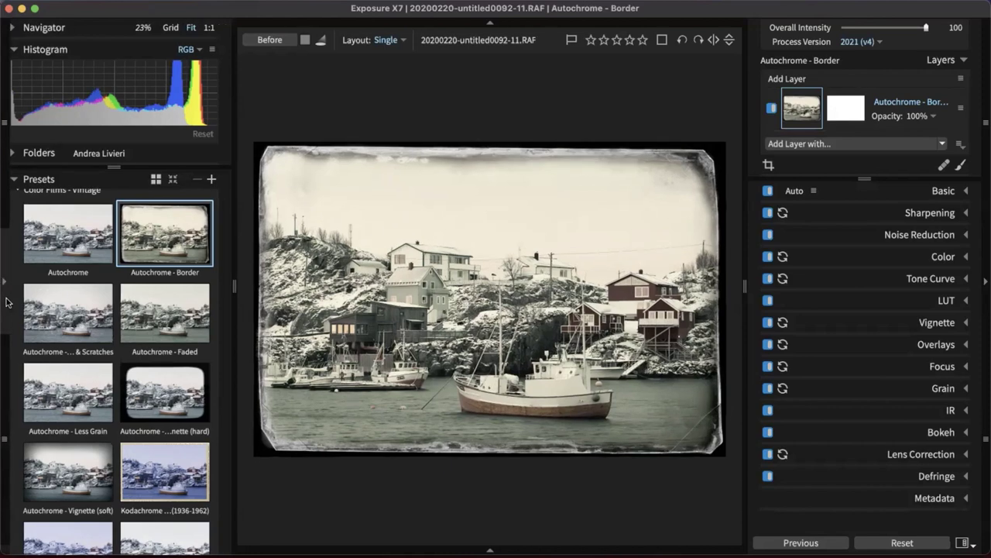
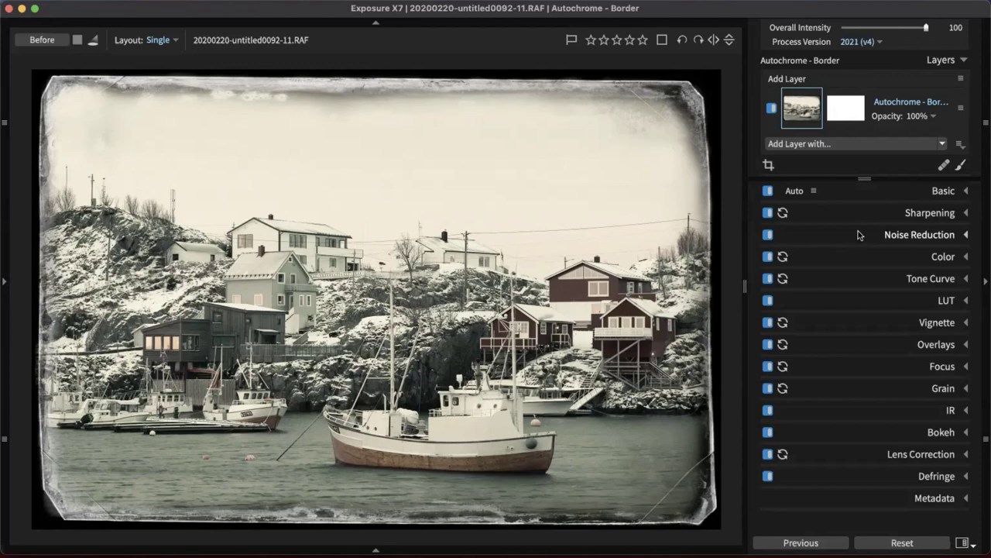
# Expand the Basic panel to reveal Profile, Temp/Tint and the tone sliders for the harbour photo
pyautogui.click(890, 195)
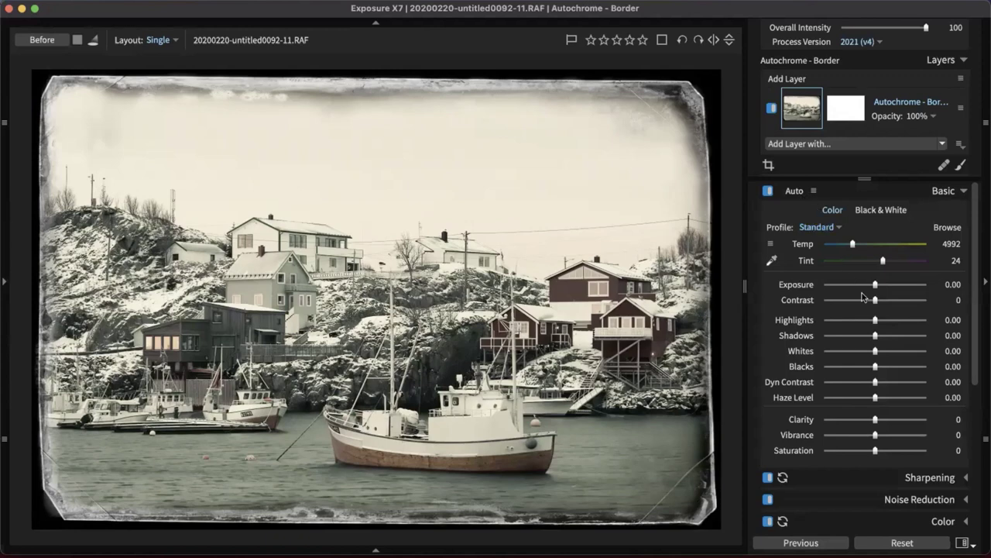
# Auto-enhance the harbour photo and bring up the Auto strength popup
pyautogui.click(799, 195)
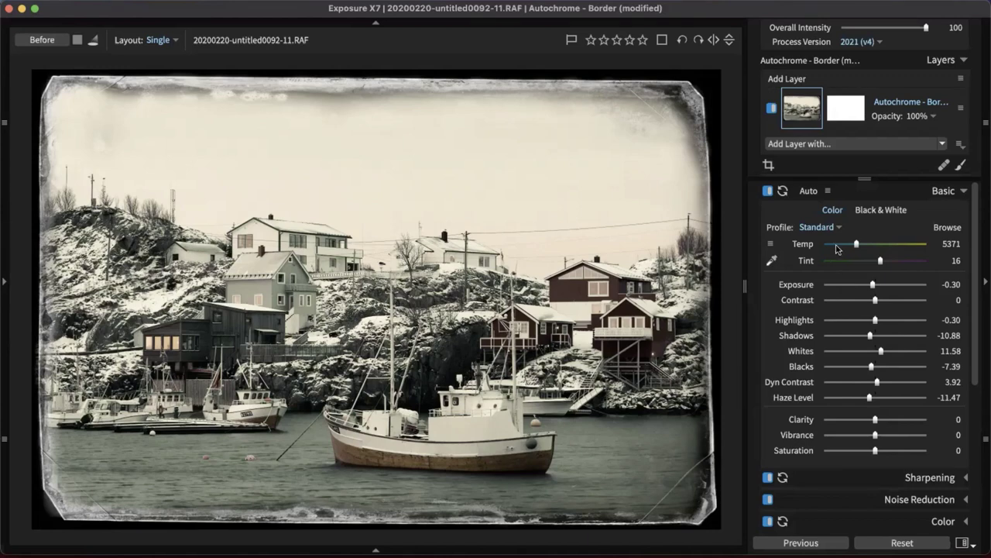
pyautogui.click(827, 191)
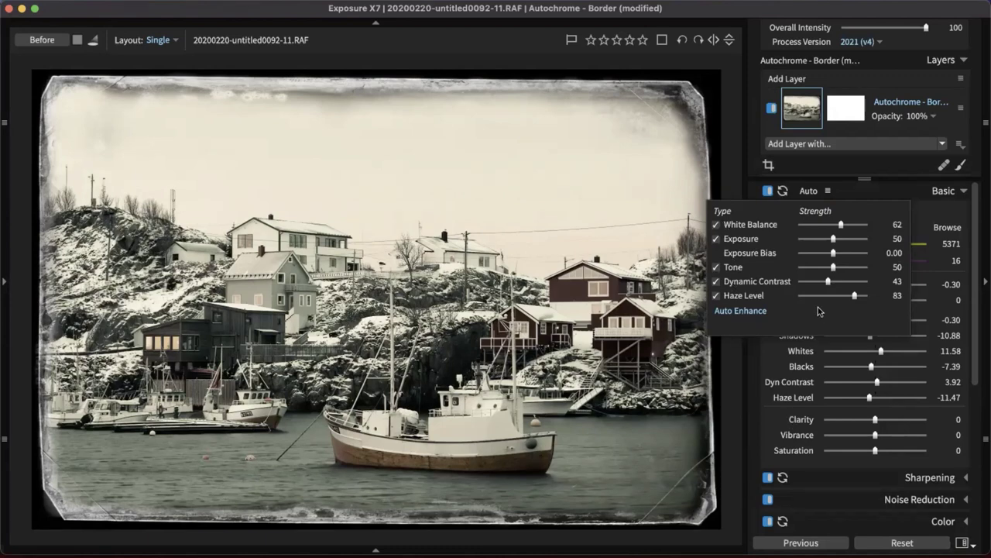
# Dismiss the Auto strength popup, keeping Temp 5371, Tint 16 and the auto tone values
pyautogui.click(887, 199)
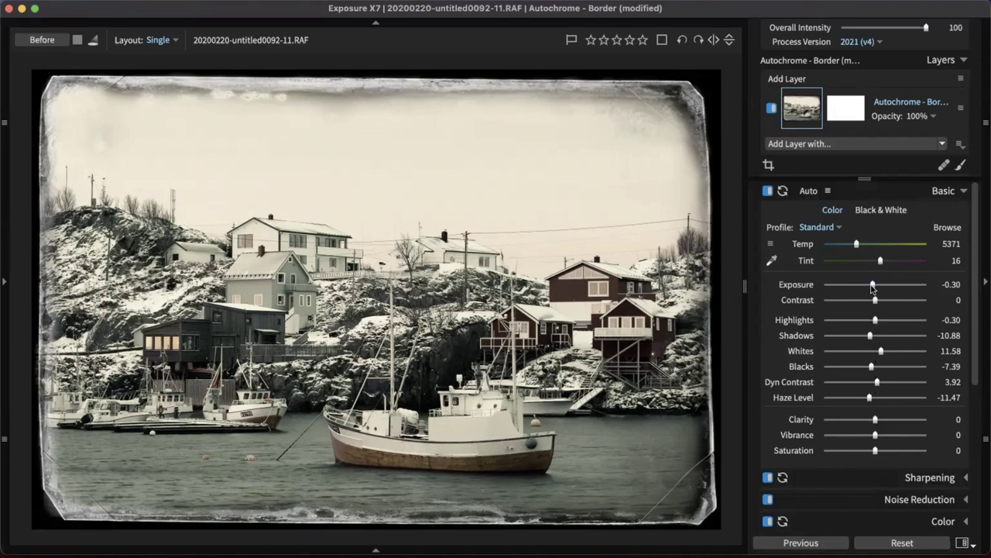
# Raise Exposure to 0.26 and show the histogram and presets panels
pyautogui.moveTo(875, 289); pyautogui.dragTo(875, 286)
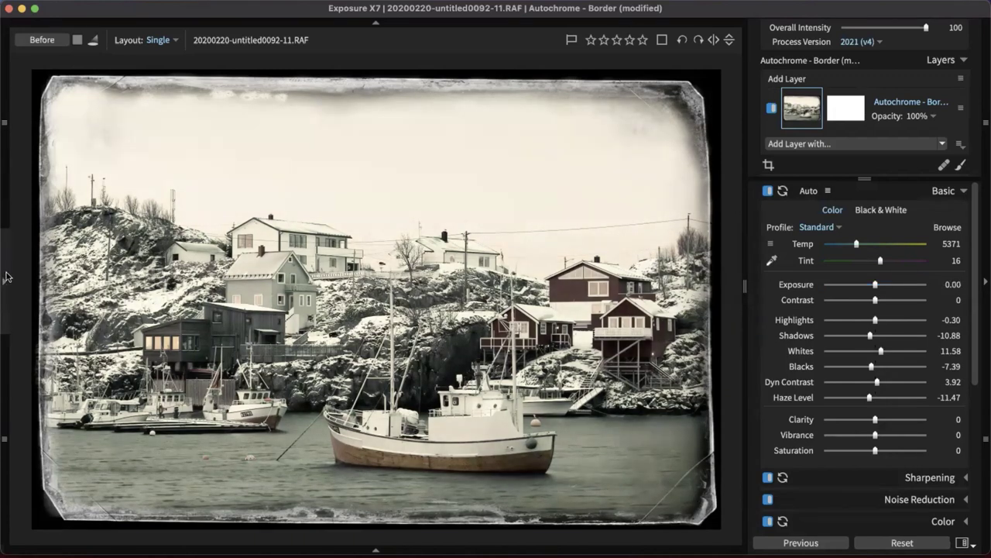
pyautogui.click(5, 276)
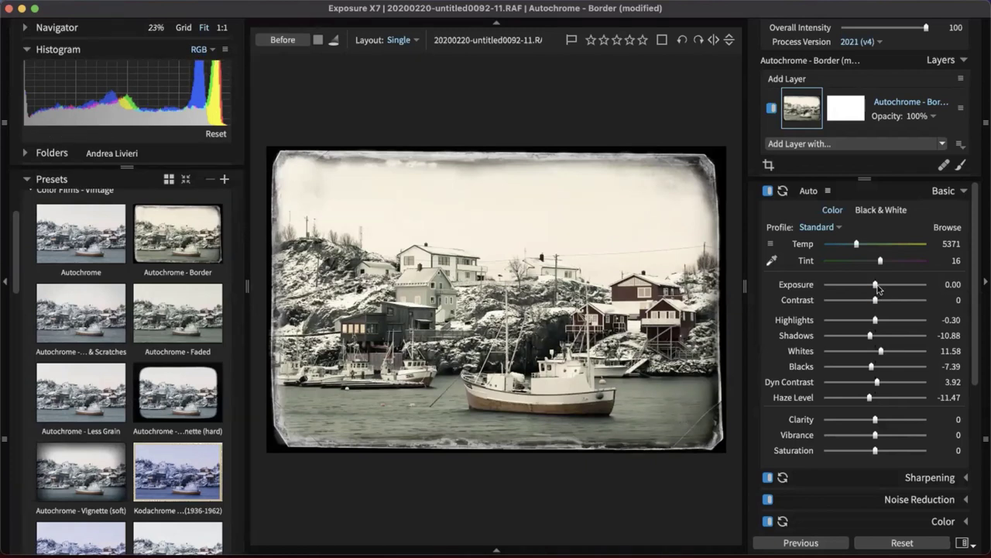
pyautogui.moveTo(875, 286); pyautogui.dragTo(878, 289)
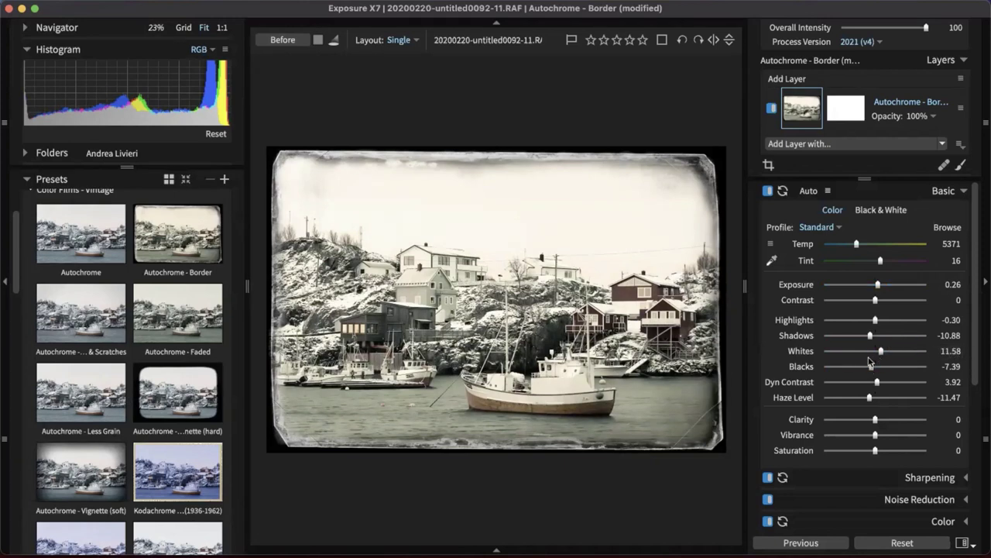
# Deepen Blacks to -7.79 and set Whites to 11.69
pyautogui.doubleClick(882, 353)
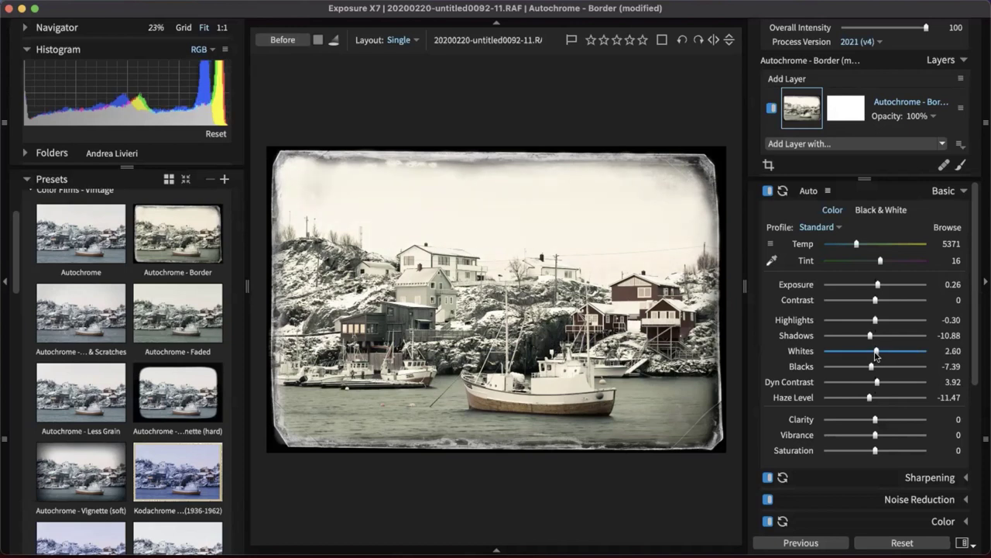
pyautogui.moveTo(877, 355); pyautogui.dragTo(876, 352)
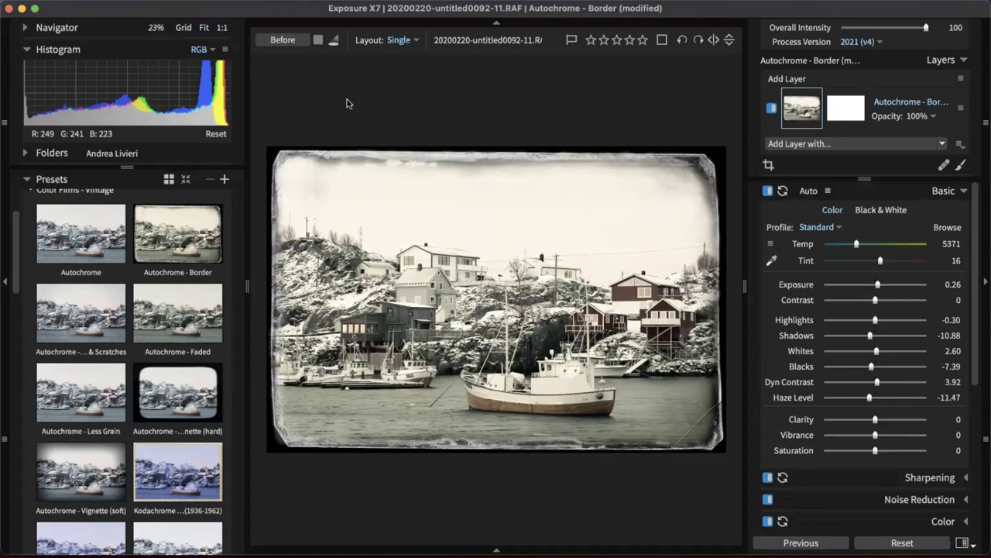
pyautogui.moveTo(155, 102)
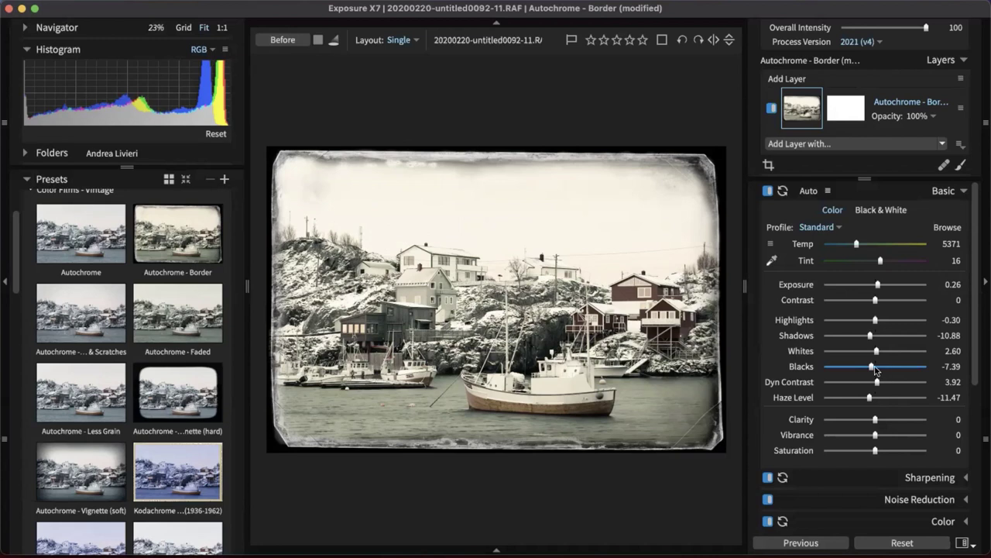
pyautogui.moveTo(873, 368); pyautogui.dragTo(871, 367)
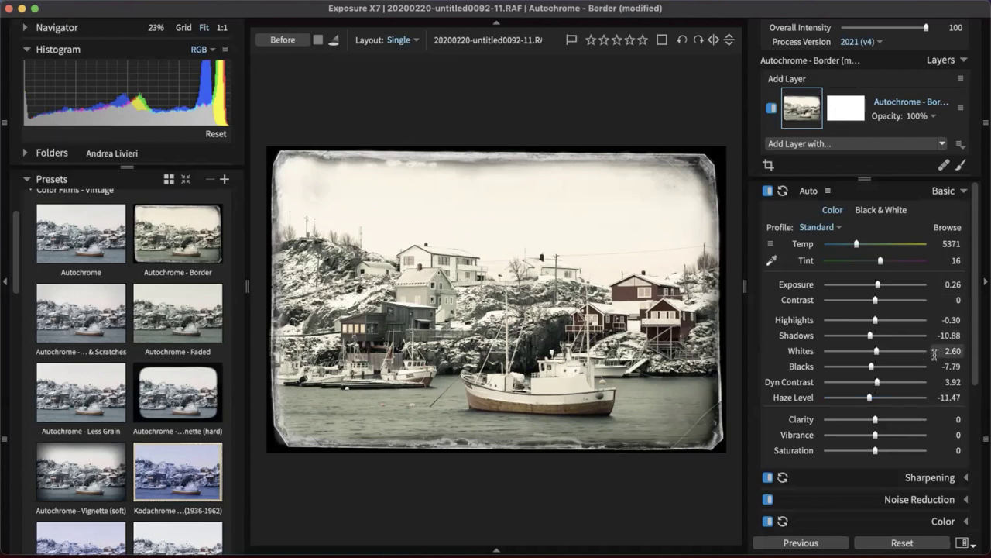
pyautogui.moveTo(878, 353); pyautogui.dragTo(880, 351)
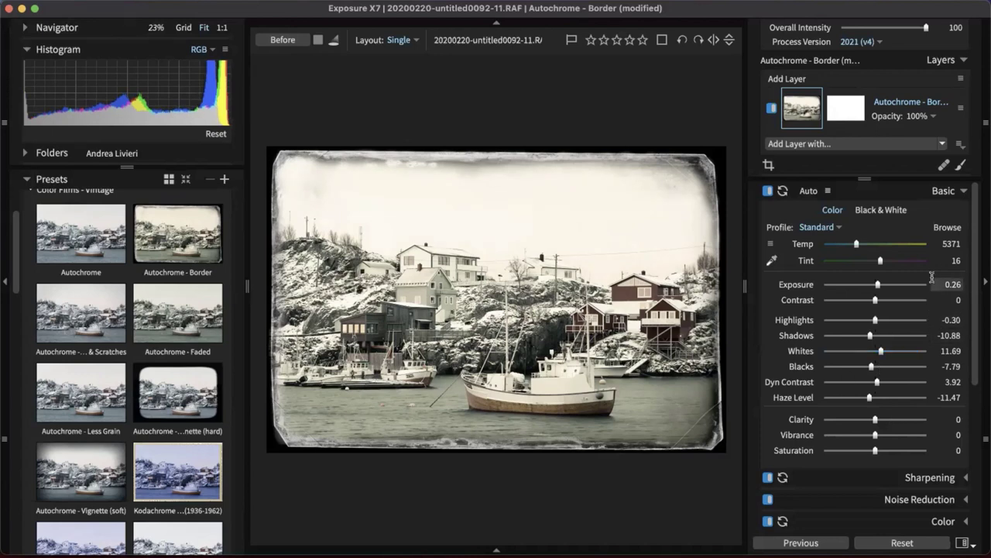
# Switch to grid view and open the other photographer's CMGP folder containing CMGP7346.jpg
pyautogui.click(946, 194)
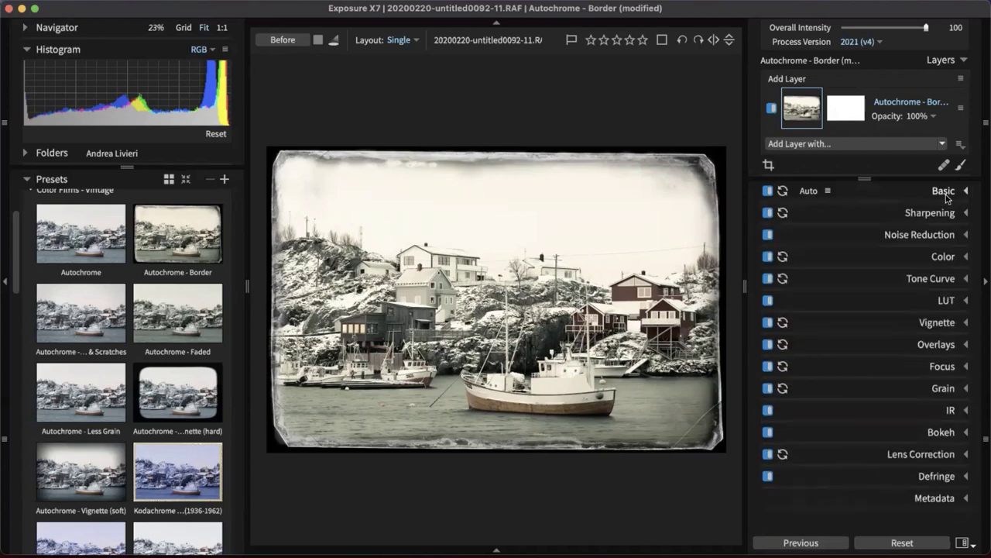
pyautogui.press('g')
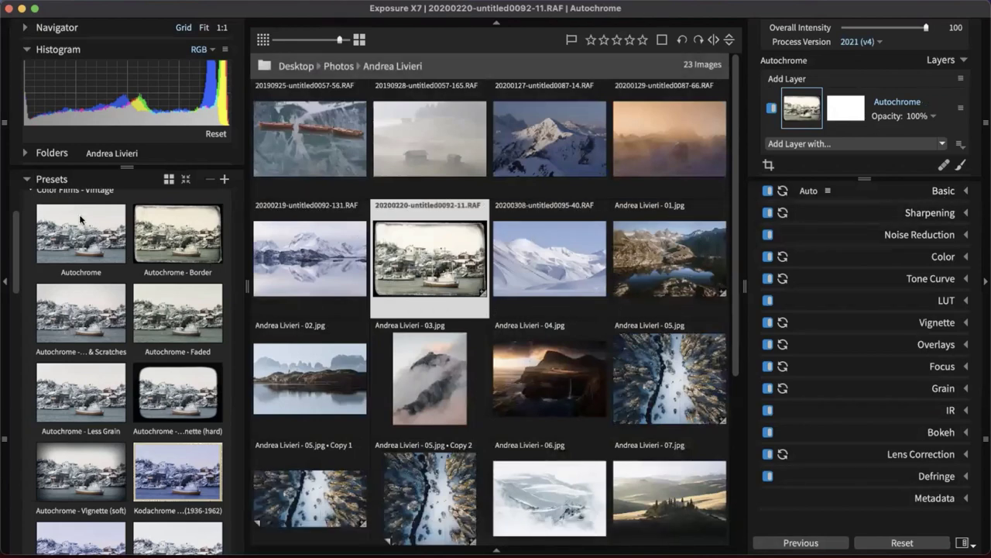
pyautogui.scroll(3, 109, 310)
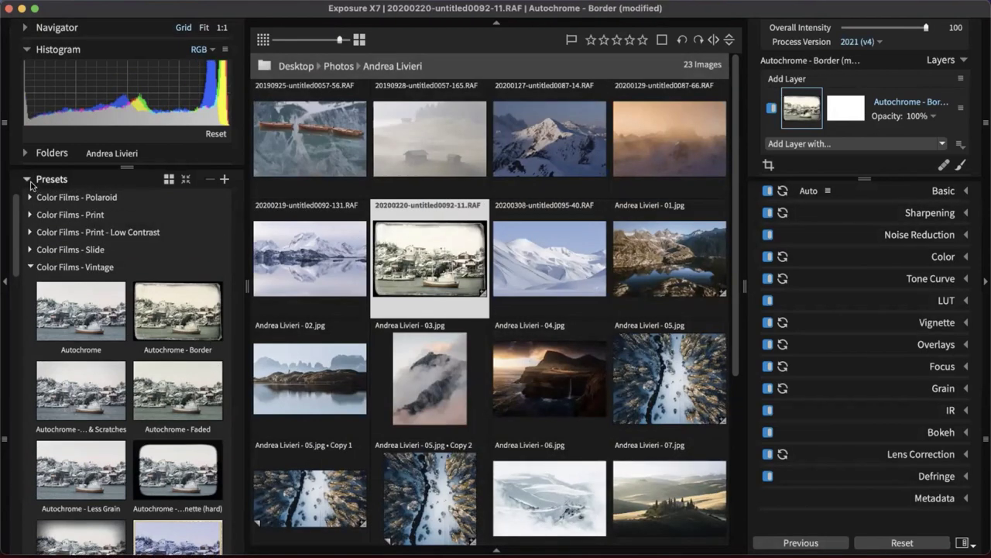
pyautogui.click(27, 179)
pyautogui.click(27, 153)
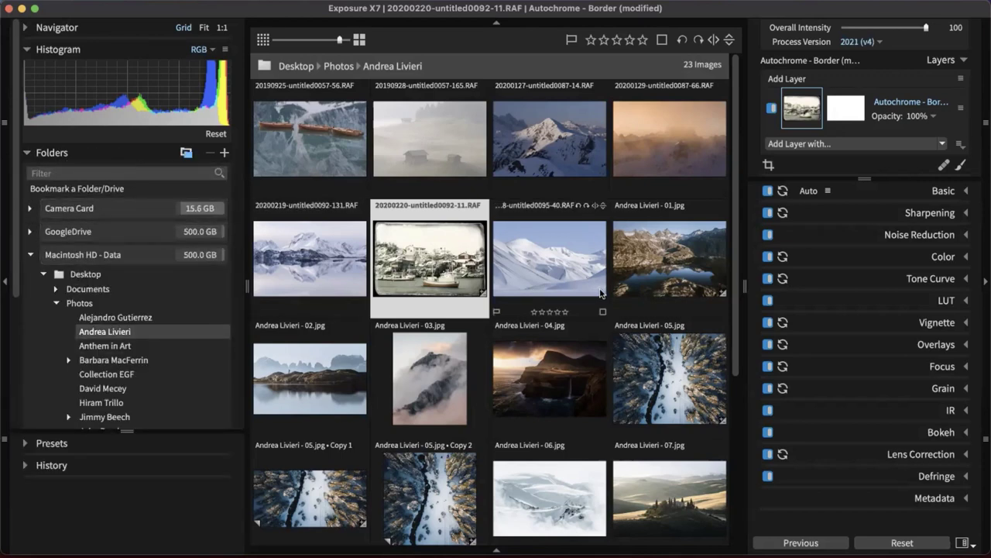
pyautogui.click(30, 155)
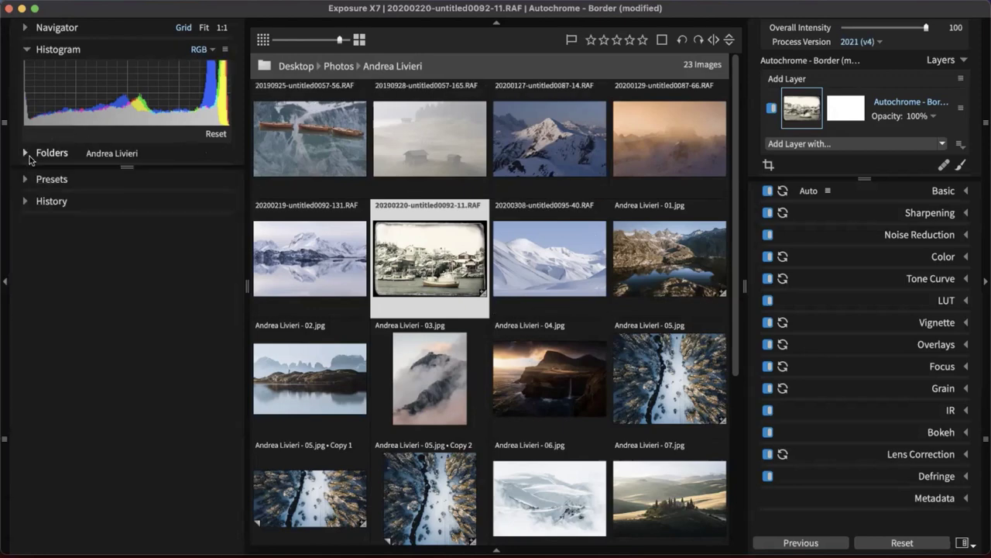
pyautogui.click(30, 155)
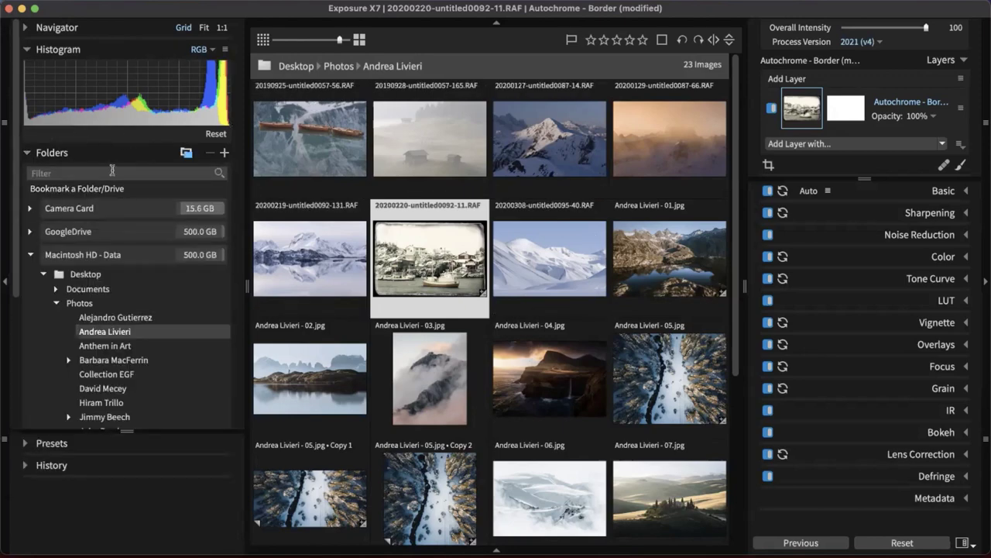
pyautogui.scroll(-3, 170, 376)
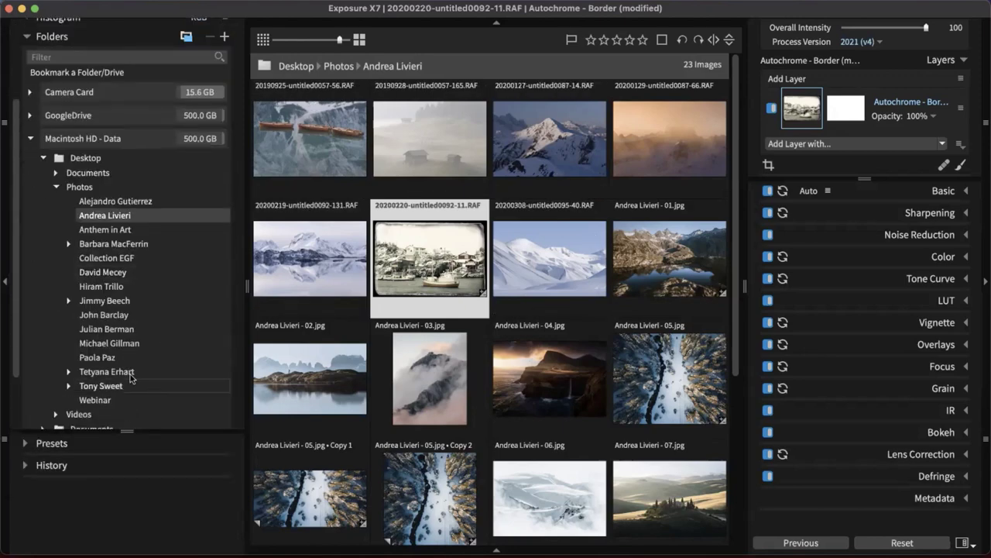
pyautogui.click(164, 350)
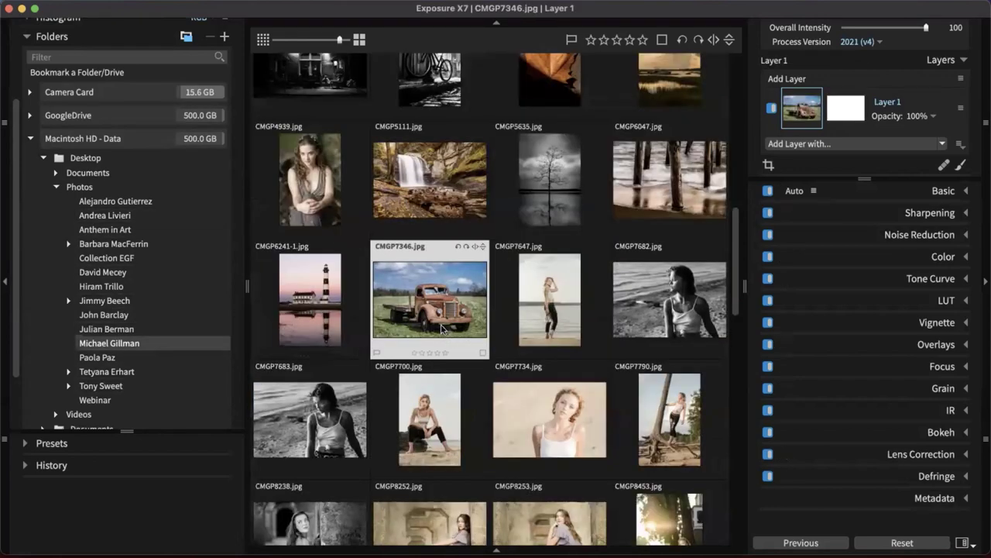
# Open CMGP7346.jpg full-size with left panels hidden, and show the spot Heal/Clone brush choice
pyautogui.doubleClick(443, 322)
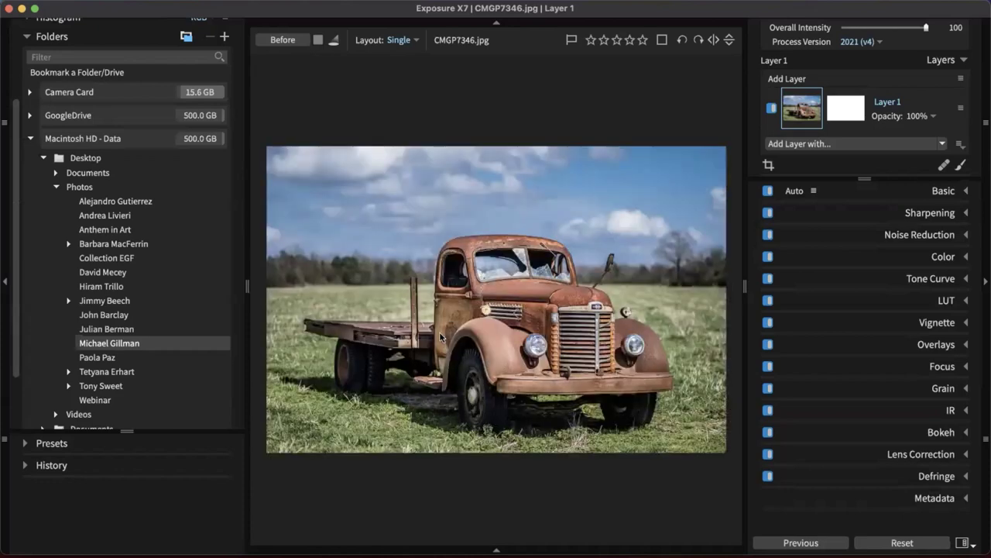
pyautogui.click(5, 287)
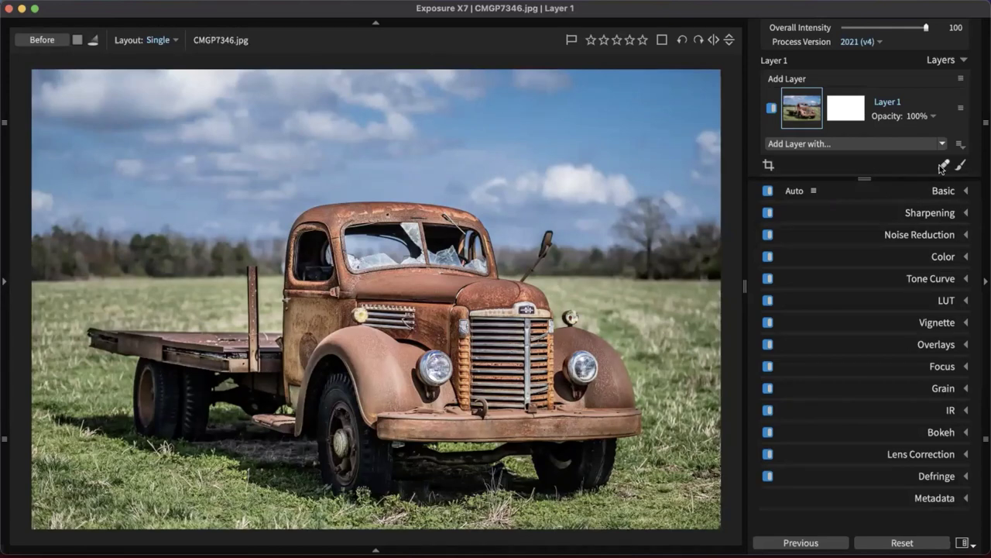
pyautogui.click(944, 165)
pyautogui.click(806, 268)
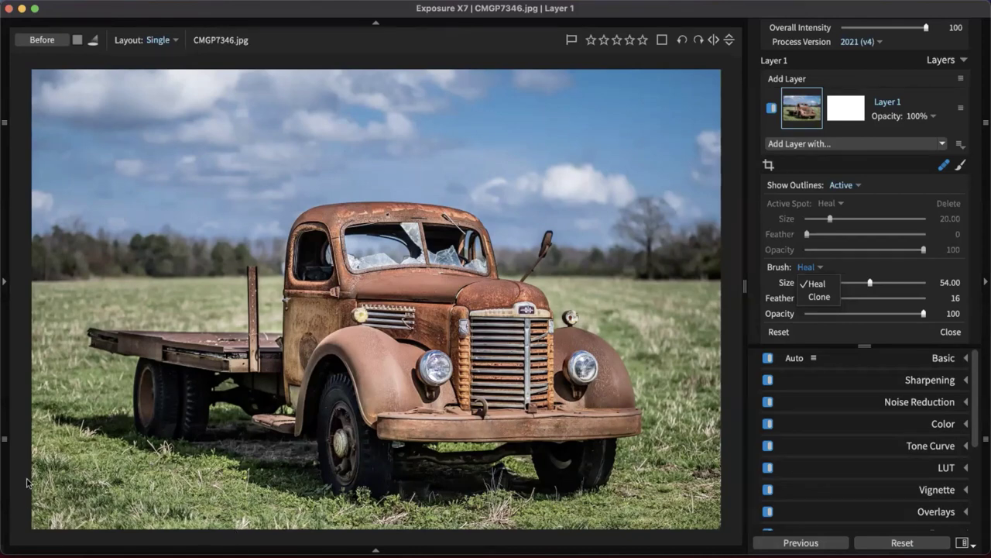
# Shrink the repair brush to size 42 and zoom in on the truck's grille and bumper
pyautogui.click(692, 514)
pyautogui.press('[')
pyautogui.press('[')
pyautogui.press('[')
pyautogui.press('[')
pyautogui.press('[')
pyautogui.press('[')
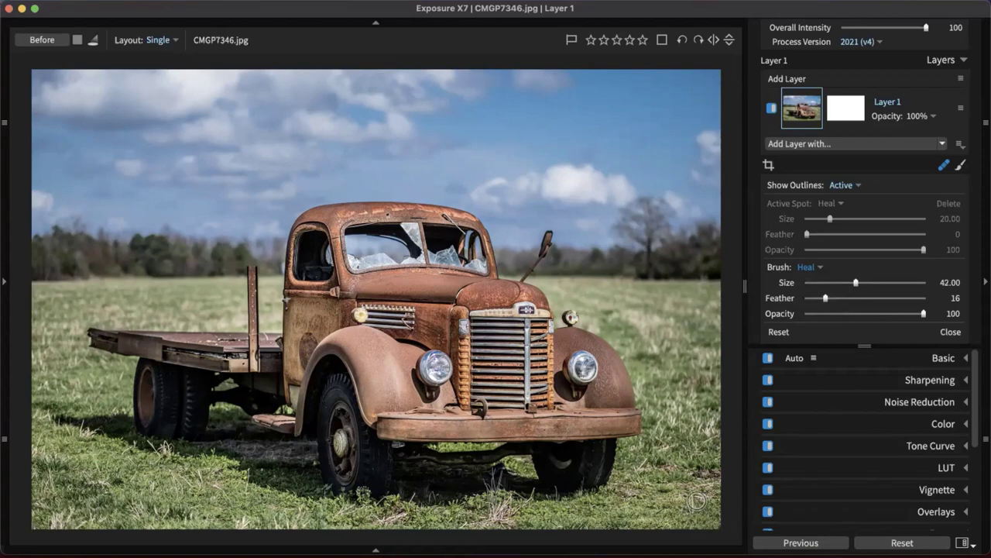
pyautogui.press('super+equal')
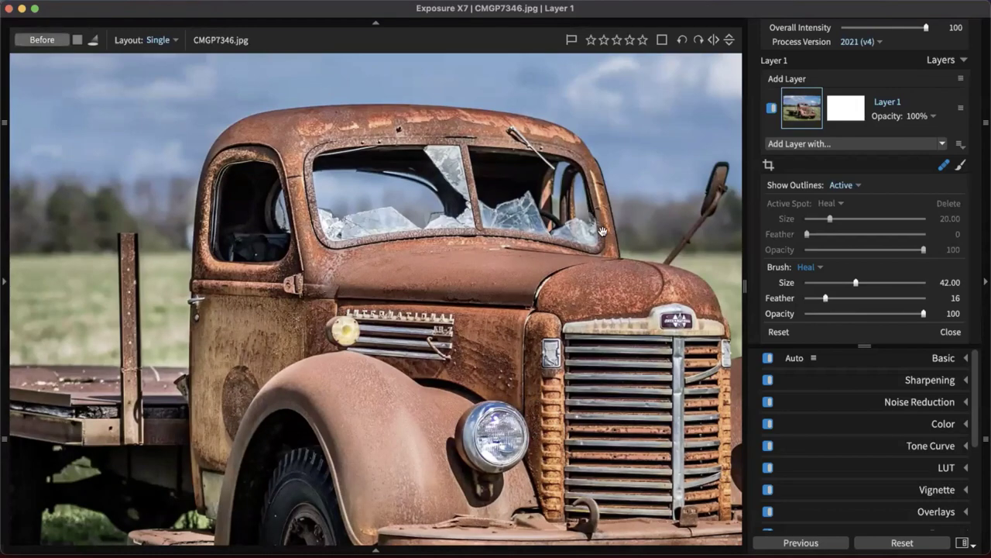
pyautogui.moveTo(644, 367); pyautogui.dragTo(586, 313)
pyautogui.hscroll(7, 586, 313)
pyautogui.scroll(-5, 586, 313)
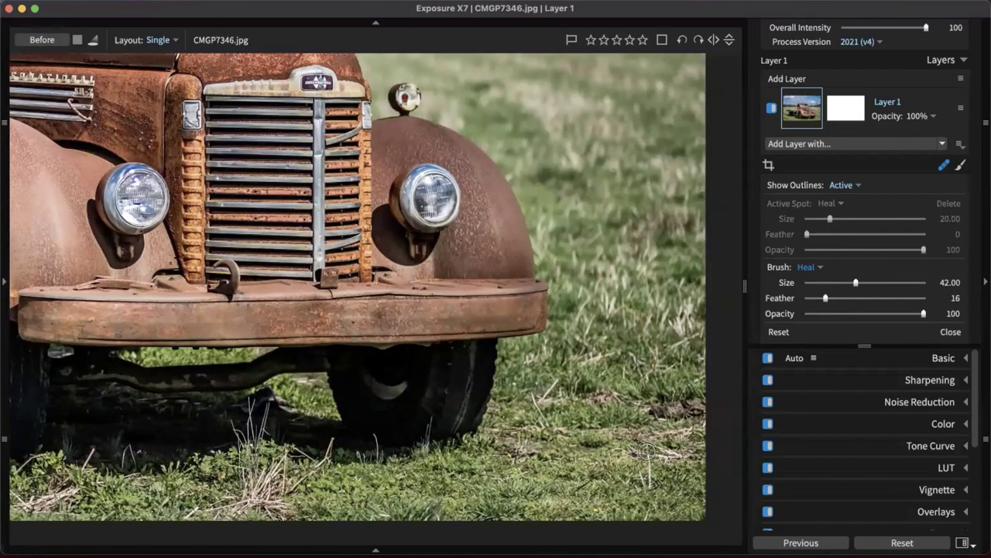
# Switch the repair brush to Clone and place a clone spot in the grass
pyautogui.click(806, 266)
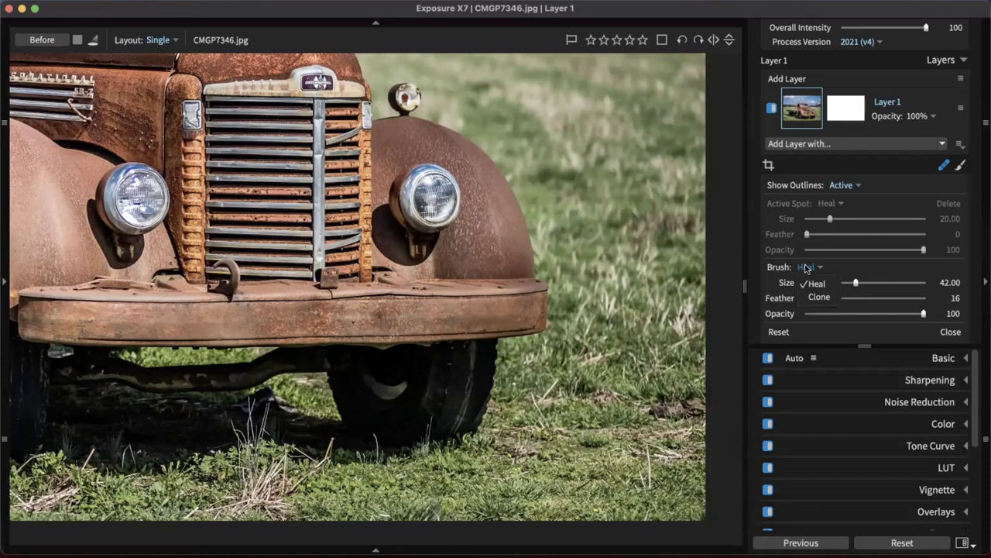
pyautogui.click(815, 295)
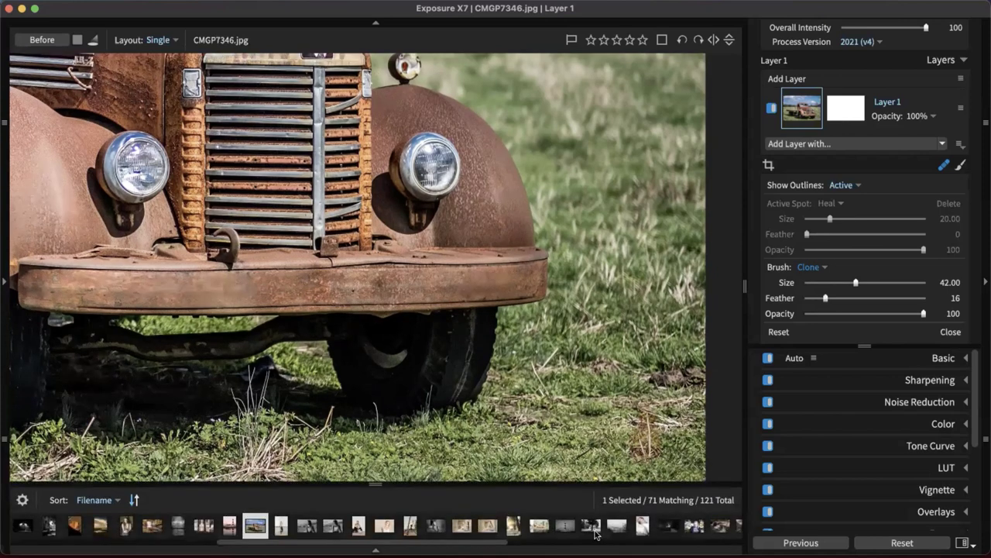
pyautogui.click(655, 448)
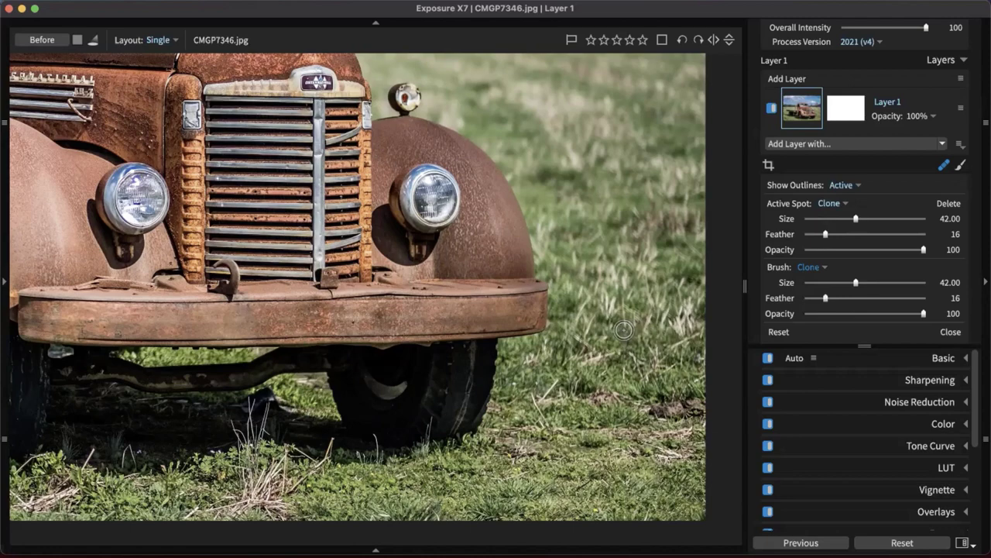
# Set Show Outlines to Always and delete the active clone spot
pyautogui.press('super+0')
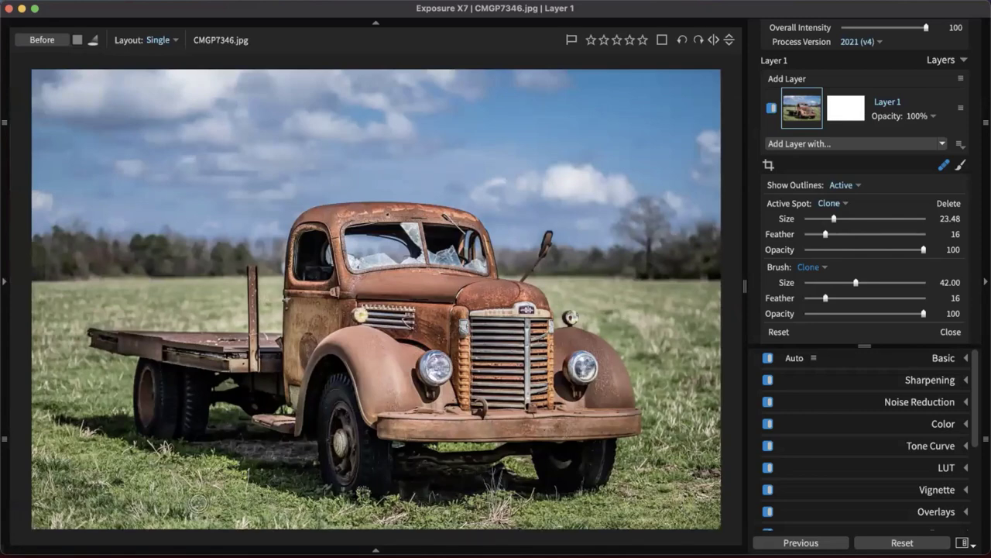
pyautogui.click(844, 185)
pyautogui.click(855, 204)
pyautogui.click(840, 186)
pyautogui.click(852, 213)
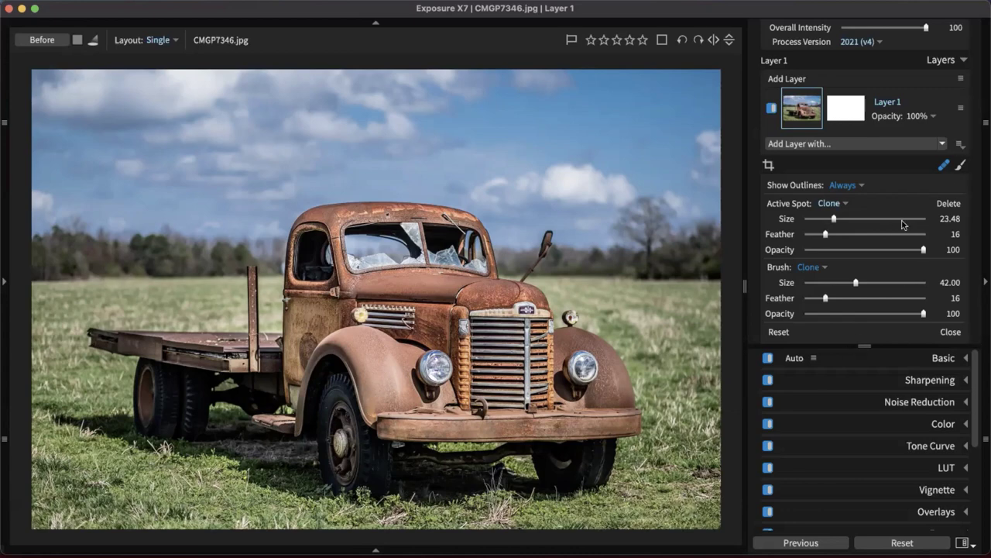
pyautogui.click(948, 204)
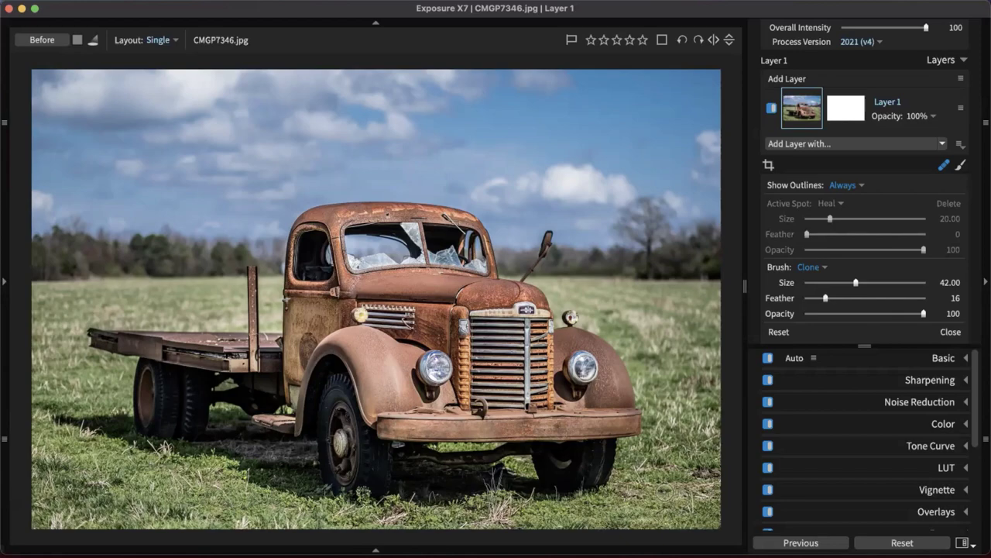
# Clone out the white grass stalk beside the front tyre
pyautogui.press('super+equal')
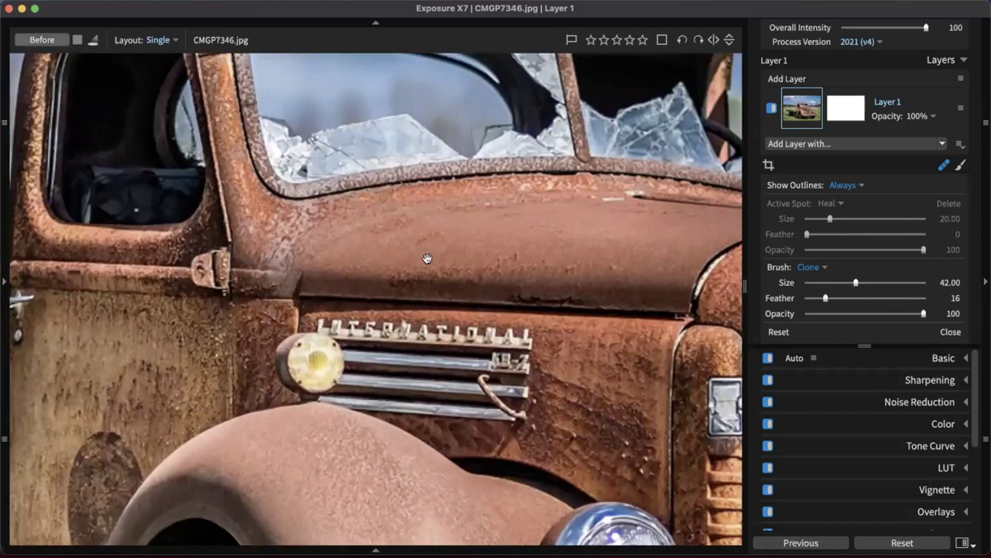
pyautogui.moveTo(427, 259); pyautogui.dragTo(372, 238)
pyautogui.scroll(-15, 372, 238)
pyautogui.hscroll(8, 372, 238)
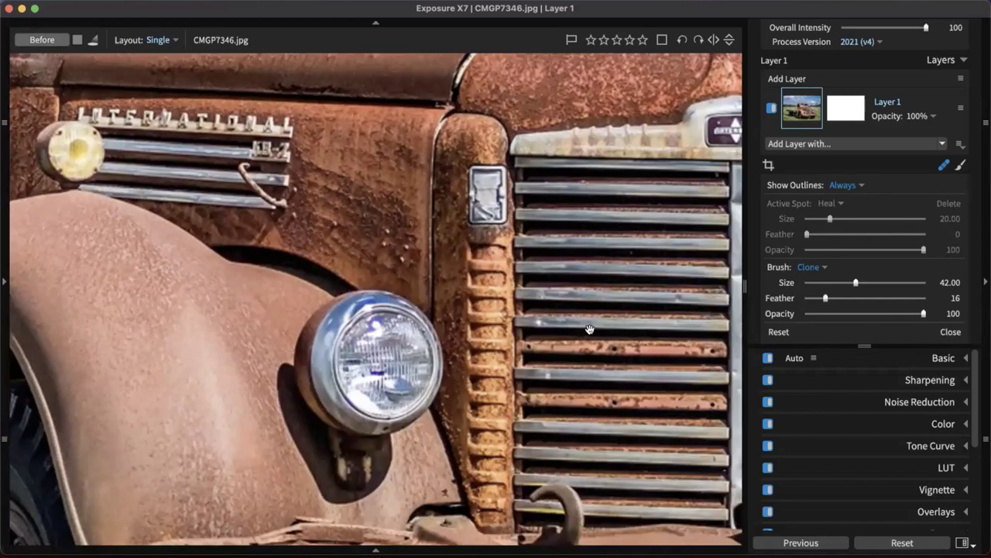
pyautogui.hscroll(2, 566, 337)
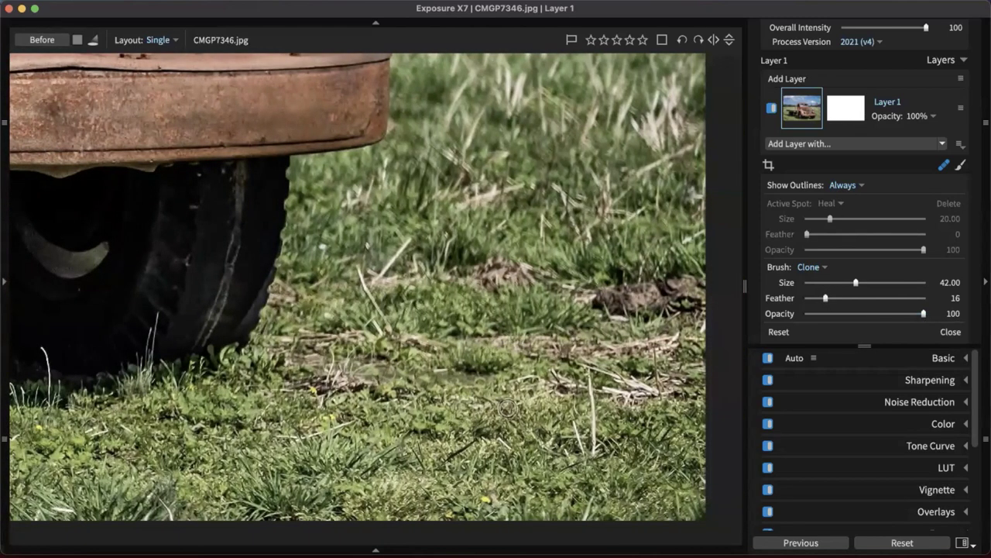
pyautogui.moveTo(589, 374)
pyautogui.mouseDown()
pyautogui.moveTo(599, 450)
pyautogui.moveTo(573, 443)
pyautogui.mouseUp()
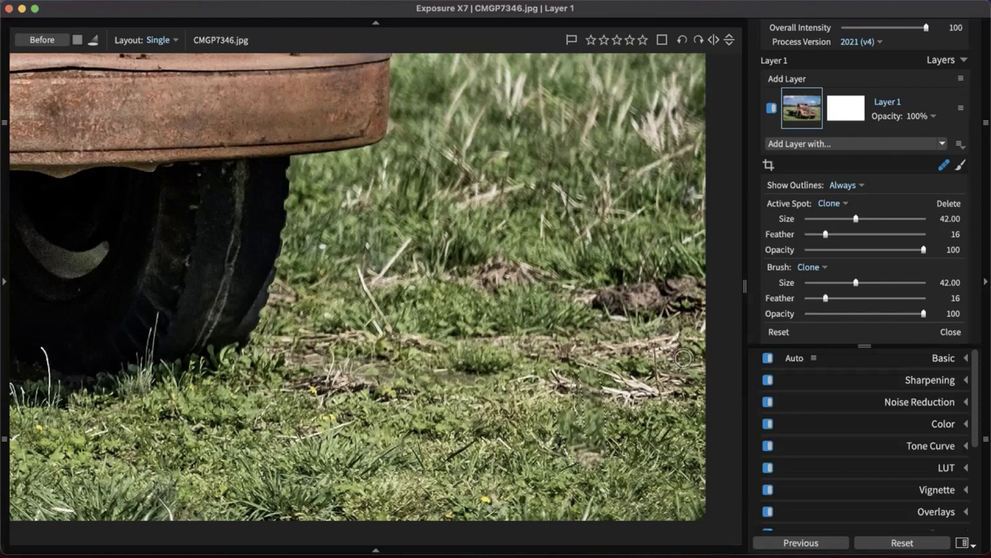
pyautogui.moveTo(597, 253); pyautogui.dragTo(615, 337)
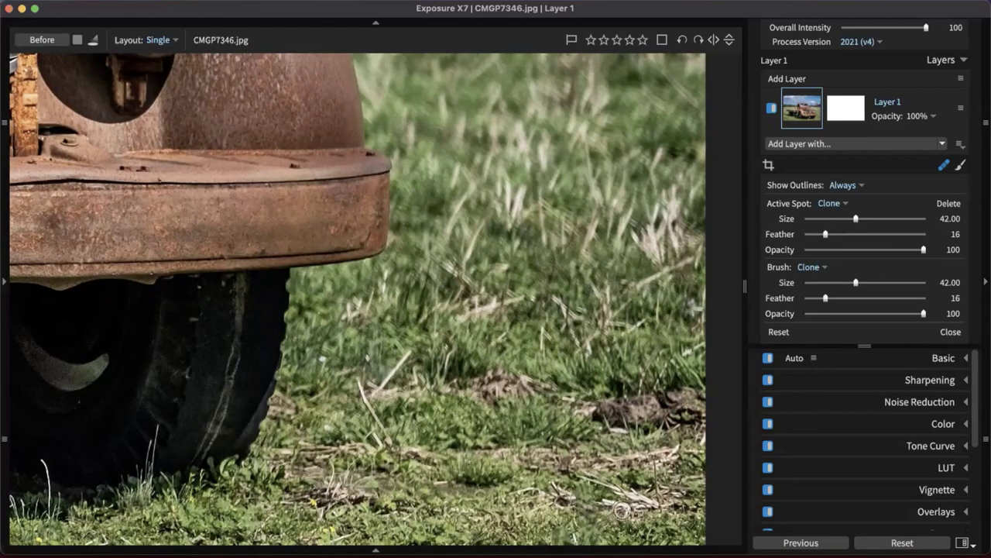
pyautogui.scroll(-5, 629, 498)
pyautogui.scroll(3, 553, 225)
pyautogui.hscroll(-5, 553, 352)
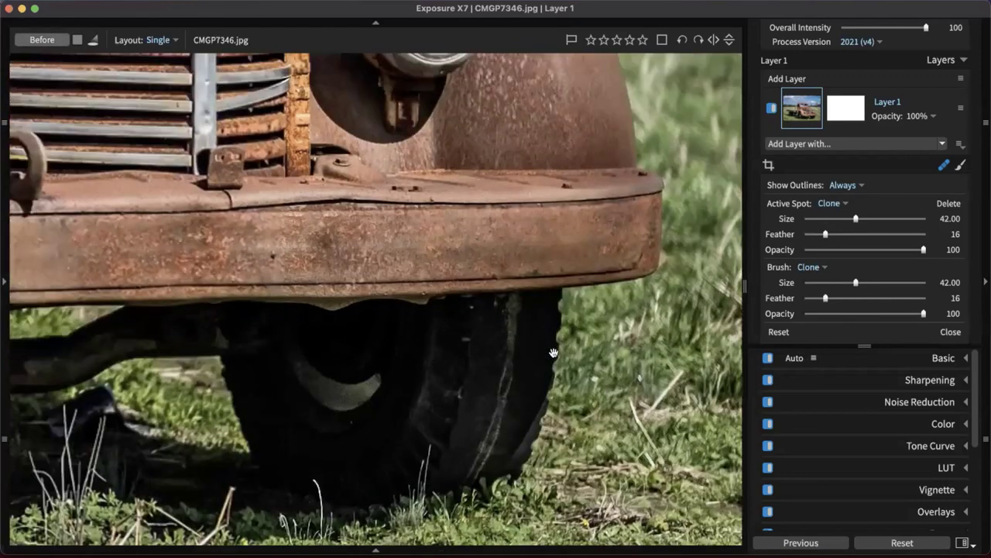
pyautogui.scroll(-3, 542, 349)
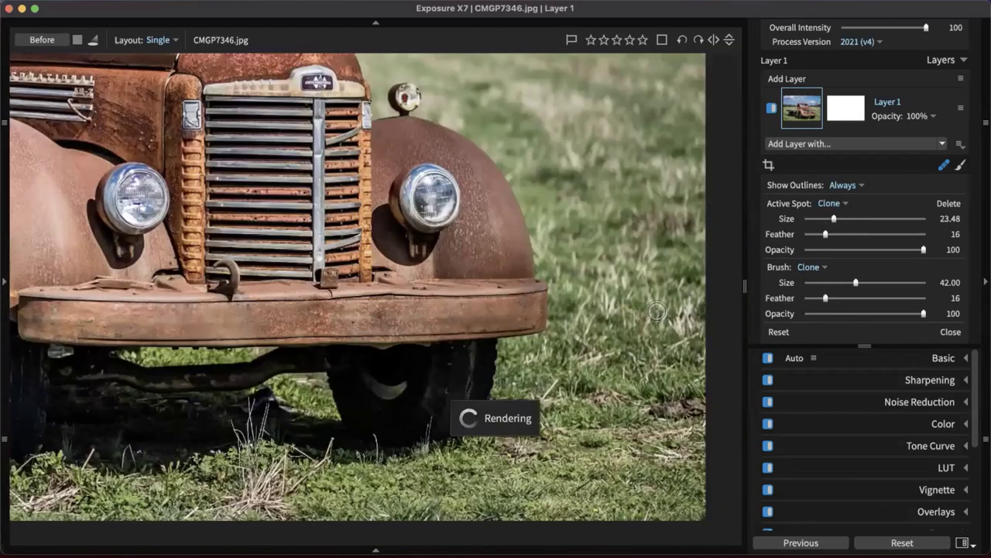
# Paint a clone spot over the sky clouds and shift its source outline to the right
pyautogui.scroll(-3, 657, 312)
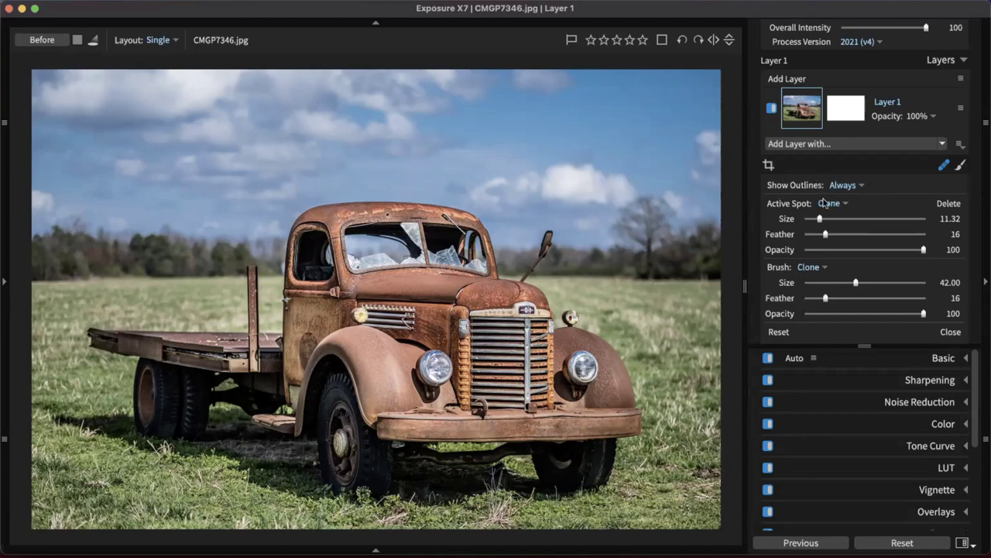
pyautogui.moveTo(580, 159); pyautogui.dragTo(578, 185)
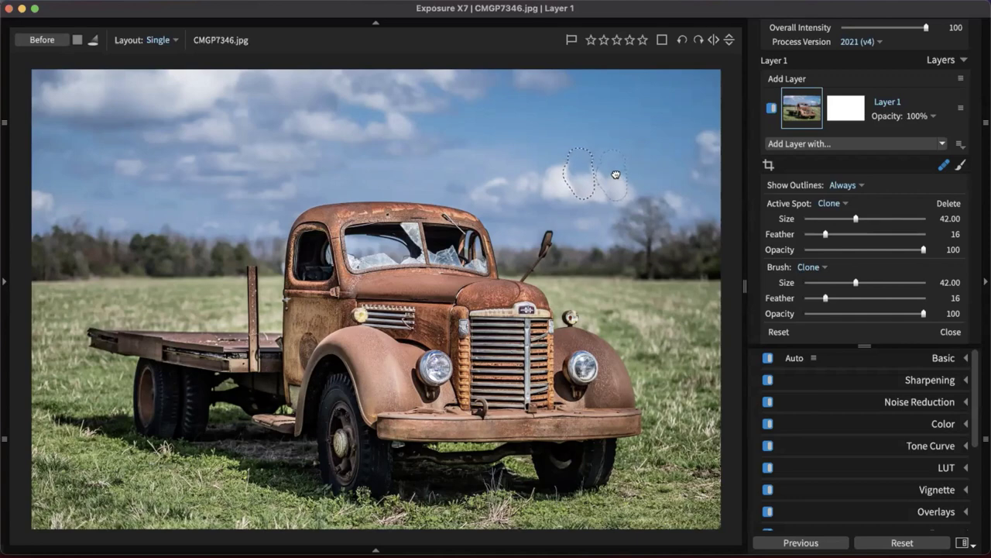
pyautogui.moveTo(615, 175)
pyautogui.mouseDown()
pyautogui.moveTo(683, 169)
pyautogui.moveTo(470, 116)
pyautogui.moveTo(532, 184)
pyautogui.mouseUp()
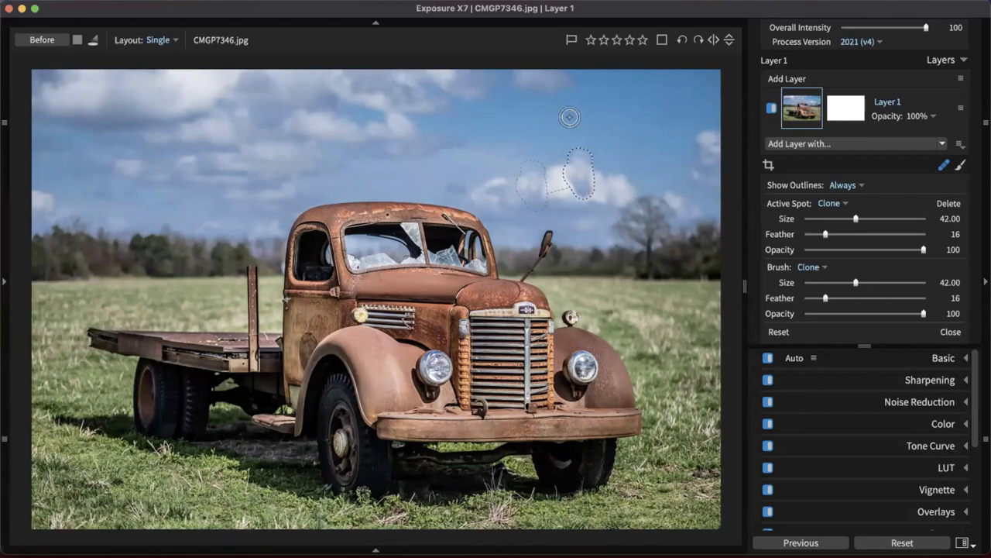
pyautogui.scroll(-10, 581, 176)
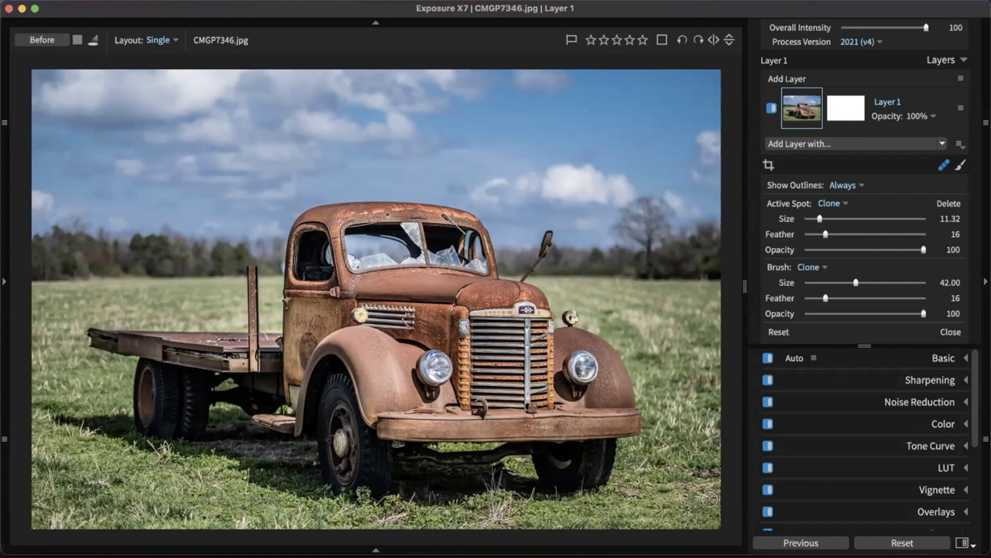
# Change the spot brush from Clone to Heal and exit the spot repair tool
pyautogui.click(810, 267)
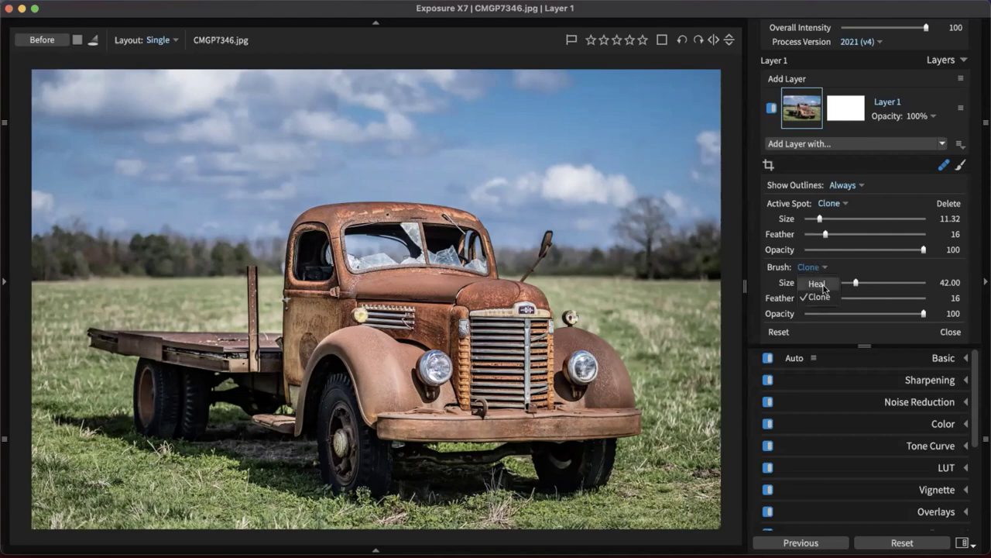
pyautogui.click(815, 282)
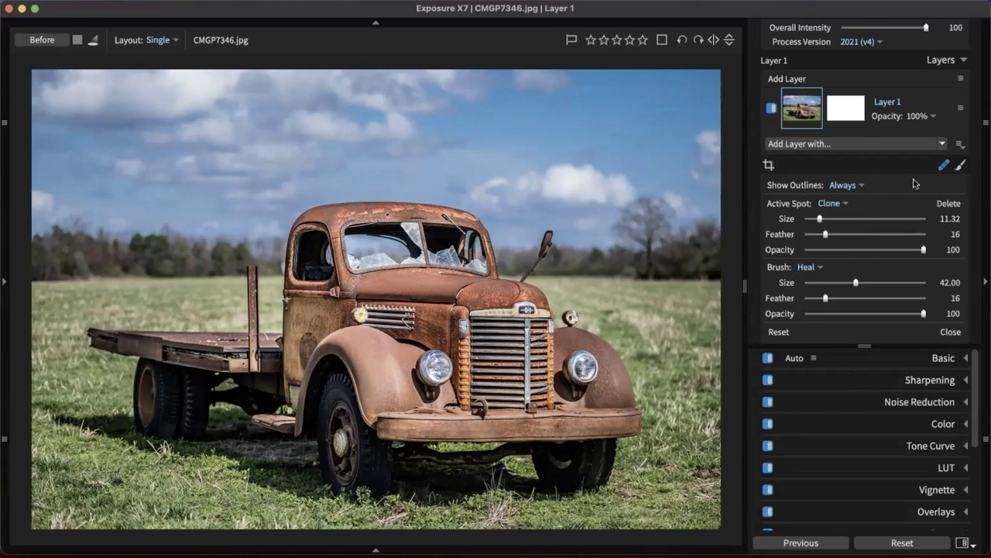
pyautogui.click(943, 165)
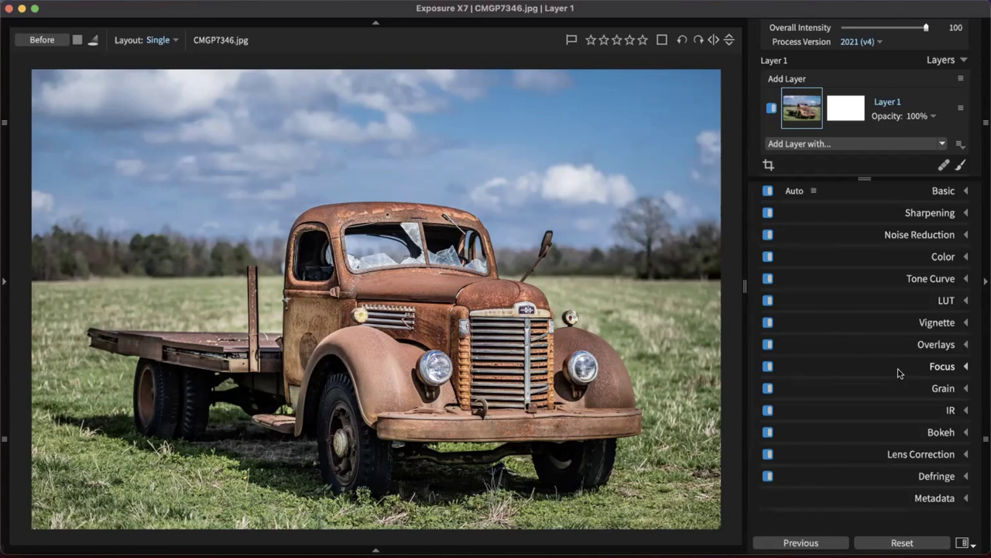
# Apply Auto Basic tone (Exposure -0.15, Whites 9.57) and compare against the before view
pyautogui.click(943, 191)
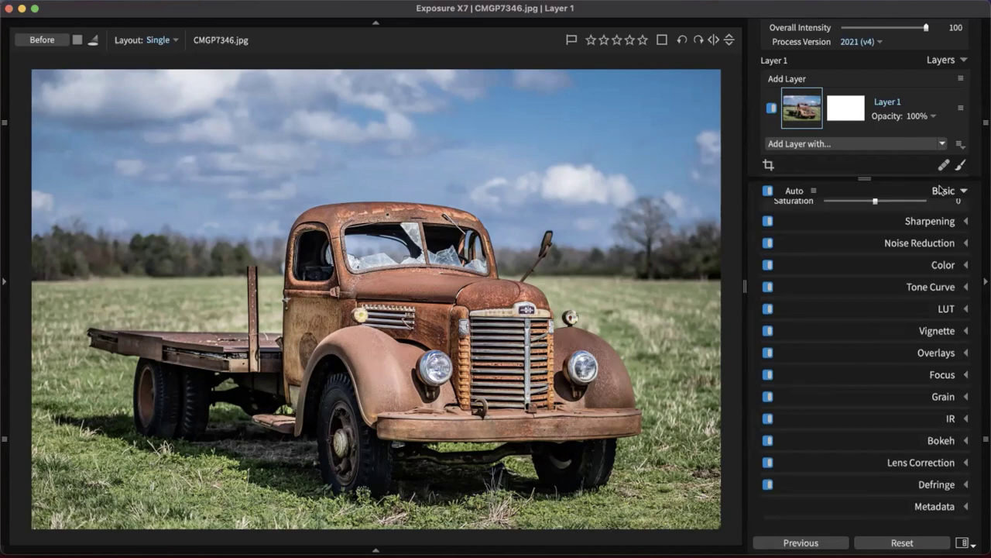
pyautogui.click(796, 190)
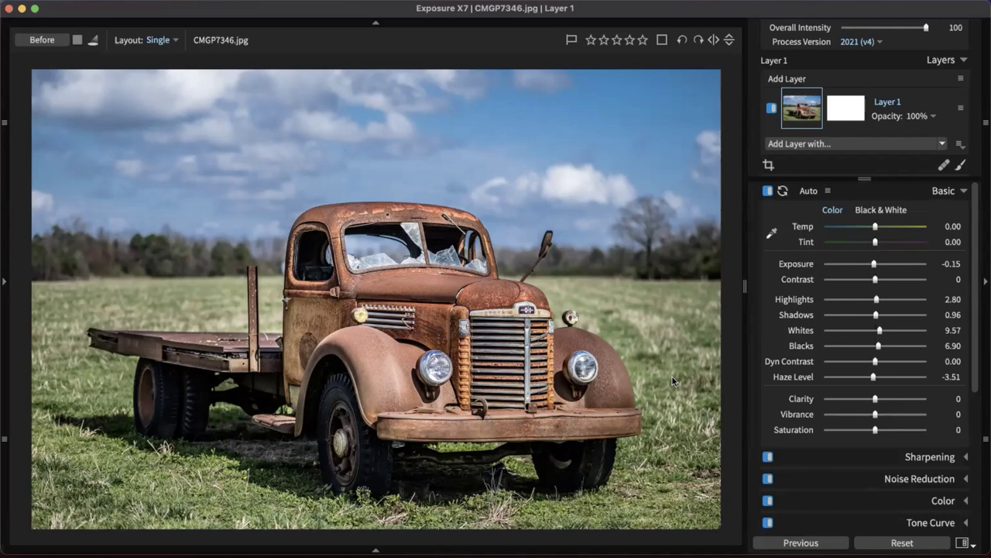
pyautogui.press('\\')
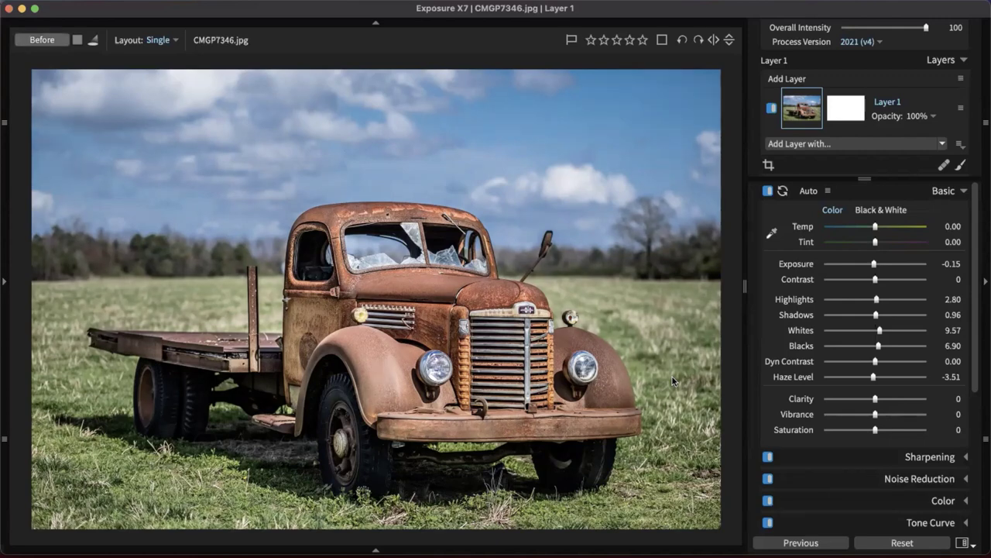
pyautogui.press('\\')
pyautogui.press('\\')
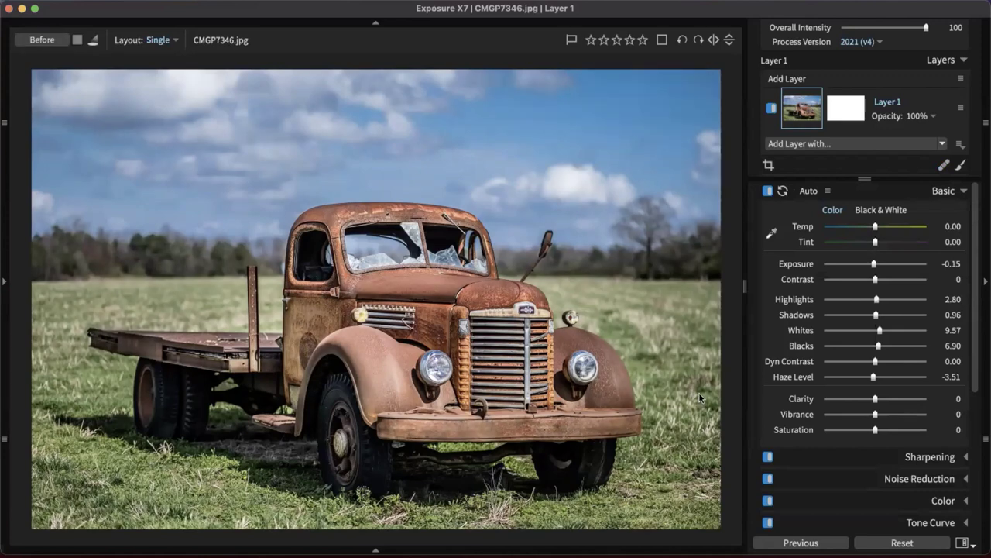
pyautogui.press('\\')
pyautogui.press('\\')
pyautogui.press('\\')
pyautogui.press('\\')
pyautogui.press('\\')
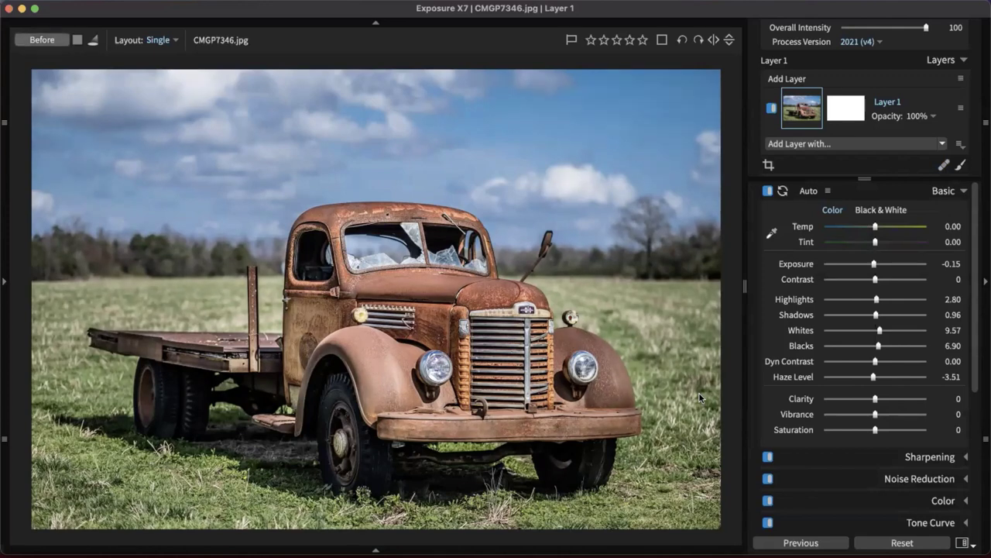
pyautogui.press('\\')
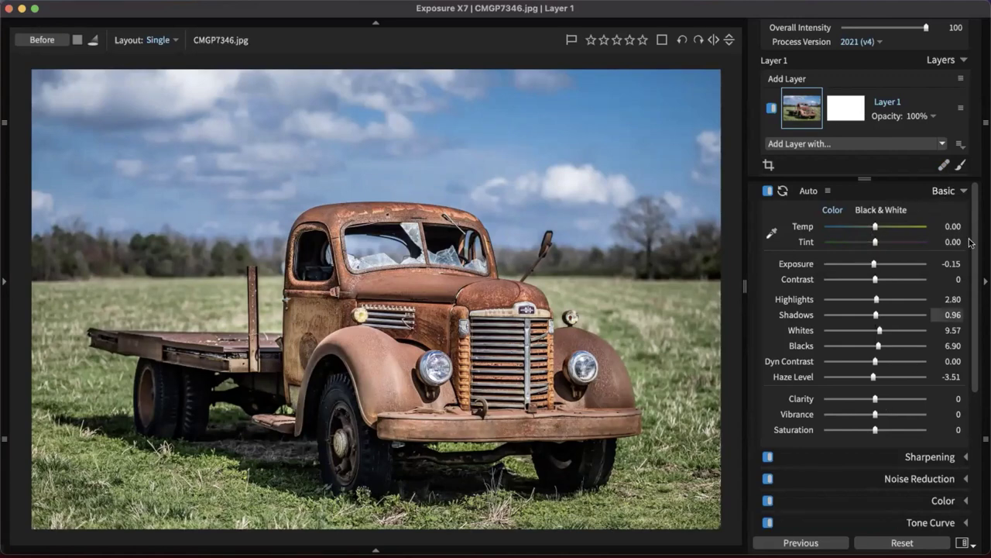
pyautogui.click(945, 192)
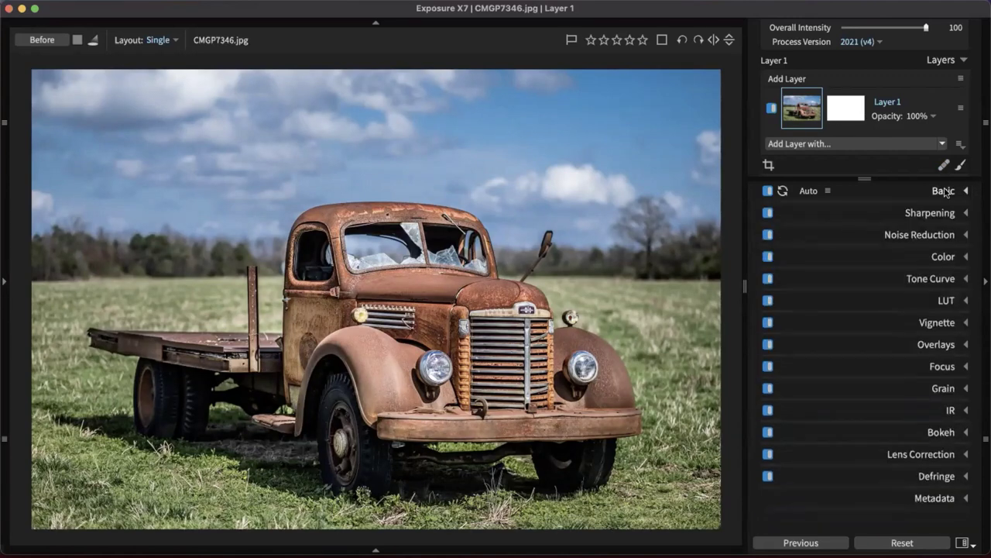
# Keep the Color Filter preset Off, with Density 5 and Cool/Warm at 0
pyautogui.click(934, 257)
pyautogui.scroll(-3, 883, 261)
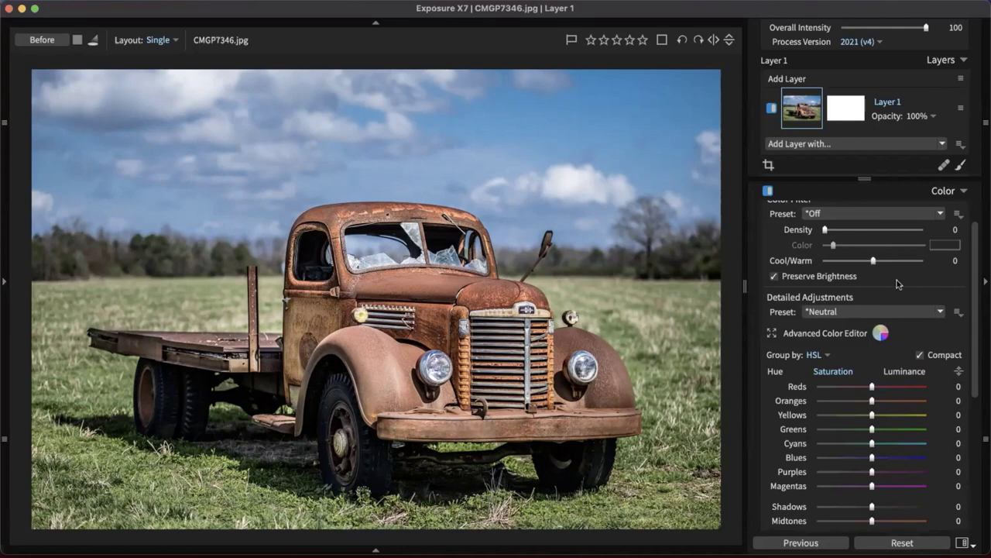
pyautogui.scroll(2, 896, 280)
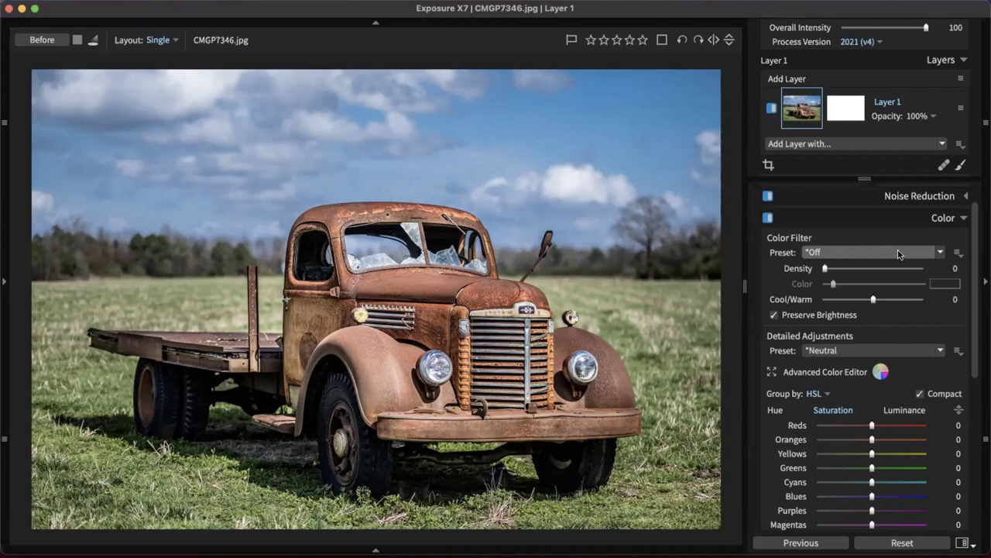
pyautogui.click(899, 254)
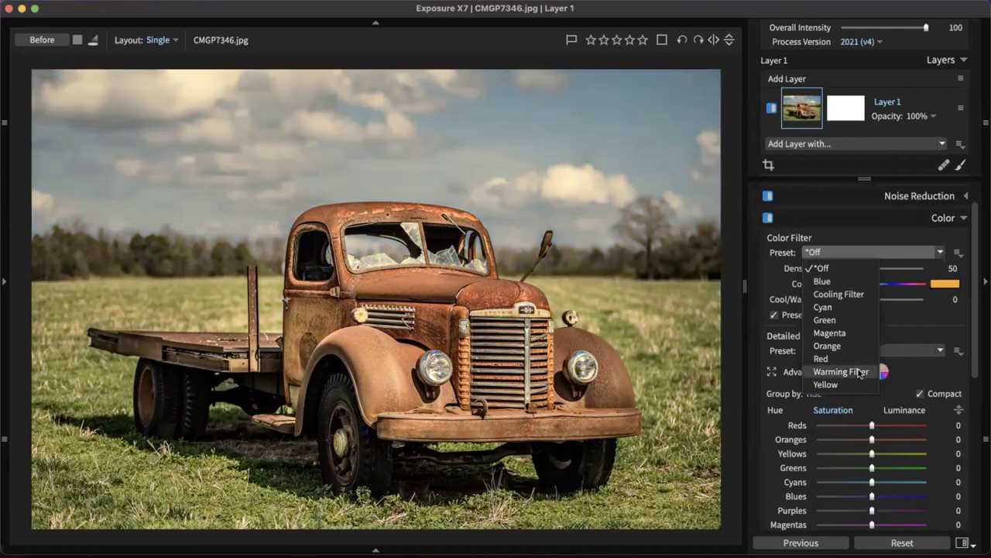
pyautogui.click(901, 312)
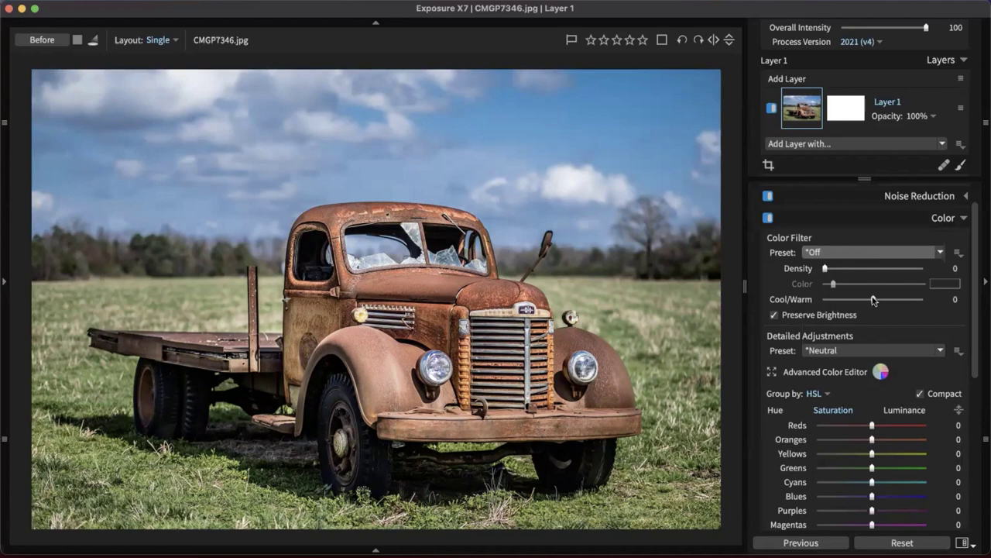
pyautogui.moveTo(874, 301); pyautogui.dragTo(860, 298)
pyautogui.moveTo(826, 269); pyautogui.dragTo(825, 269)
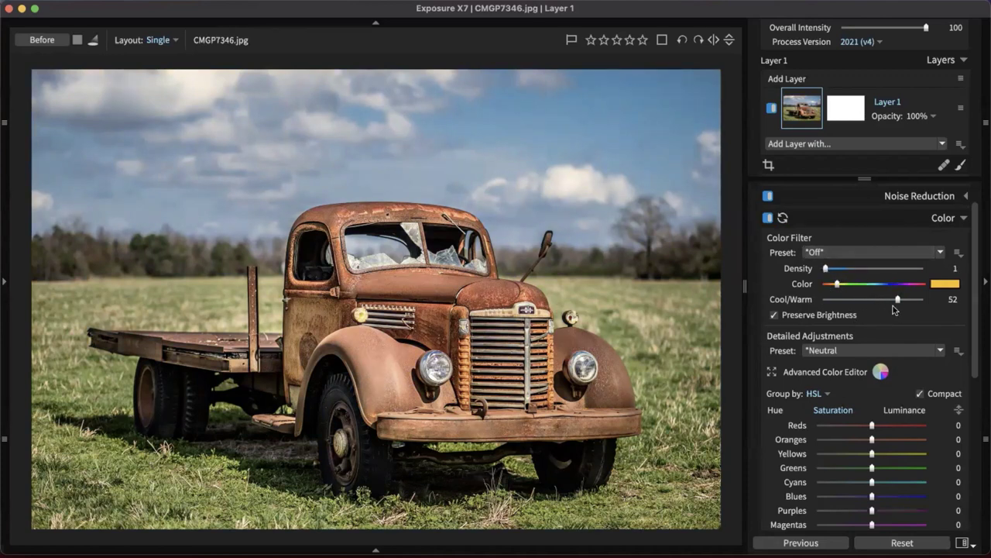
pyautogui.moveTo(897, 300); pyautogui.dragTo(873, 300)
pyautogui.moveTo(826, 269); pyautogui.dragTo(830, 268)
# Switch the HSL editor to Hue and shift the Reds hue to 22
pyautogui.scroll(-3, 896, 313)
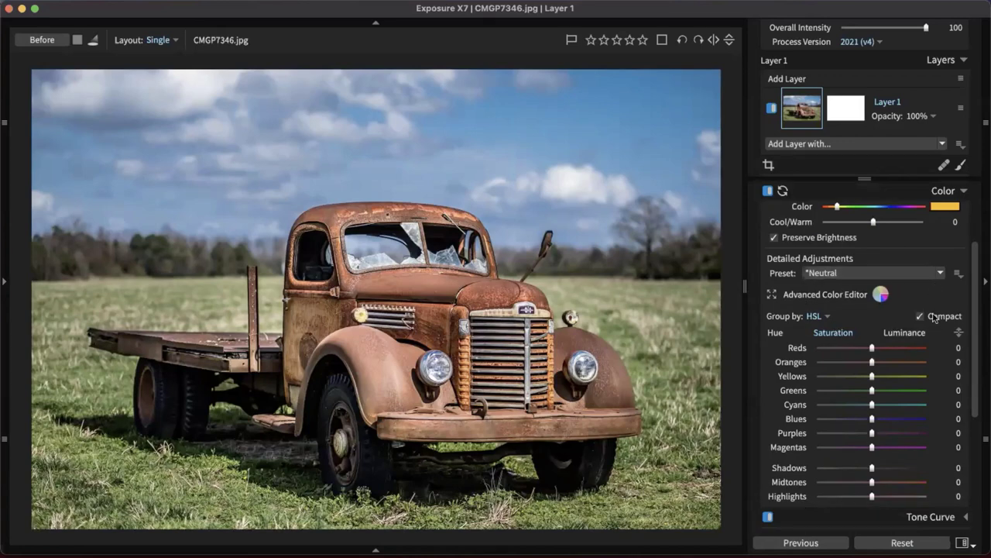
pyautogui.scroll(-3, 934, 318)
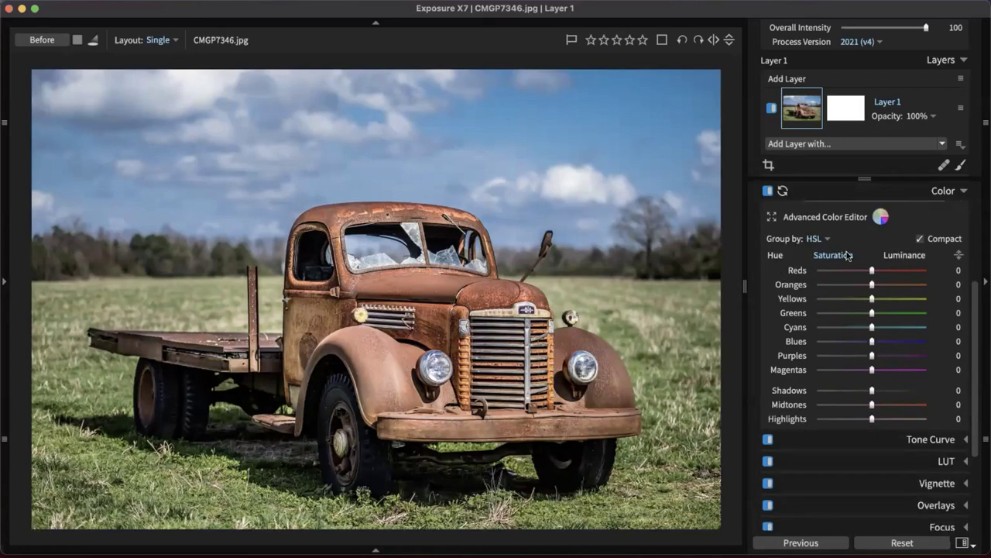
pyautogui.click(820, 239)
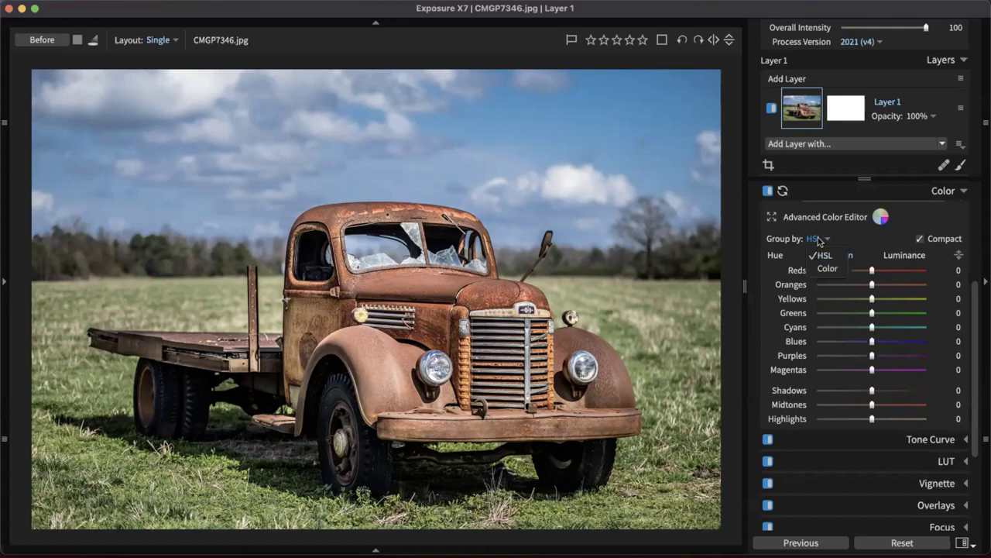
pyautogui.click(819, 240)
pyautogui.click(844, 256)
pyautogui.scroll(2, 858, 261)
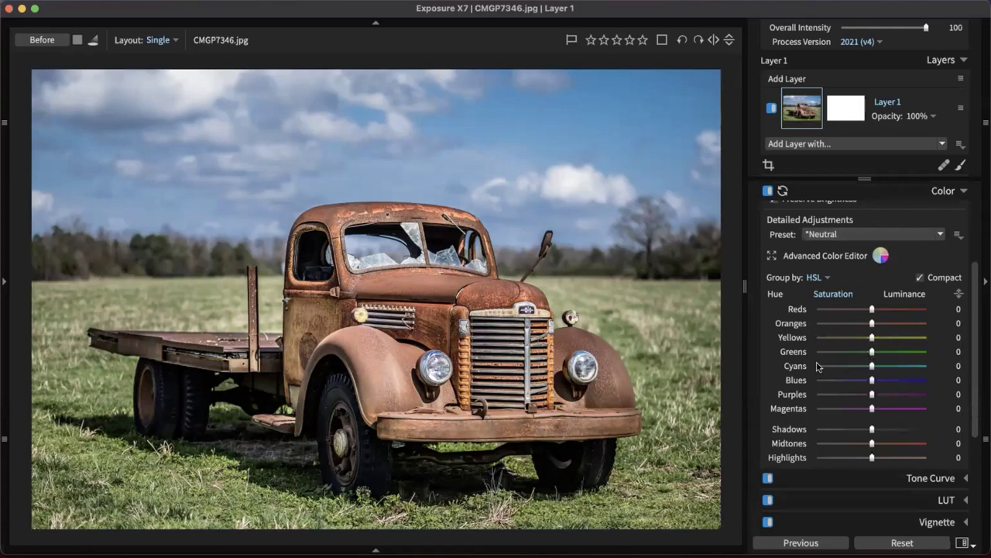
pyautogui.click(782, 295)
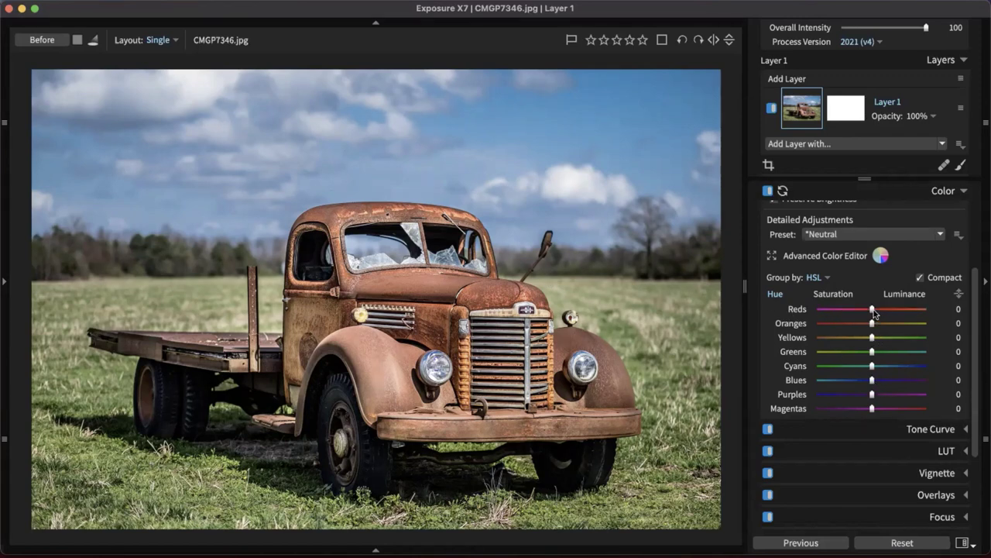
pyautogui.moveTo(872, 309); pyautogui.dragTo(885, 311)
# Shift the Oranges hue toward red, nudge Cyans, and set Greens hue to 26
pyautogui.click(872, 324)
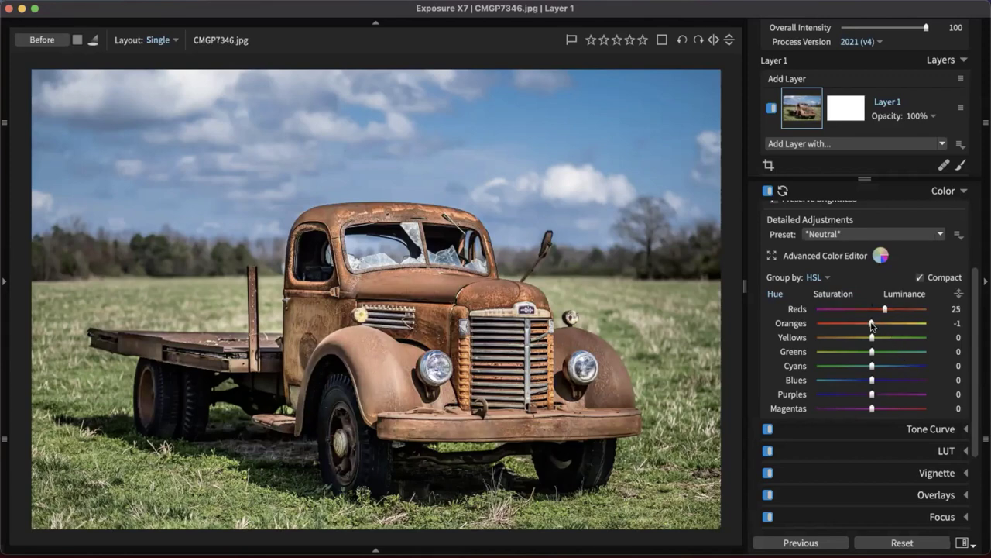
pyautogui.moveTo(873, 326); pyautogui.dragTo(858, 322)
pyautogui.moveTo(852, 318); pyautogui.dragTo(861, 326)
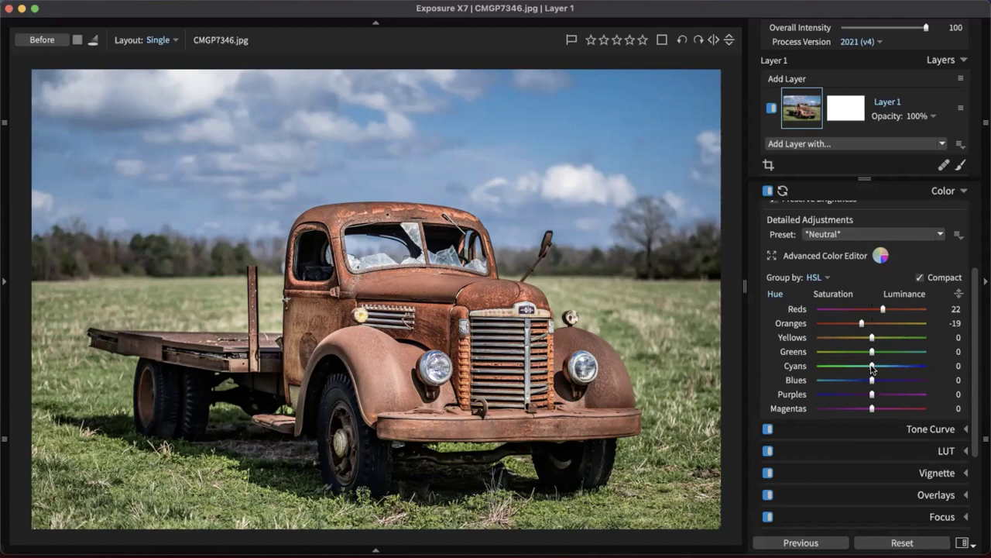
pyautogui.moveTo(872, 369); pyautogui.dragTo(873, 368)
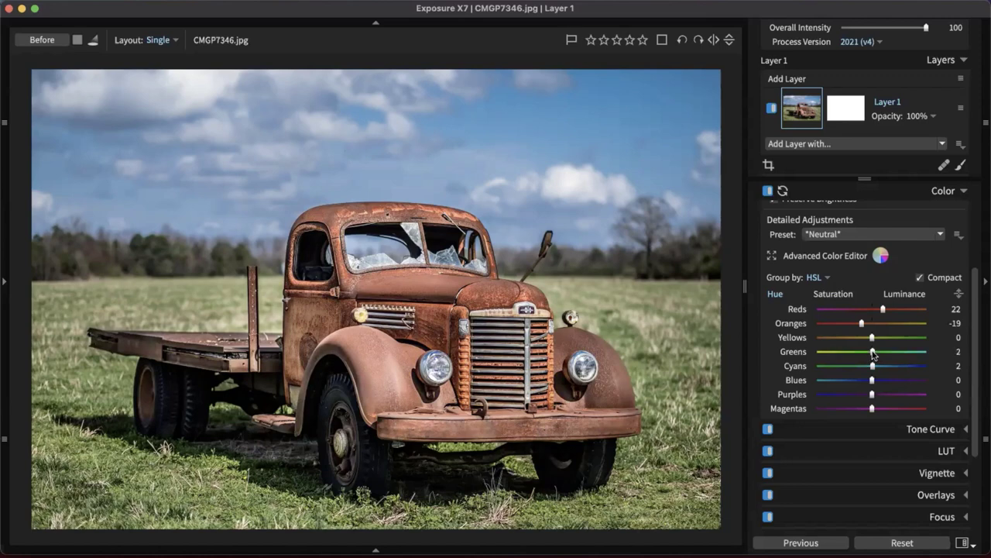
pyautogui.moveTo(873, 353); pyautogui.dragTo(890, 353)
pyautogui.moveTo(890, 351); pyautogui.dragTo(885, 352)
pyautogui.click(847, 298)
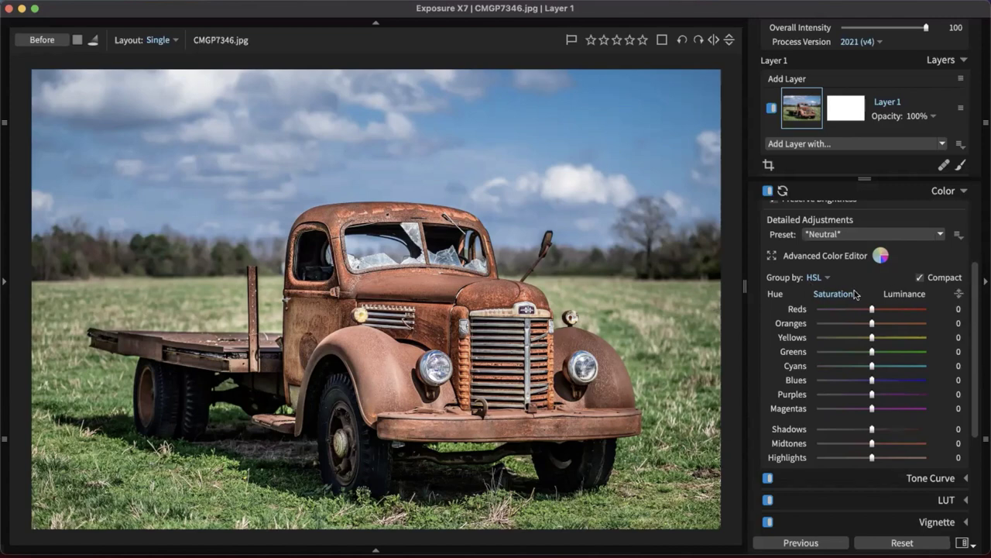
# Drag on the truck's rust and grille to set saturation: Reds 56, Oranges 21, Cyans -15, Blues -17
pyautogui.click(776, 294)
pyautogui.click(959, 295)
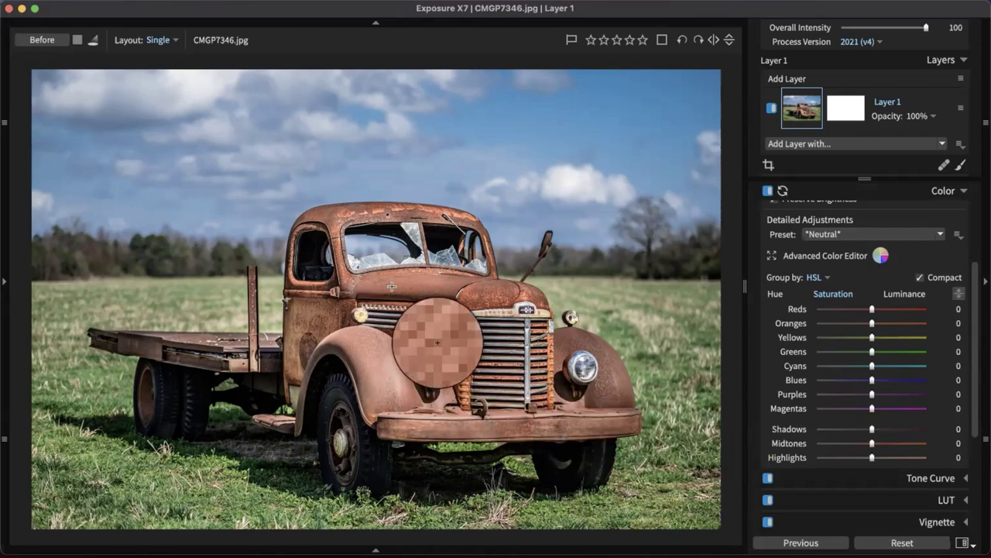
pyautogui.moveTo(490, 292); pyautogui.dragTo(472, 269)
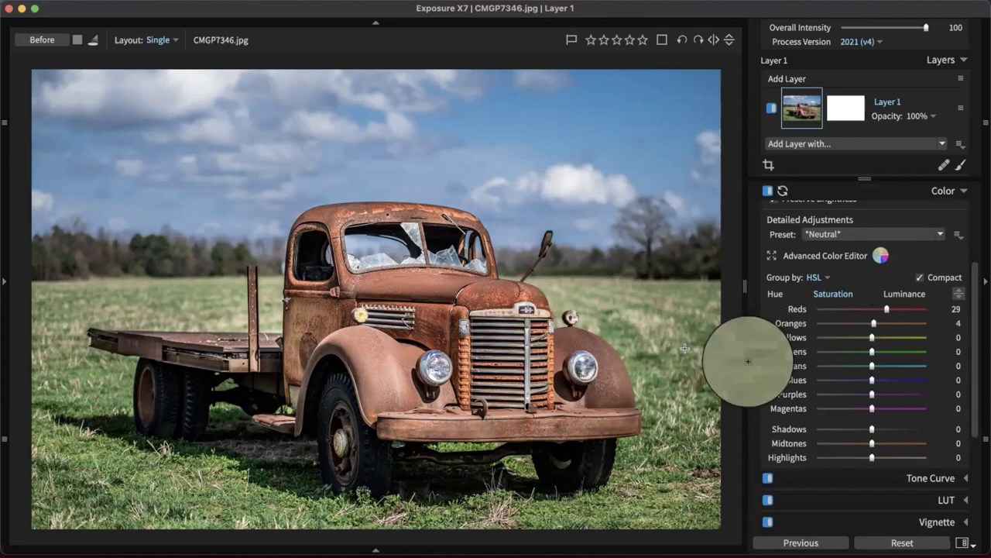
pyautogui.moveTo(610, 393); pyautogui.dragTo(614, 376)
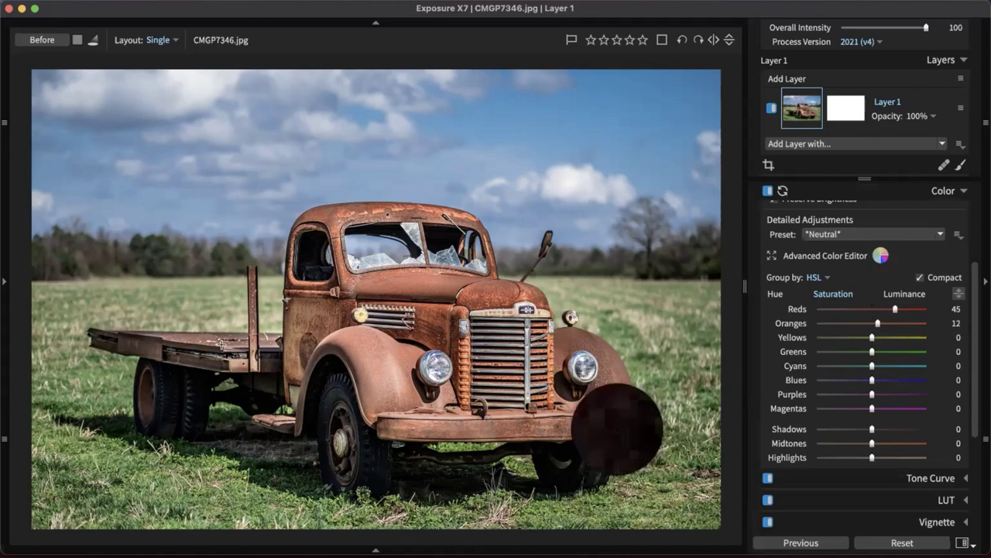
pyautogui.moveTo(199, 359); pyautogui.dragTo(198, 345)
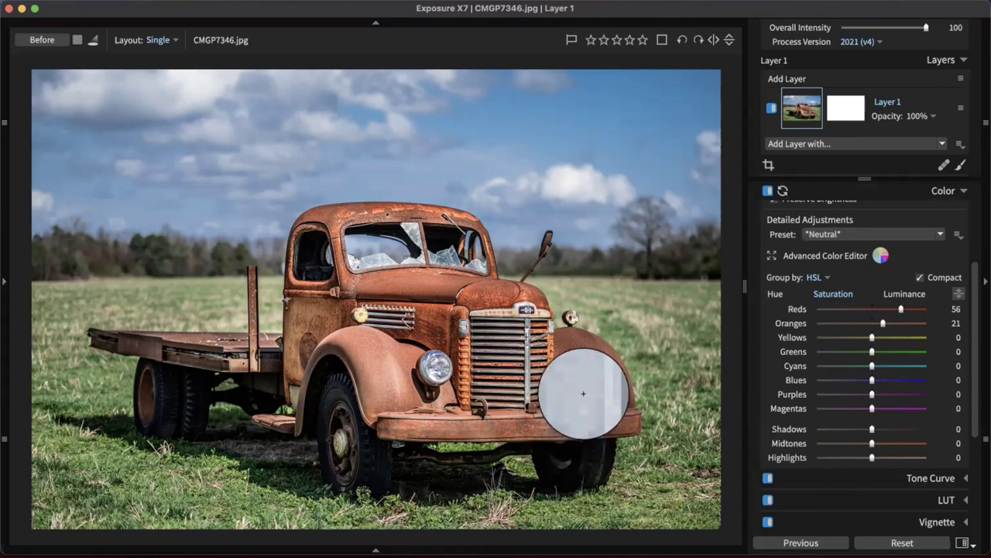
pyautogui.moveTo(526, 340); pyautogui.dragTo(527, 363)
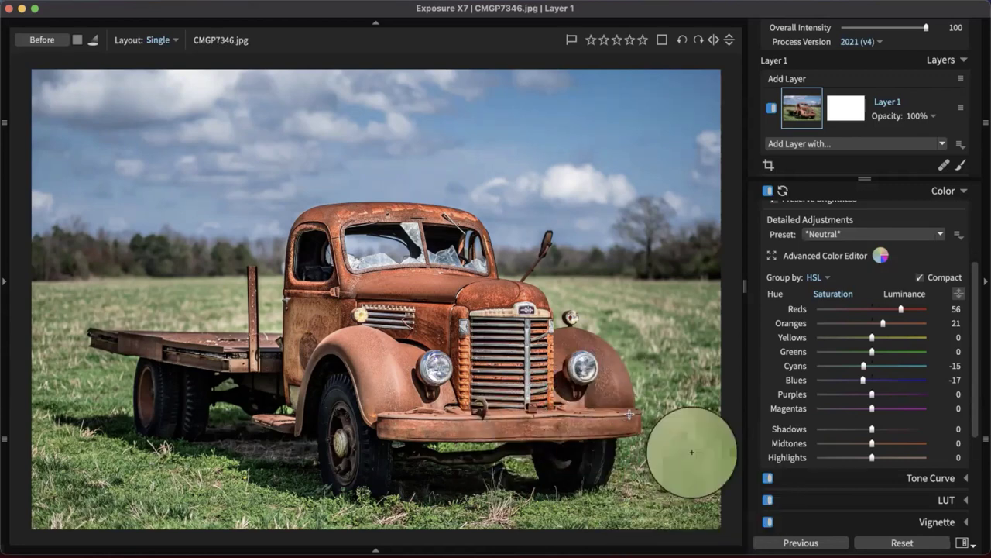
pyautogui.click(959, 292)
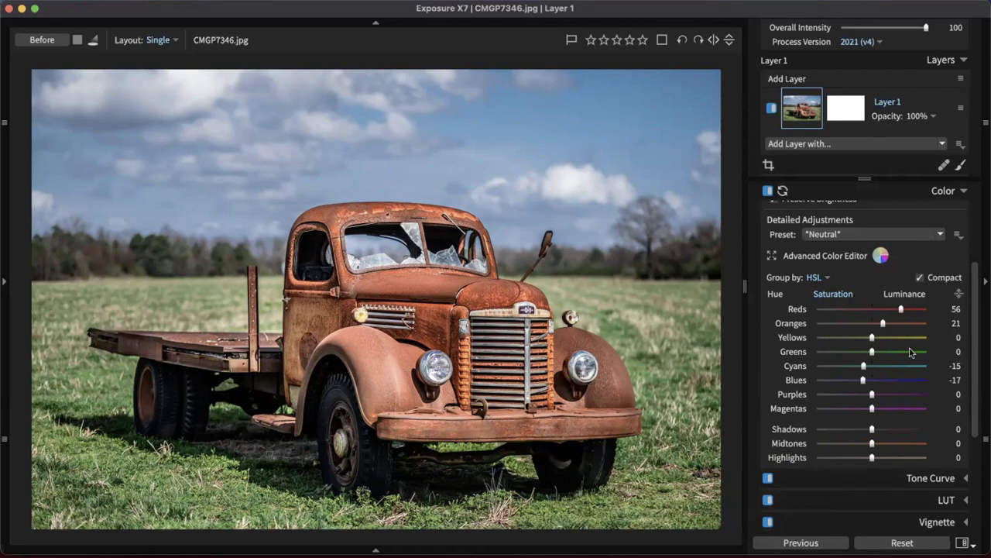
# Set the Oranges luminance to -28 on the HSL Luminance tab
pyautogui.click(918, 294)
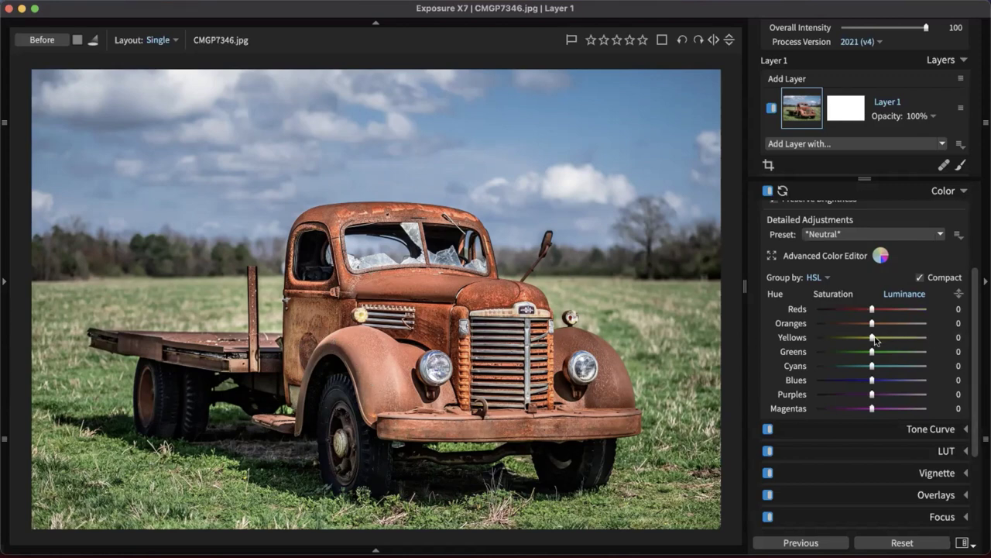
pyautogui.moveTo(870, 326); pyautogui.dragTo(860, 328)
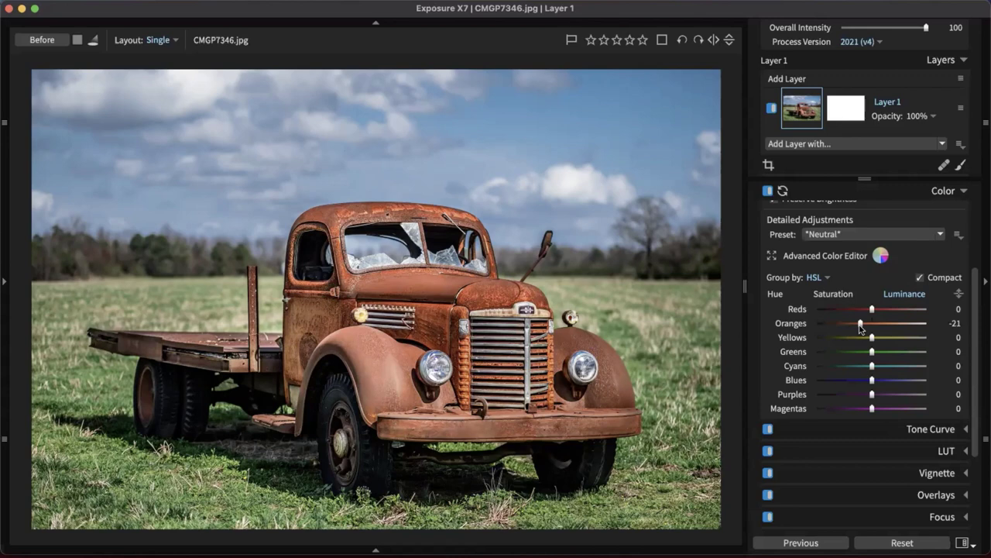
pyautogui.moveTo(860, 328); pyautogui.dragTo(858, 327)
# Apply the Milky Blacks tone curve preset and toggle the curve off and on to compare
pyautogui.click(955, 190)
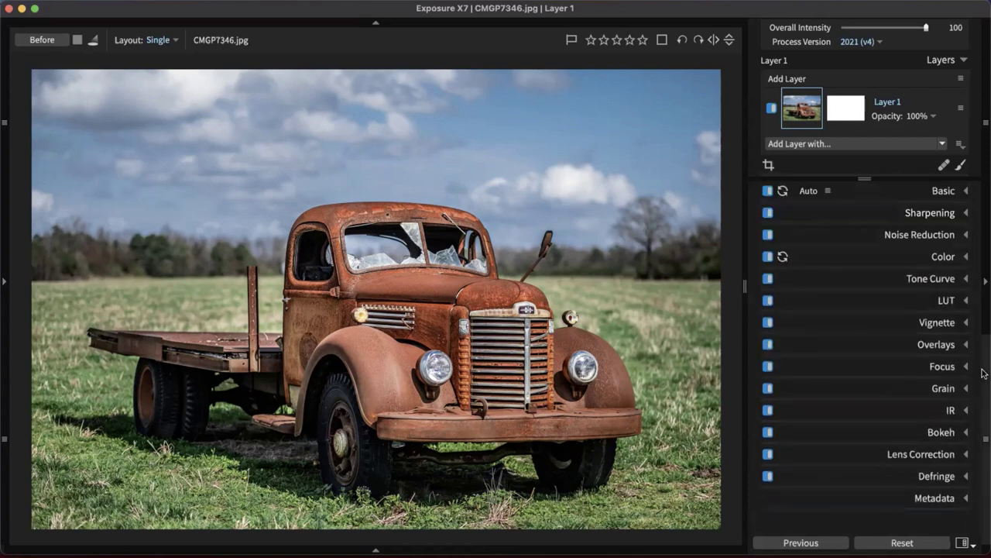
pyautogui.moveTo(985, 370)
pyautogui.click(904, 279)
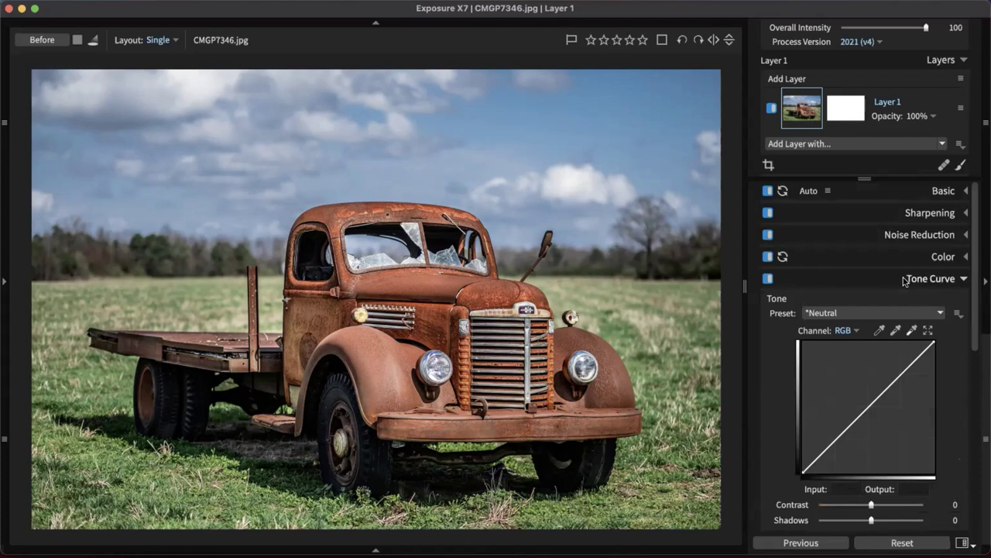
pyautogui.scroll(-1, 921, 237)
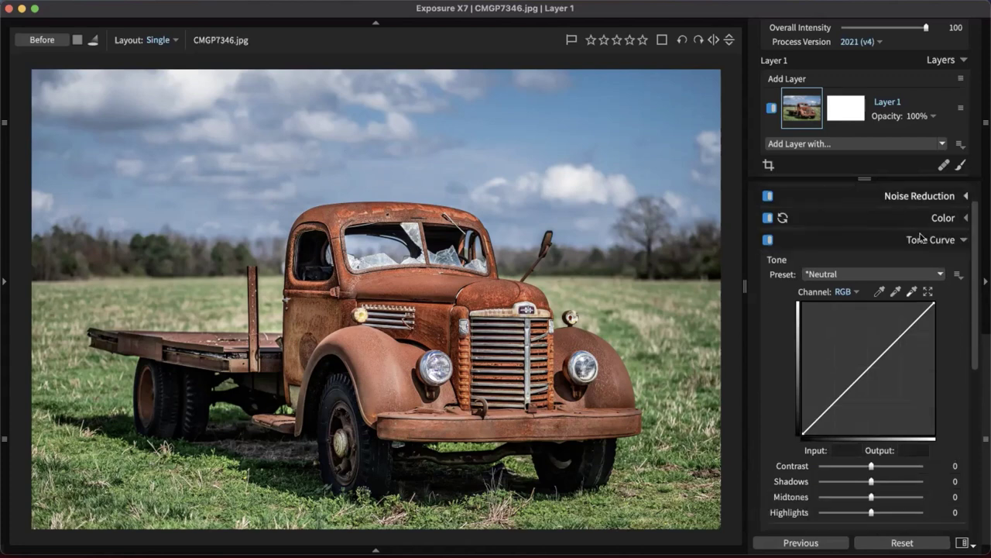
pyautogui.scroll(-1, 921, 239)
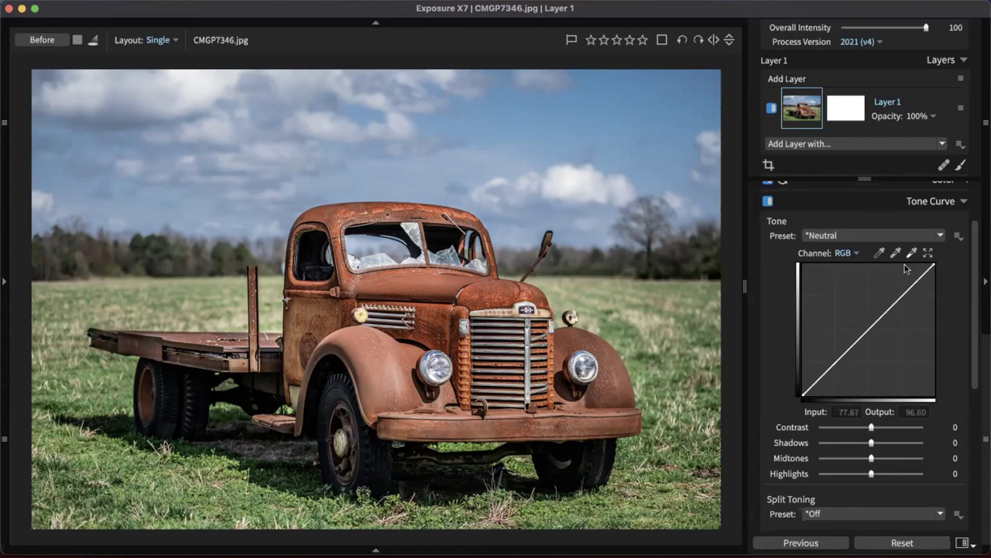
pyautogui.click(941, 235)
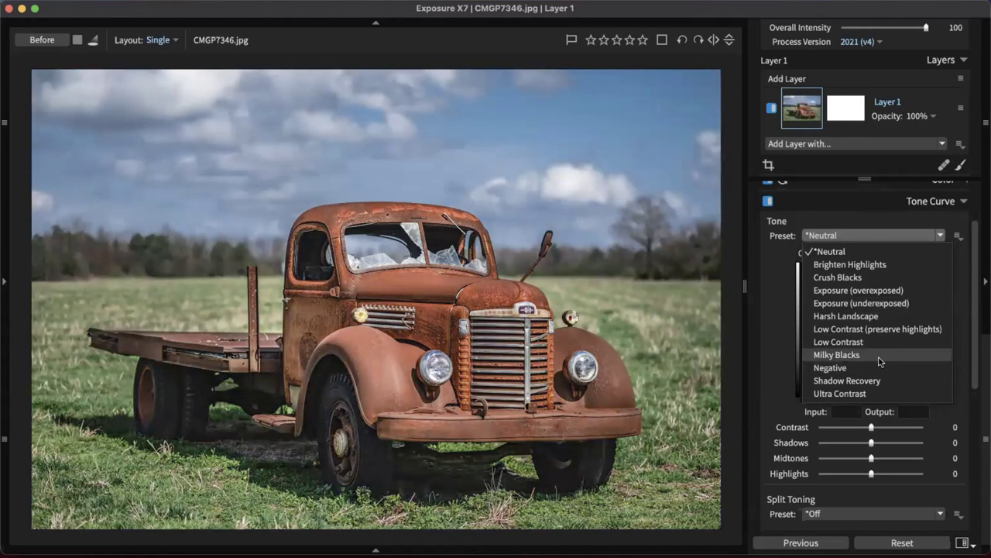
pyautogui.click(881, 362)
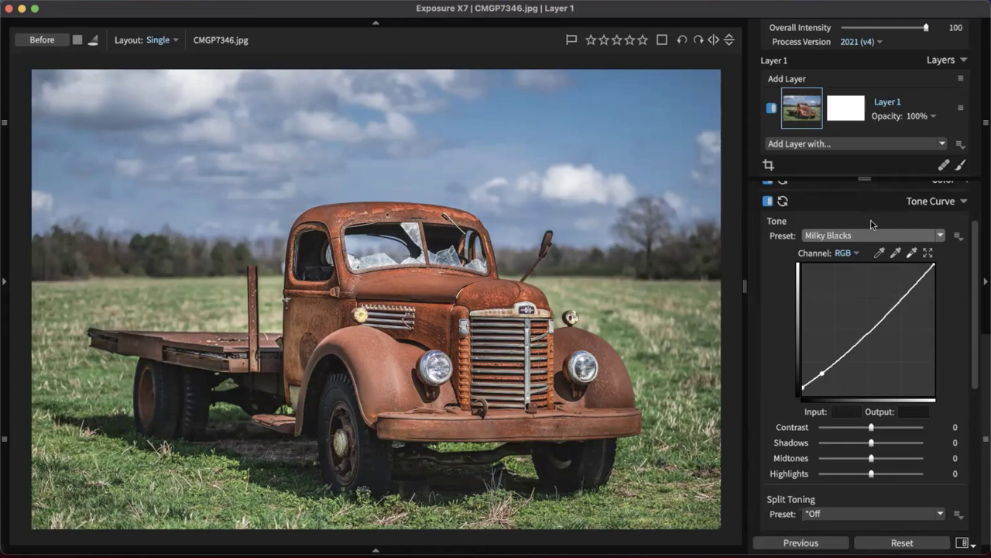
pyautogui.click(768, 202)
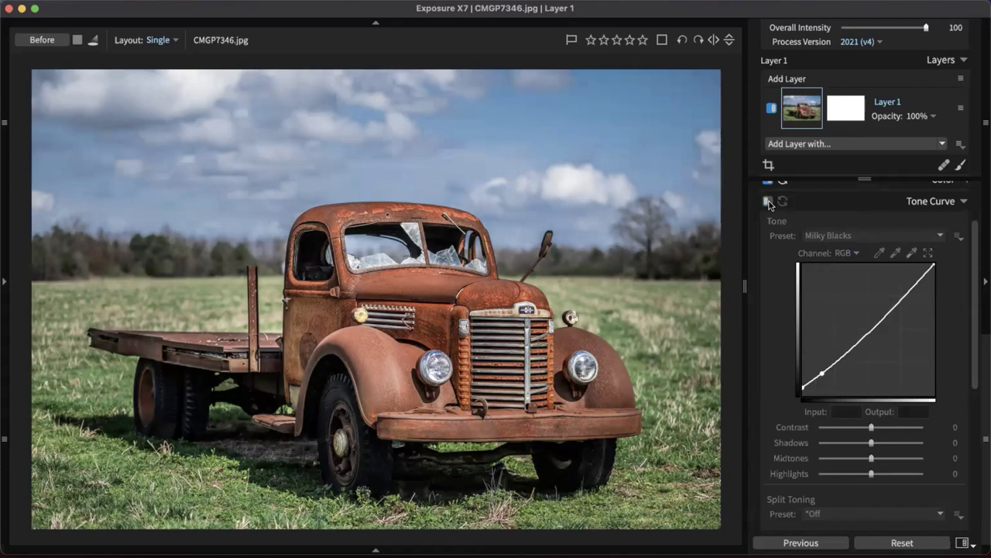
pyautogui.click(769, 202)
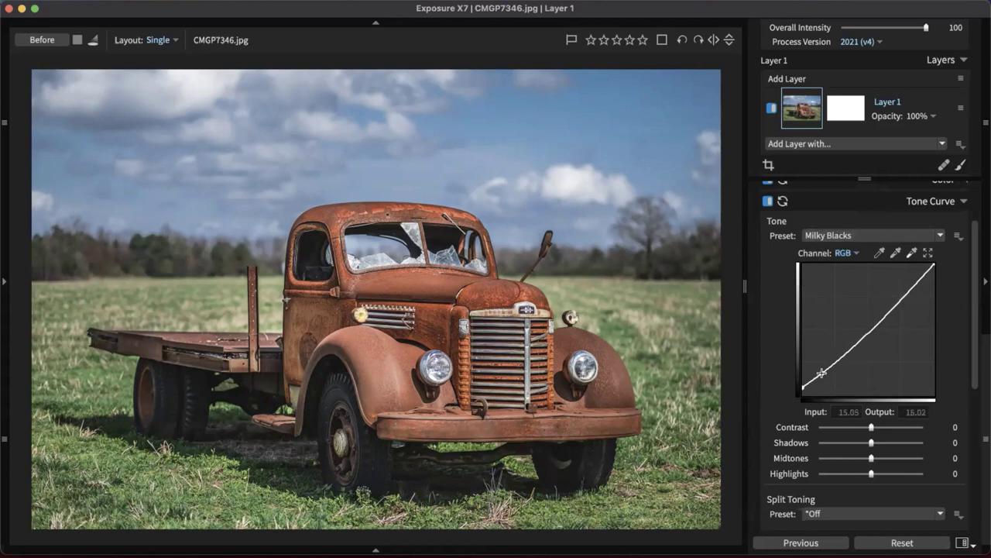
# Deepen the black point, lower the white point slightly, add a shadow point, and set Midtones to 7
pyautogui.moveTo(821, 374); pyautogui.dragTo(762, 376)
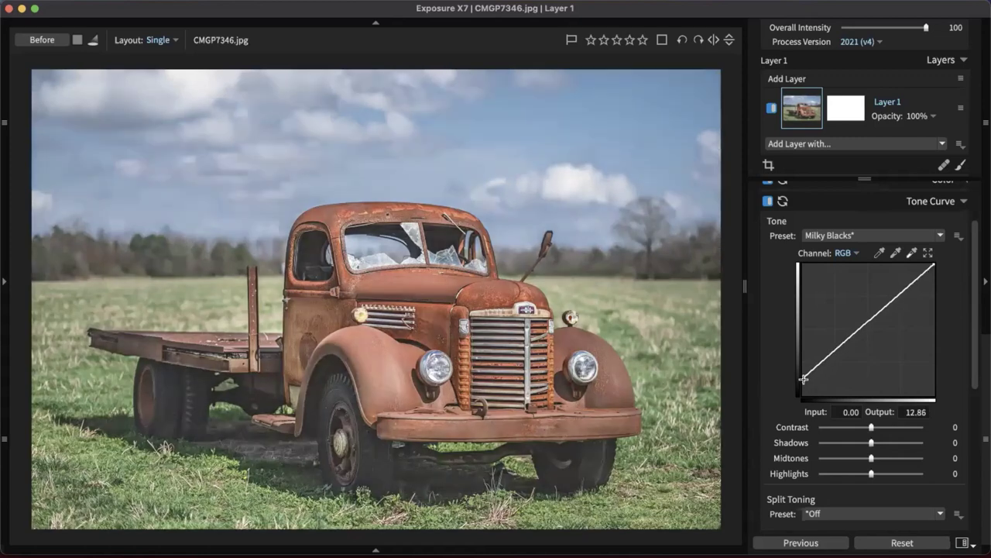
pyautogui.moveTo(804, 380); pyautogui.dragTo(793, 392)
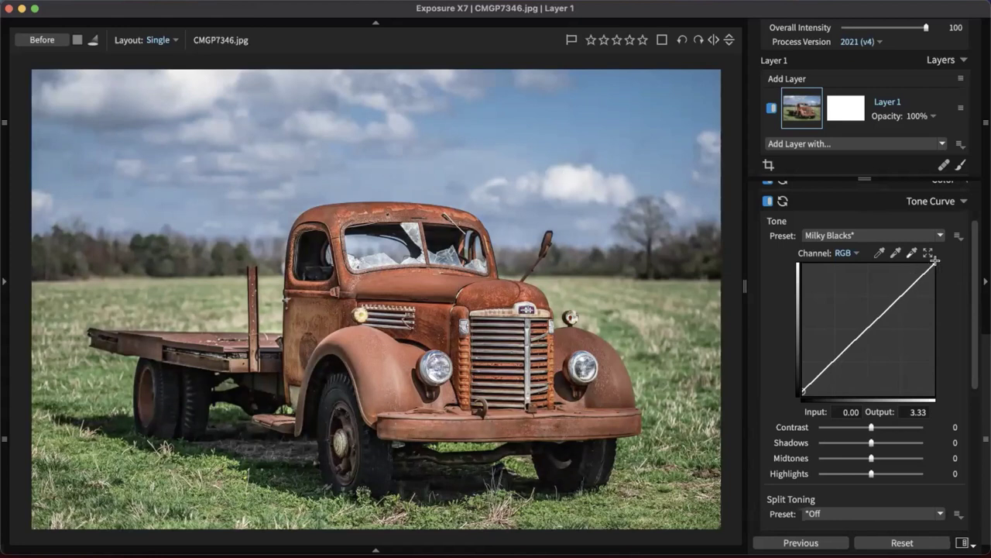
pyautogui.moveTo(934, 265); pyautogui.dragTo(937, 269)
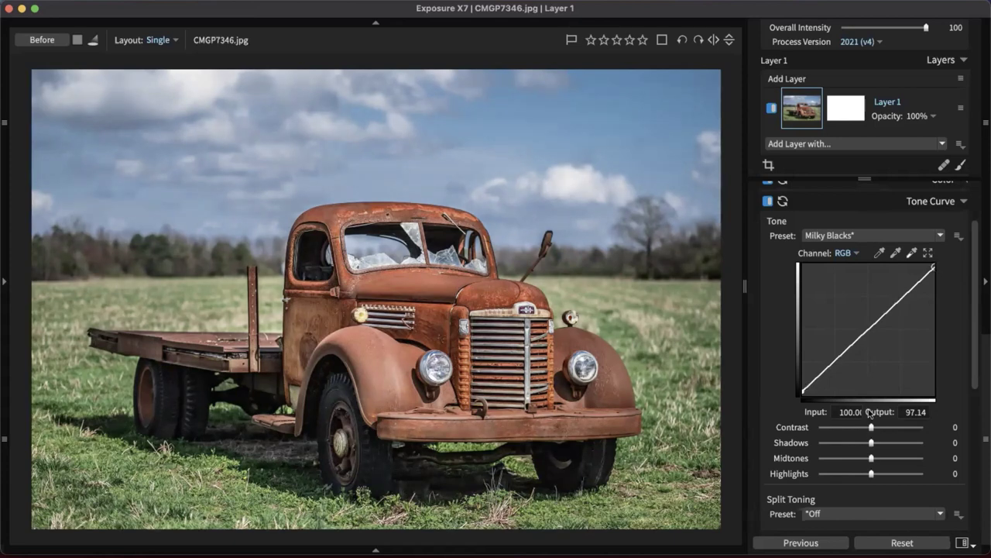
pyautogui.moveTo(820, 378); pyautogui.dragTo(825, 374)
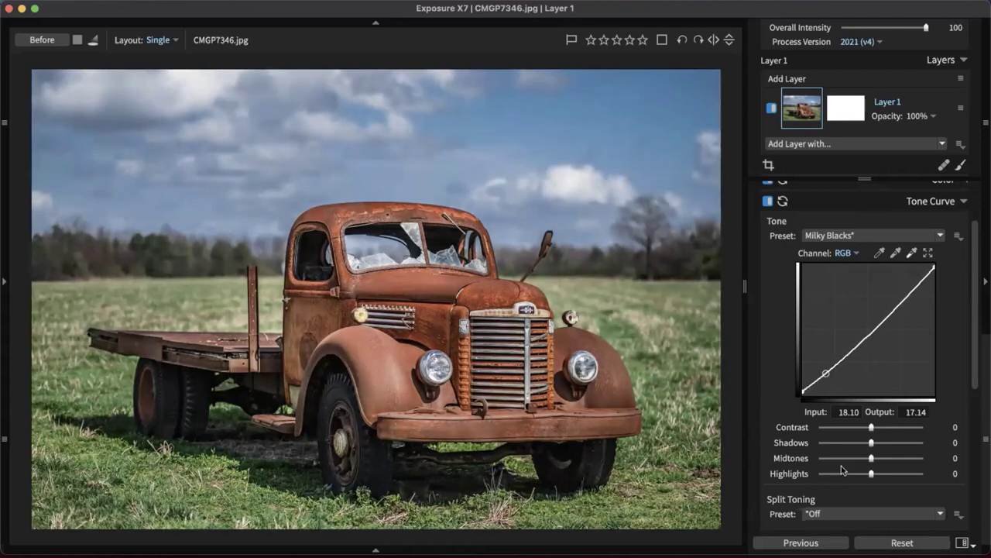
pyautogui.moveTo(874, 429); pyautogui.dragTo(875, 460)
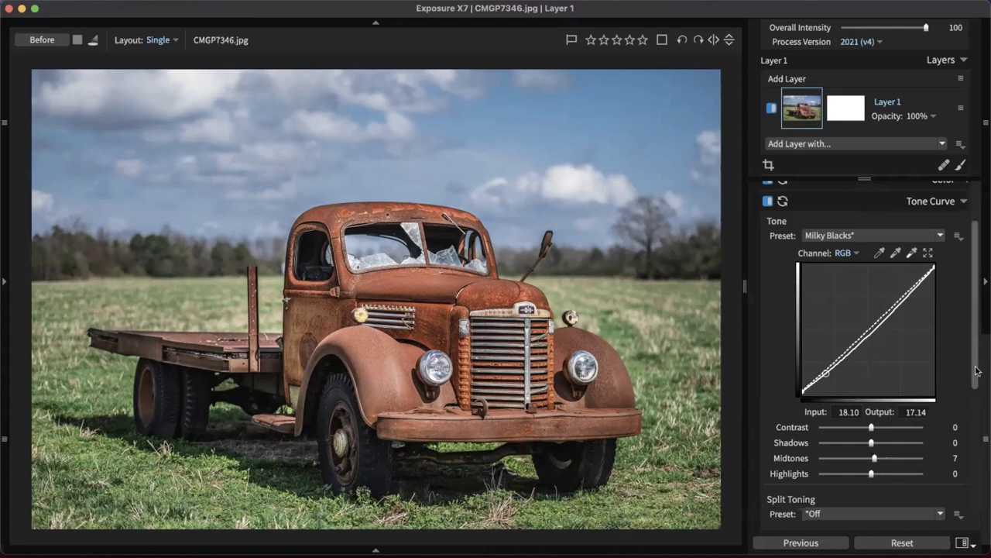
pyautogui.scroll(-5, 977, 371)
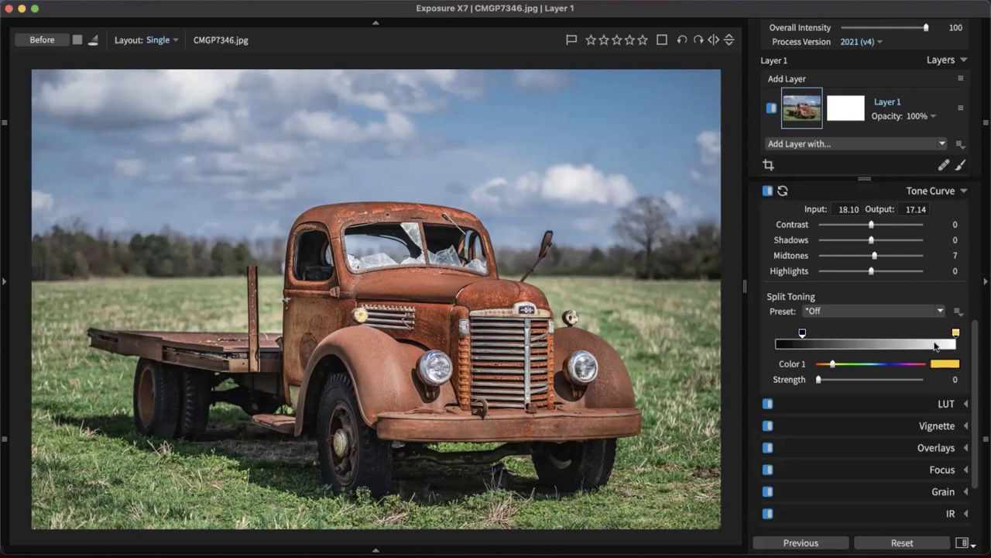
# Apply the Creamy Highlights/Cyan Shadows split toning preset at Strength 12
pyautogui.click(904, 312)
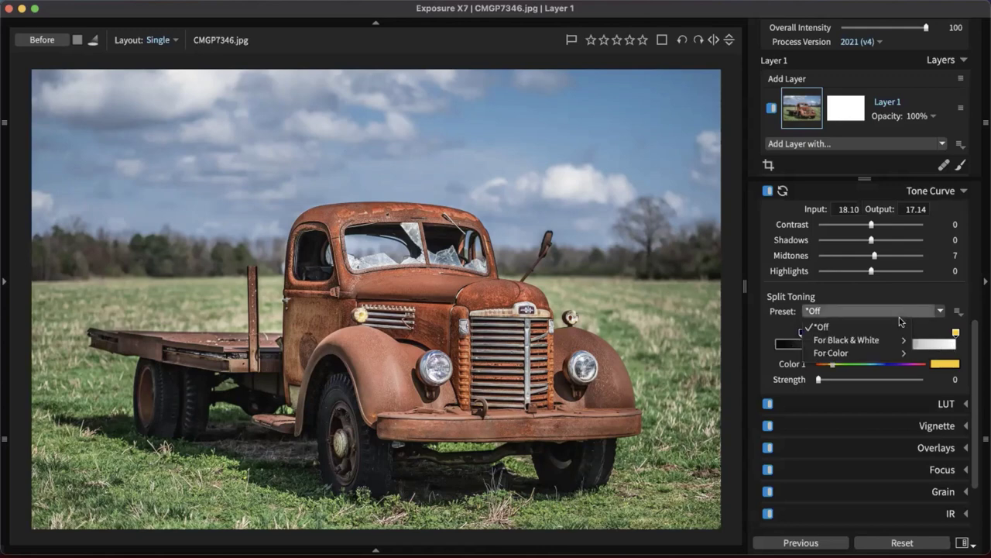
pyautogui.moveTo(889, 337)
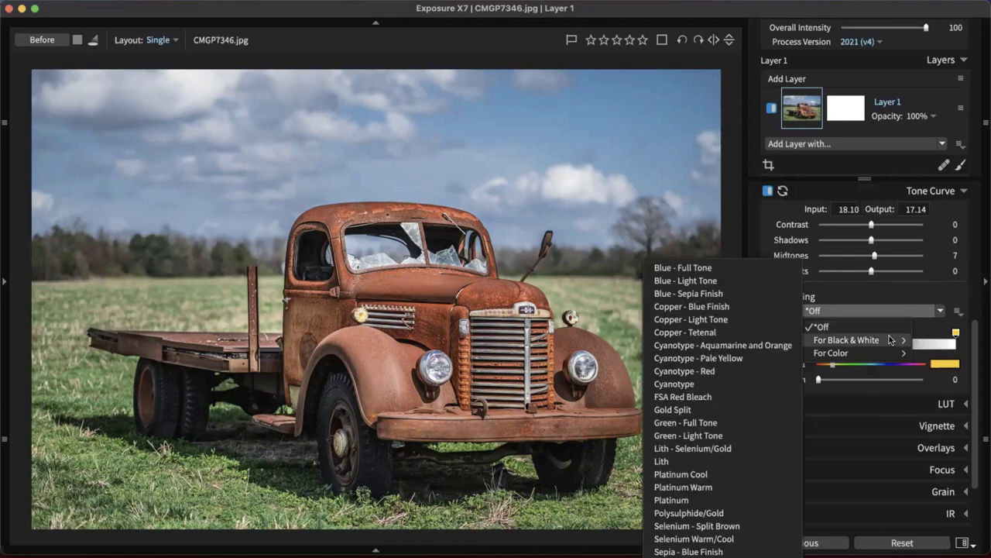
pyautogui.moveTo(852, 352)
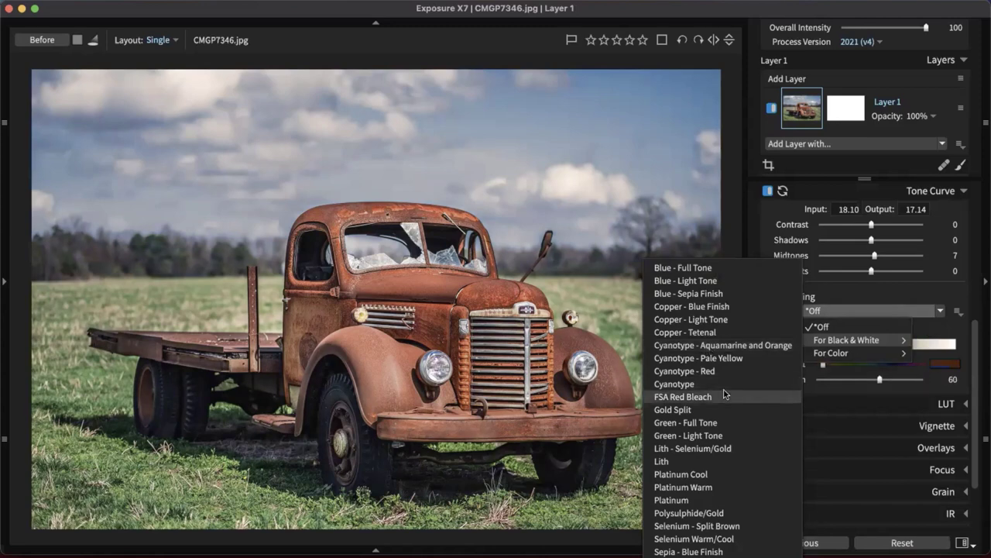
pyautogui.moveTo(818, 354)
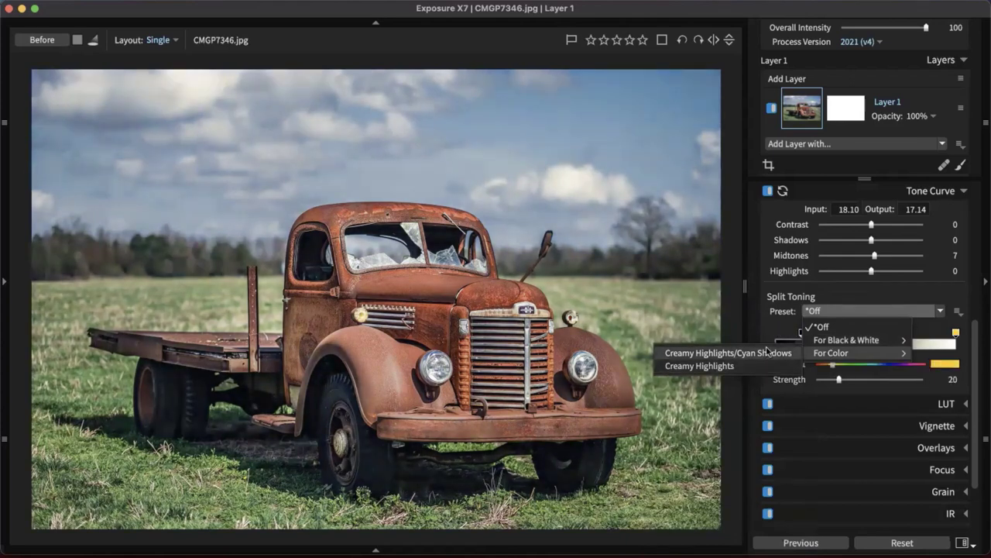
pyautogui.click(767, 352)
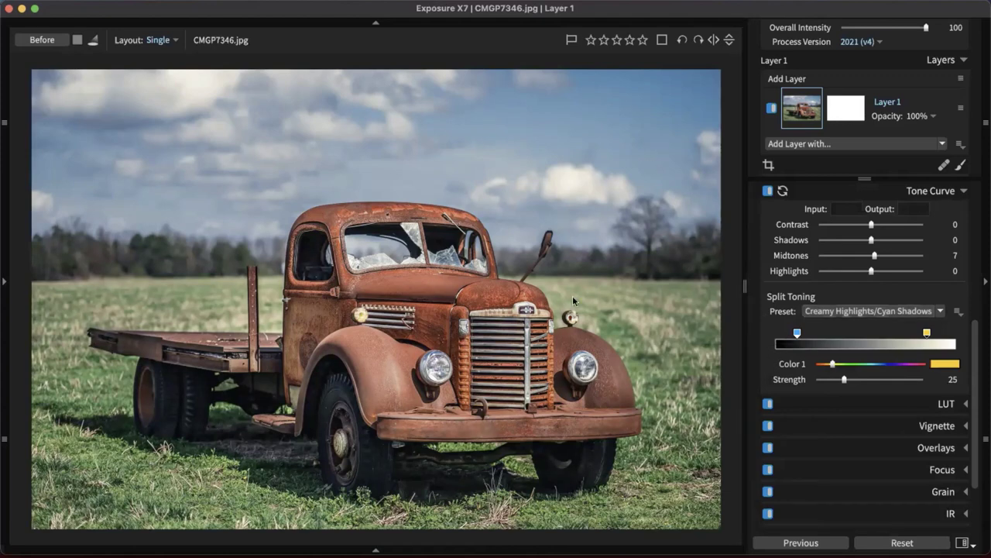
pyautogui.moveTo(845, 383); pyautogui.dragTo(832, 384)
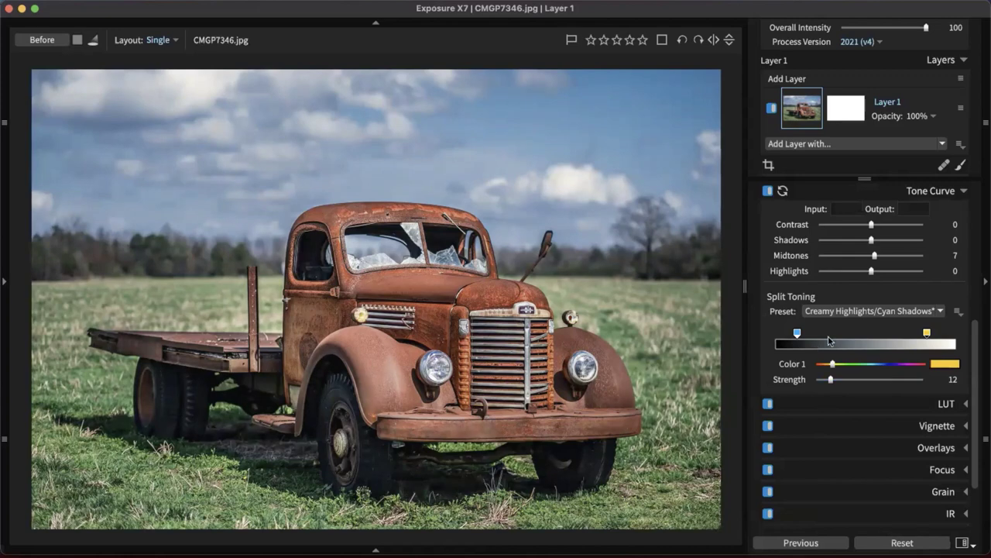
pyautogui.click(862, 380)
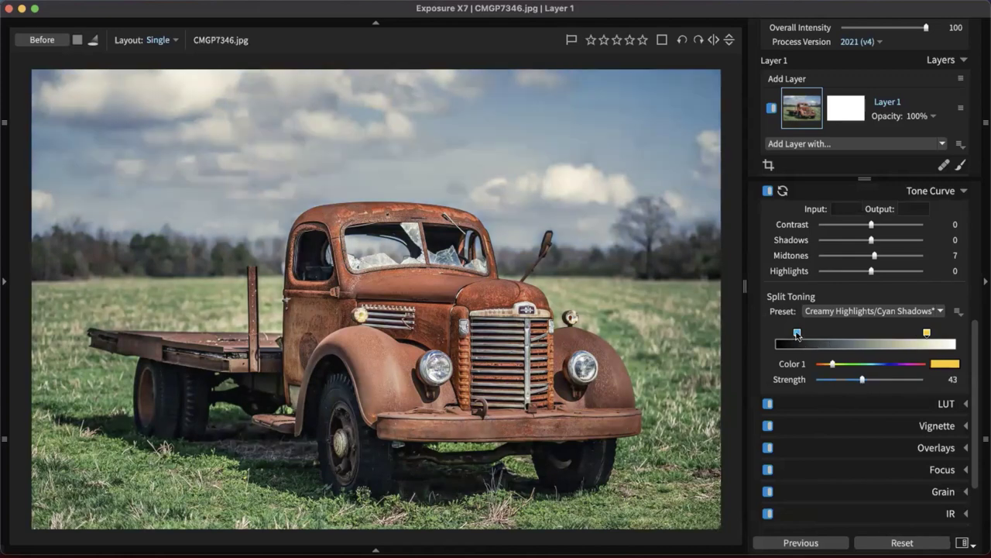
pyautogui.click(797, 333)
pyautogui.moveTo(852, 379); pyautogui.dragTo(829, 383)
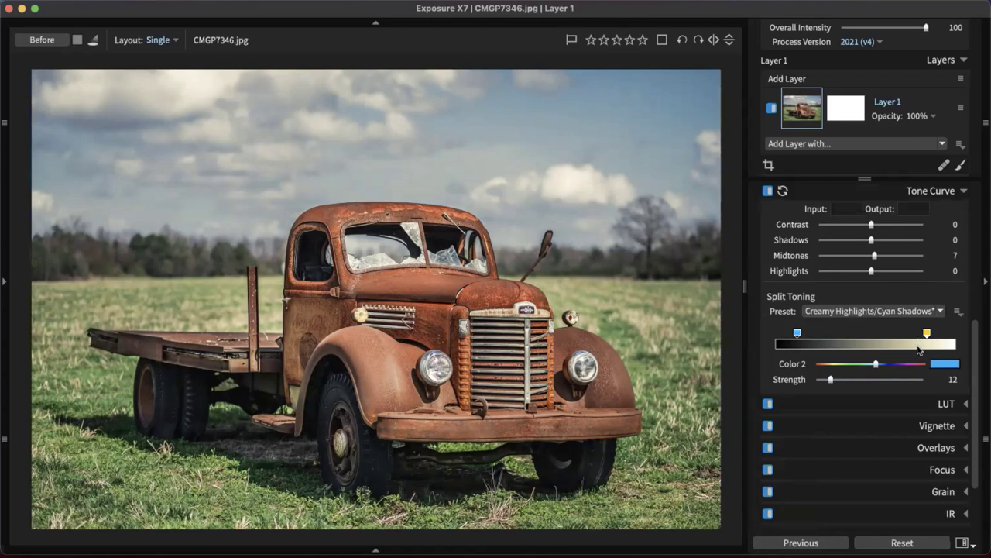
pyautogui.click(926, 195)
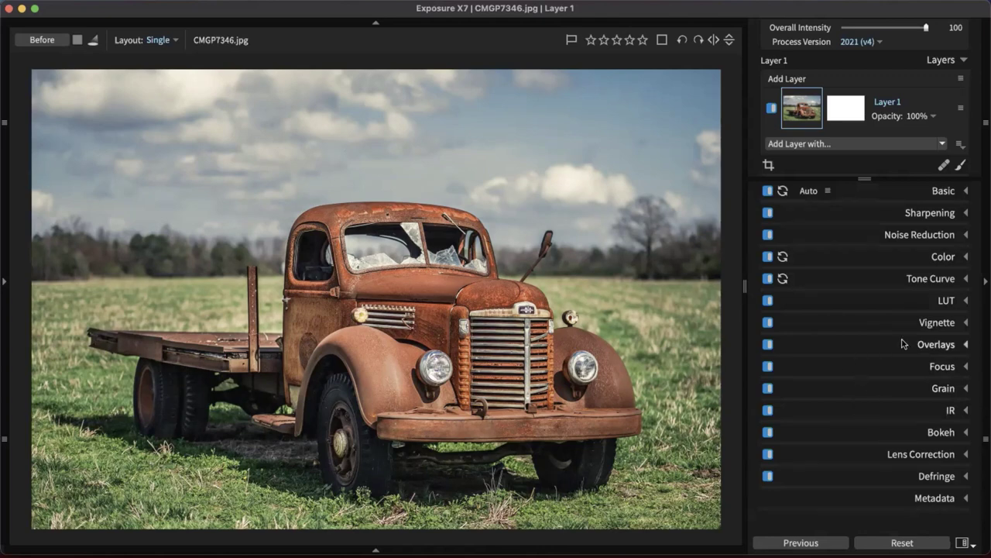
# Apply the Distortion - Large Lumps vignette preset and centre it on the truck
pyautogui.click(928, 323)
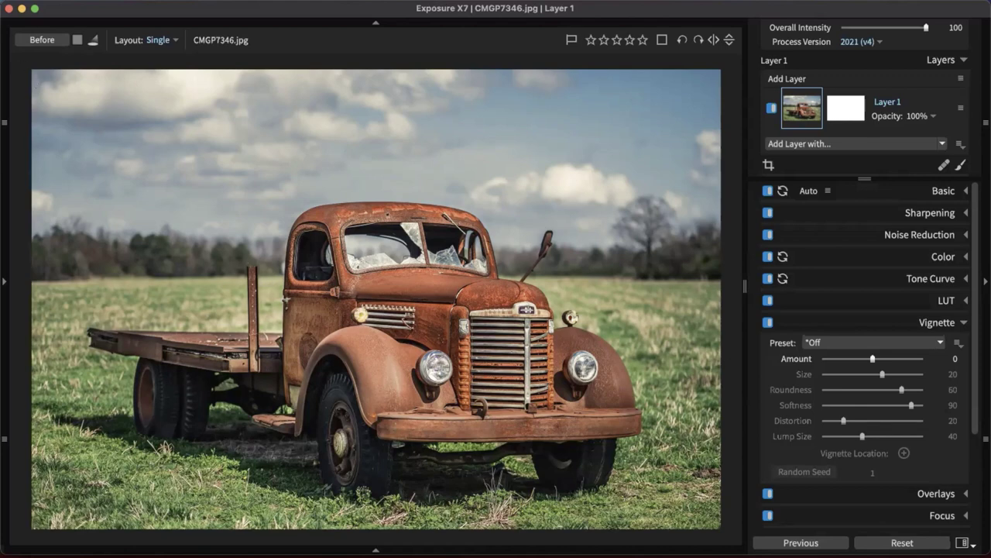
pyautogui.click(896, 343)
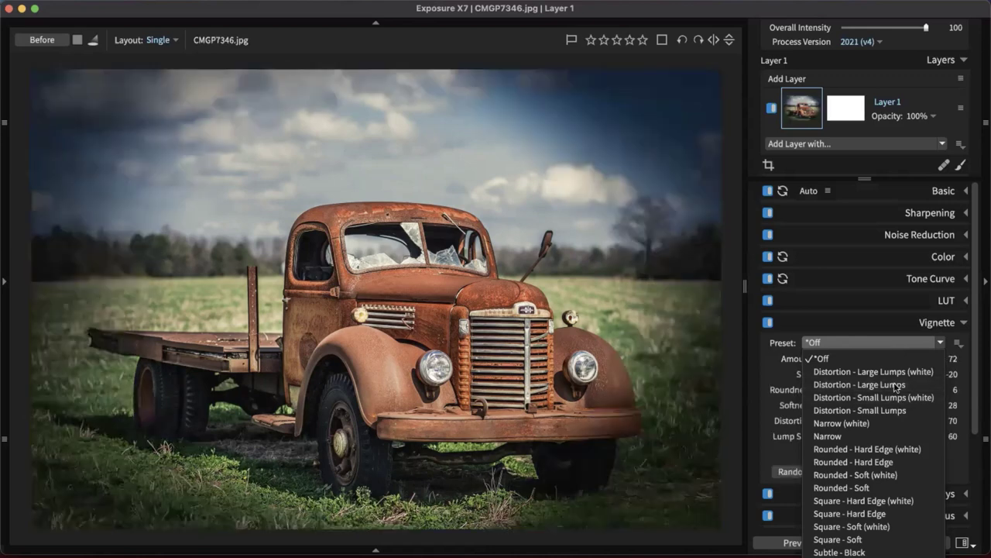
pyautogui.click(895, 385)
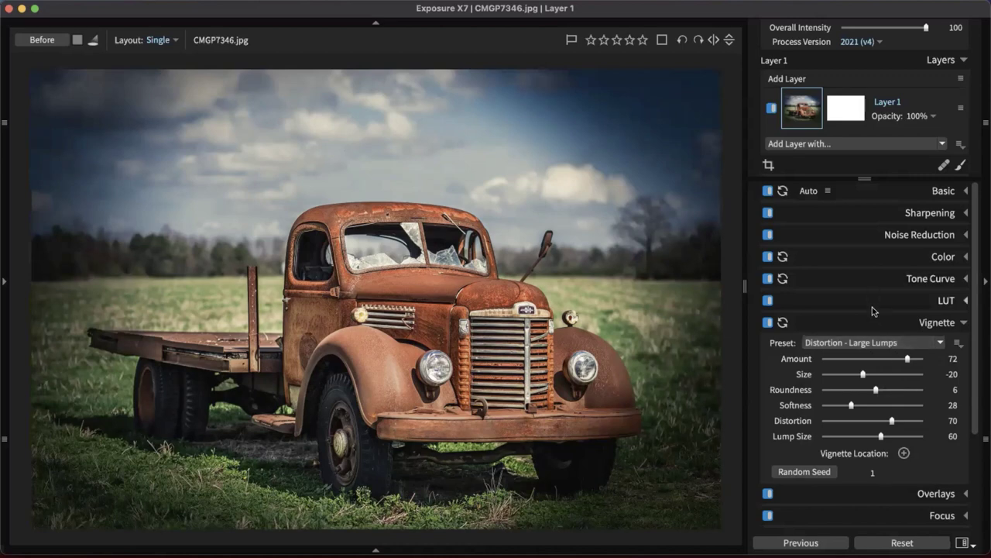
pyautogui.scroll(-3, 904, 410)
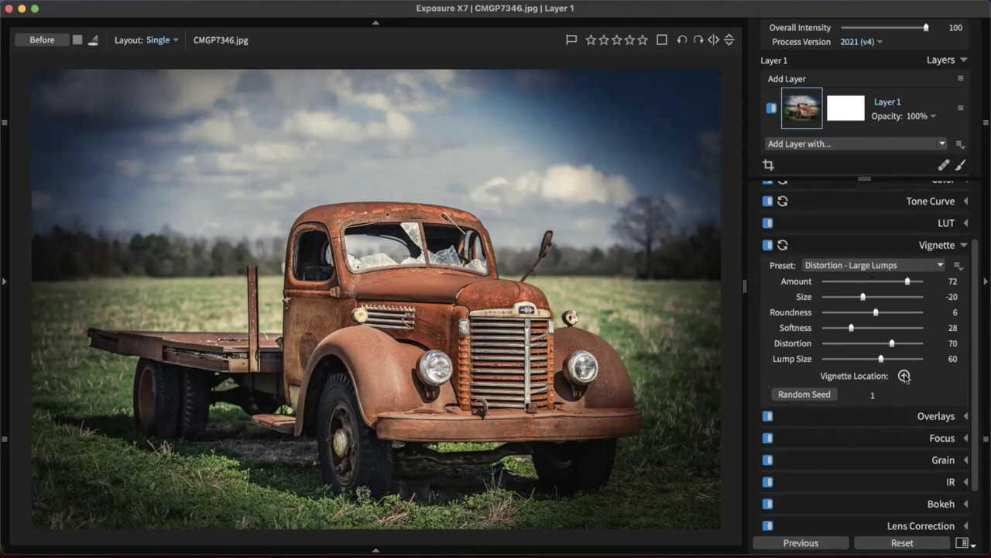
pyautogui.click(904, 376)
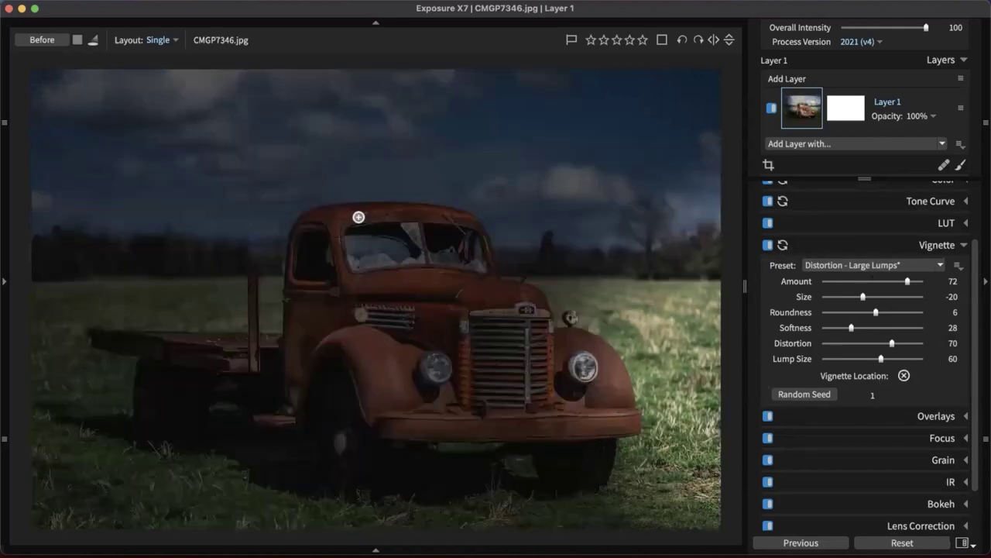
pyautogui.moveTo(359, 214)
pyautogui.mouseDown()
pyautogui.moveTo(352, 335)
pyautogui.moveTo(403, 185)
pyautogui.moveTo(399, 238)
pyautogui.mouseUp()
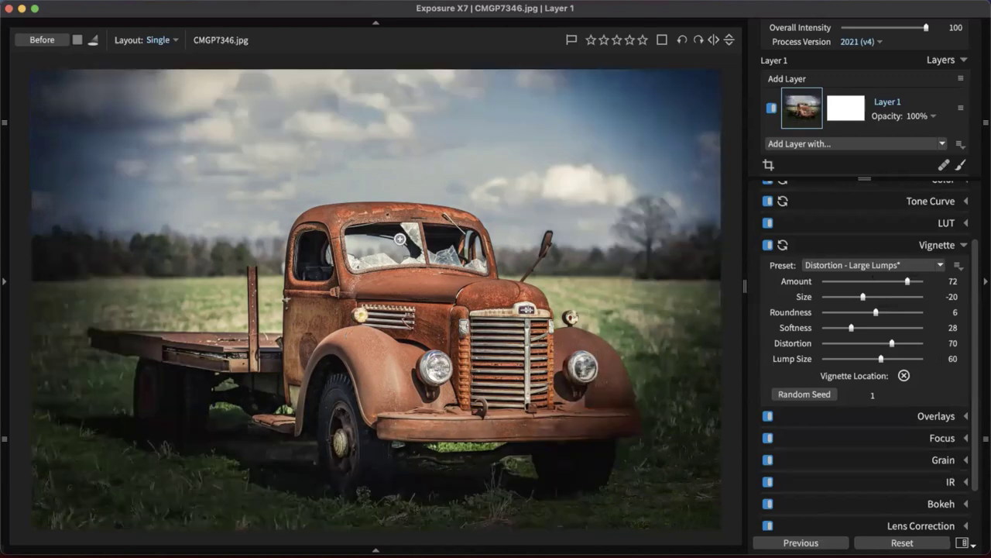
pyautogui.click(364, 363)
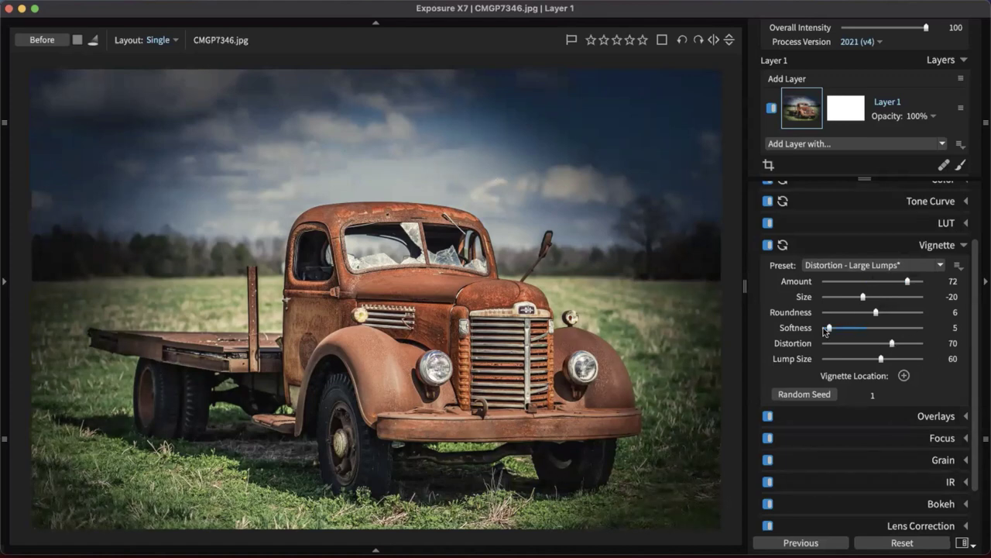
# Set vignette Softness 45, Distortion 28, Lump Size 46 and generate a new random shape
pyautogui.moveTo(826, 330); pyautogui.dragTo(823, 330)
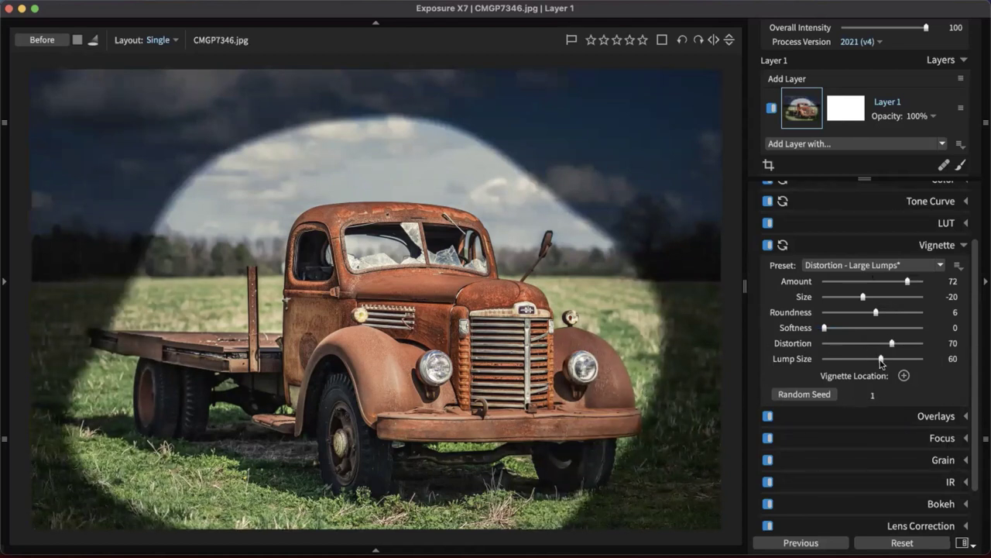
pyautogui.moveTo(881, 360); pyautogui.dragTo(851, 343)
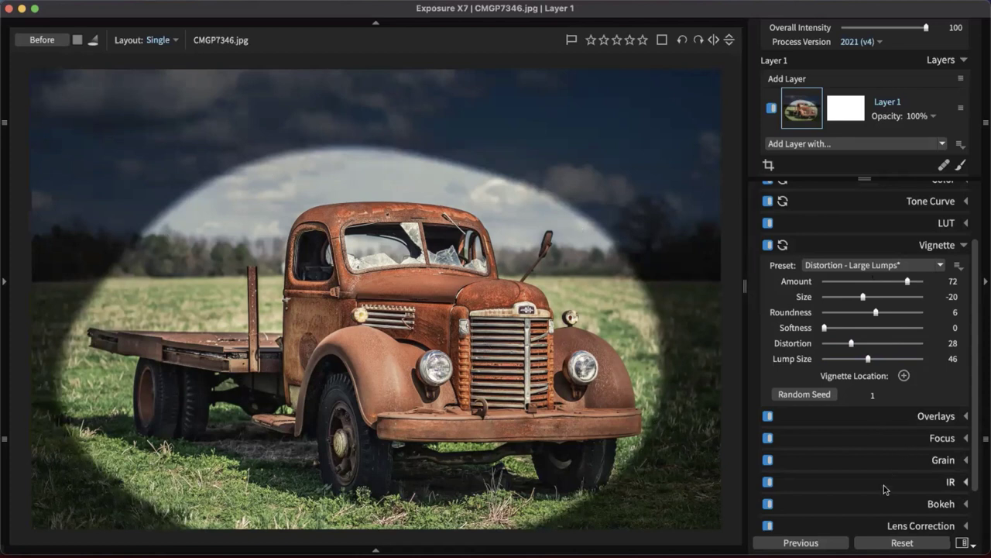
pyautogui.click(808, 395)
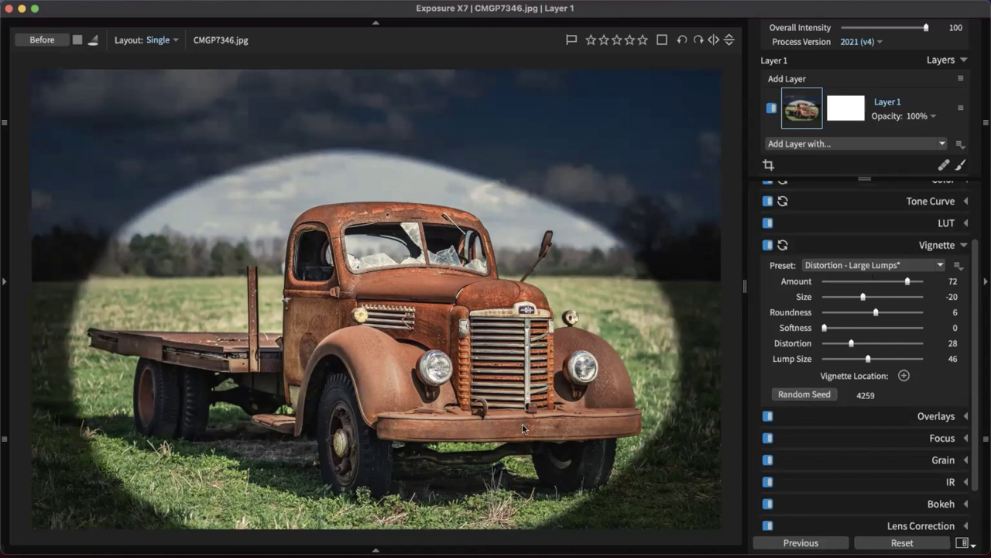
pyautogui.click(810, 397)
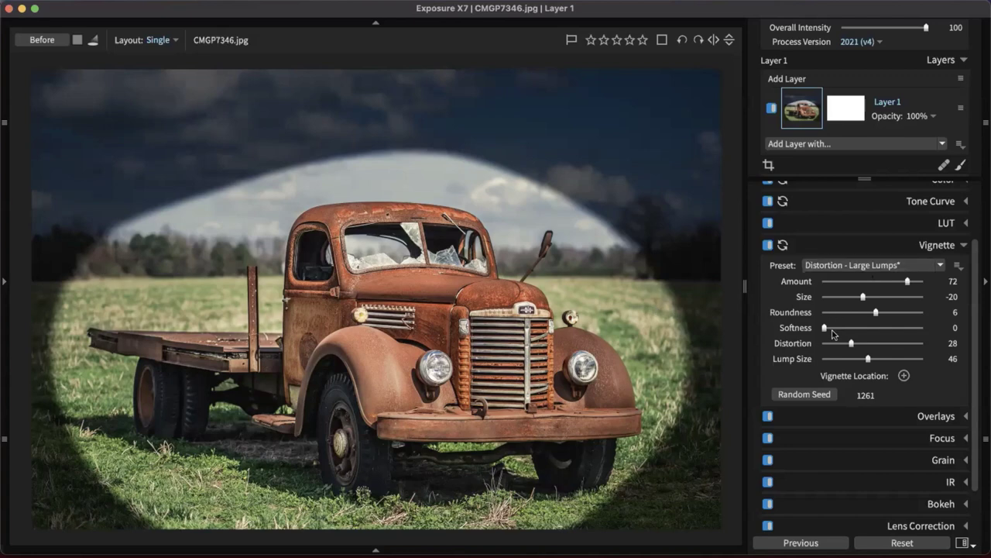
pyautogui.moveTo(825, 328); pyautogui.dragTo(869, 335)
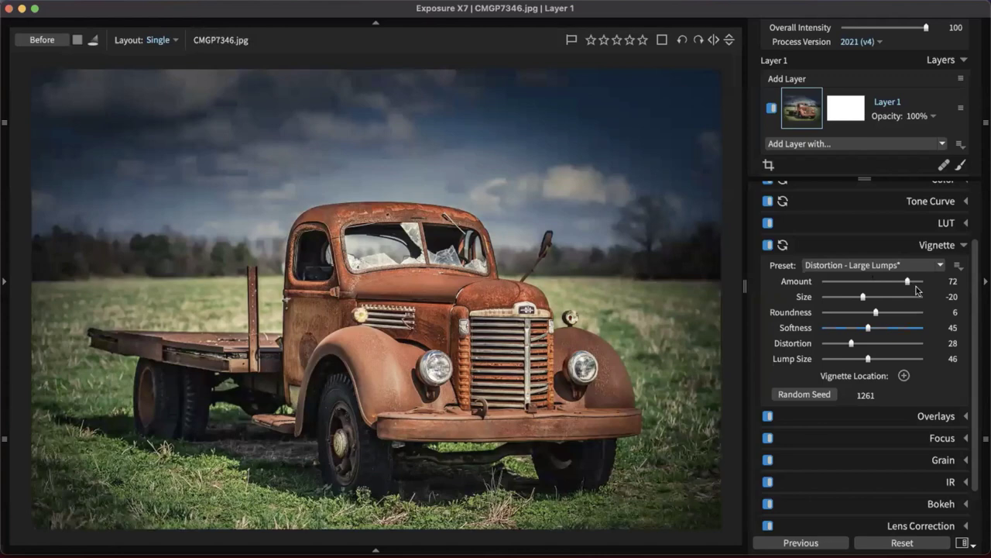
# Lower the vignette Amount to 13, comparing with the vignette switched off and on
pyautogui.moveTo(906, 281); pyautogui.dragTo(880, 283)
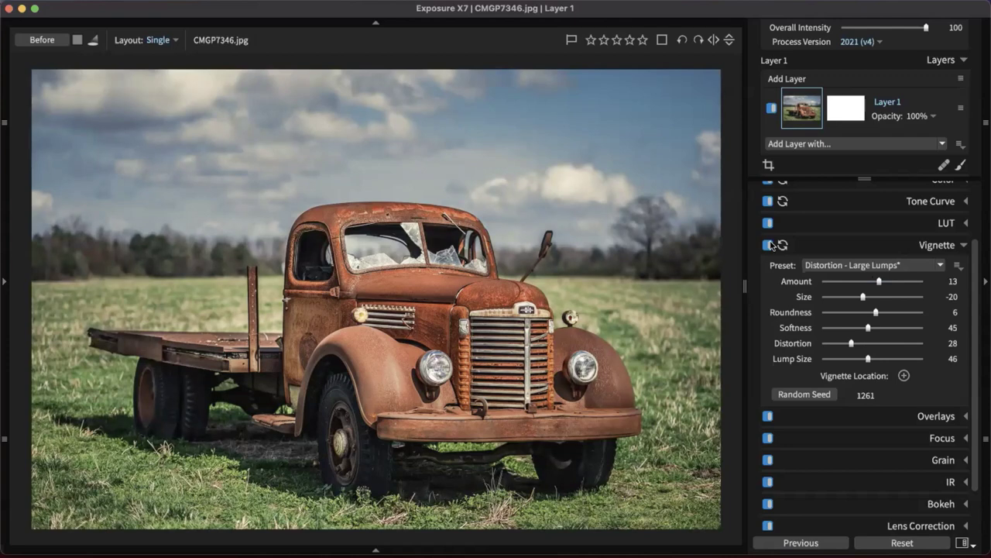
pyautogui.click(768, 244)
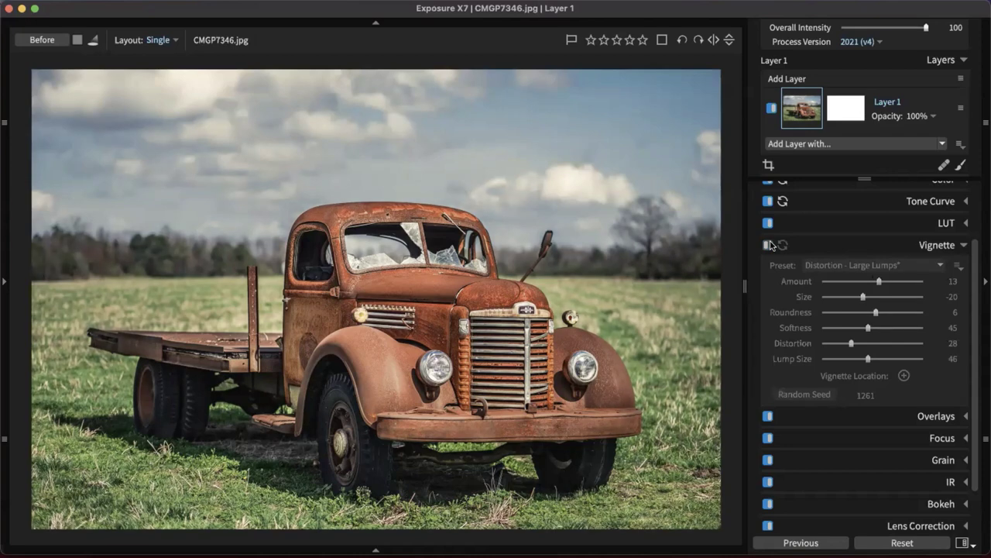
pyautogui.click(768, 245)
pyautogui.click(769, 245)
pyautogui.click(769, 245)
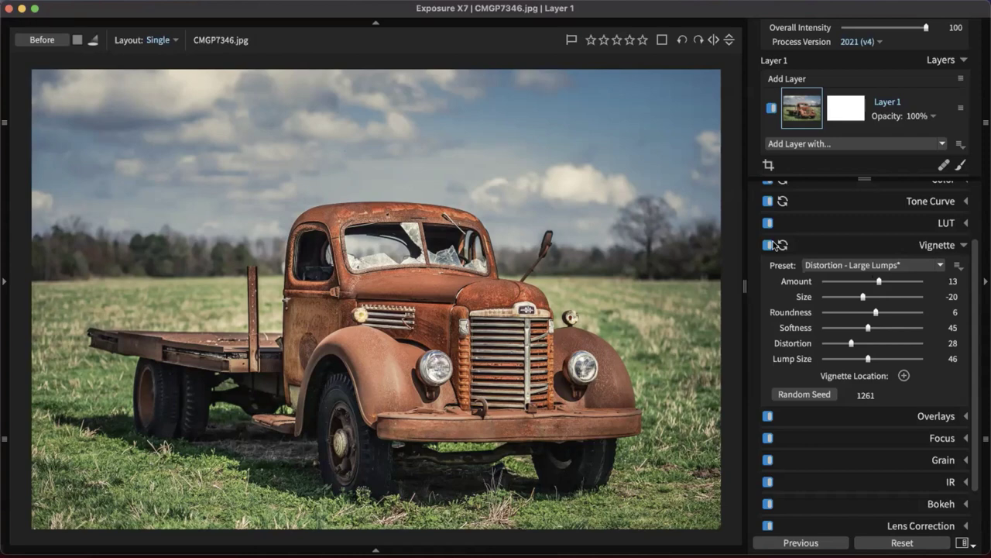
pyautogui.click(942, 251)
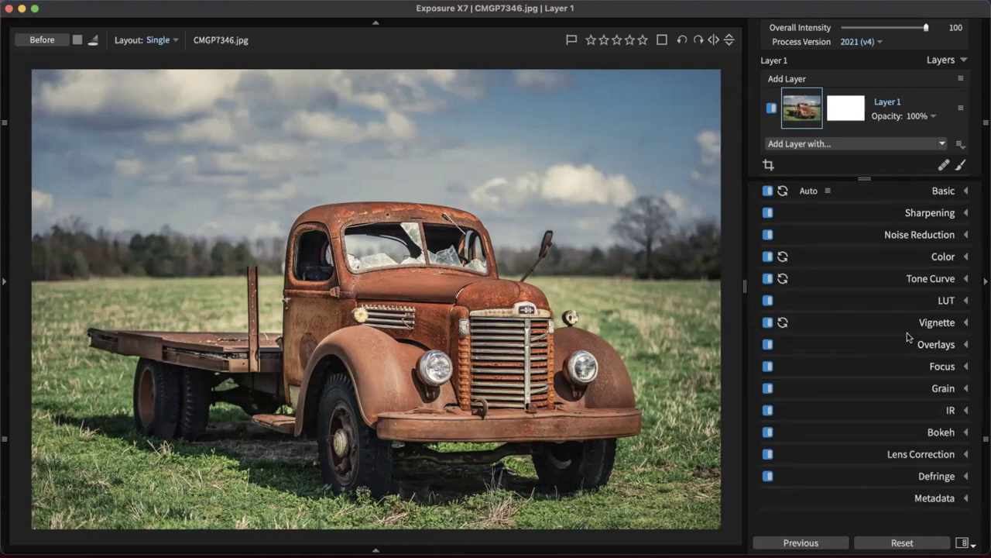
# Apply a Bokeh background blur at Amount 17, keeping the truck in the sharp focus area
pyautogui.click(912, 432)
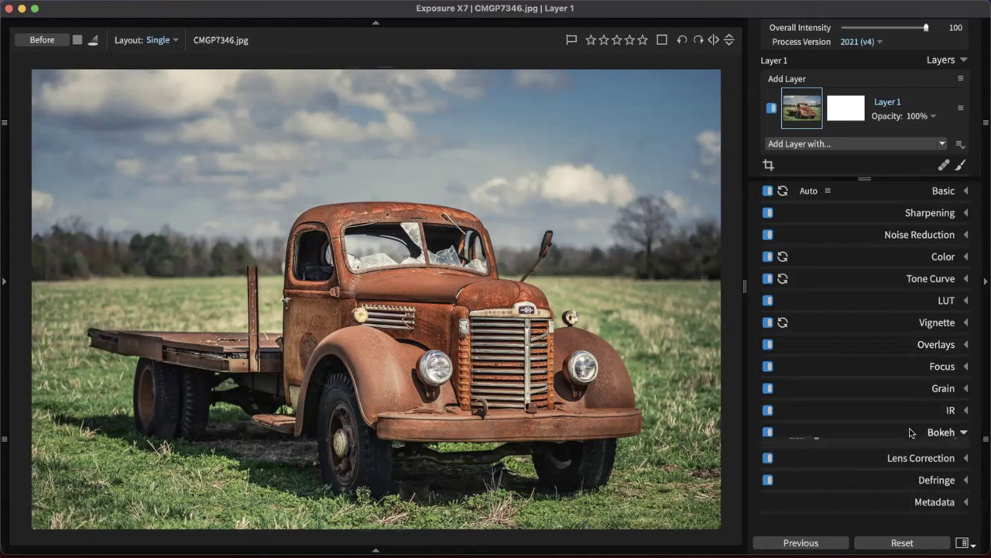
pyautogui.scroll(-4, 878, 363)
pyautogui.scroll(-3, 878, 364)
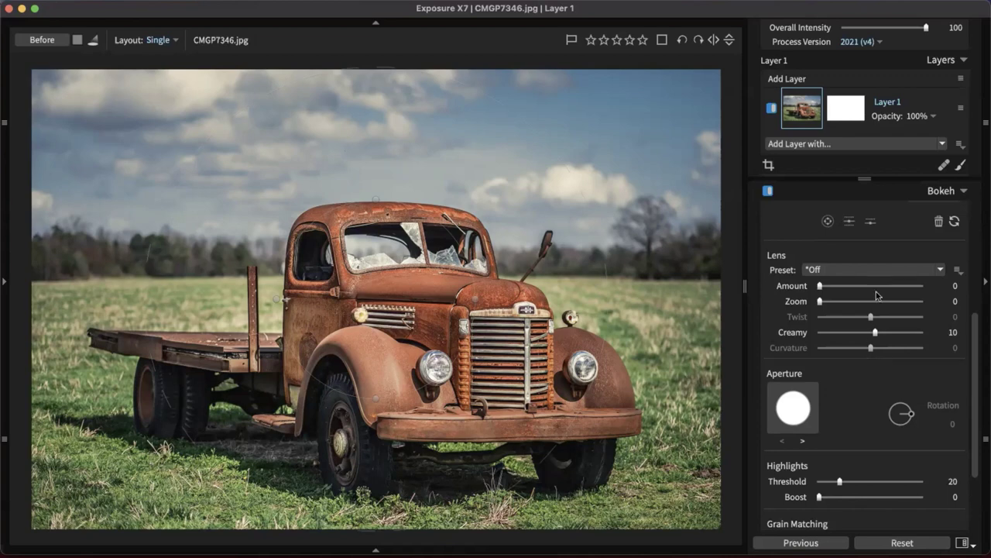
pyautogui.scroll(1, 899, 248)
pyautogui.scroll(-1, 913, 268)
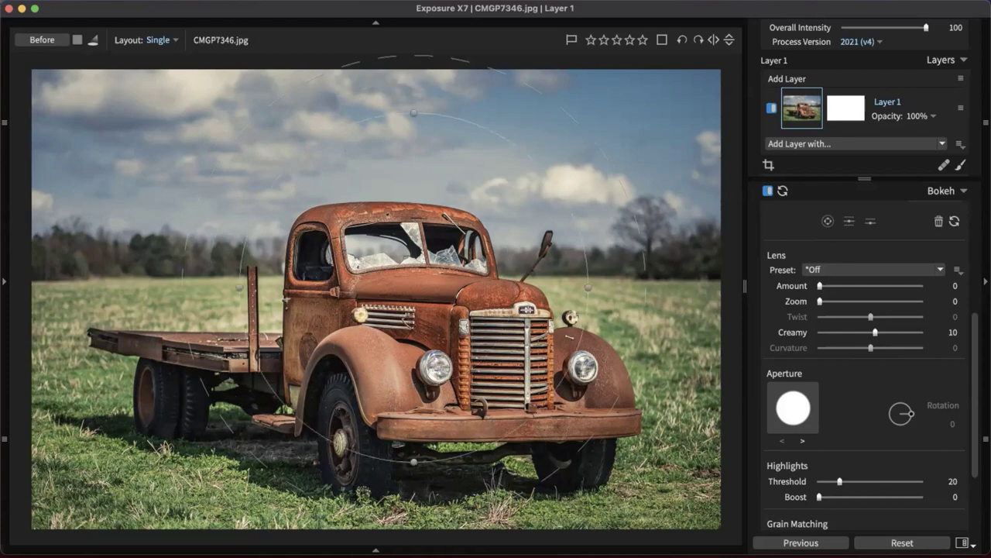
pyautogui.scroll(-1, 438, 381)
pyautogui.scroll(4, 286, 298)
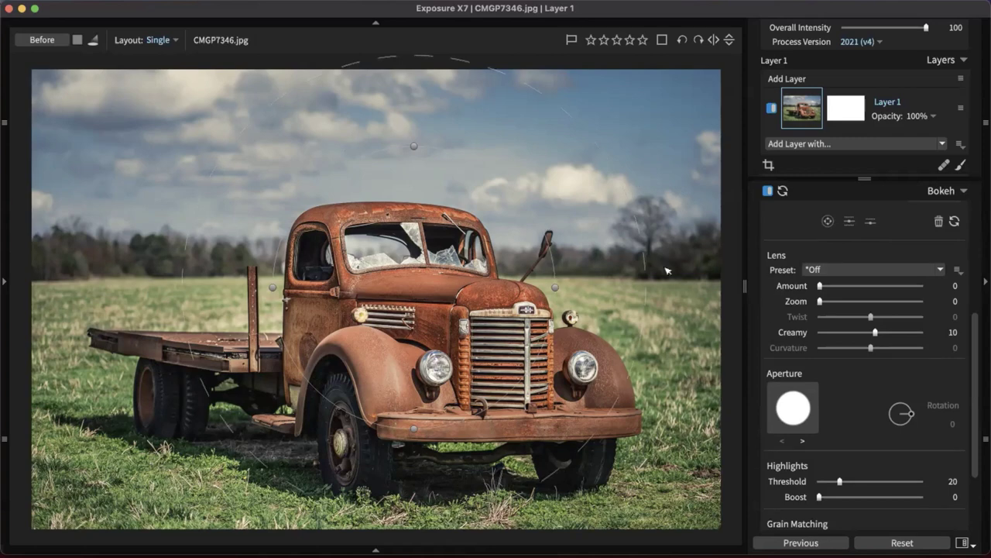
pyautogui.moveTo(822, 288); pyautogui.dragTo(844, 286)
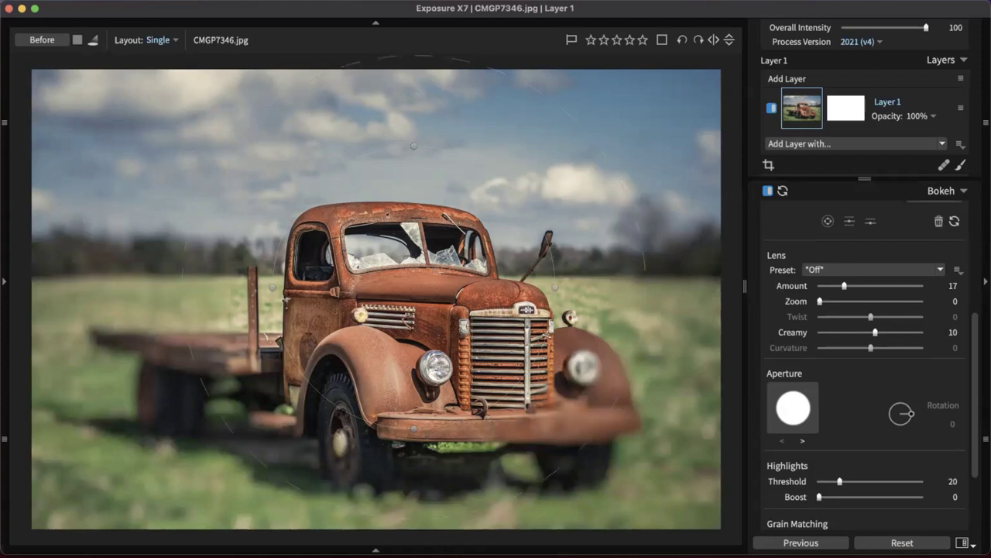
# Resize and reposition the sharp focus ellipse so the whole truck stays sharp
pyautogui.moveTo(272, 287); pyautogui.dragTo(312, 286)
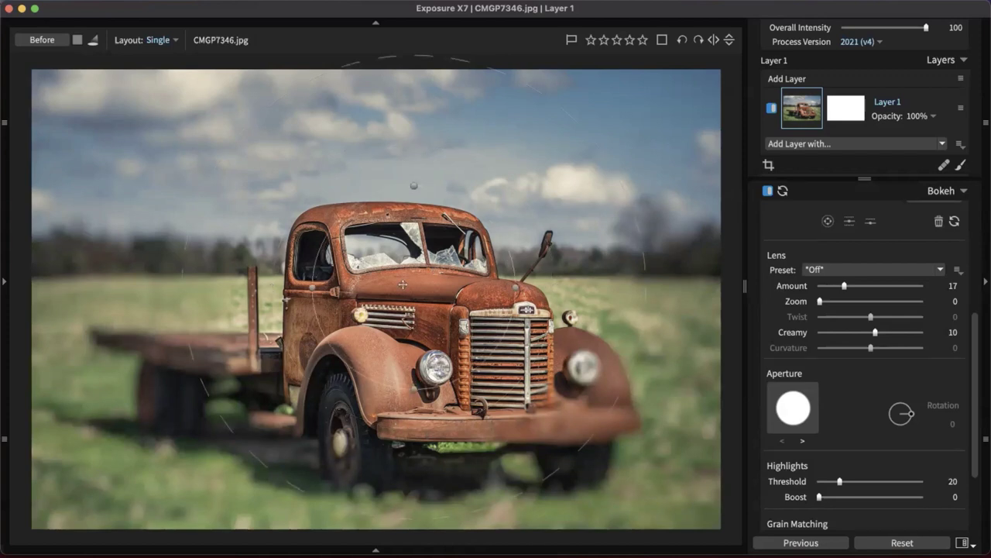
pyautogui.moveTo(403, 284); pyautogui.dragTo(390, 324)
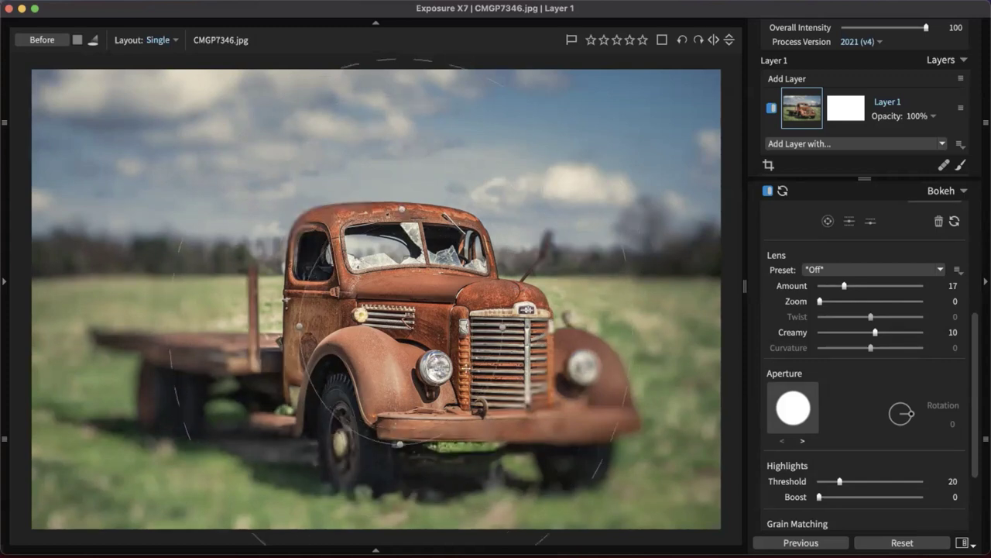
pyautogui.moveTo(507, 329); pyautogui.dragTo(630, 347)
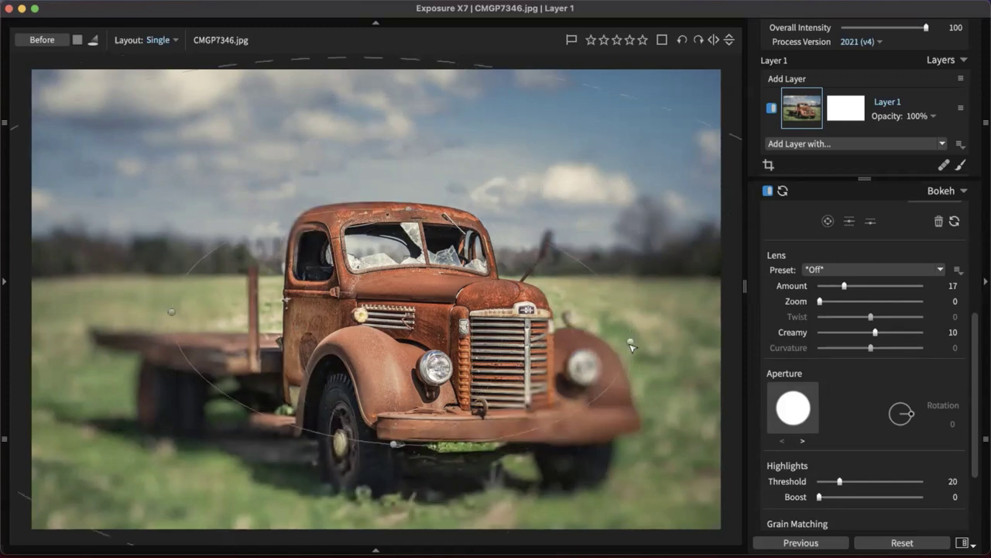
pyautogui.moveTo(543, 316); pyautogui.dragTo(494, 339)
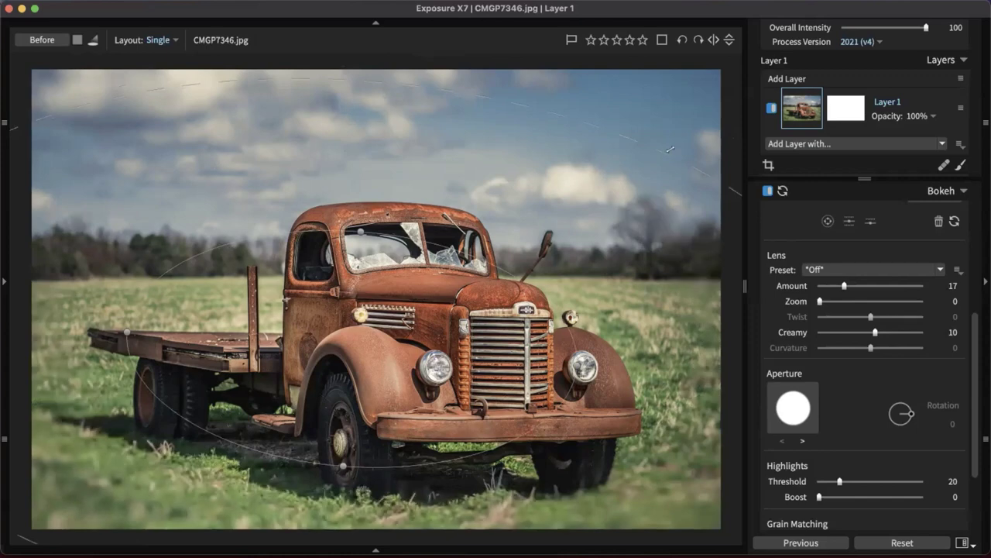
# Adjust the bokeh feather ring, shift the focus area slightly right, and lower Amount to 9
pyautogui.moveTo(664, 152); pyautogui.dragTo(578, 278)
pyautogui.scroll(2, 609, 263)
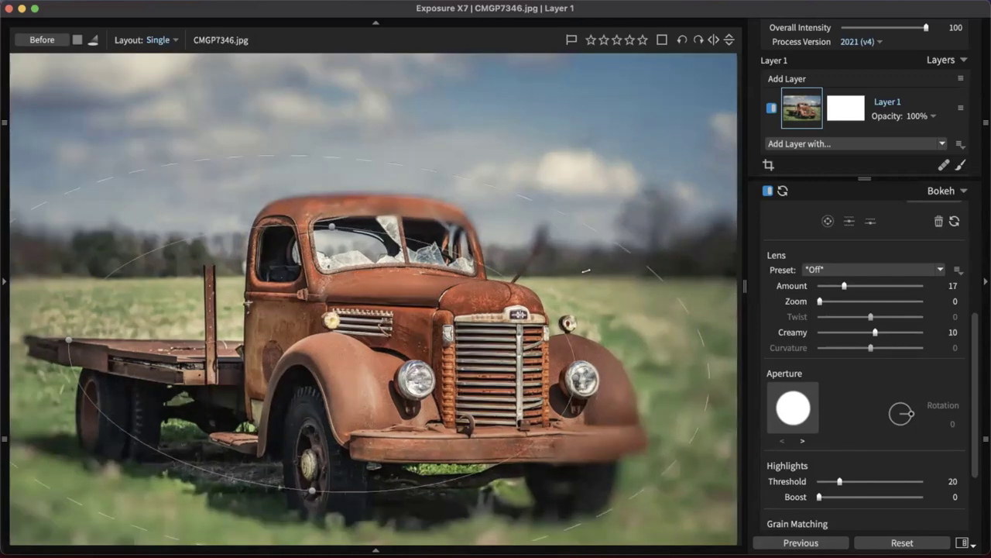
pyautogui.scroll(-3, 652, 200)
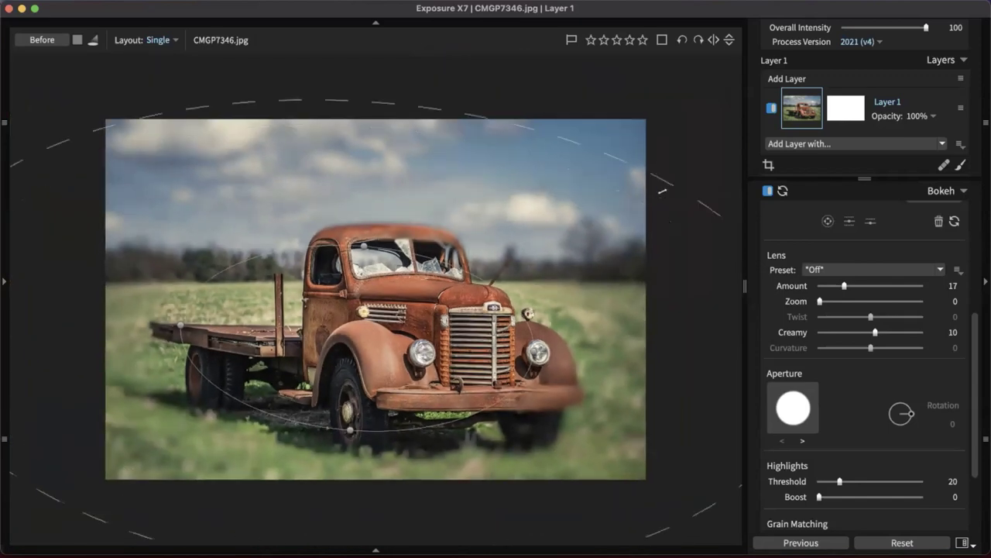
pyautogui.moveTo(668, 185); pyautogui.dragTo(676, 175)
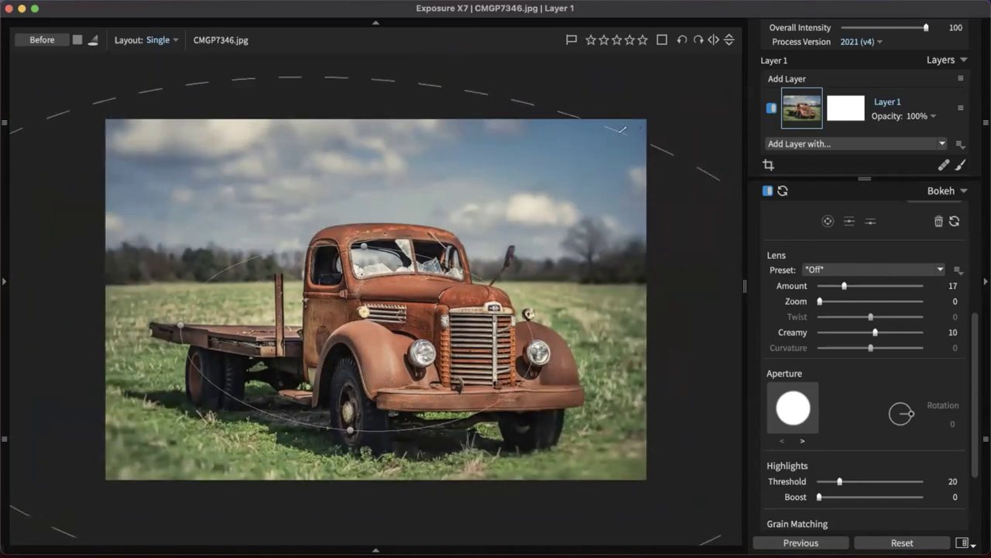
pyautogui.moveTo(622, 130); pyautogui.dragTo(632, 145)
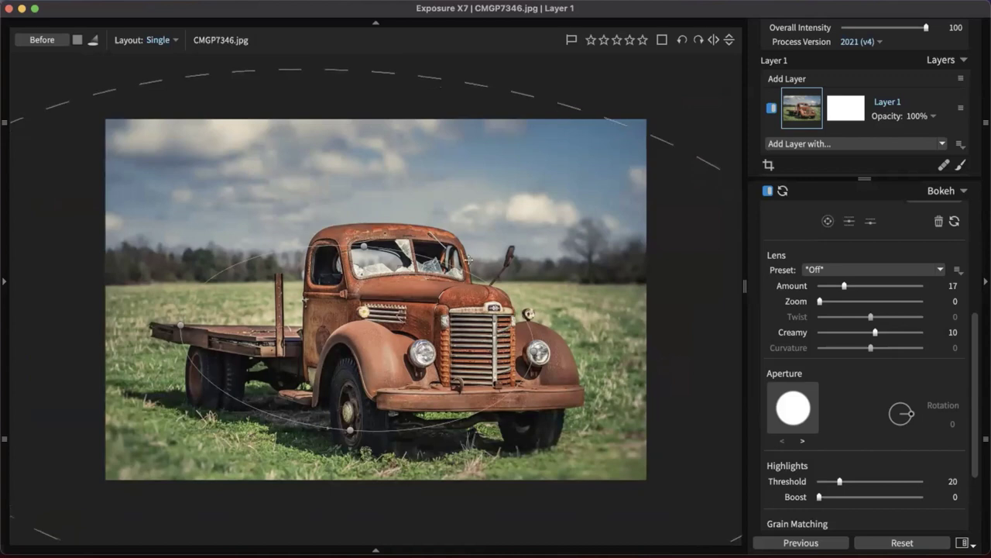
pyautogui.moveTo(465, 298); pyautogui.dragTo(471, 299)
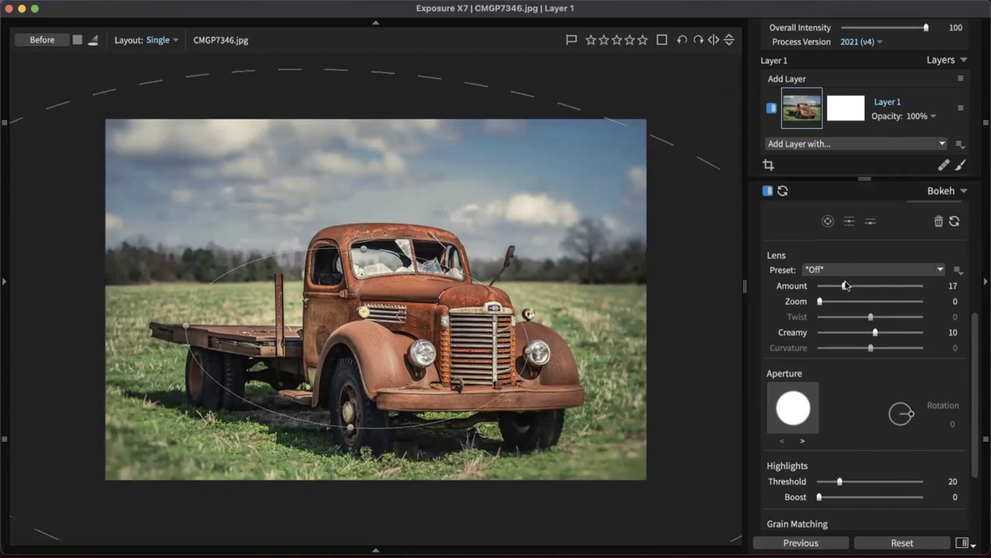
pyautogui.moveTo(843, 286); pyautogui.dragTo(833, 288)
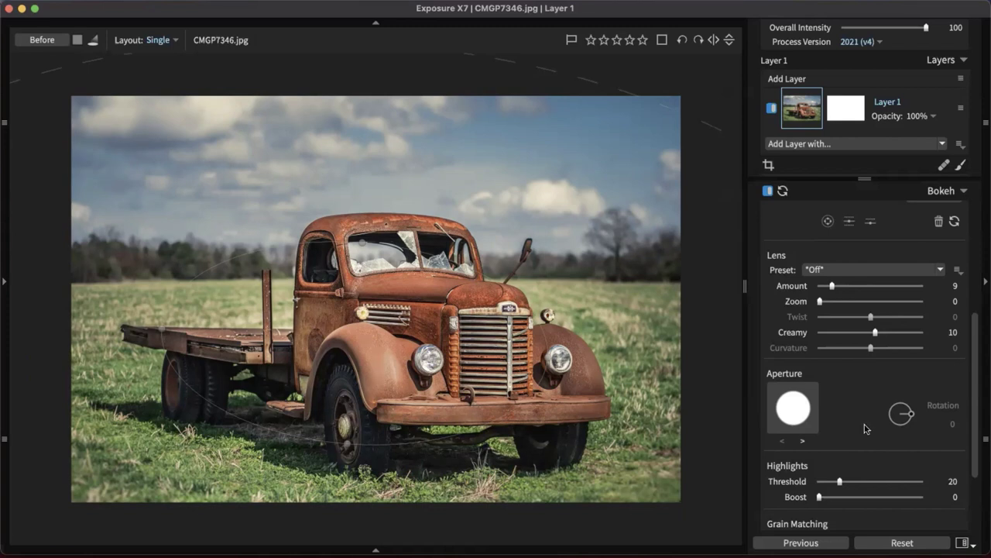
# Collapse the Bokeh panel, switch the bokeh effect back on, and expand the Grain settings
pyautogui.click(951, 191)
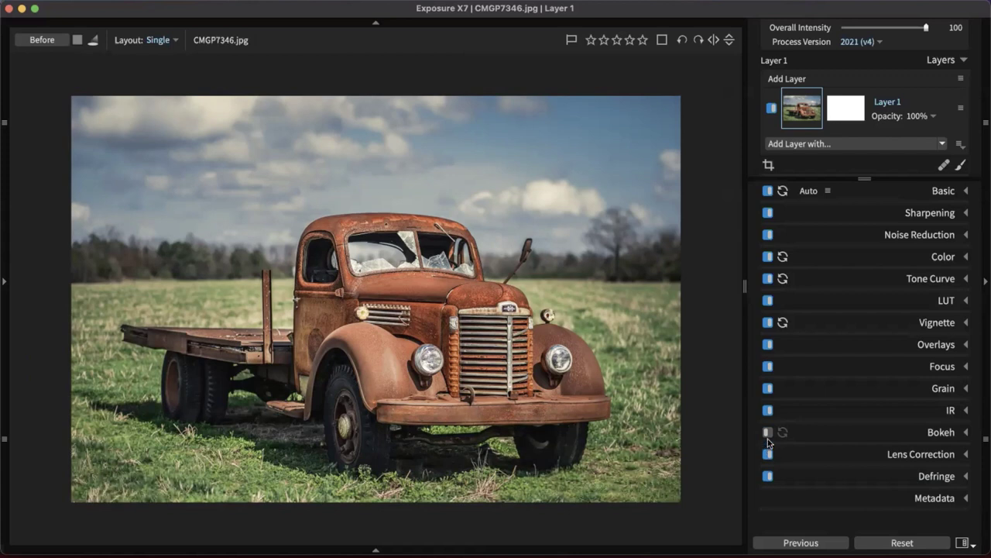
pyautogui.click(766, 432)
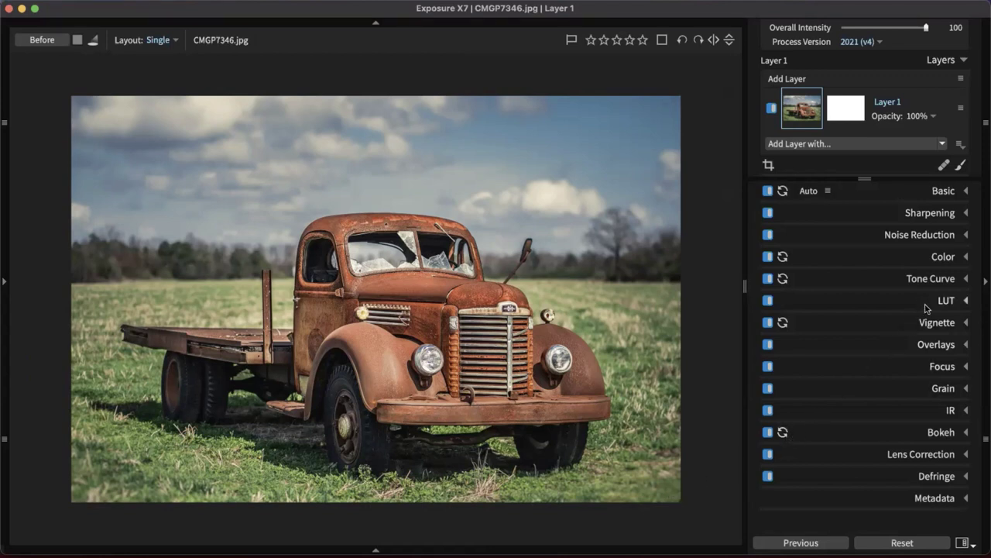
pyautogui.click(935, 381)
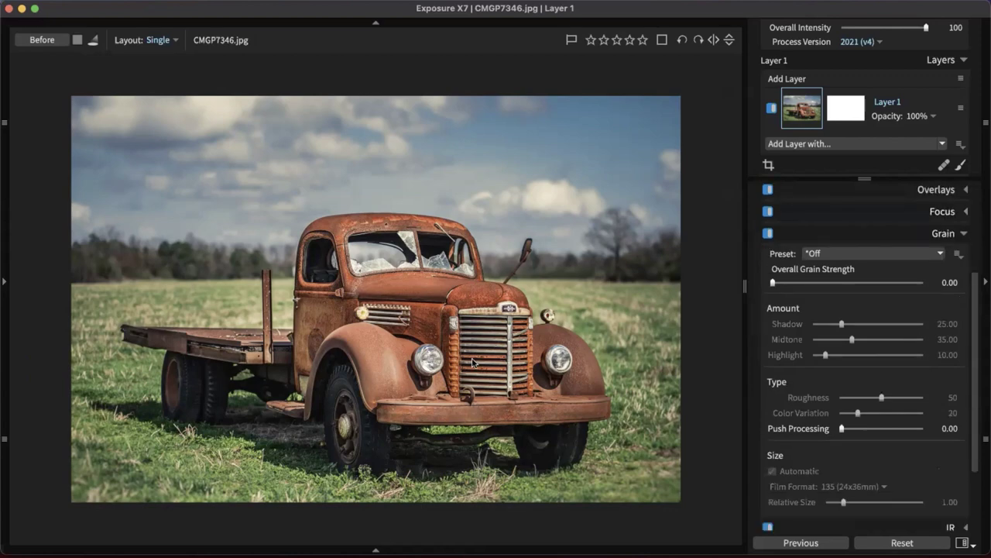
pyautogui.scroll(5, 473, 362)
pyautogui.scroll(5, 436, 198)
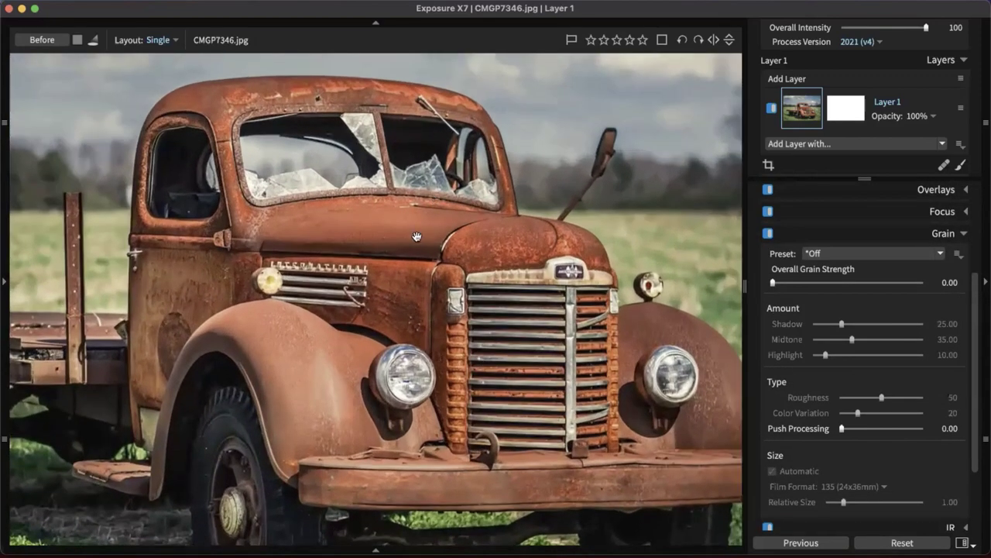
pyautogui.scroll(4, 478, 262)
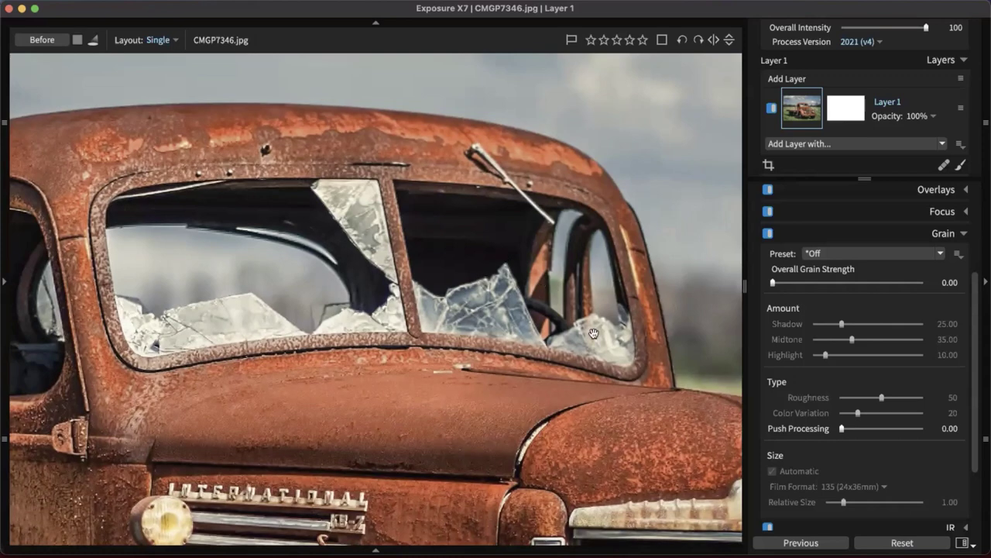
pyautogui.scroll(-5, 592, 325)
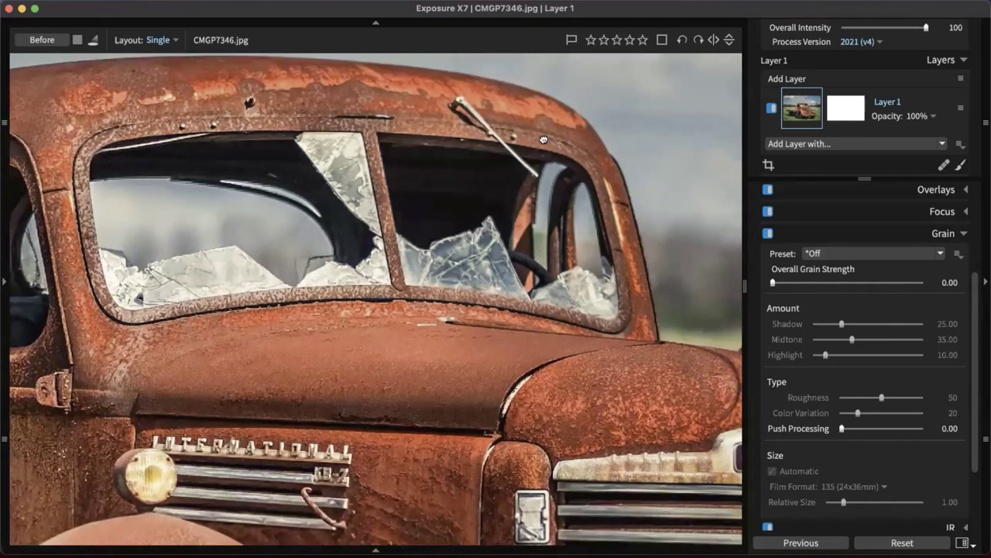
pyautogui.hscroll(-5, 622, 309)
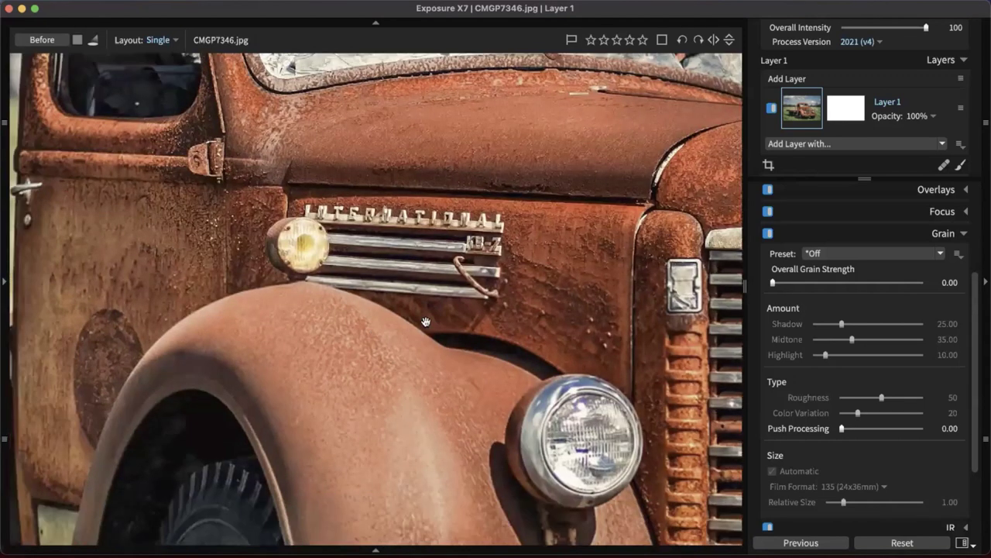
pyautogui.hscroll(-5, 391, 326)
pyautogui.scroll(4, 391, 325)
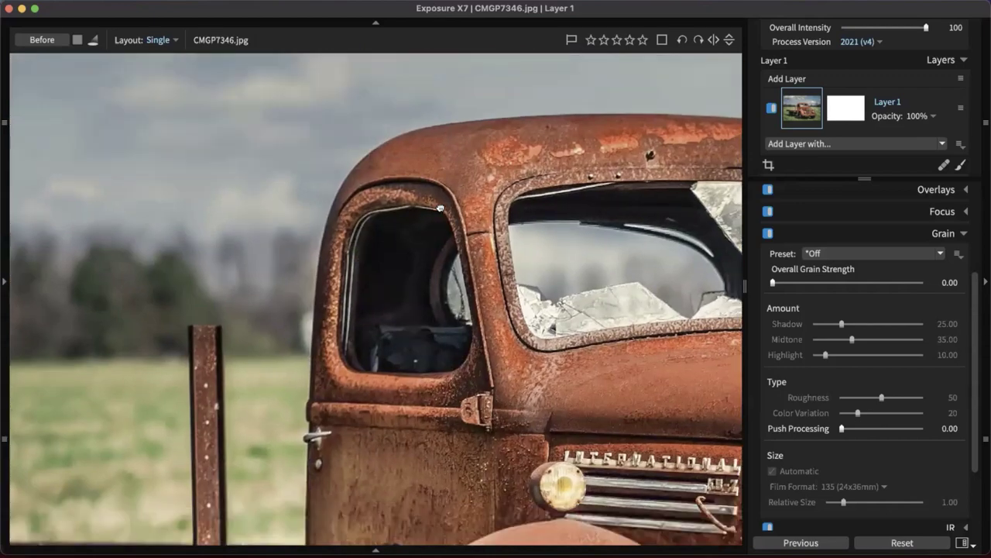
pyautogui.scroll(3, 413, 225)
pyautogui.scroll(3, 457, 294)
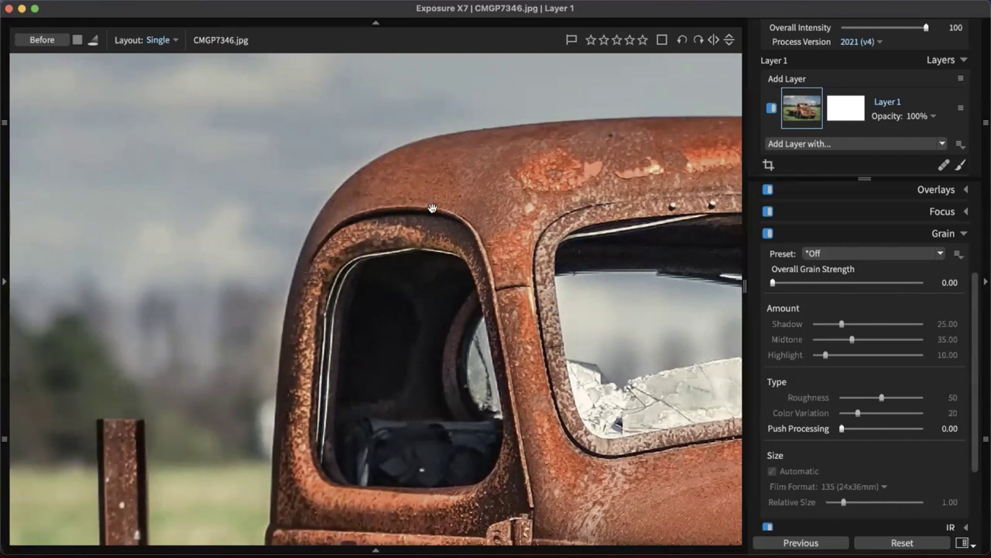
# Apply the Regular Grain 25% preset from the Grain preset list
pyautogui.moveTo(456, 195); pyautogui.dragTo(478, 202)
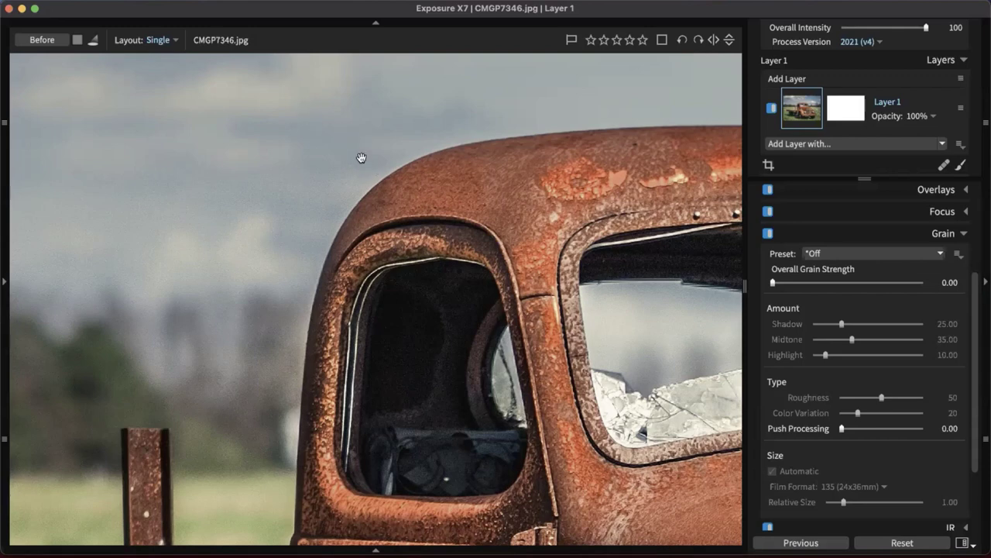
pyautogui.click(856, 254)
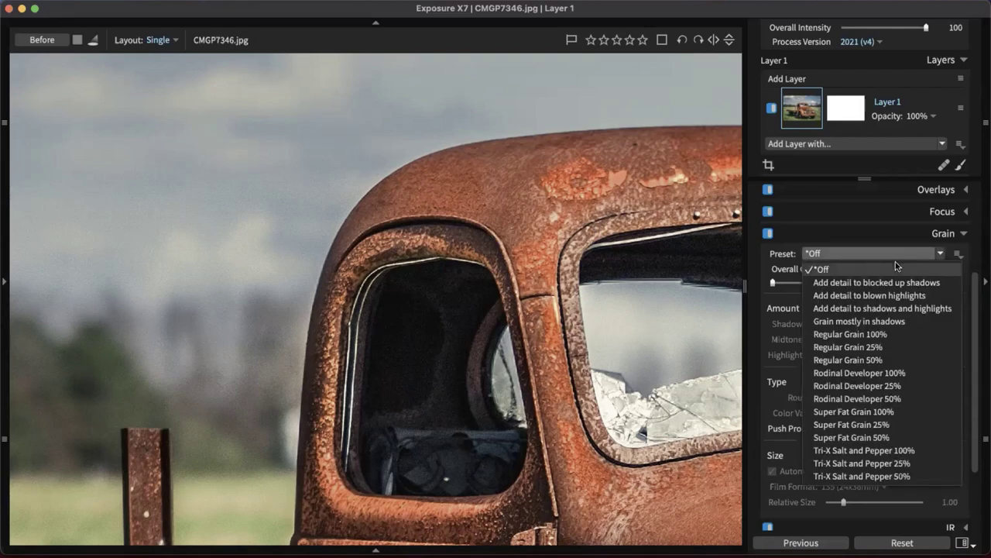
pyautogui.click(899, 343)
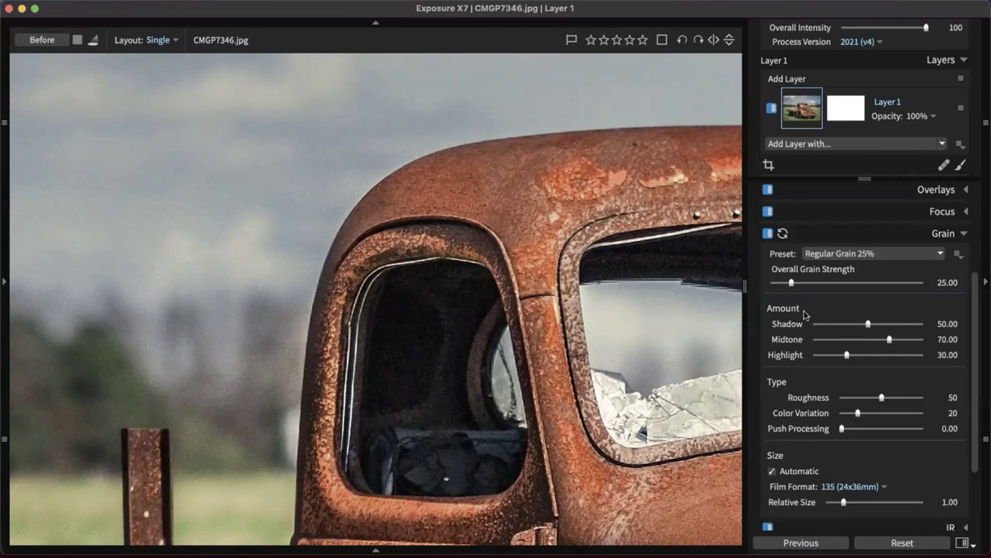
# Set Overall Grain Strength to 123.28, Midtone to 22.89 and Highlight to 59.04
pyautogui.click(864, 283)
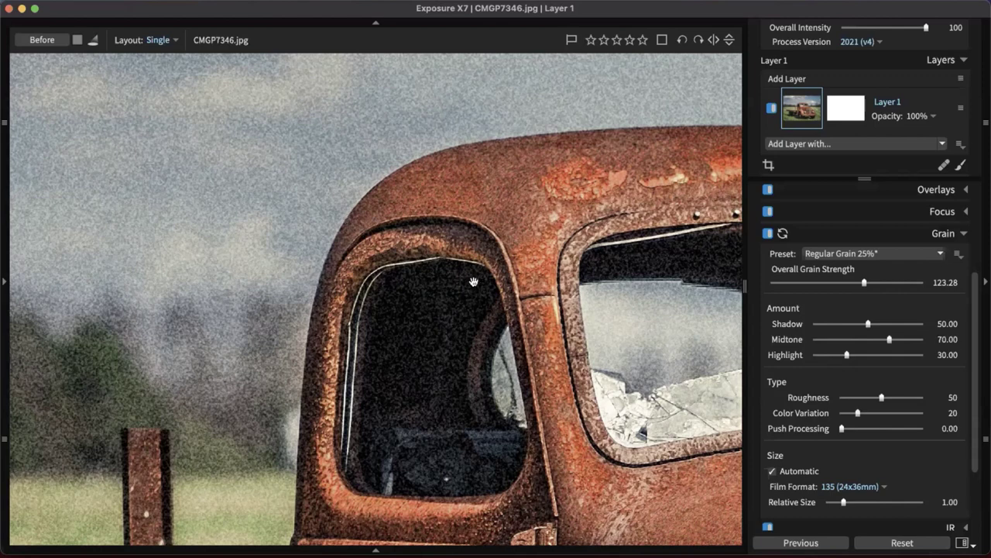
pyautogui.hscroll(5, 542, 294)
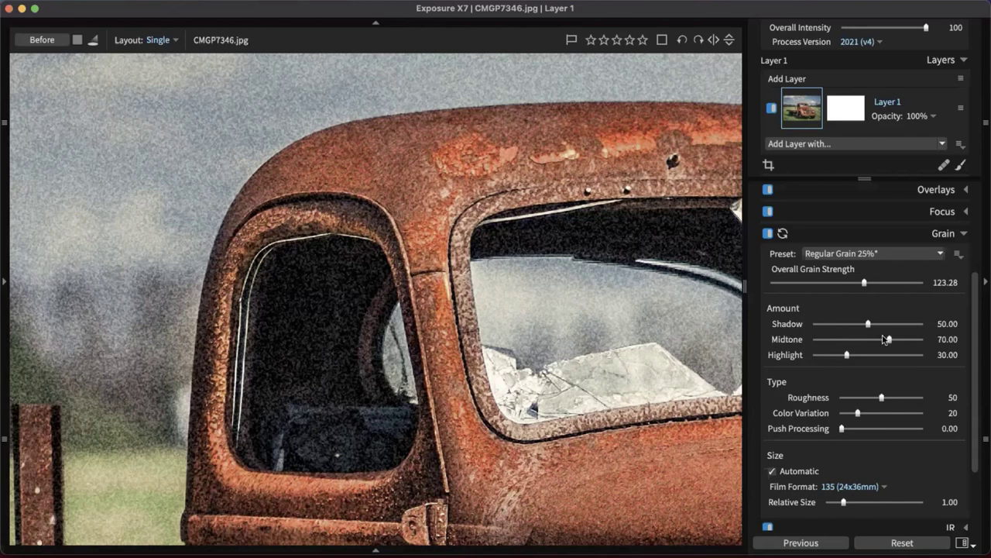
pyautogui.click(840, 339)
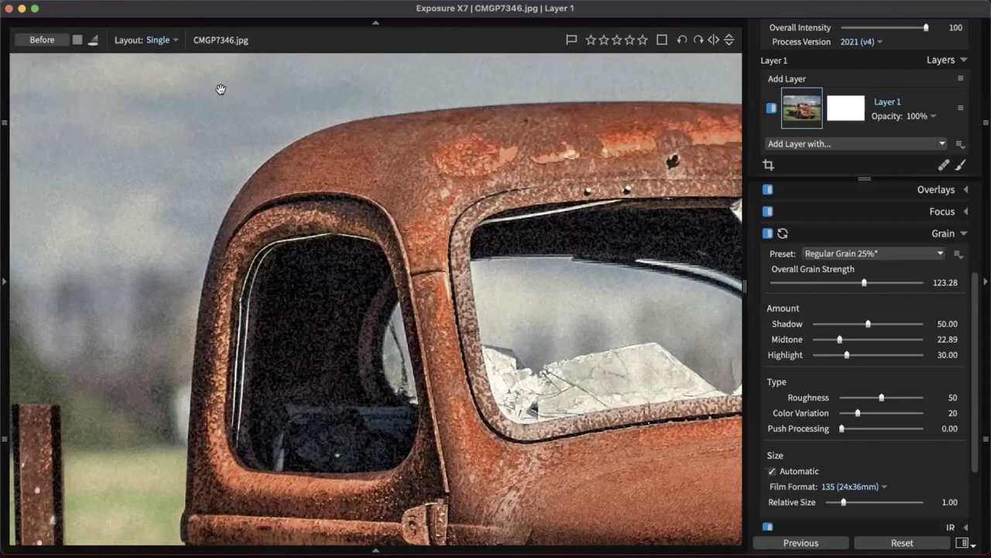
pyautogui.scroll(5, 268, 104)
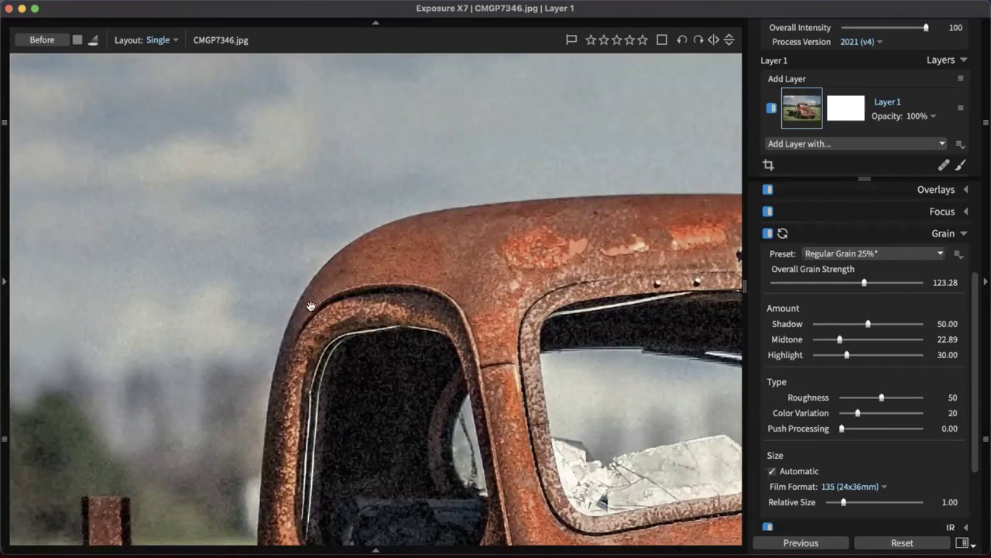
pyautogui.moveTo(311, 307); pyautogui.dragTo(314, 265)
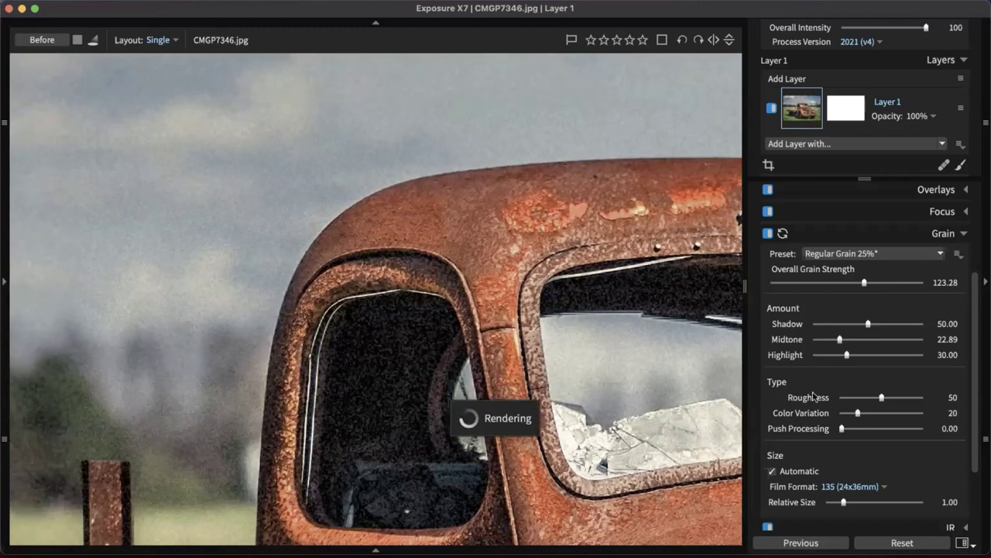
pyautogui.moveTo(563, 424); pyautogui.dragTo(500, 389)
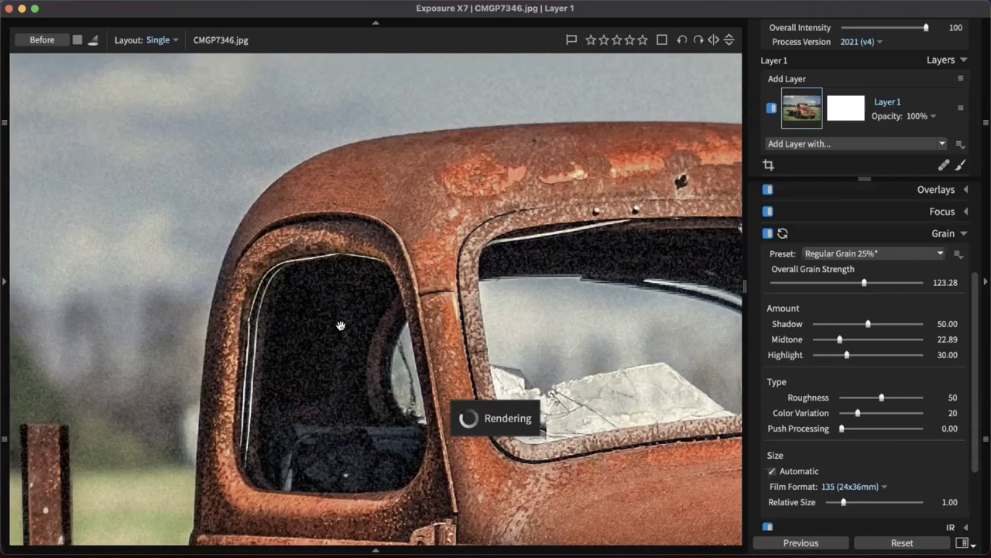
pyautogui.moveTo(847, 354); pyautogui.dragTo(878, 356)
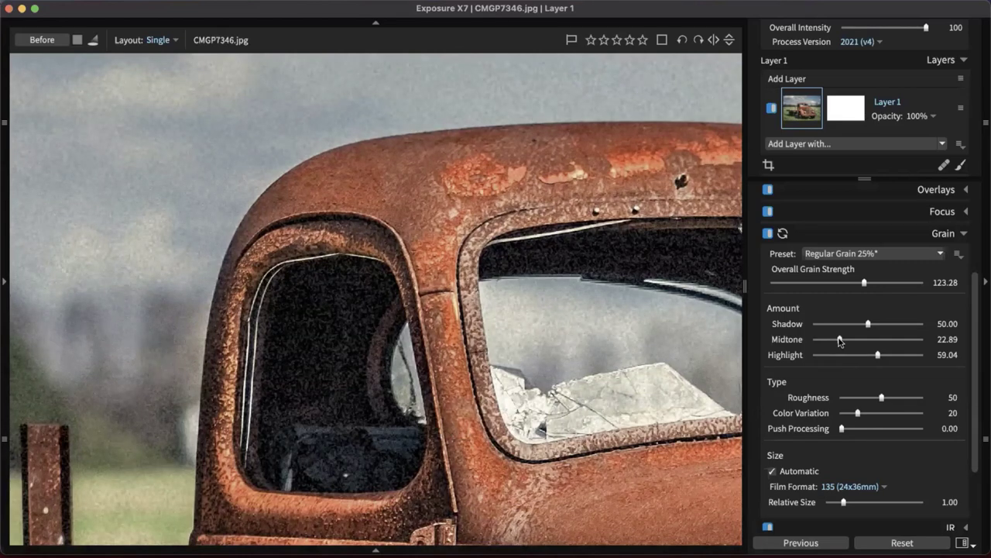
# Lower Overall Grain Strength to 44.83 and zoom the photo back out to fit
pyautogui.click(484, 290)
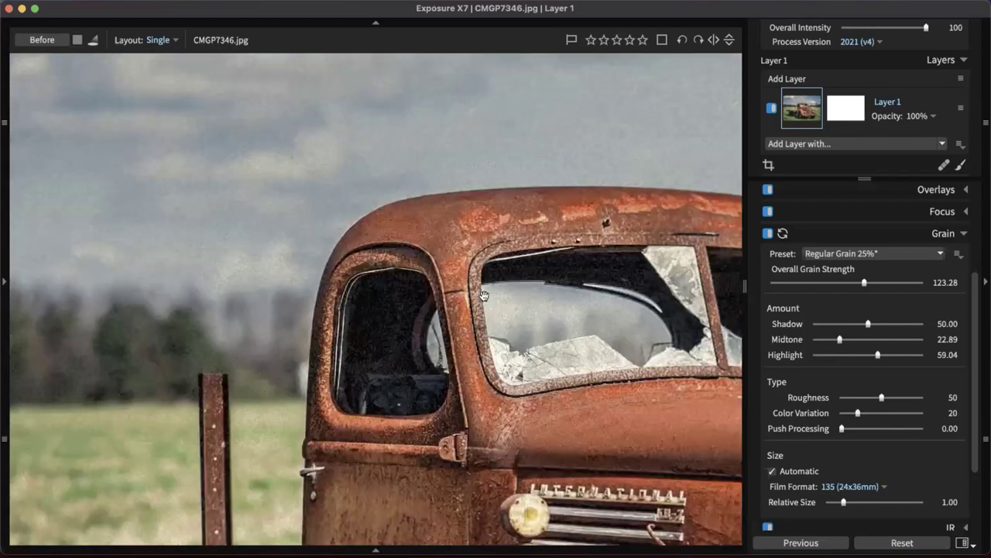
pyautogui.click(505, 297)
pyautogui.click(505, 297)
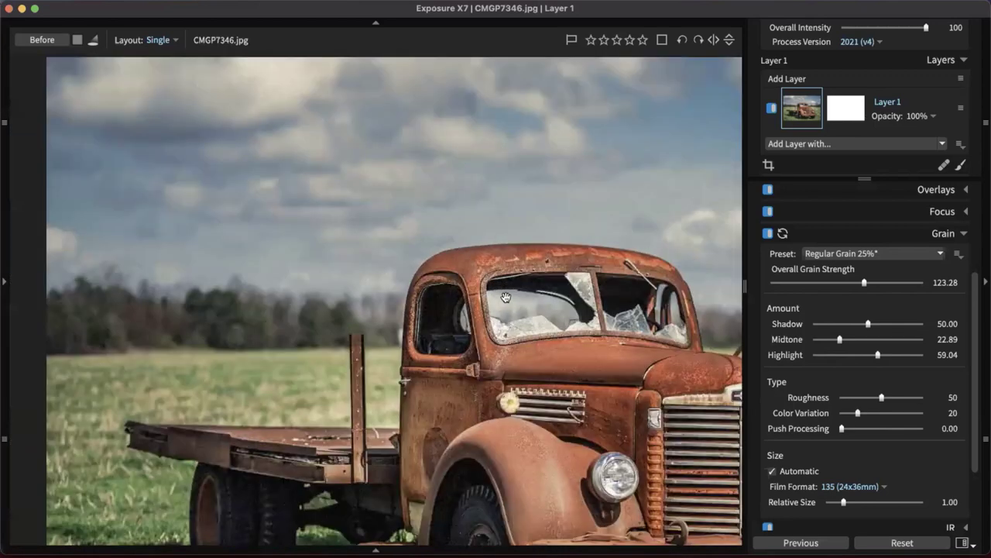
pyautogui.click(689, 230)
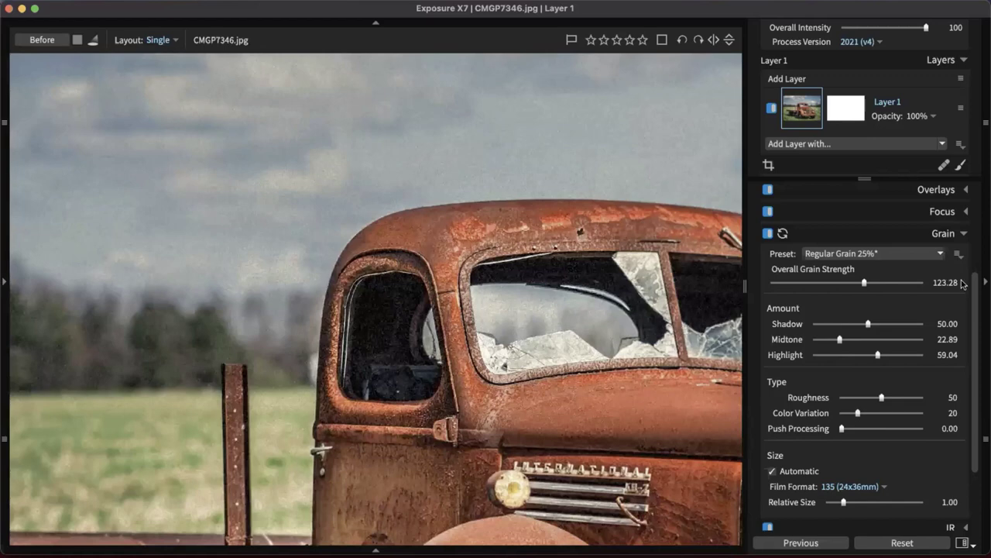
pyautogui.scroll(2, 576, 113)
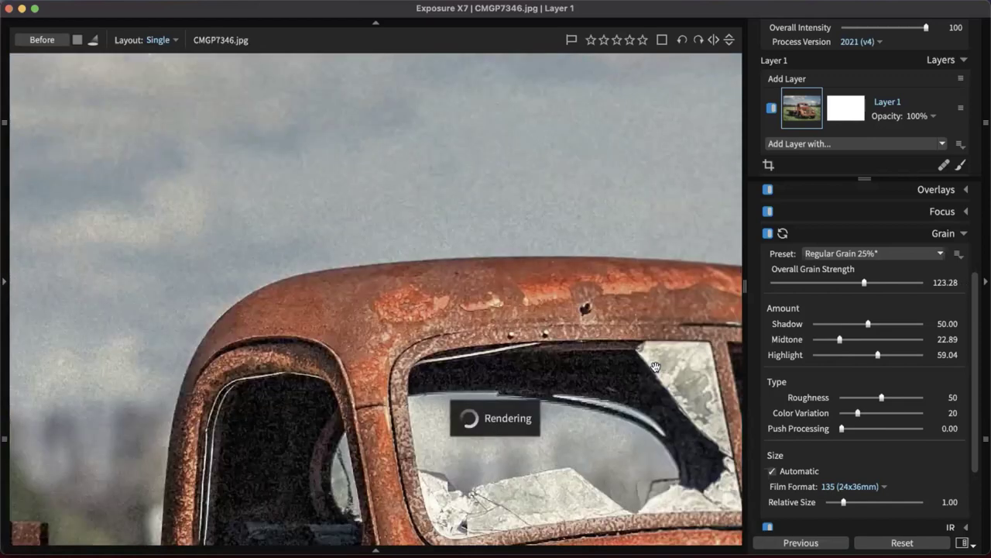
pyautogui.click(826, 282)
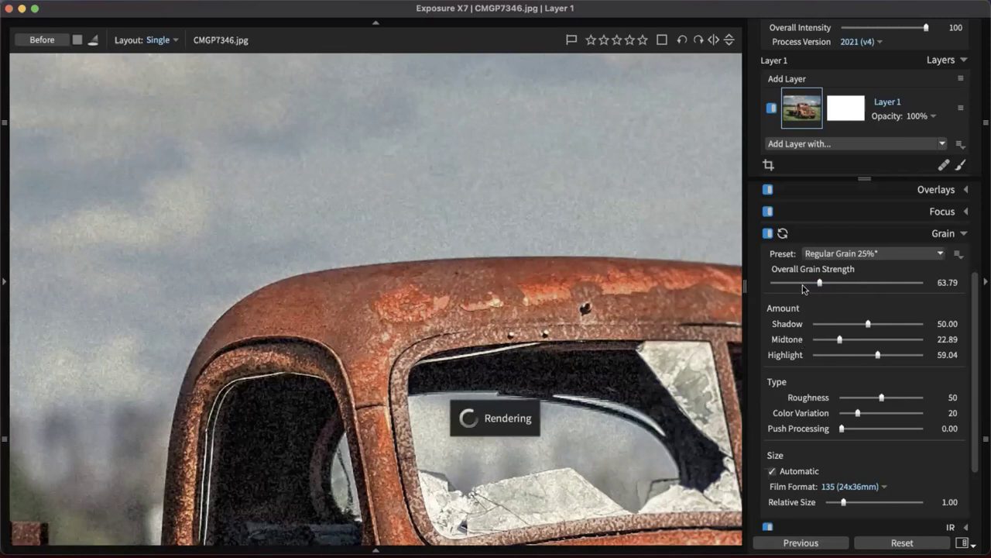
pyautogui.click(805, 283)
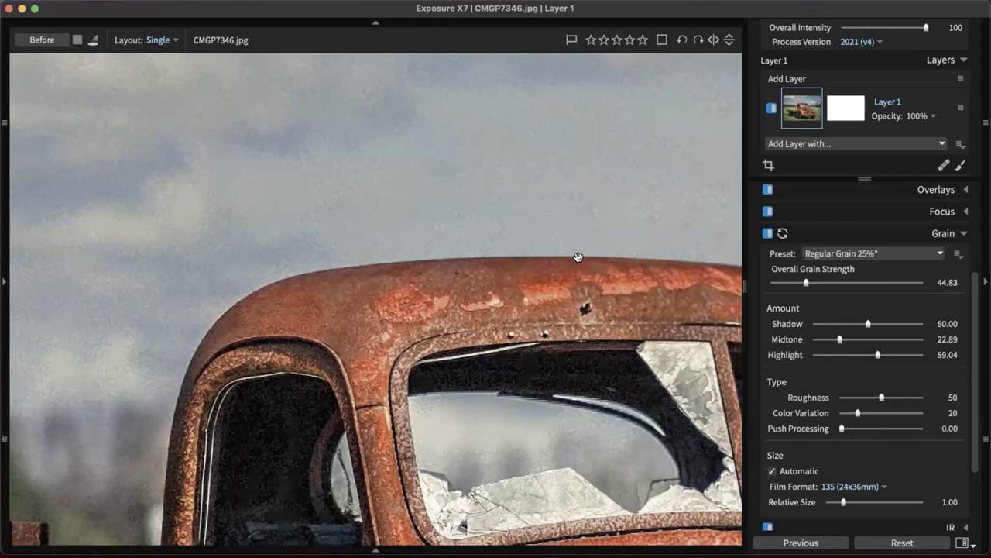
pyautogui.scroll(-2, 581, 267)
pyautogui.scroll(-3, 582, 275)
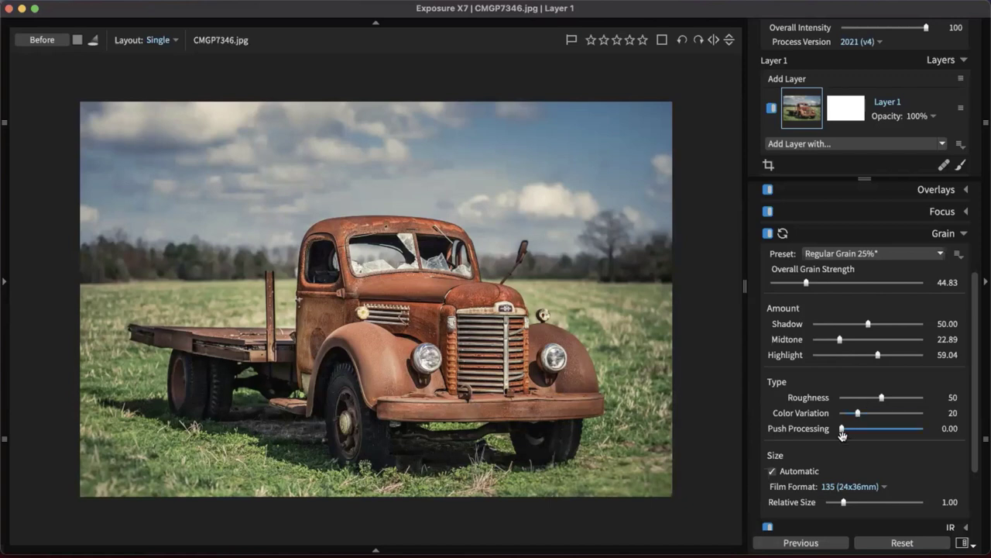
# Try Push Processing at 1.27, then return it to 0.00
pyautogui.click(840, 429)
pyautogui.moveTo(839, 428); pyautogui.dragTo(872, 429)
pyautogui.moveTo(872, 429); pyautogui.dragTo(828, 431)
# Keep the 135 (24x36mm) film format and collapse the Grain panel
pyautogui.click(874, 486)
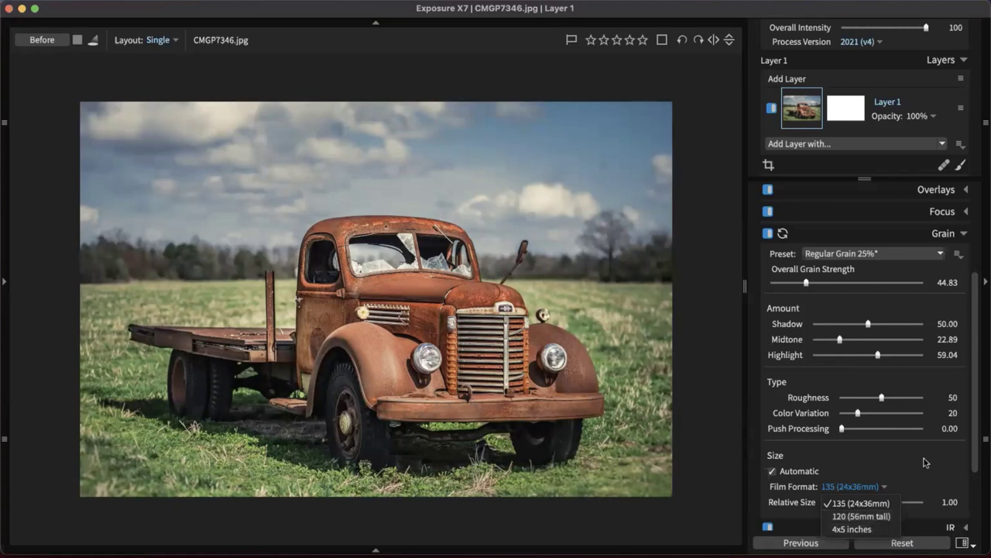
pyautogui.click(856, 503)
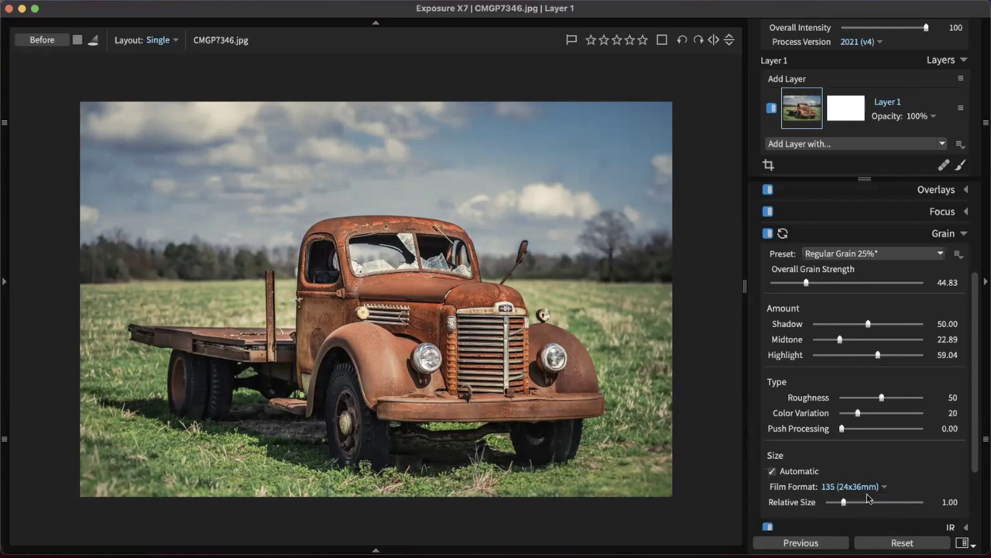
pyautogui.click(866, 486)
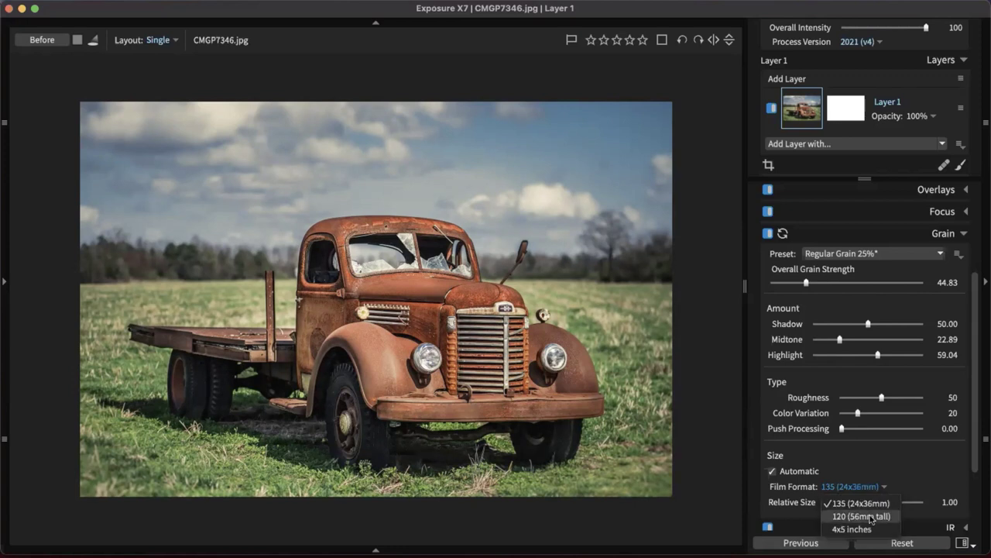
pyautogui.click(896, 484)
pyautogui.scroll(-2, 901, 460)
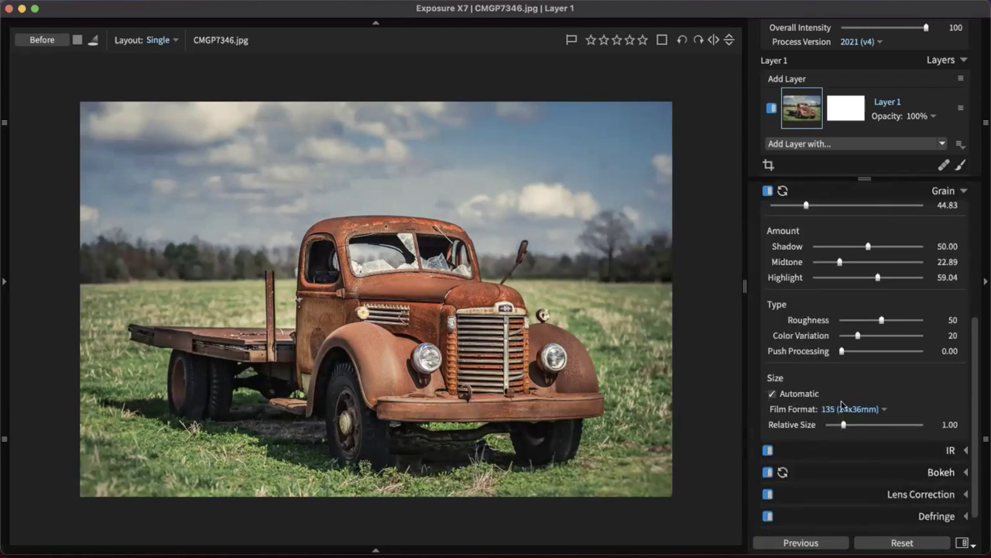
pyautogui.scroll(-1, 841, 406)
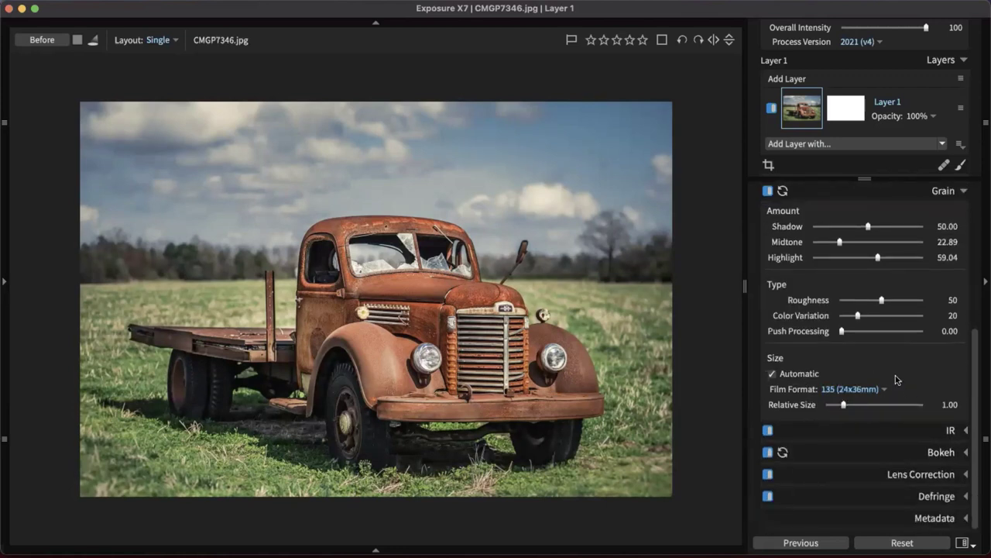
pyautogui.scroll(5, 899, 380)
pyautogui.click(946, 252)
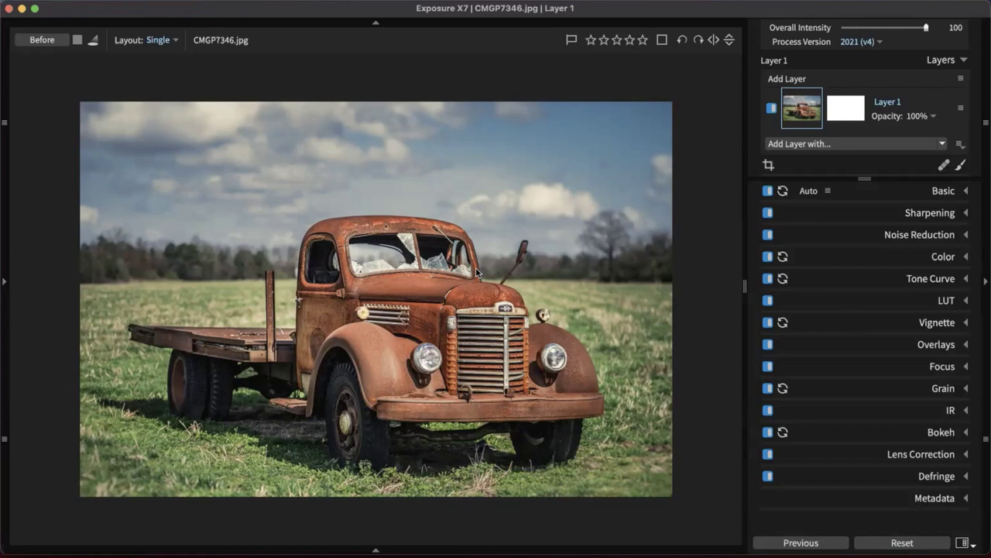
pyautogui.press('\\')
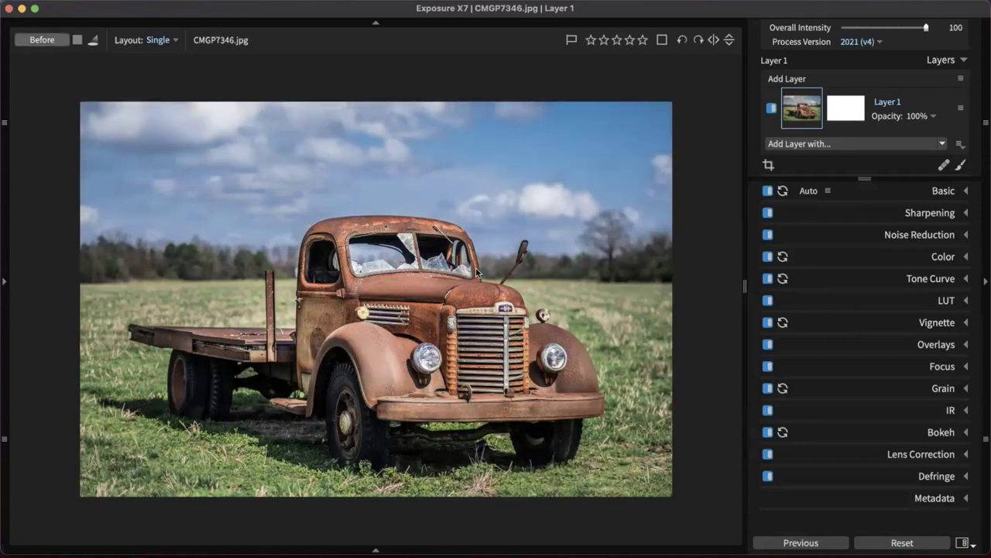
pyautogui.press('\\')
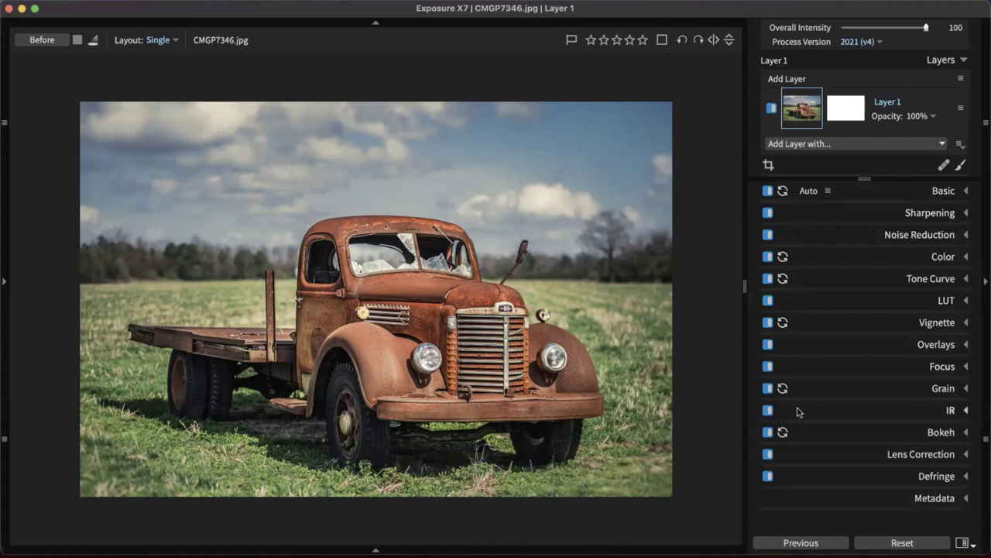
# Rename the adjustment layer from Layer 1 to 'Edits'
pyautogui.rightClick(889, 103)
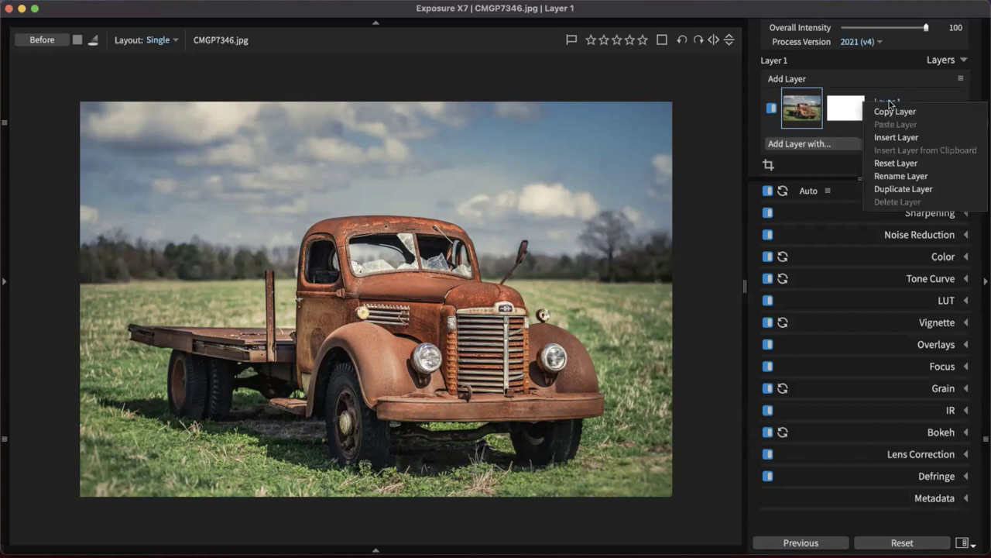
pyautogui.click(909, 176)
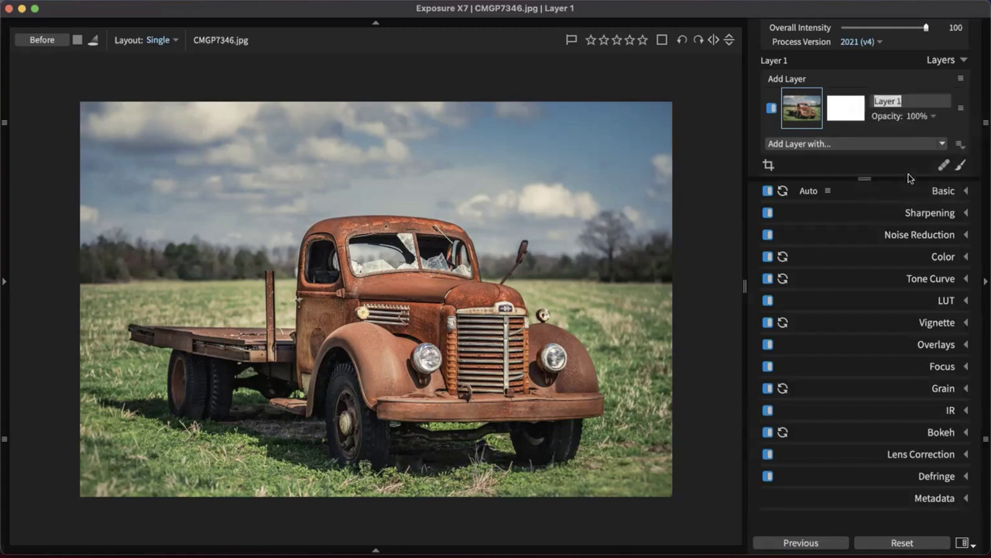
pyautogui.write('Edits')
pyautogui.press('Return')
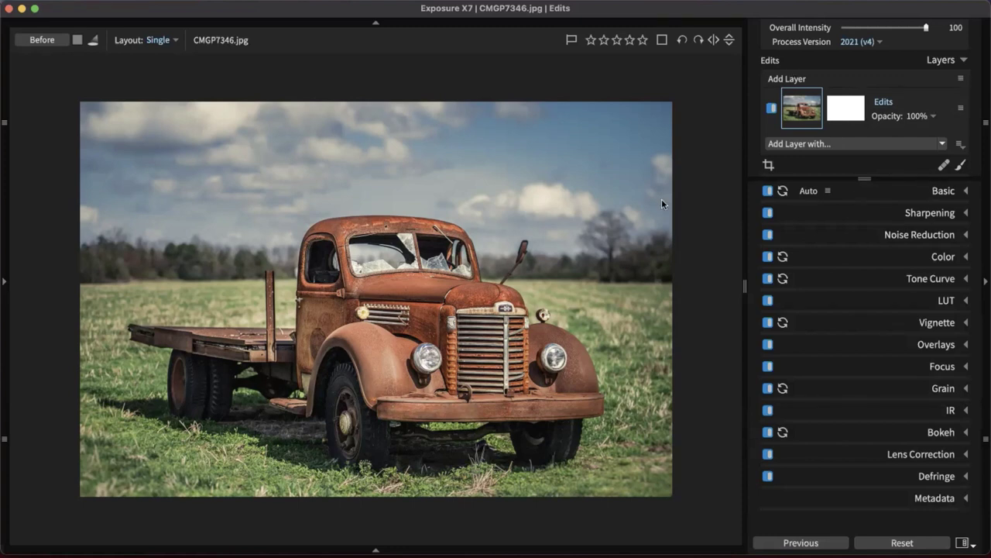
# Open the left panel and expand Presets, collapsing the folders and other preset categories
pyautogui.click(4, 284)
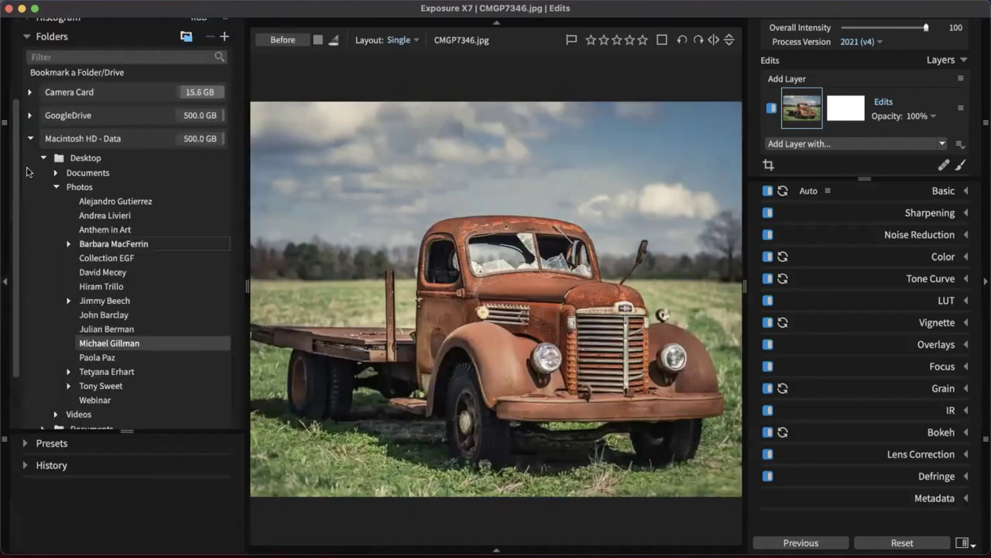
pyautogui.click(25, 36)
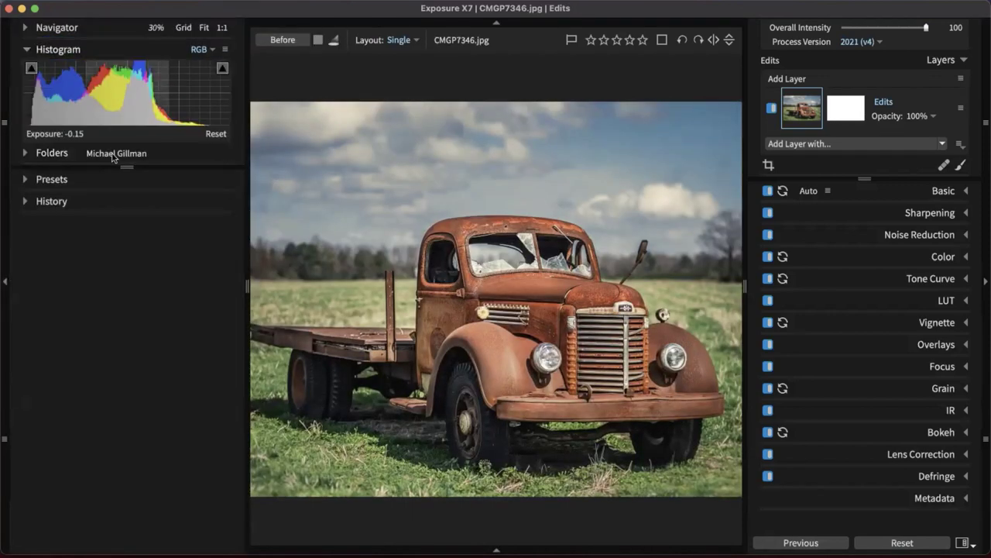
pyautogui.click(28, 179)
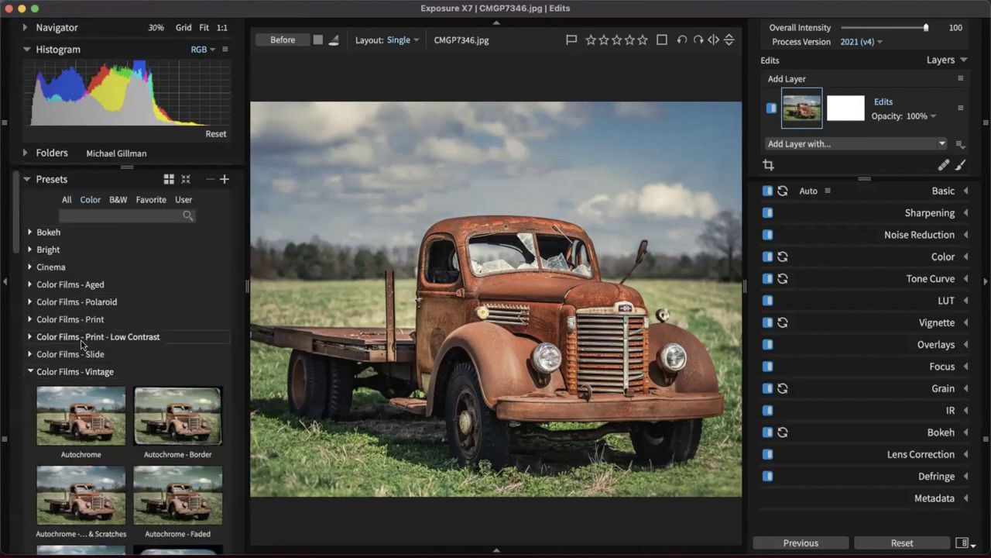
pyautogui.scroll(-4, 35, 213)
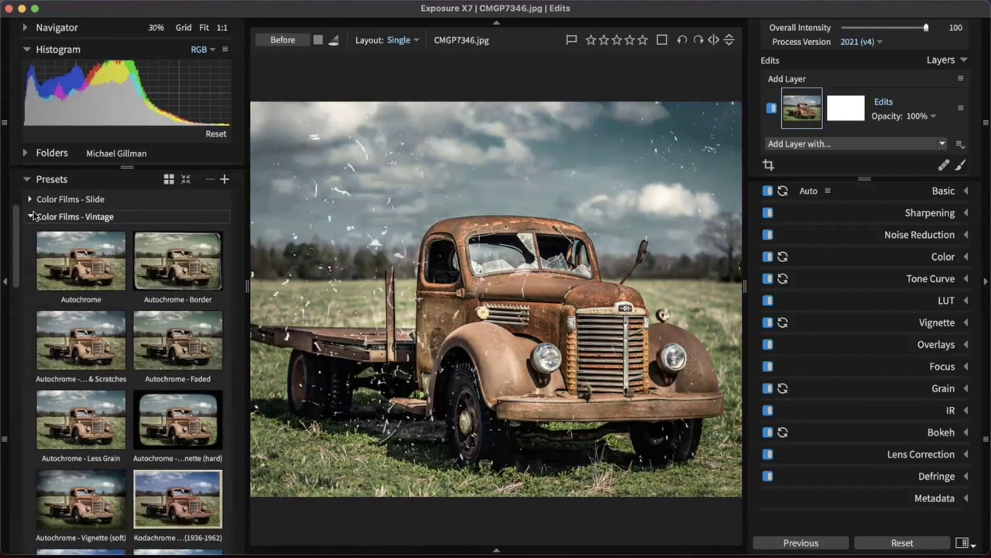
pyautogui.click(32, 215)
pyautogui.click(61, 336)
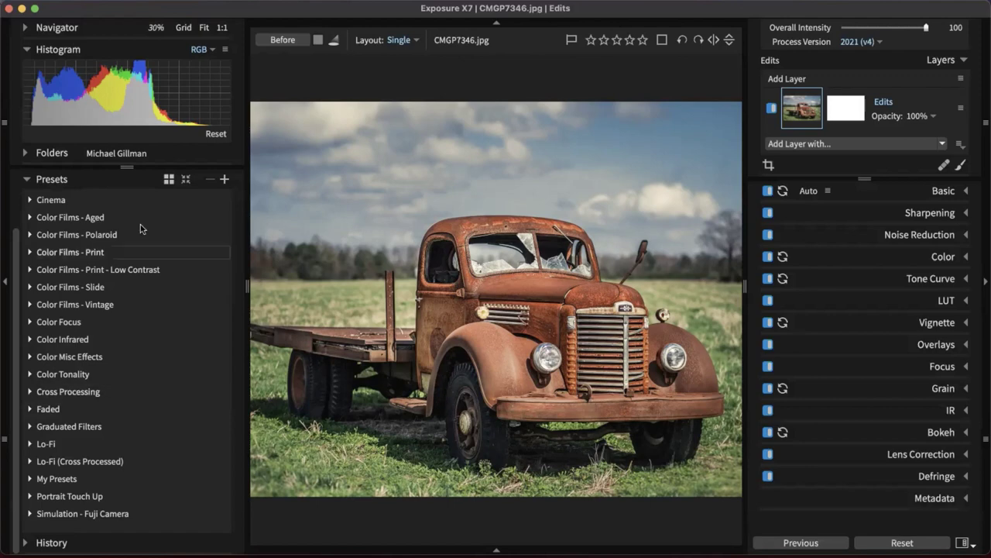
pyautogui.scroll(3, 129, 283)
# Filter to B&W presets and add Daguerreotype - Faded from B&W Films - Vintage as a new layer
pyautogui.click(118, 200)
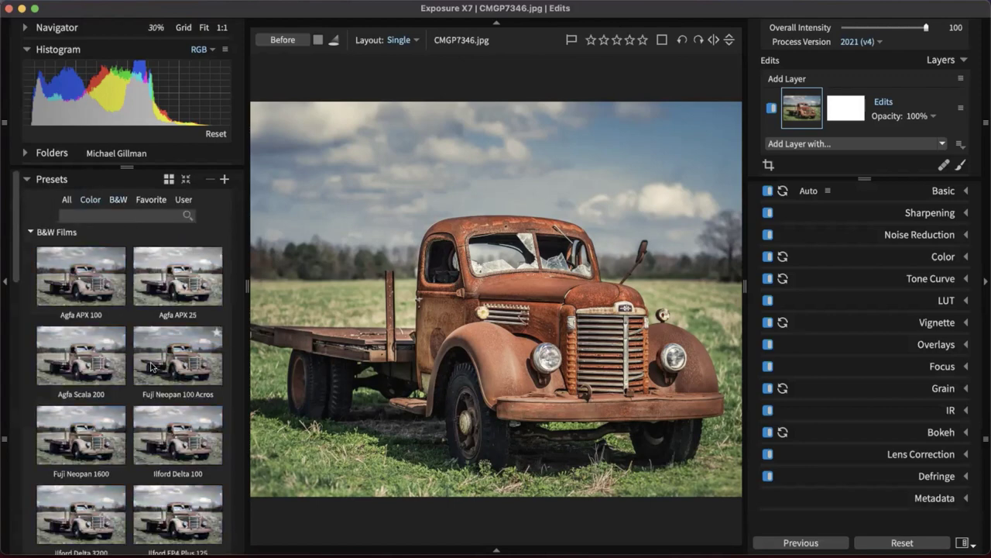
pyautogui.click(78, 294)
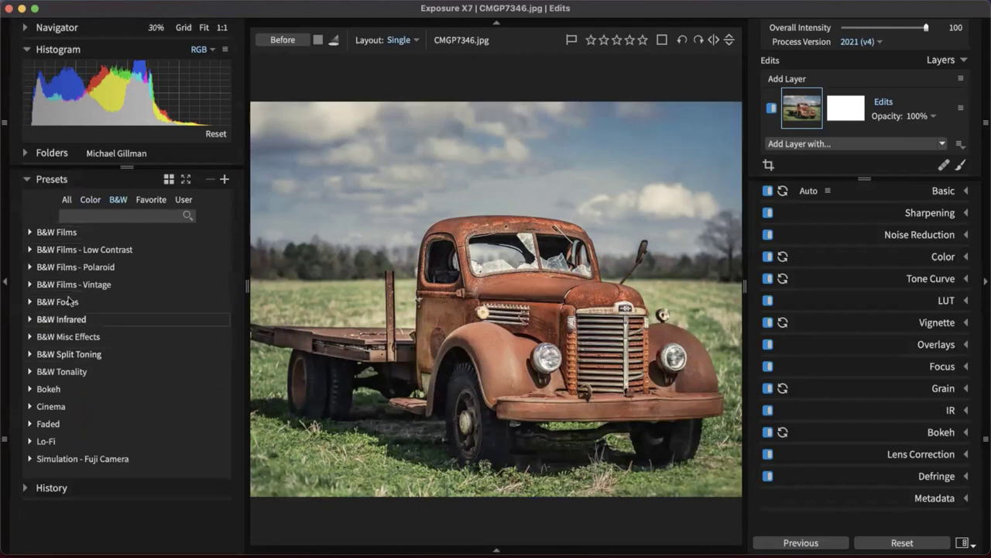
pyautogui.click(85, 284)
pyautogui.scroll(-1, 151, 267)
pyautogui.scroll(-3, 150, 267)
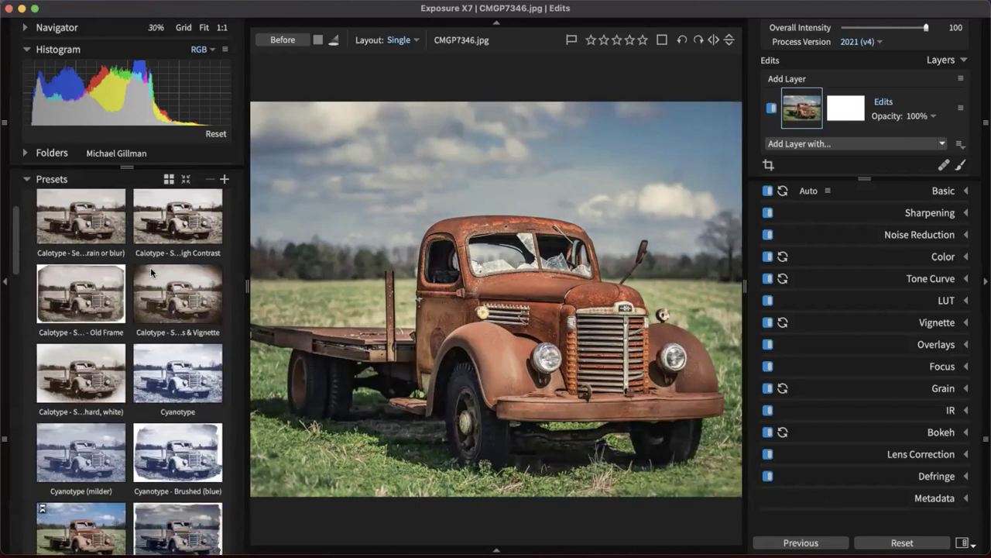
pyautogui.click(155, 268)
pyautogui.scroll(-2, 158, 268)
pyautogui.scroll(-3, 165, 270)
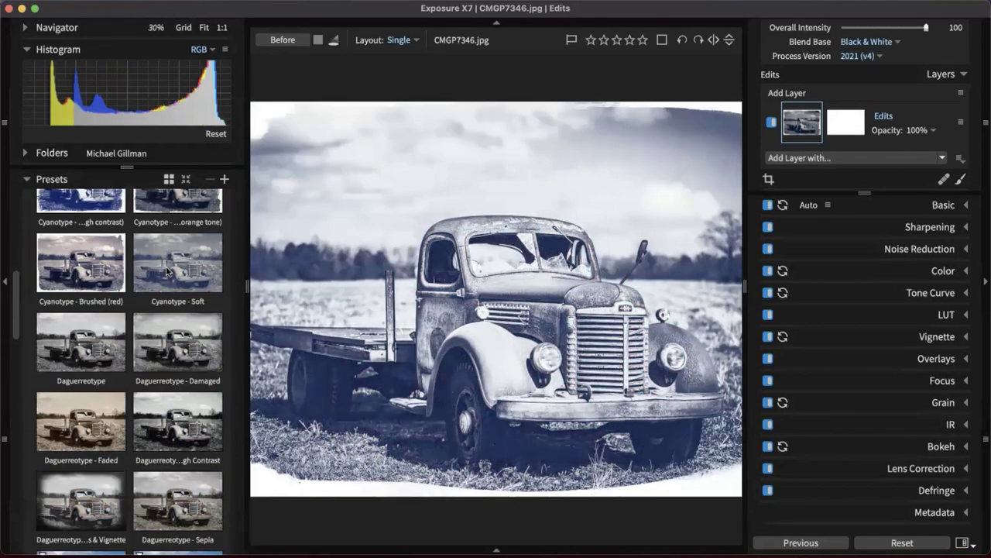
pyautogui.scroll(-2, 165, 269)
pyautogui.click(87, 353)
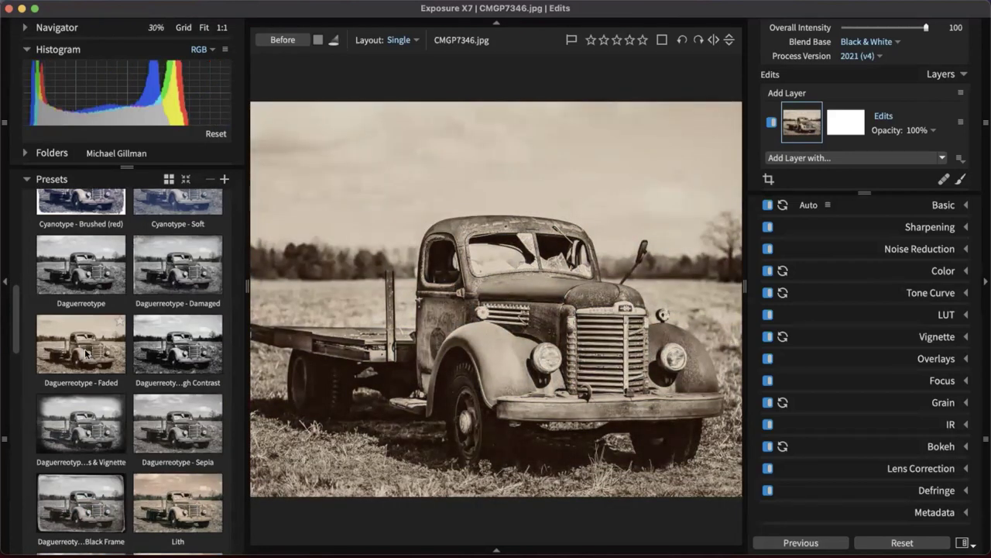
pyautogui.moveTo(87, 353); pyautogui.dragTo(788, 80)
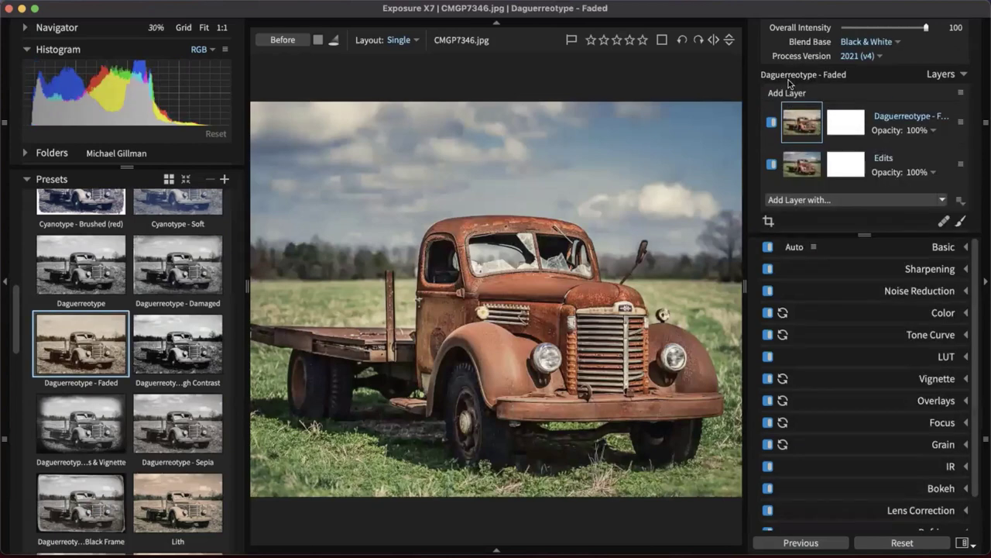
# Hide the presets panel, toggle the Daguerreotype layer to compare, and lower its opacity
pyautogui.click(3, 281)
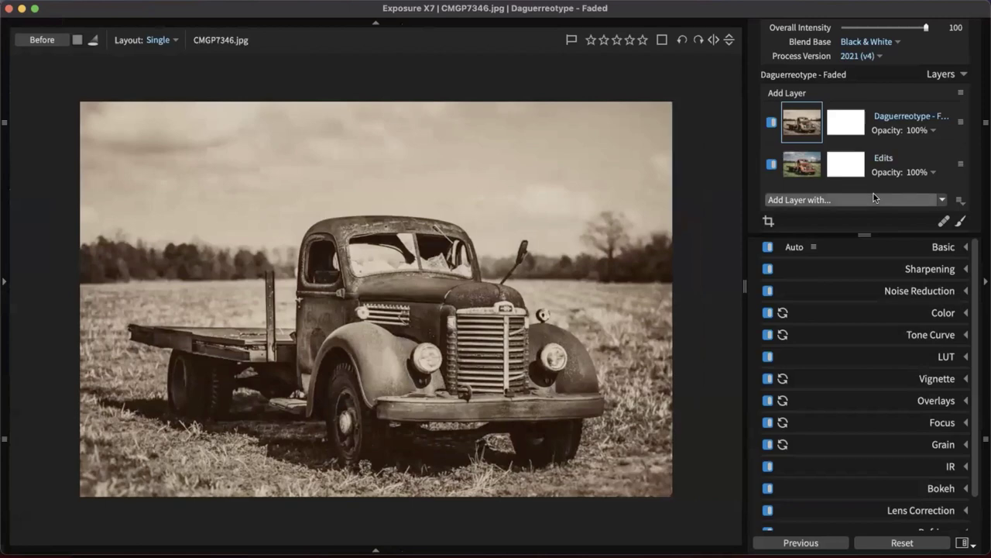
pyautogui.click(773, 123)
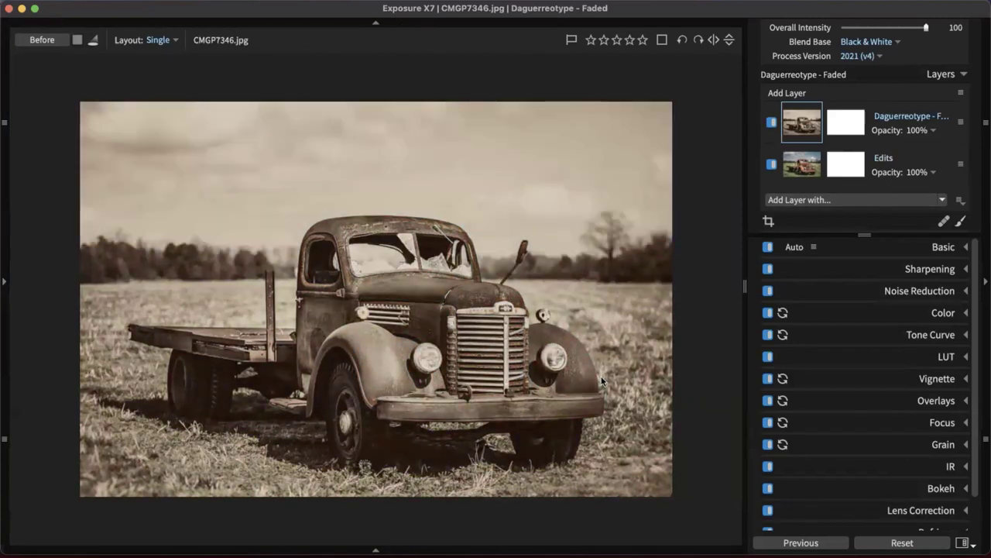
pyautogui.click(933, 130)
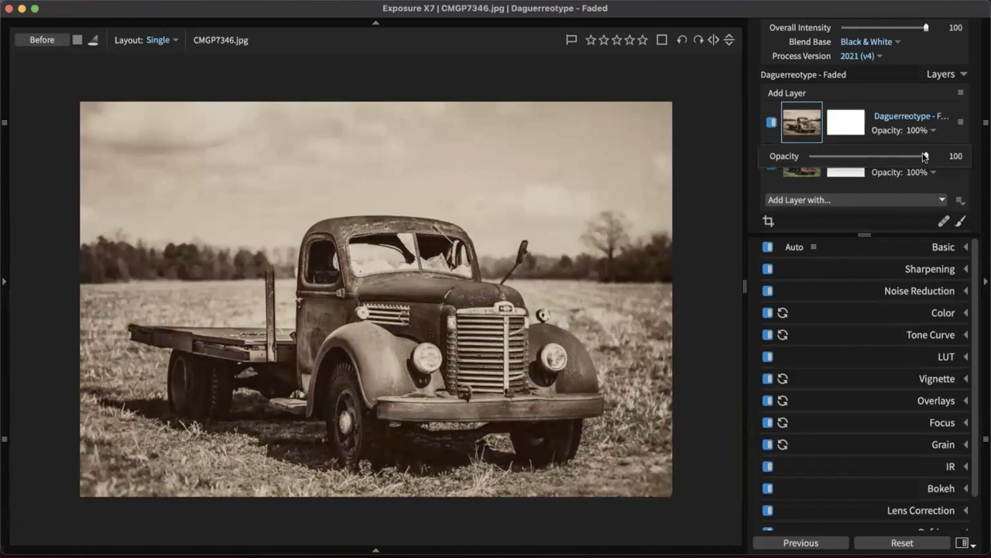
pyautogui.moveTo(925, 156); pyautogui.dragTo(858, 154)
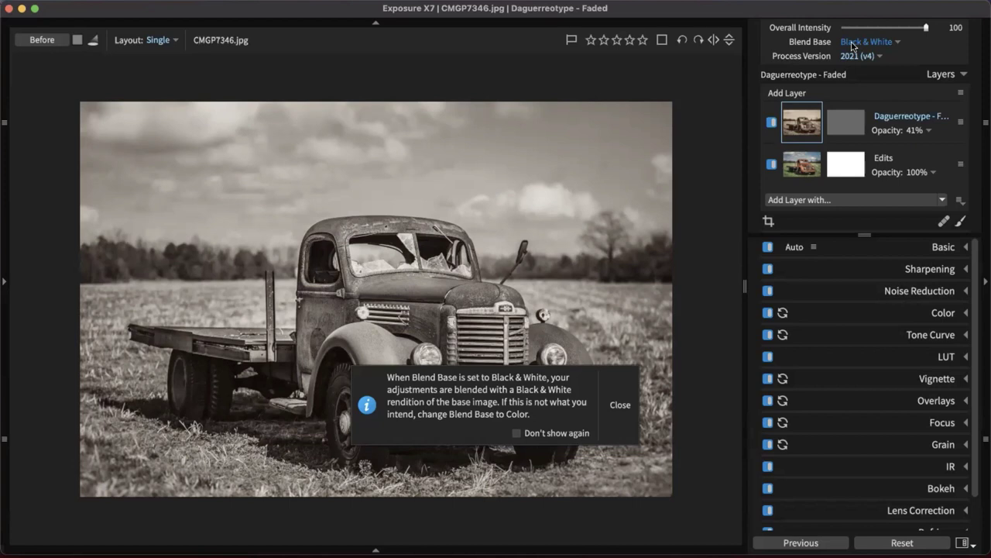
# Keep Blend Base on Black & White, dismiss its notice, and raise layer opacity to 100
pyautogui.click(853, 43)
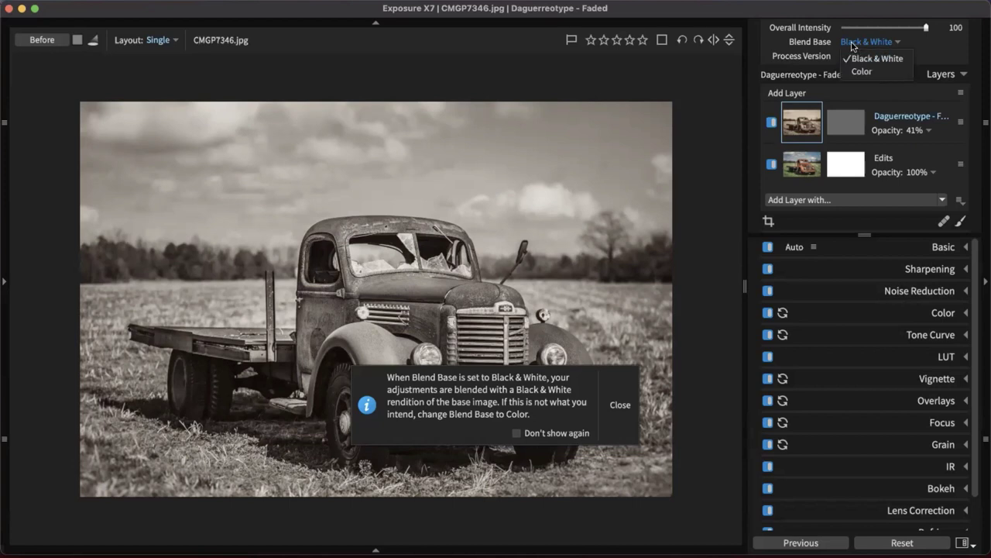
pyautogui.click(853, 44)
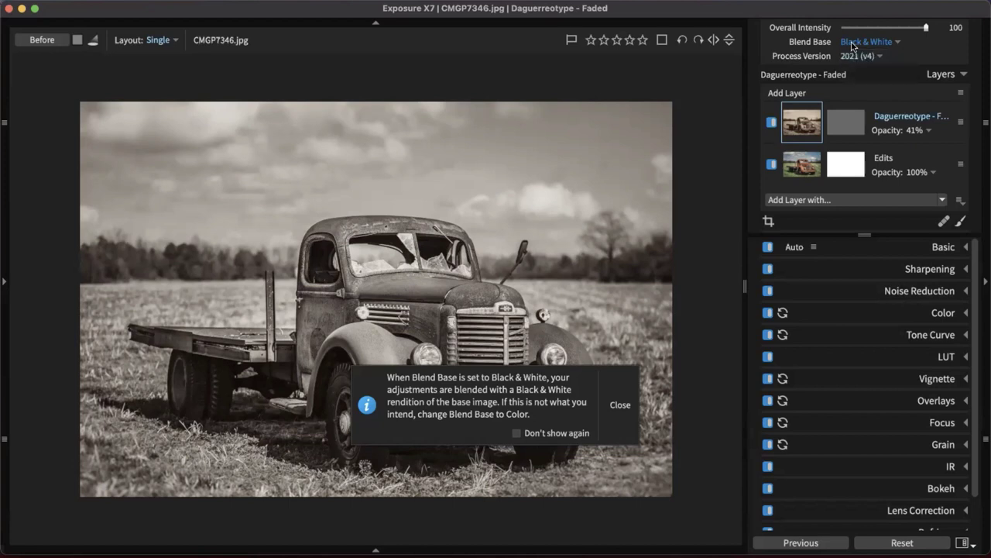
pyautogui.click(619, 405)
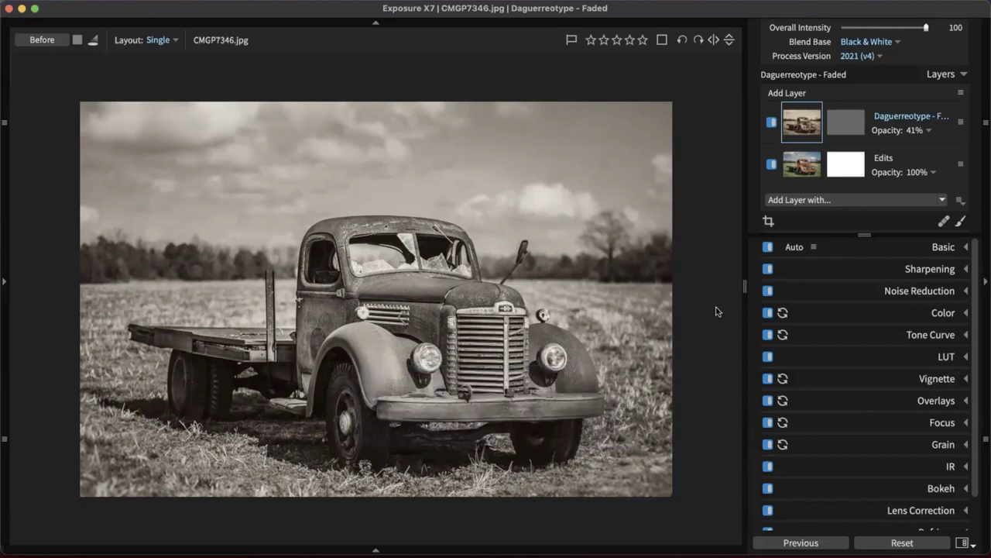
pyautogui.click(916, 130)
pyautogui.moveTo(891, 157); pyautogui.dragTo(928, 157)
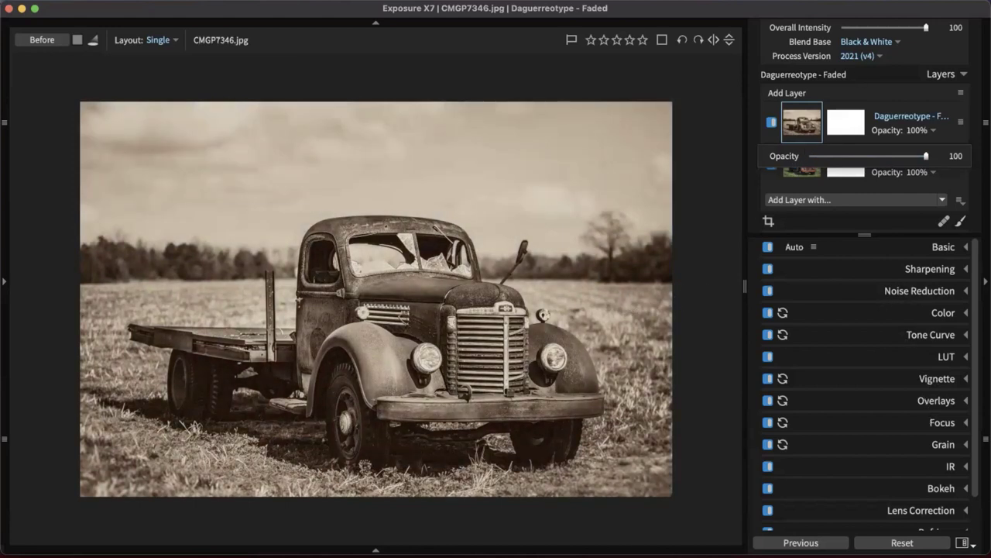
# Set the Daguerreotype layer's Blend Base to Color and trial opacity around half, then 33
pyautogui.click(869, 42)
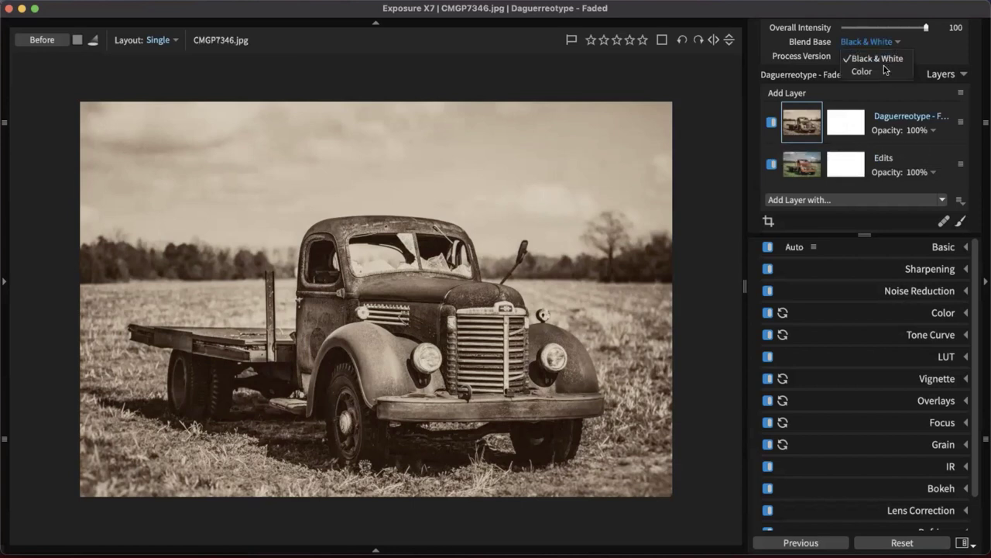
pyautogui.click(884, 66)
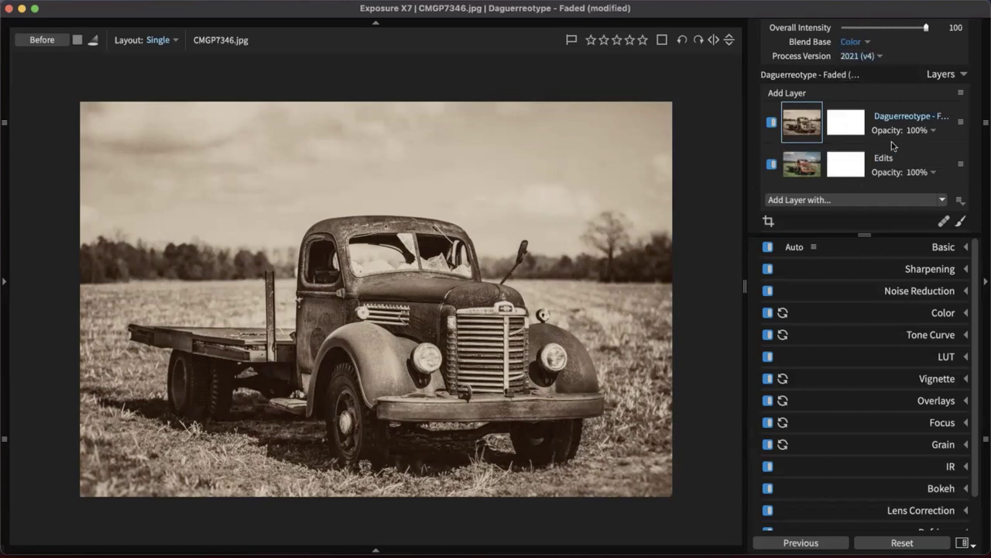
pyautogui.click(924, 131)
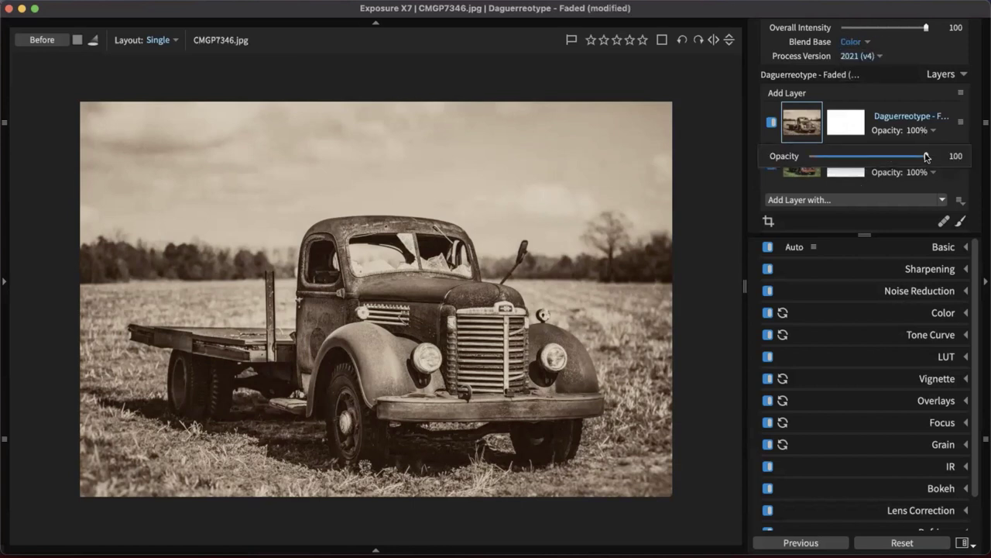
pyautogui.moveTo(927, 157); pyautogui.dragTo(875, 158)
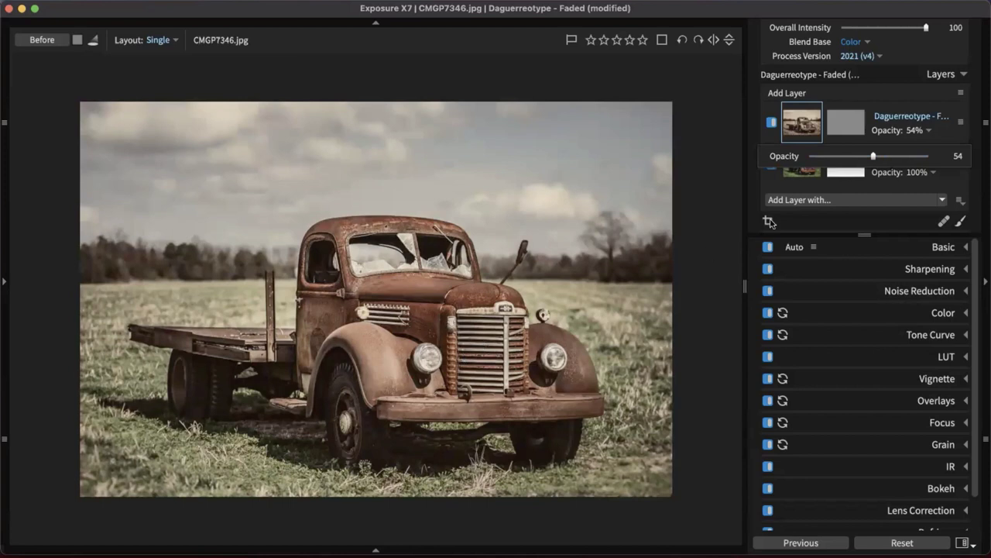
pyautogui.moveTo(860, 157); pyautogui.dragTo(850, 157)
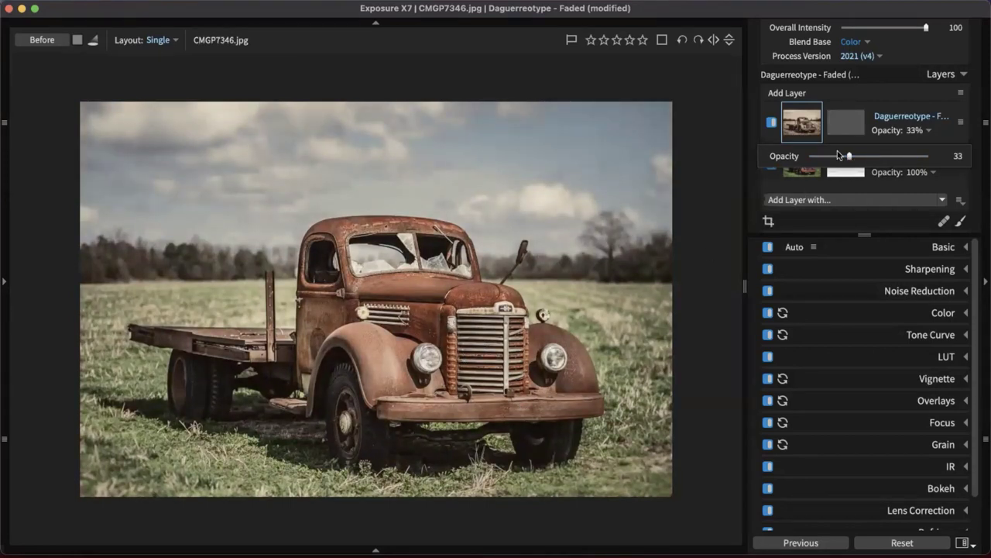
# Test layer opacities of 21, 0 and 62–69, then return opacity to 100
pyautogui.click(836, 156)
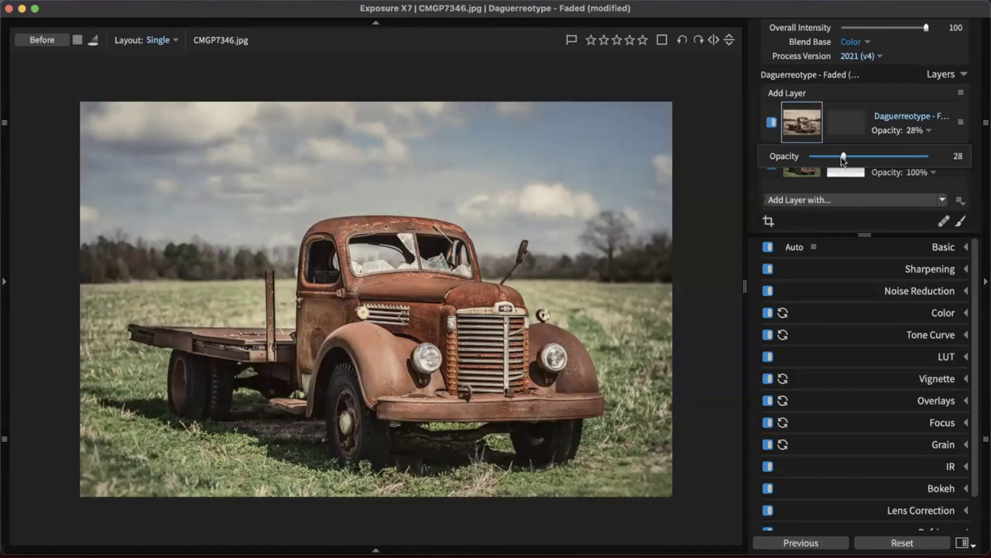
pyautogui.moveTo(835, 156); pyautogui.dragTo(905, 159)
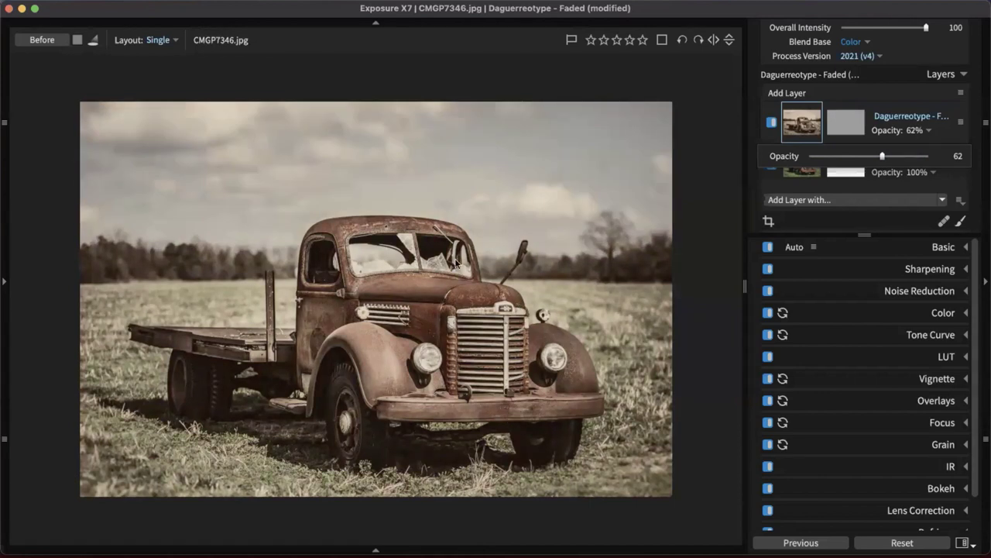
pyautogui.moveTo(884, 159); pyautogui.dragTo(891, 160)
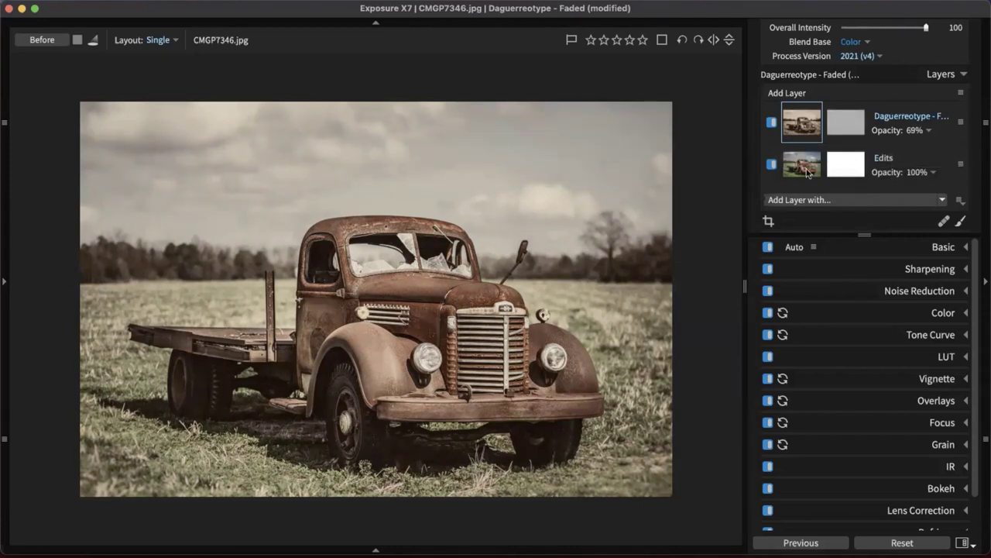
pyautogui.click(928, 130)
pyautogui.moveTo(891, 156); pyautogui.dragTo(926, 155)
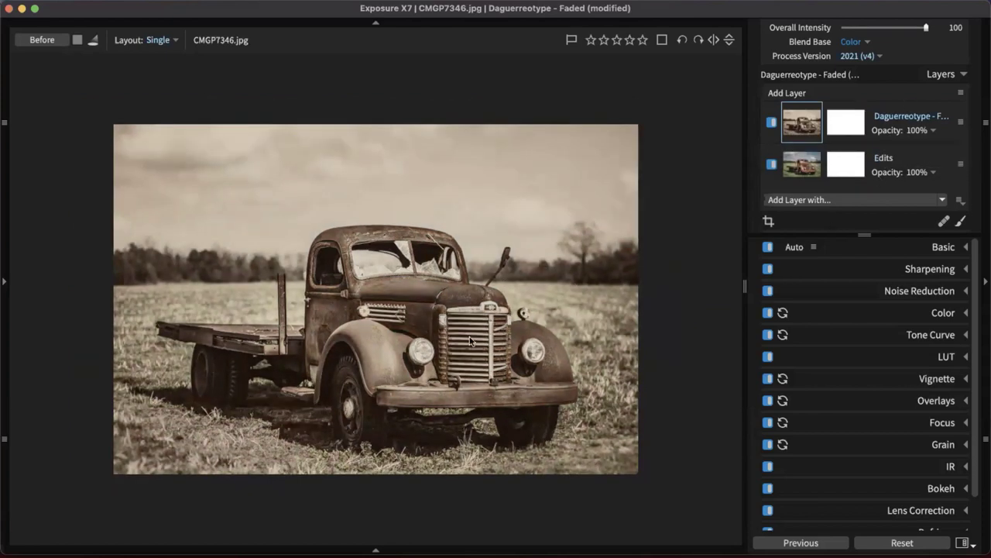
# Set up a mask brush on the Daguerreotype layer (size 18, flow about 13) and invert the mask
pyautogui.click(860, 123)
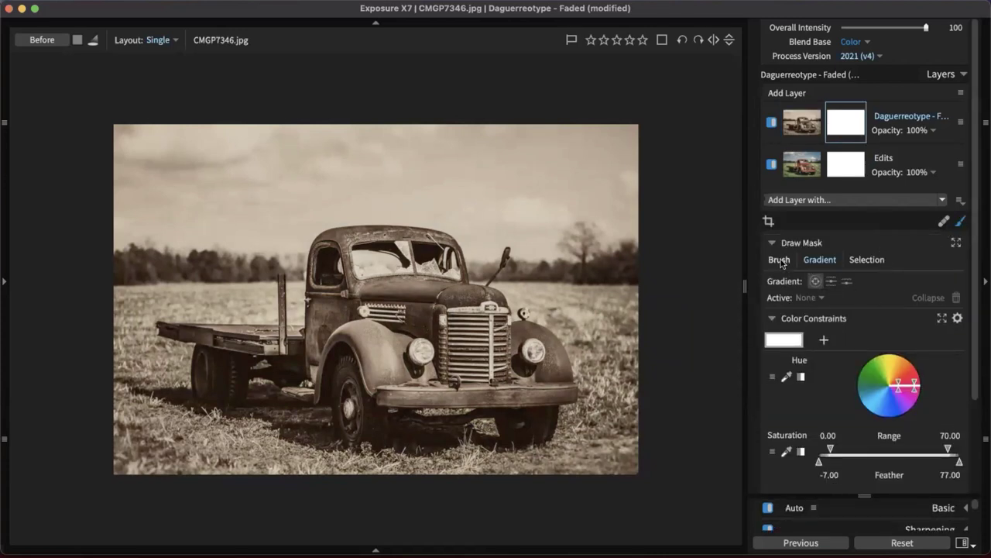
pyautogui.click(780, 261)
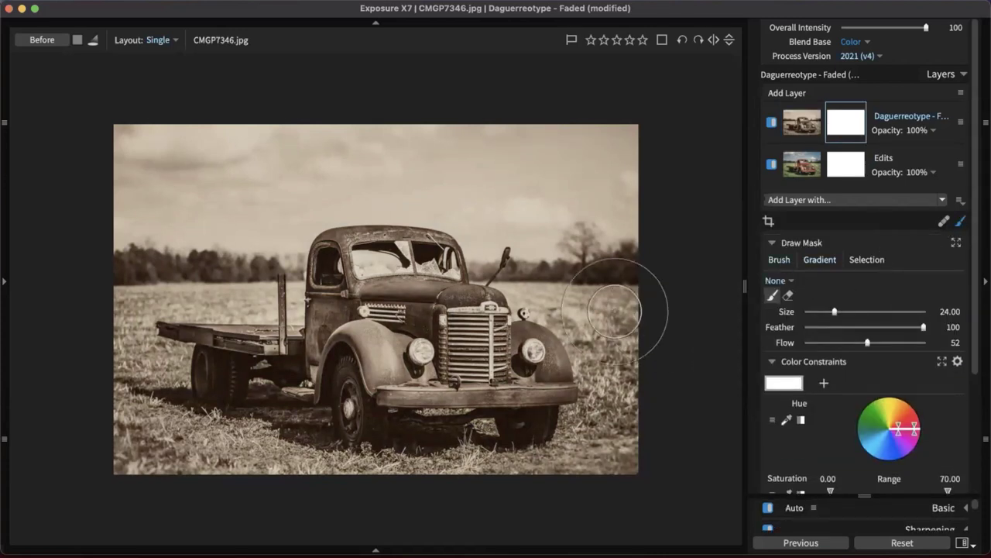
pyautogui.press('[')
pyautogui.press('[')
pyautogui.press('[')
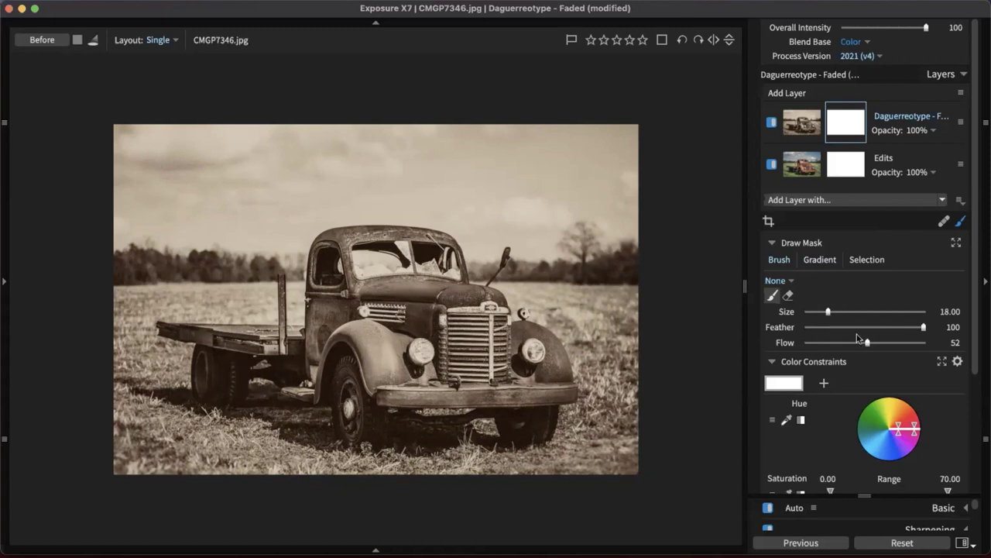
pyautogui.moveTo(867, 342); pyautogui.dragTo(823, 343)
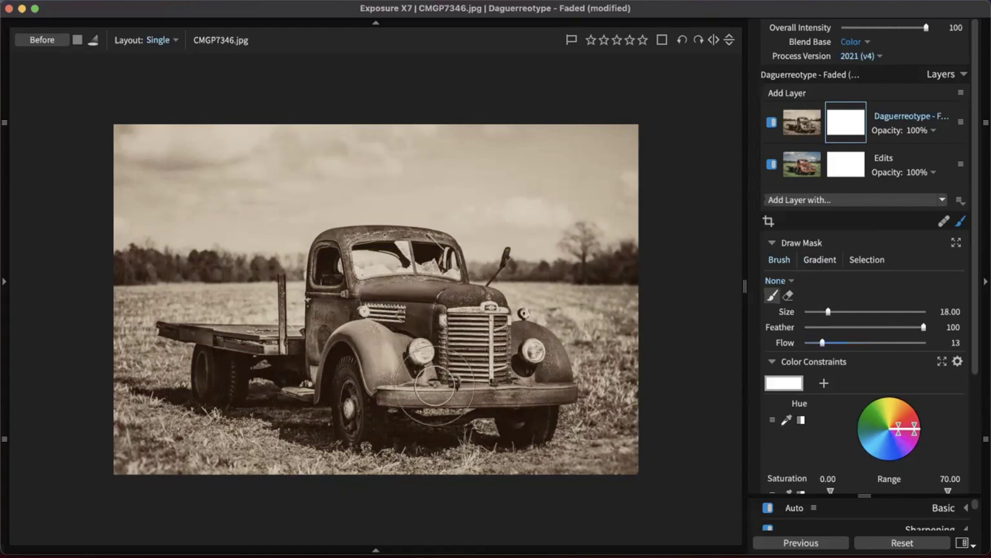
pyautogui.press('\\')
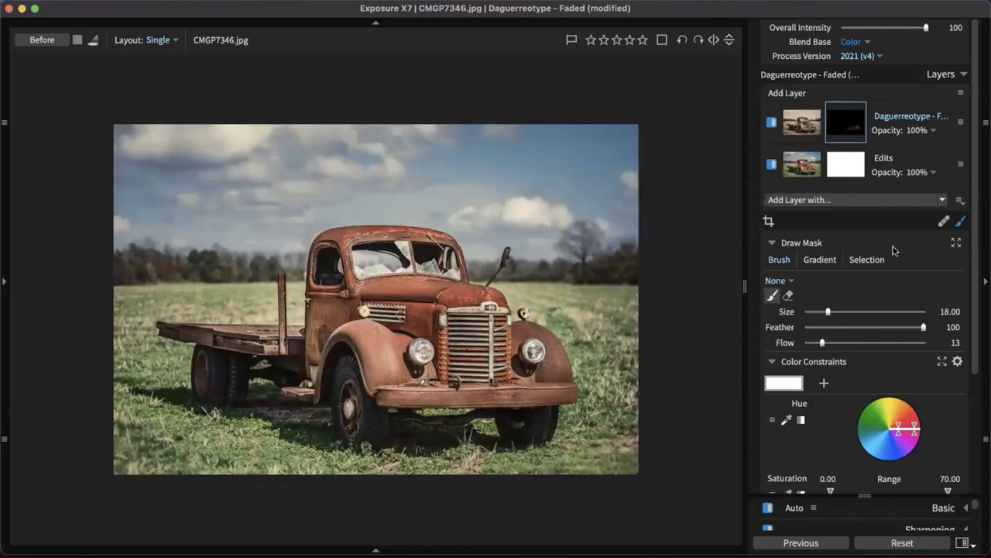
pyautogui.rightClick(854, 138)
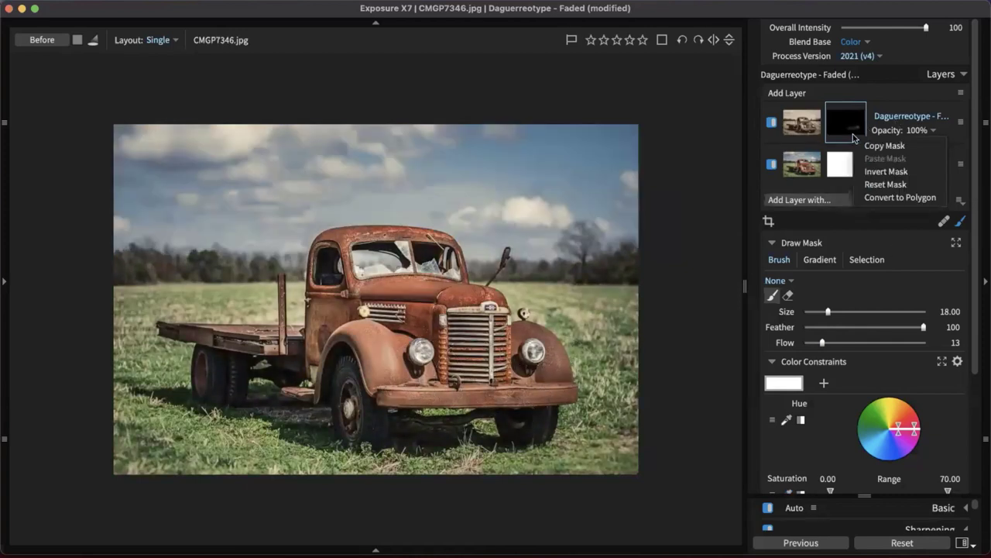
pyautogui.click(886, 171)
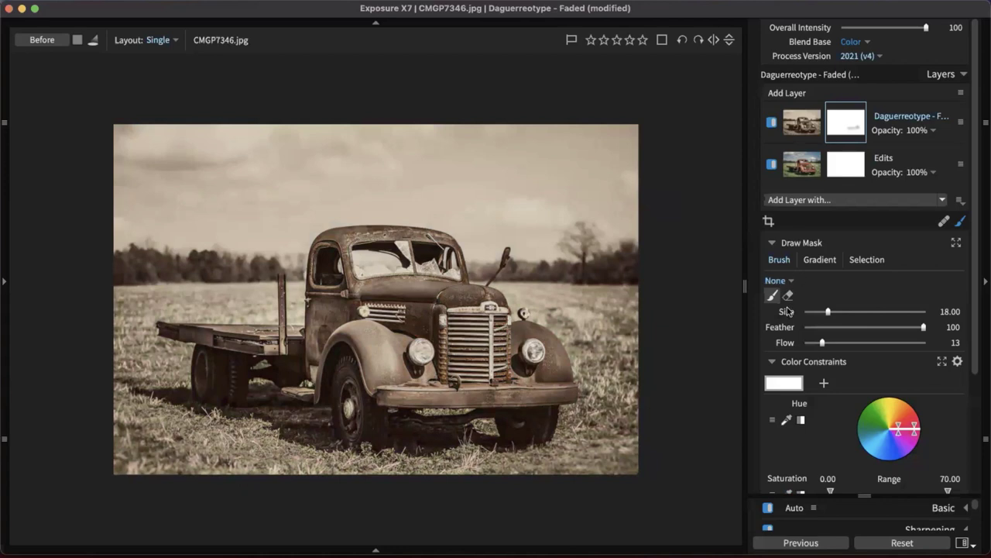
# Erase the mask over the truck's fender, wheel, hood and flatbed to reveal its rusty colour
pyautogui.click(788, 295)
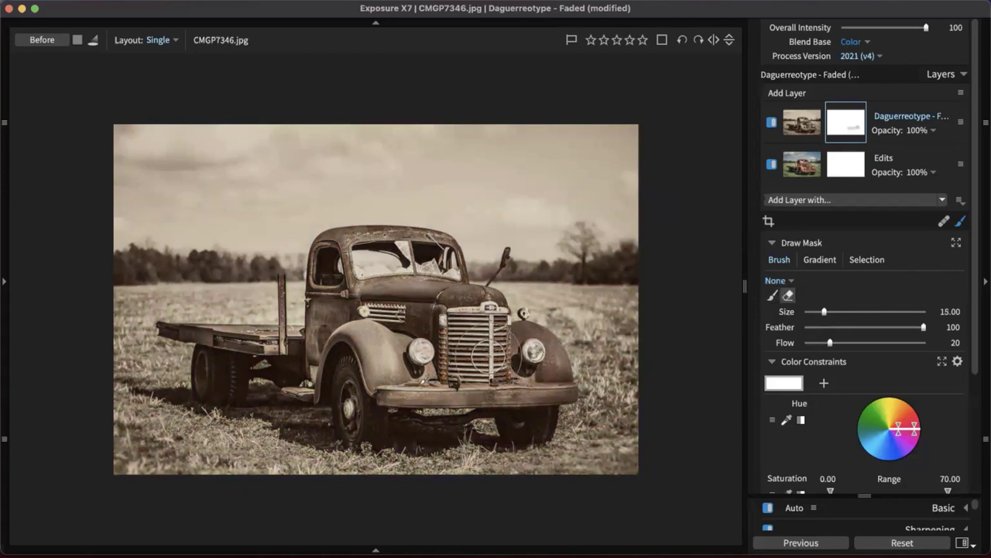
pyautogui.moveTo(366, 377)
pyautogui.mouseDown()
pyautogui.moveTo(364, 350)
pyautogui.moveTo(340, 396)
pyautogui.moveTo(393, 370)
pyautogui.moveTo(417, 379)
pyautogui.moveTo(423, 326)
pyautogui.moveTo(372, 331)
pyautogui.moveTo(375, 302)
pyautogui.mouseUp()
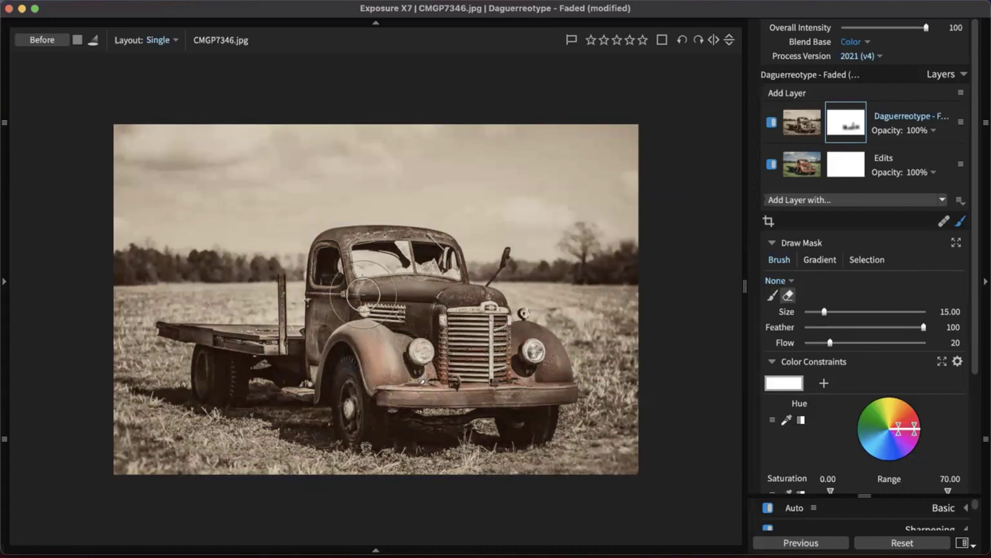
pyautogui.press('[')
pyautogui.press('[')
pyautogui.press('[')
pyautogui.press('[')
pyautogui.press('[')
pyautogui.press('[')
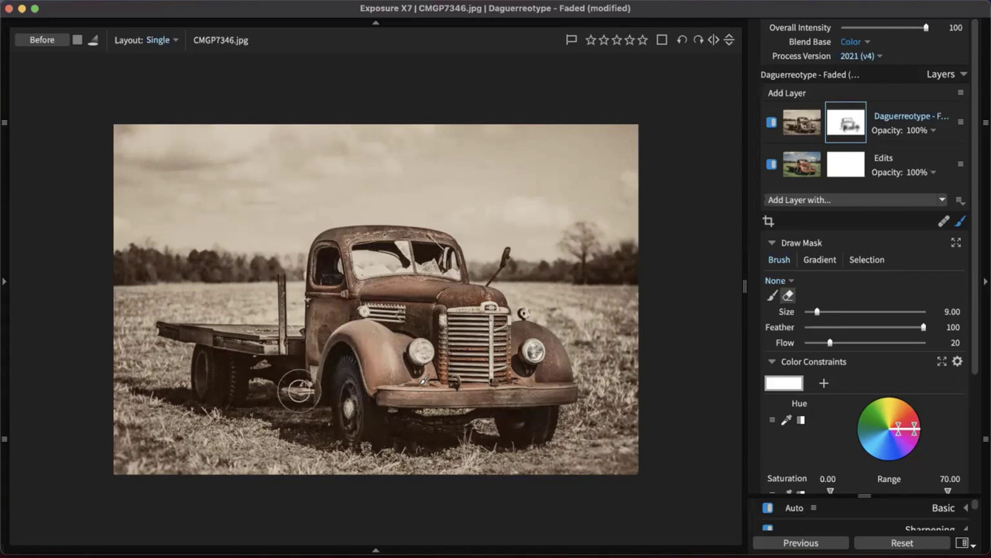
pyautogui.moveTo(193, 341)
pyautogui.mouseDown()
pyautogui.moveTo(302, 340)
pyautogui.moveTo(290, 316)
pyautogui.moveTo(239, 339)
pyautogui.moveTo(288, 346)
pyautogui.moveTo(239, 353)
pyautogui.mouseUp()
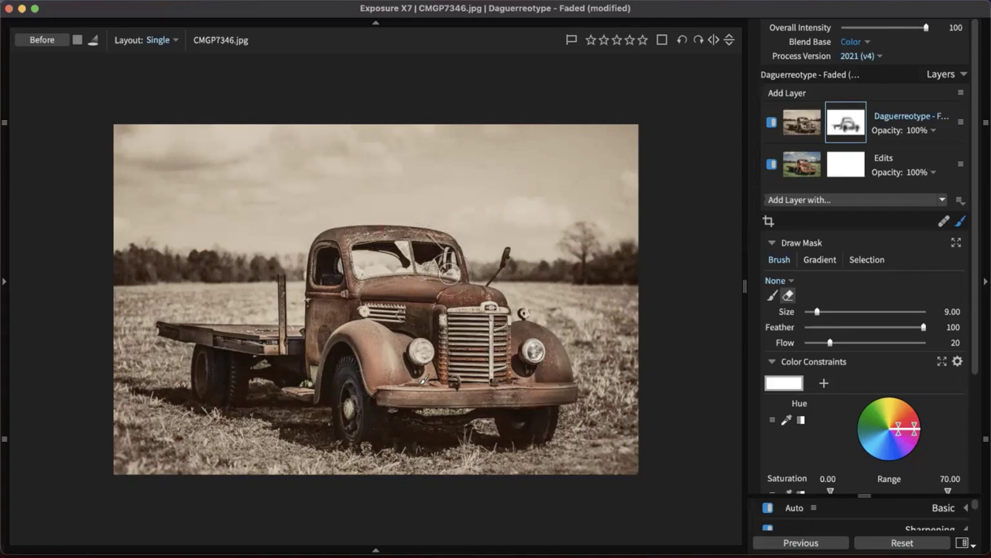
# Set the Daguerreotype - Faded layer's opacity to 71
pyautogui.click(933, 130)
pyautogui.moveTo(927, 155); pyautogui.dragTo(894, 159)
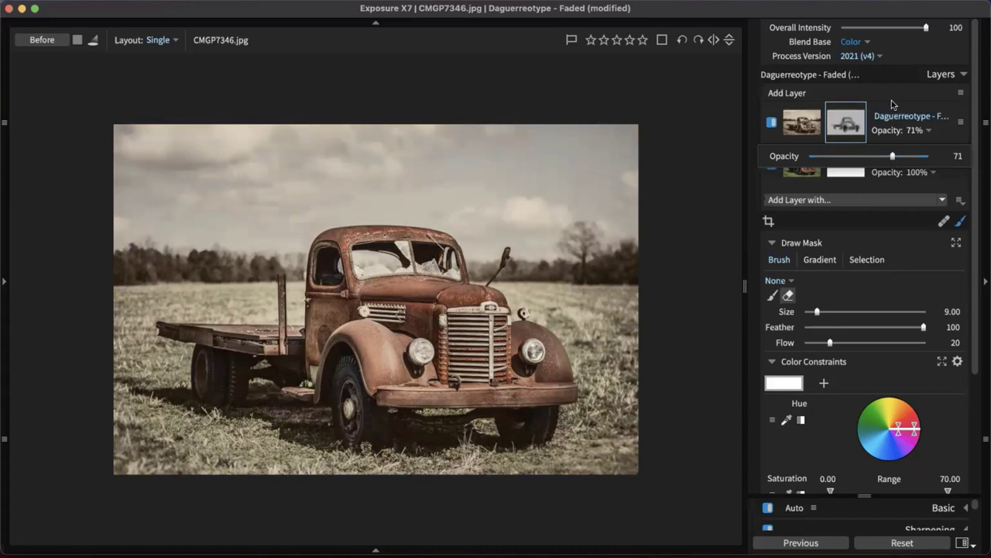
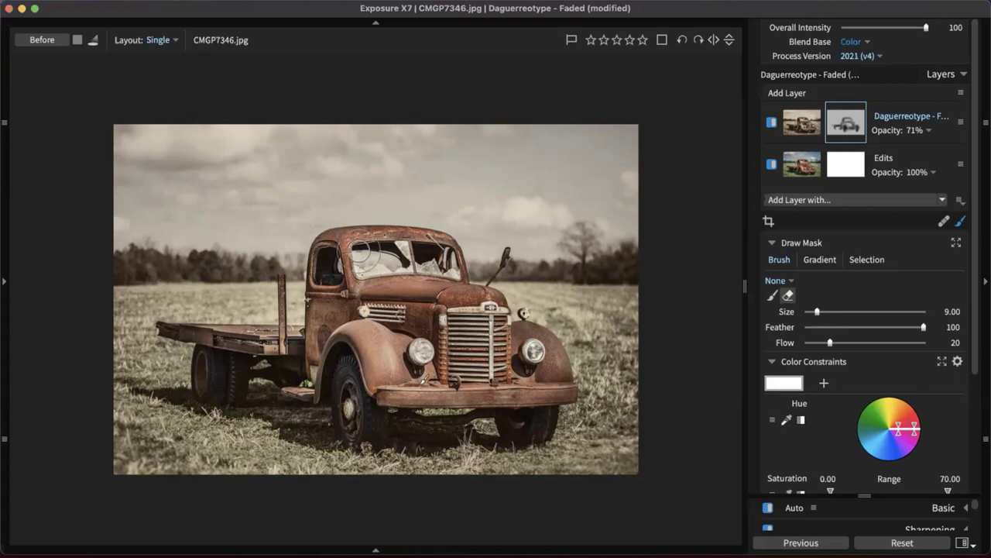
# Leave mask painting by selecting the layer's image thumbnail, restoring the adjustment panels
pyautogui.click(961, 222)
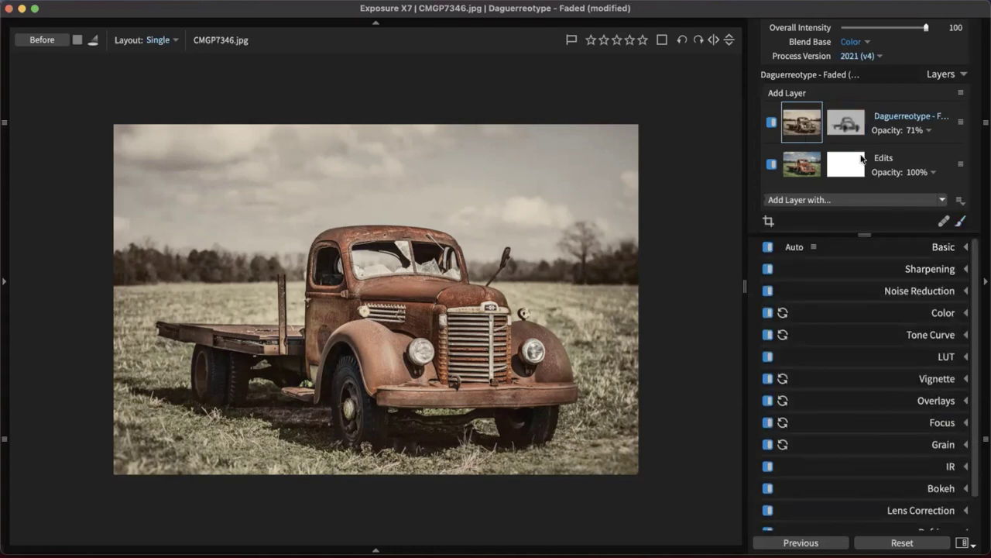
pyautogui.moveTo(807, 110)
# Show the left panels, collapse Presets and expand History
pyautogui.click(5, 281)
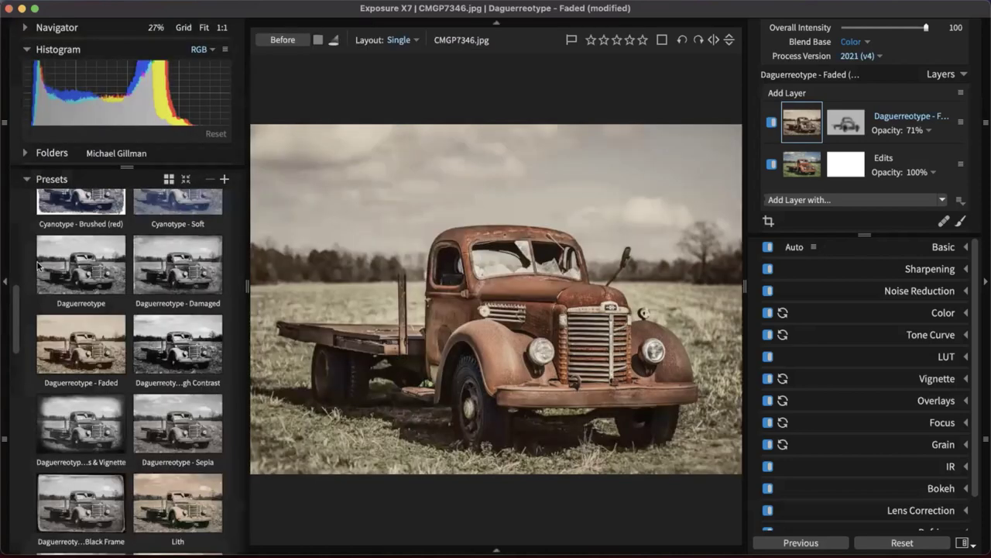
pyautogui.click(63, 179)
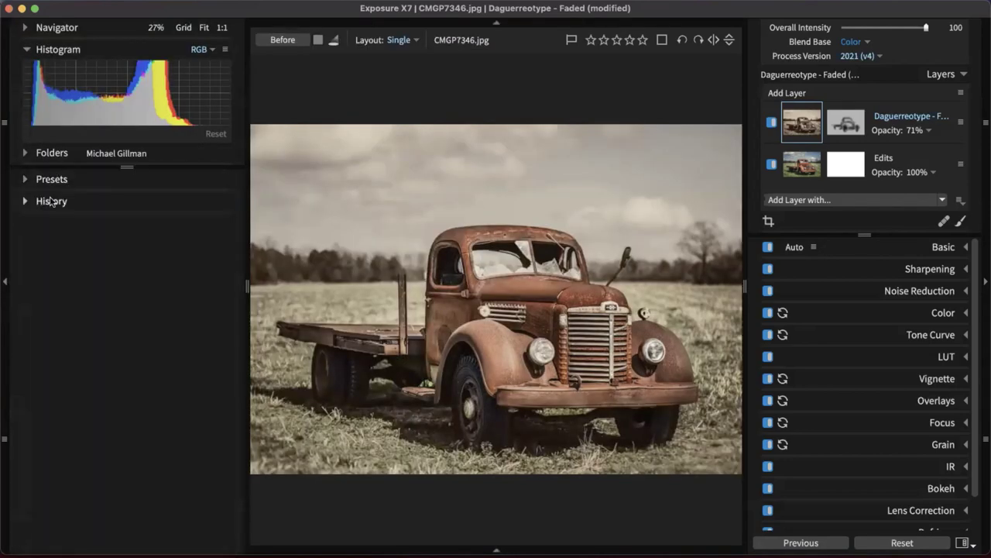
pyautogui.click(54, 203)
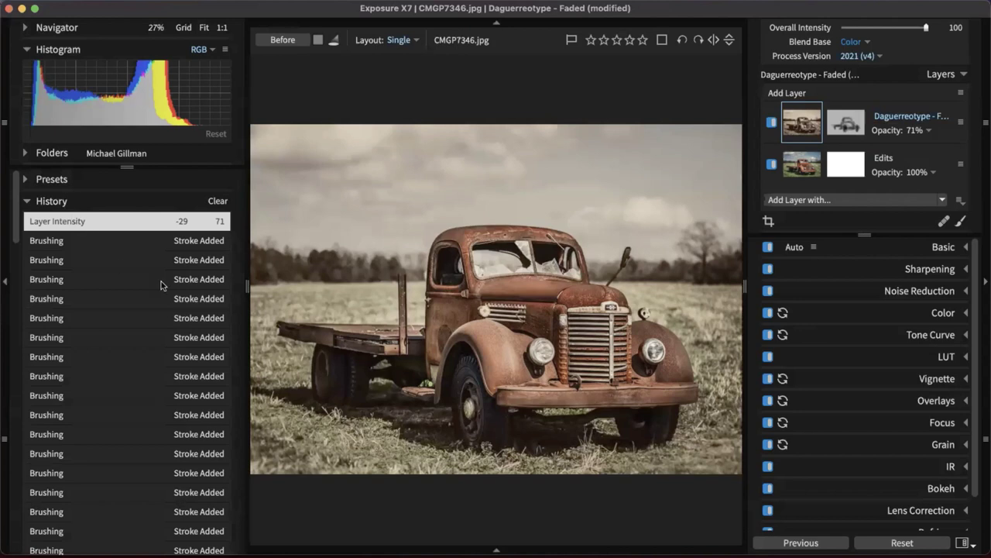
# Step back through earlier brushing, Layer Intensity and blend-change history states
pyautogui.click(178, 299)
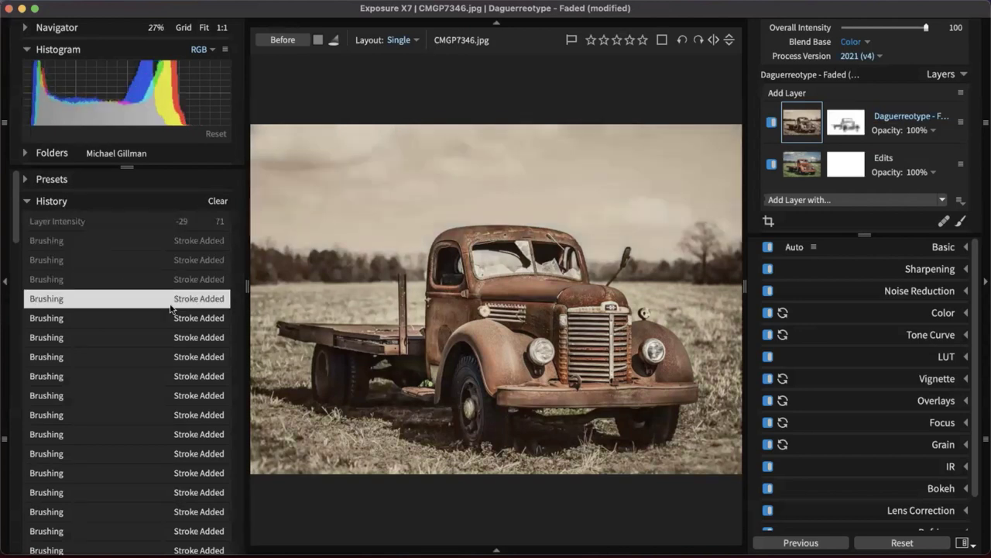
pyautogui.scroll(-3, 163, 310)
pyautogui.scroll(2, 160, 312)
pyautogui.scroll(-3, 160, 312)
pyautogui.click(158, 317)
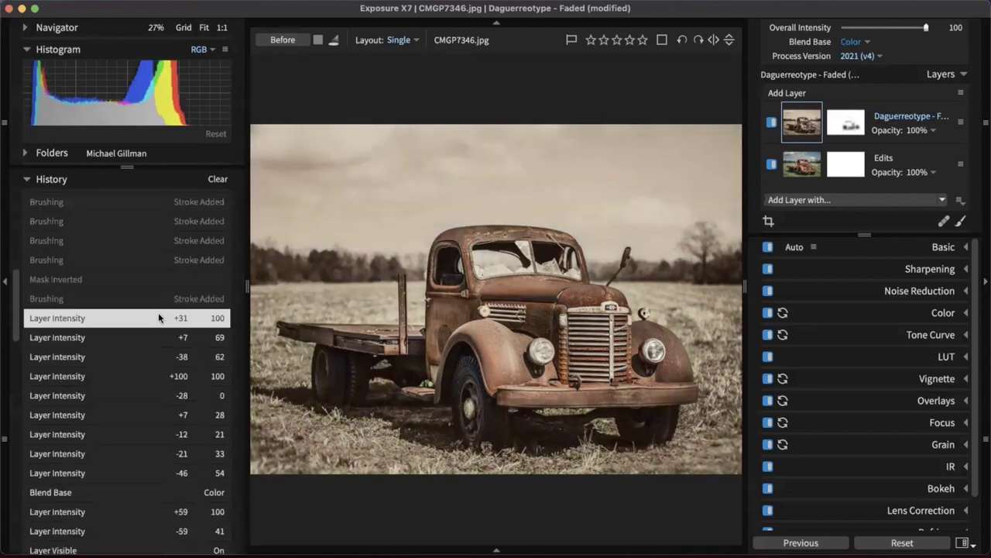
pyautogui.scroll(-4, 158, 312)
pyautogui.click(158, 318)
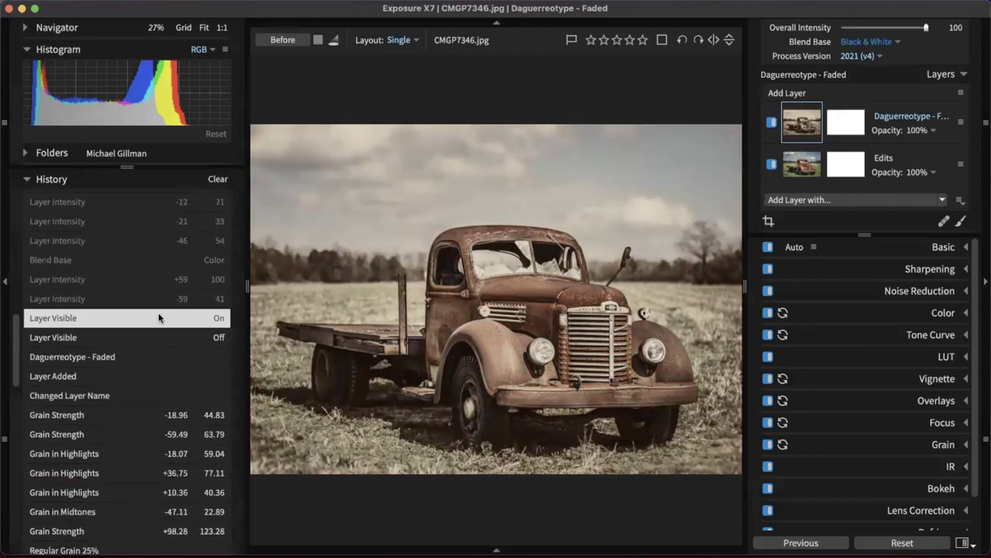
pyautogui.scroll(-2, 159, 316)
# Step back through the grain, Grain in Highlights, bokeh and region edits, then move forward again
pyautogui.click(146, 337)
pyautogui.click(147, 356)
pyautogui.click(149, 395)
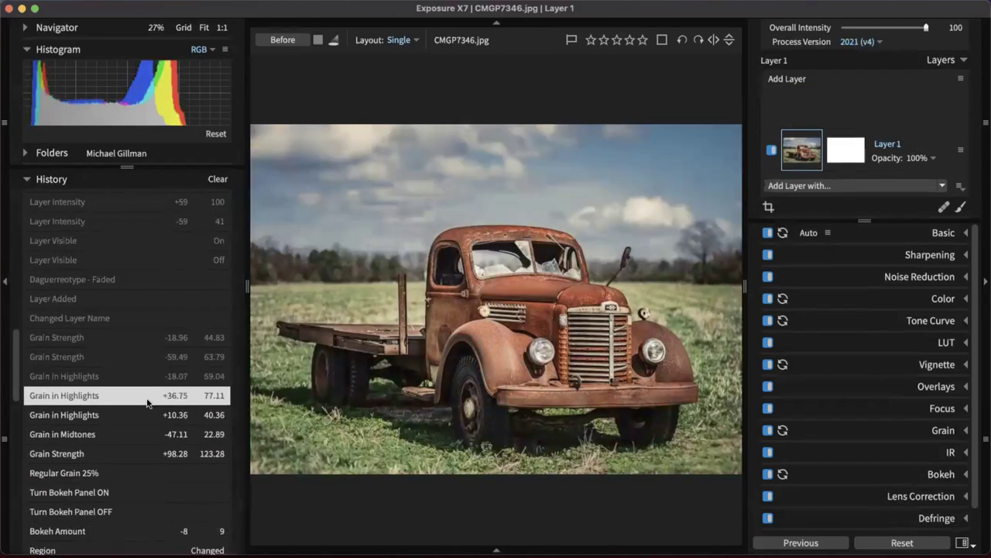
pyautogui.scroll(-1, 150, 395)
pyautogui.click(150, 395)
pyautogui.scroll(-2, 150, 396)
pyautogui.click(150, 397)
pyautogui.scroll(-5, 150, 394)
pyautogui.click(150, 395)
pyautogui.scroll(2, 148, 403)
pyautogui.click(149, 434)
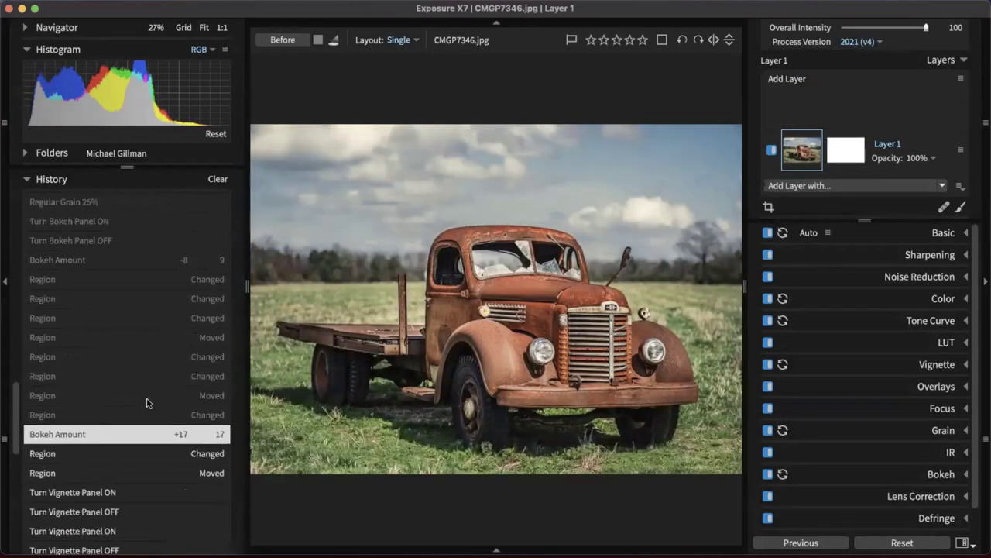
pyautogui.scroll(-5, 146, 401)
pyautogui.click(144, 401)
pyautogui.scroll(-5, 141, 400)
pyautogui.click(141, 395)
# Return to the latest Layer Intensity state after previewing brushing states, then collapse History
pyautogui.click(96, 221)
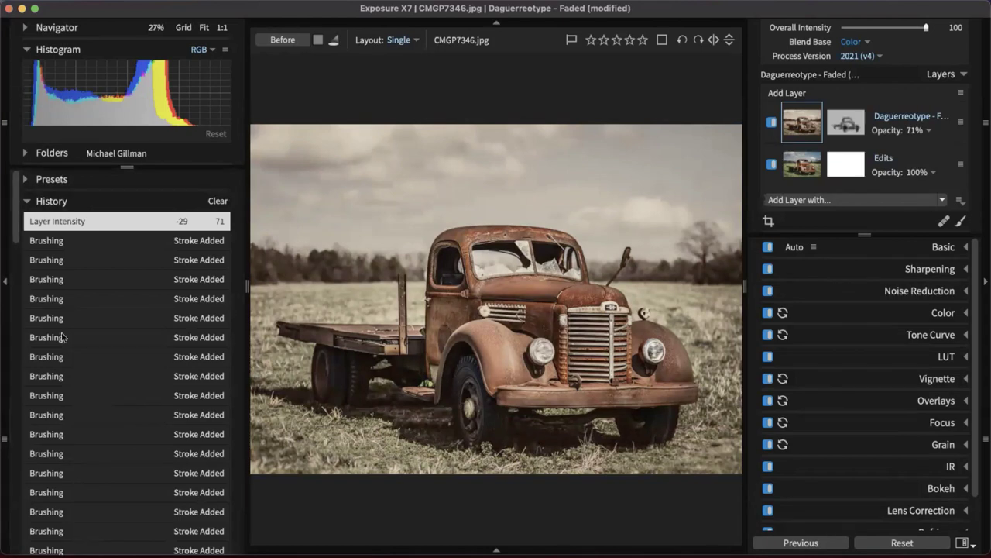
pyautogui.click(89, 409)
pyautogui.click(32, 222)
pyautogui.click(108, 302)
pyautogui.click(73, 262)
pyautogui.click(54, 242)
pyautogui.click(34, 220)
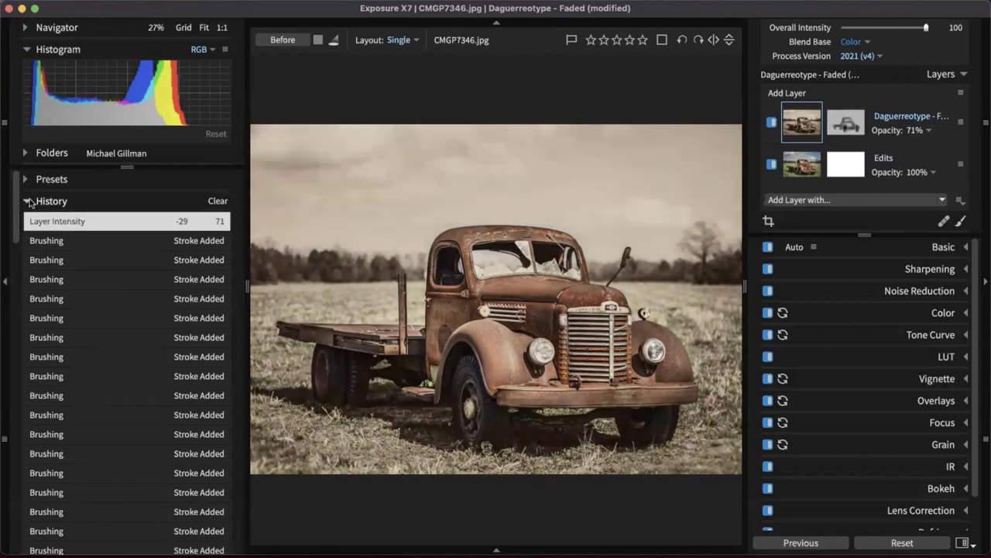
pyautogui.click(48, 202)
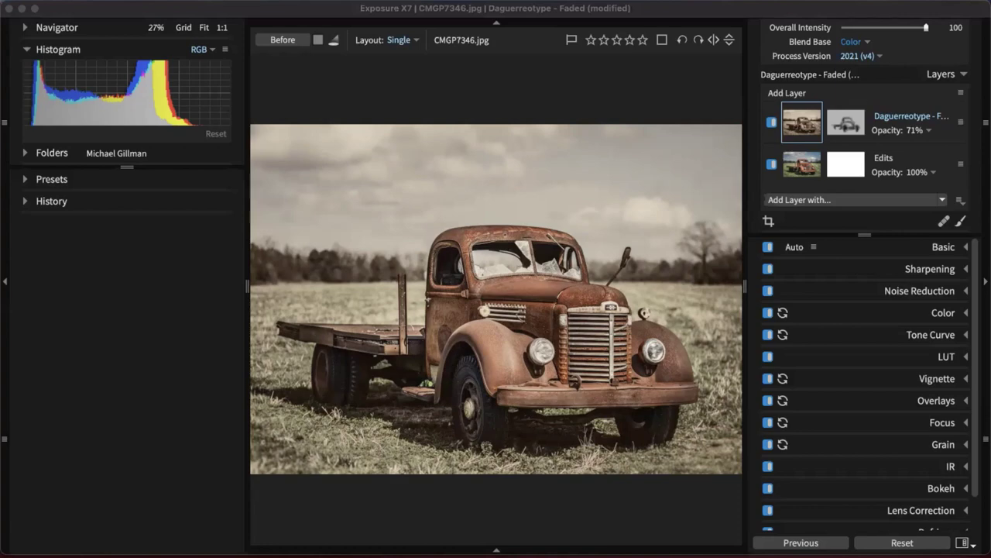
# Move Finder up and open the photographer's Photos folder and its Exposure Software subfolder
pyautogui.moveTo(891, 553); pyautogui.dragTo(484, 97)
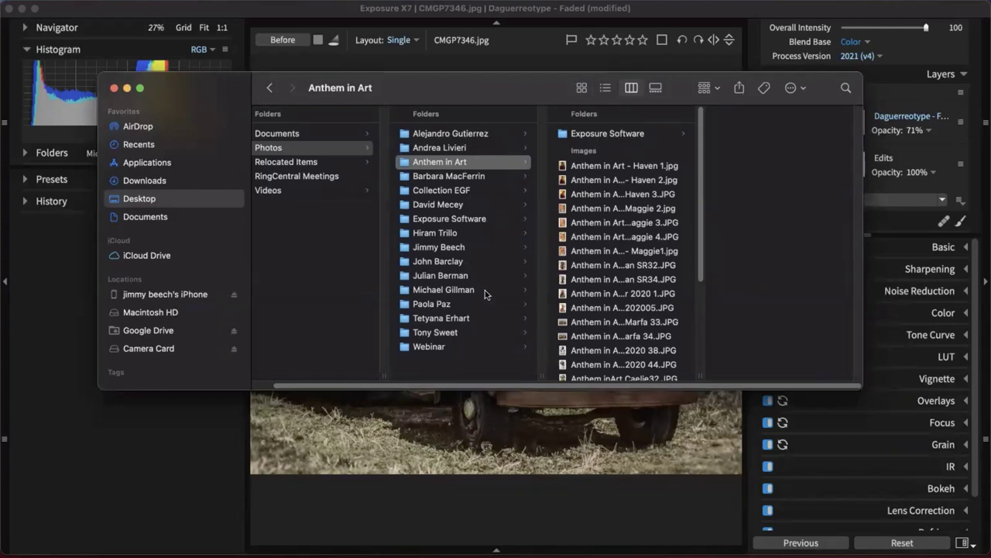
pyautogui.click(629, 134)
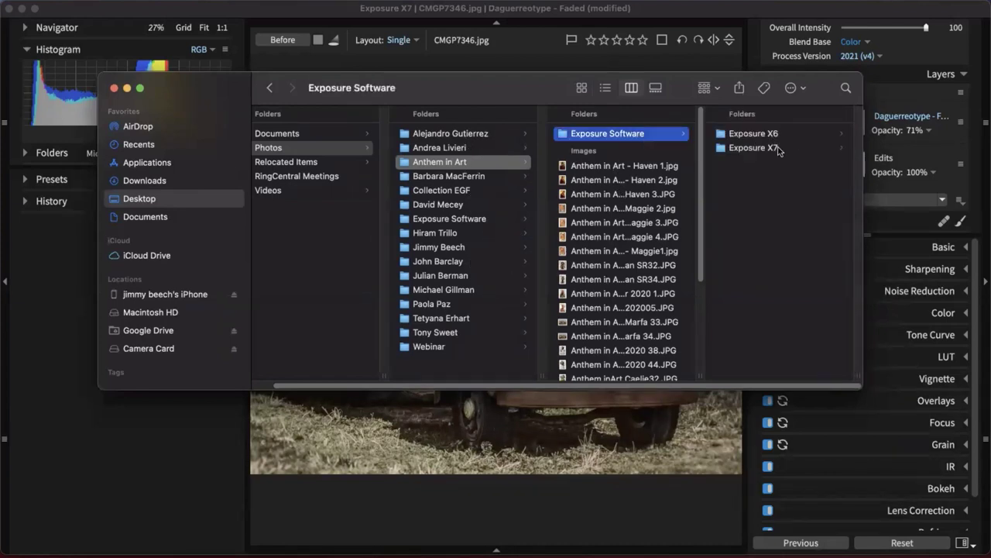
pyautogui.click(469, 293)
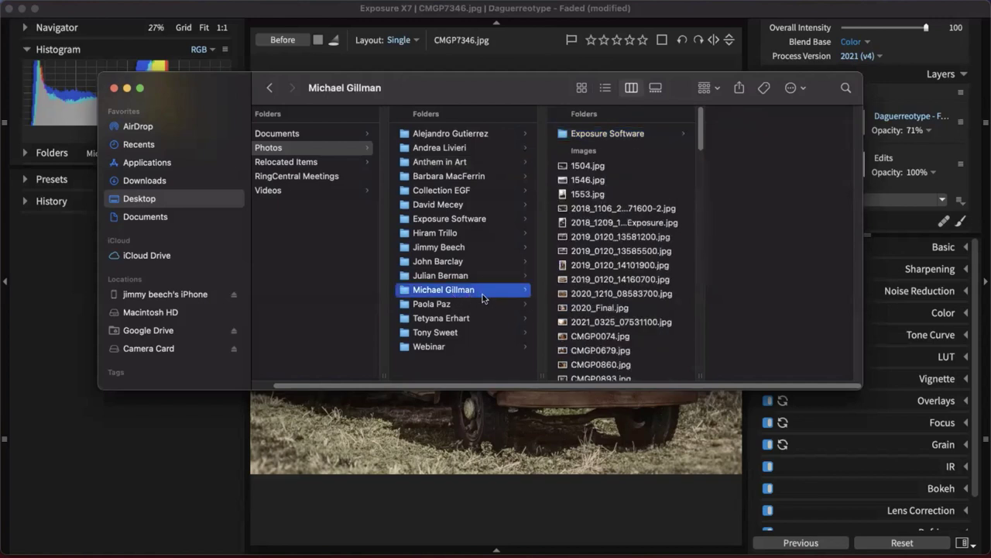
pyautogui.click(646, 135)
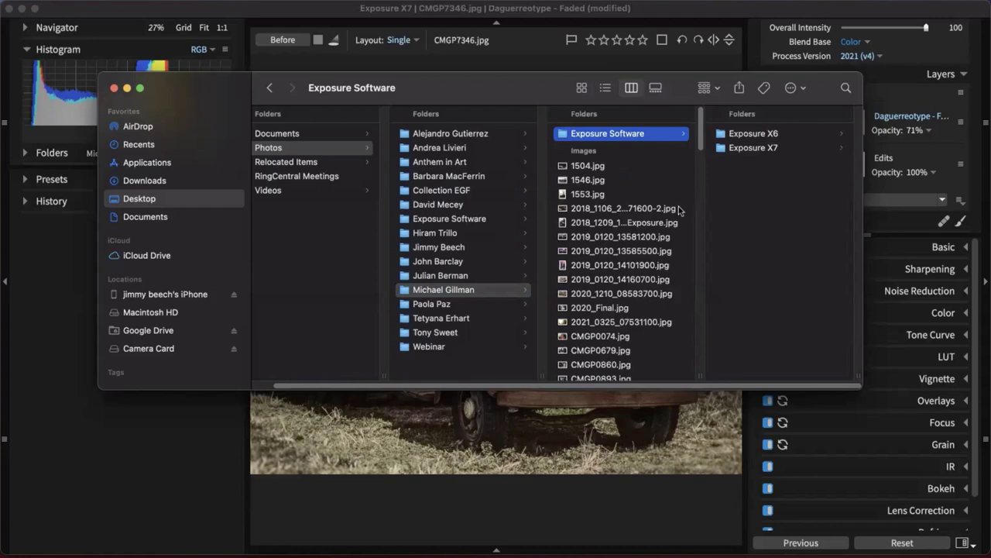
# Go back to the photographer's folder, show it can join the sidebar, then minimize Finder
pyautogui.moveTo(514, 93); pyautogui.dragTo(574, 124)
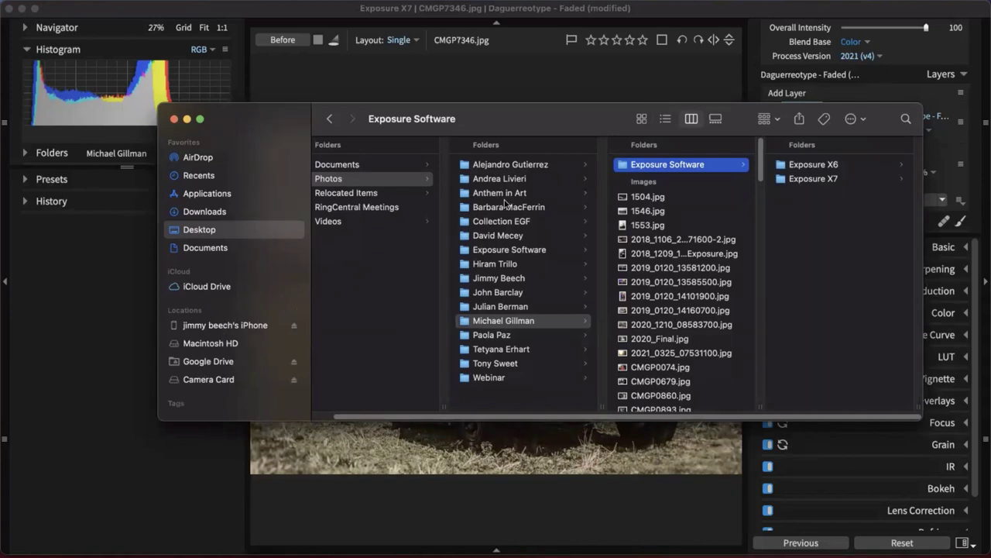
pyautogui.click(523, 320)
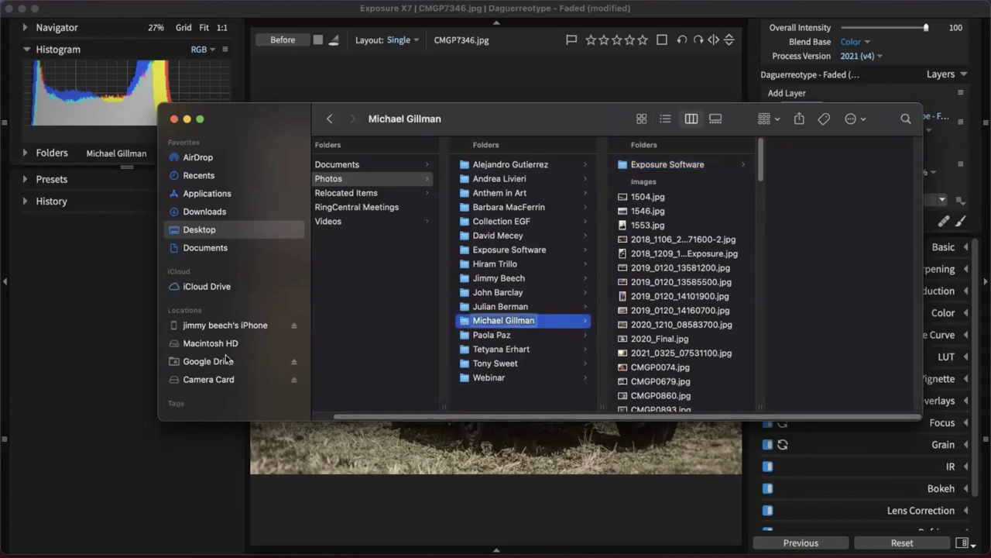
pyautogui.moveTo(466, 322); pyautogui.dragTo(481, 341)
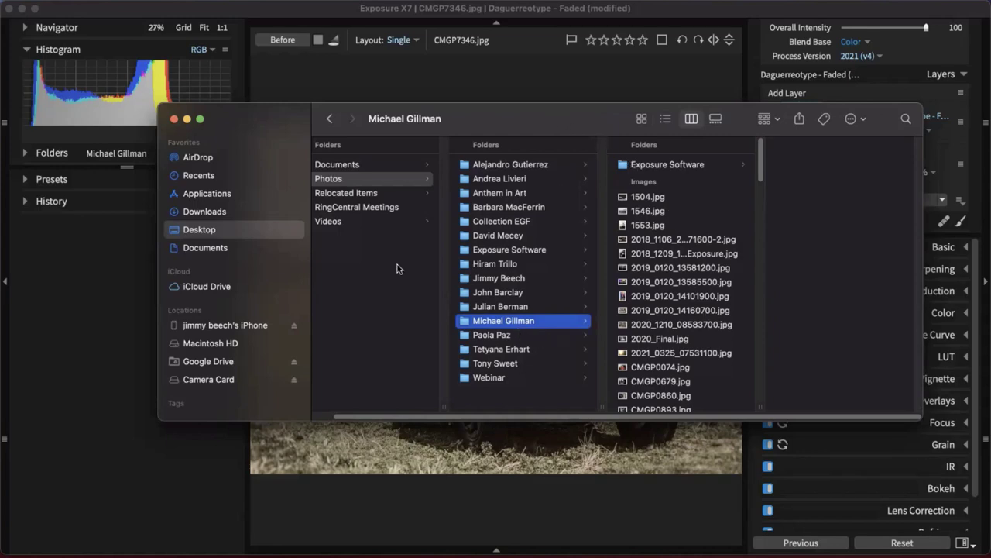
pyautogui.doubleClick(534, 118)
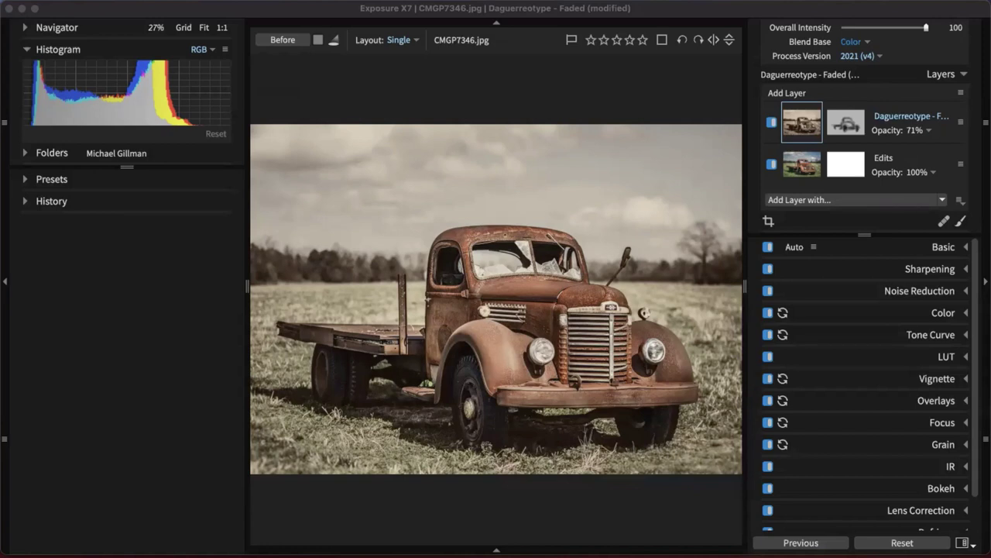
# In History, compare the full-strength and reduced-opacity Daguerreotype - Faded states
pyautogui.click(822, 16)
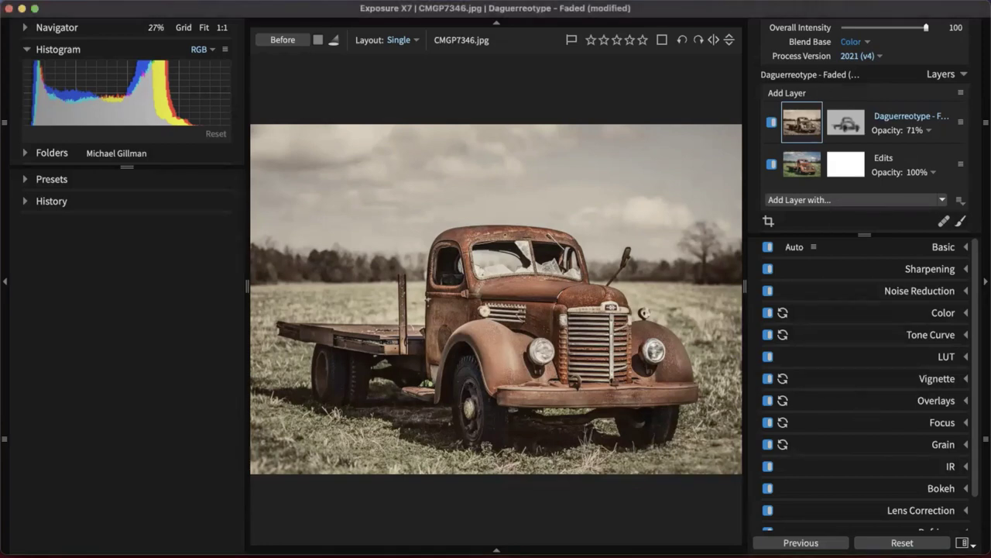
pyautogui.click(69, 207)
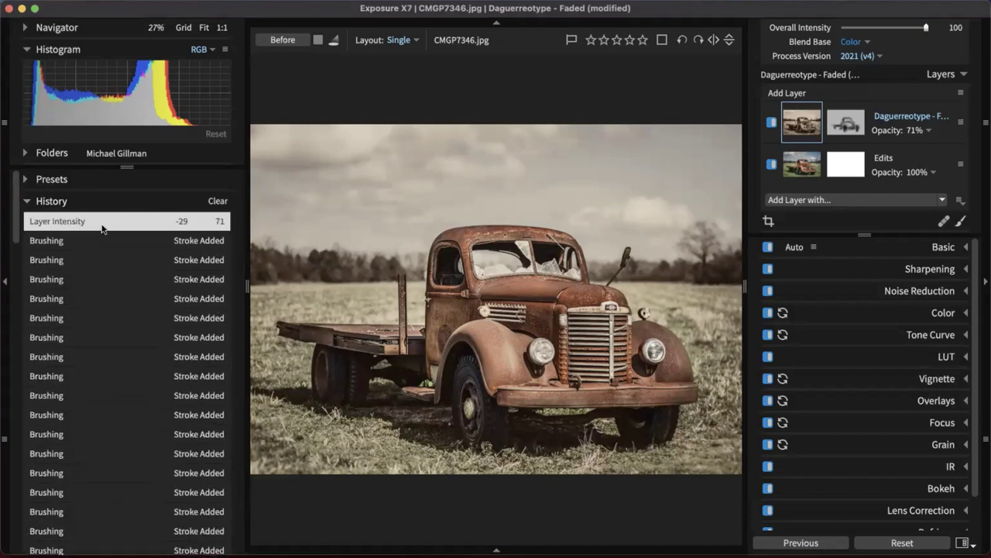
pyautogui.click(122, 237)
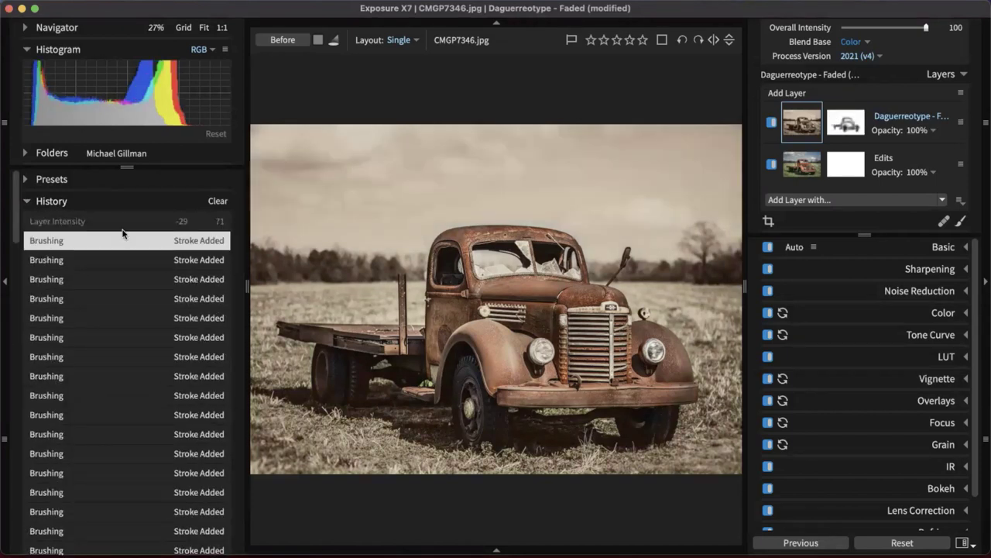
pyautogui.click(126, 227)
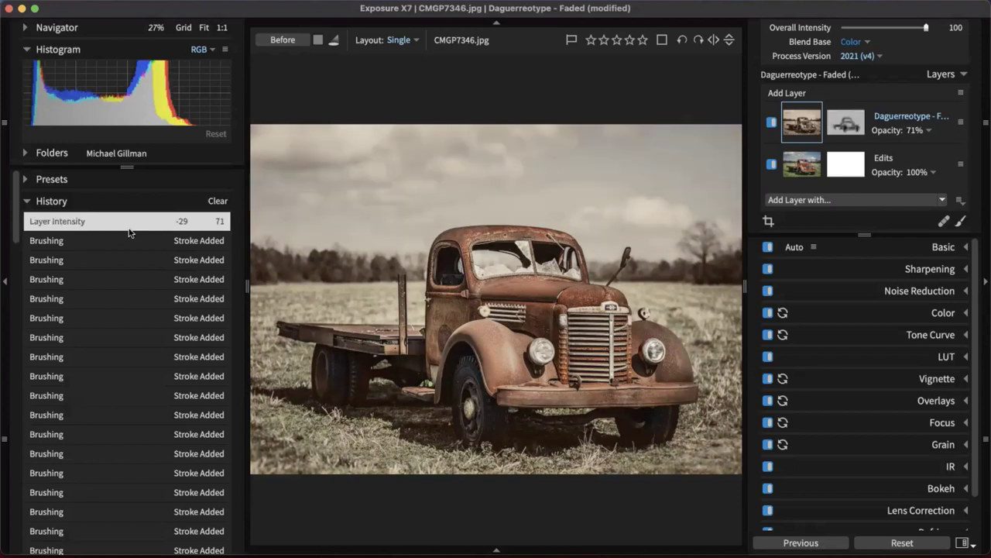
pyautogui.click(132, 236)
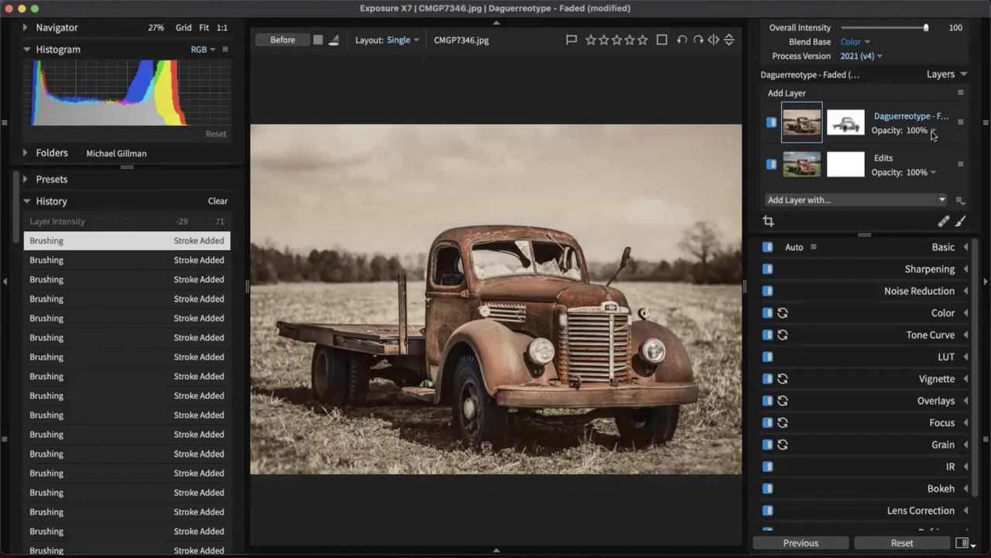
# Set the Daguerreotype - Faded layer opacity to 85% and collapse History
pyautogui.click(933, 132)
pyautogui.moveTo(926, 157); pyautogui.dragTo(886, 157)
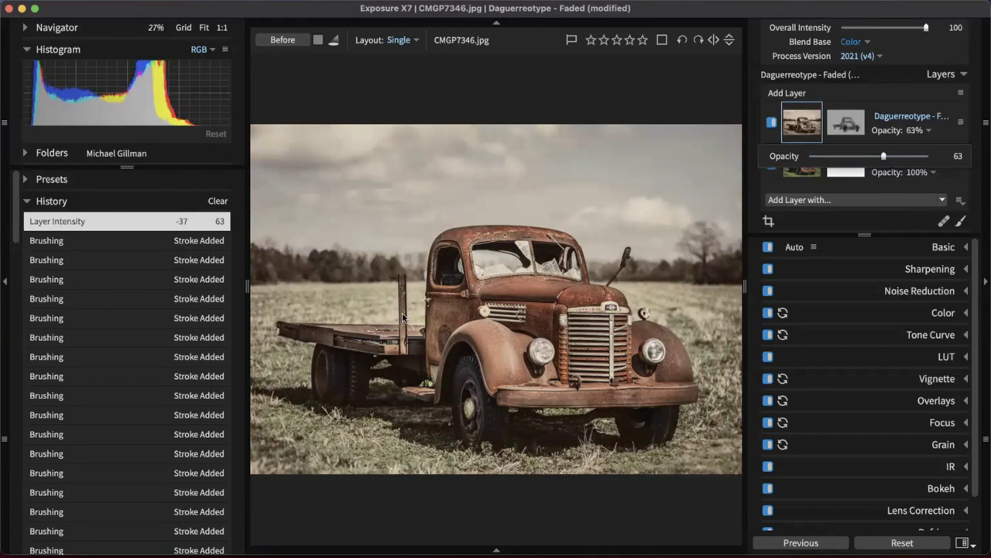
pyautogui.moveTo(886, 156); pyautogui.dragTo(913, 156)
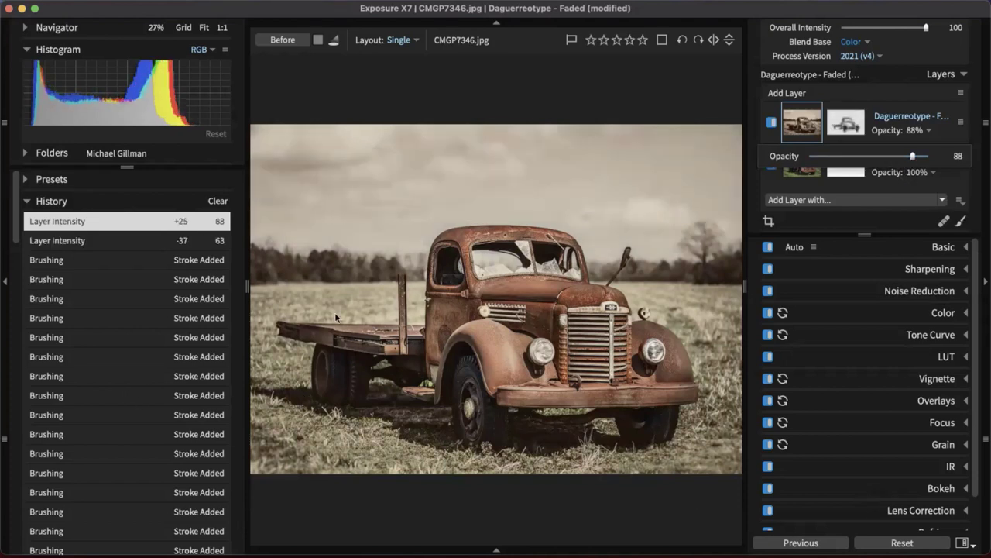
pyautogui.moveTo(913, 156); pyautogui.dragTo(909, 157)
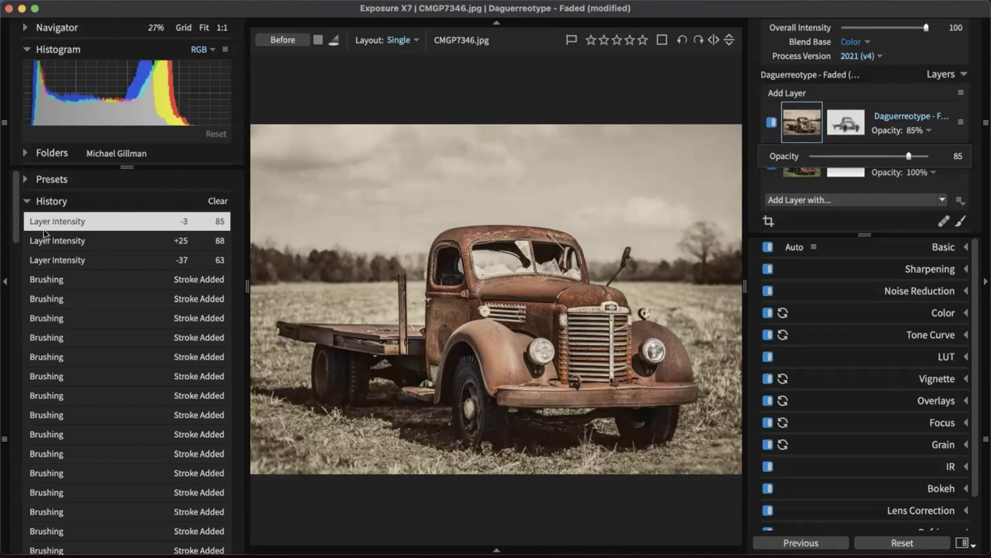
pyautogui.click(36, 203)
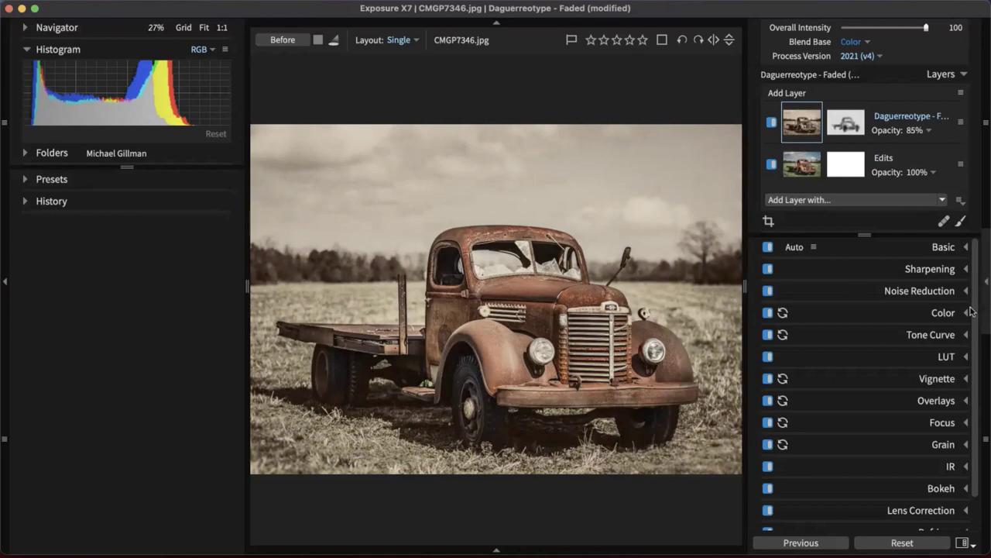
# Hide both side panels and open File > Export > Export to Folder
pyautogui.click(985, 282)
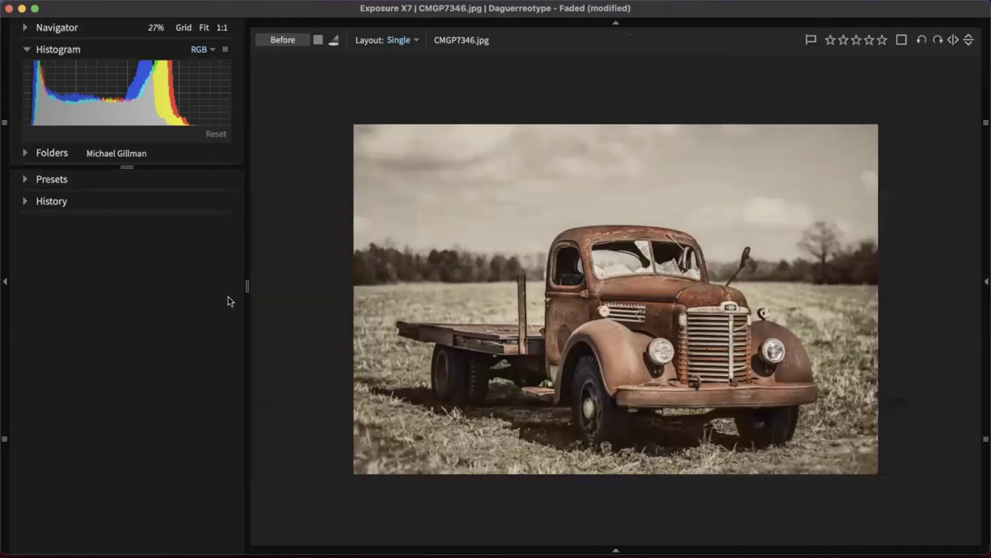
pyautogui.click(4, 283)
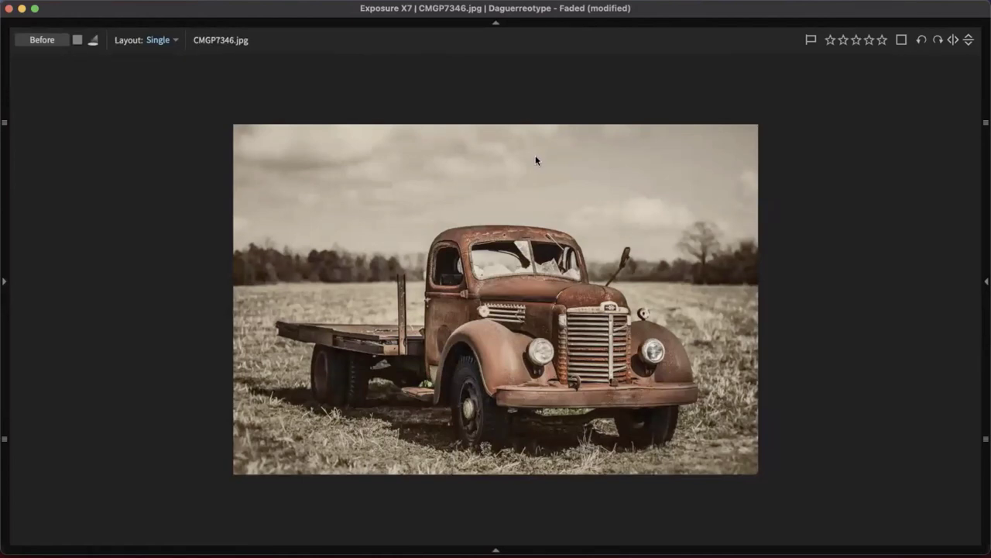
pyautogui.click(108, 7)
pyautogui.click(365, 202)
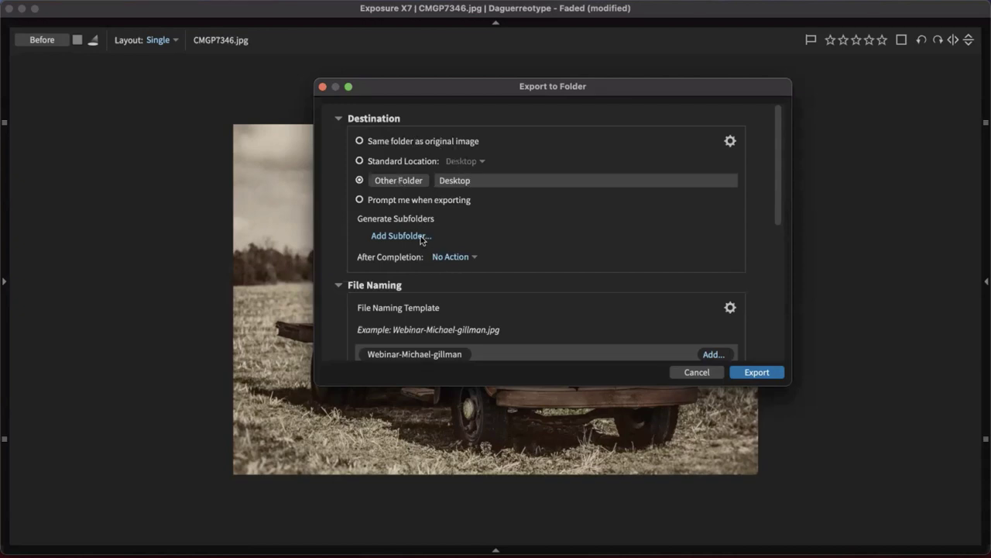
# Review Destination, File Naming and File Settings keeping JPEG, then expand the Metadata section
pyautogui.click(345, 121)
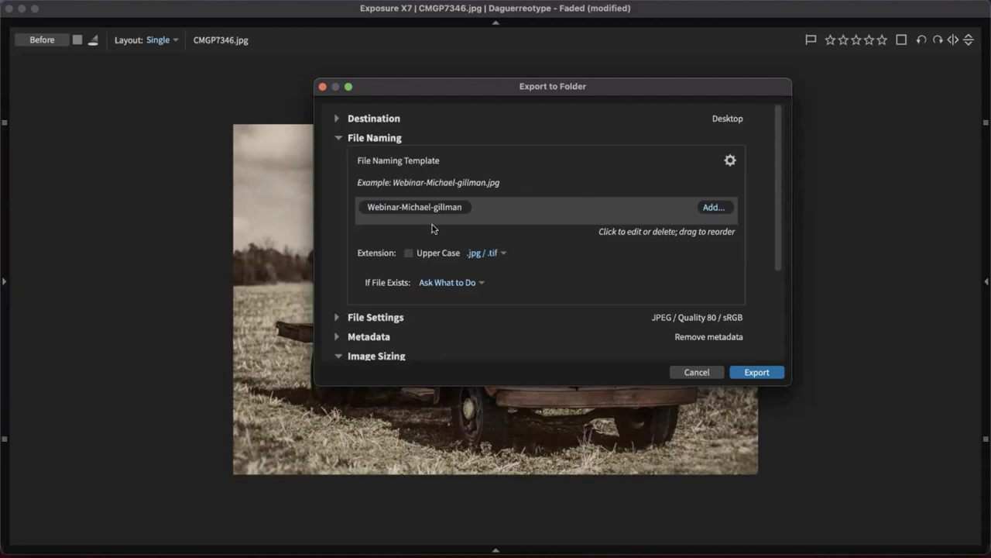
pyautogui.click(336, 139)
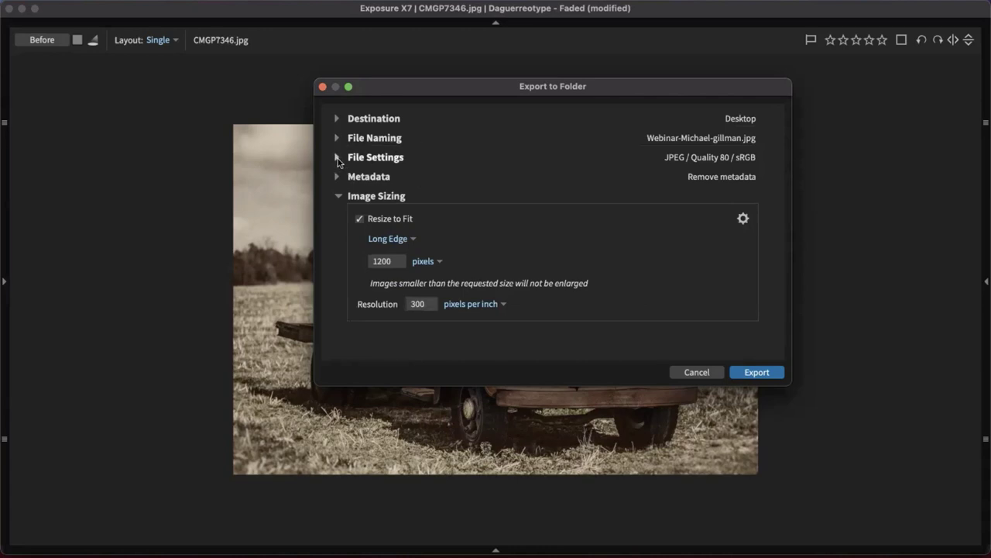
pyautogui.click(337, 158)
pyautogui.click(414, 184)
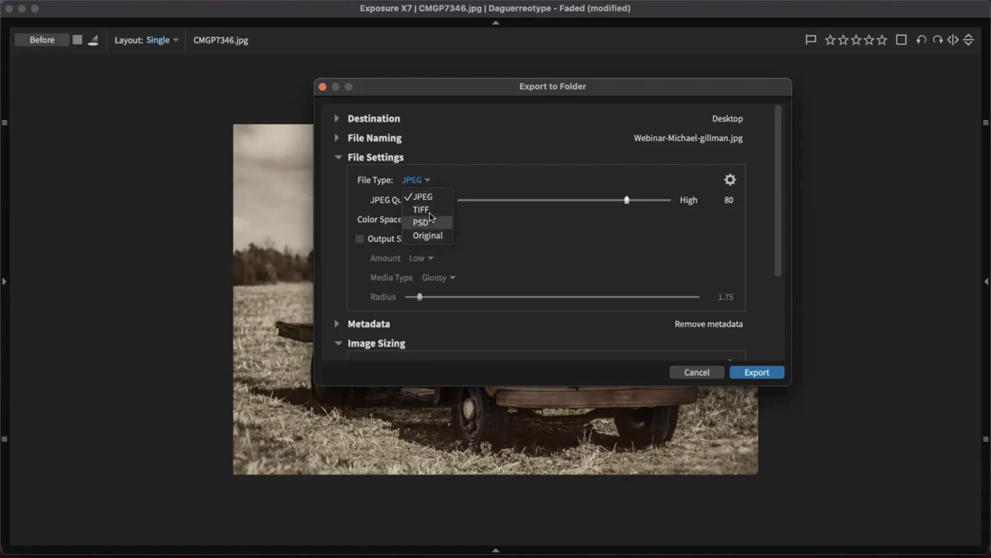
pyautogui.click(422, 191)
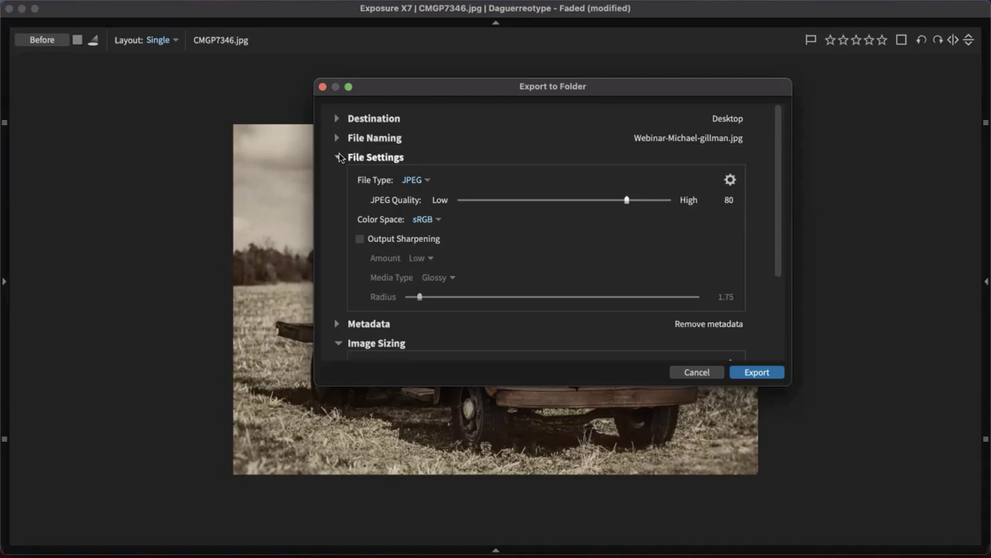
pyautogui.click(340, 157)
pyautogui.click(355, 177)
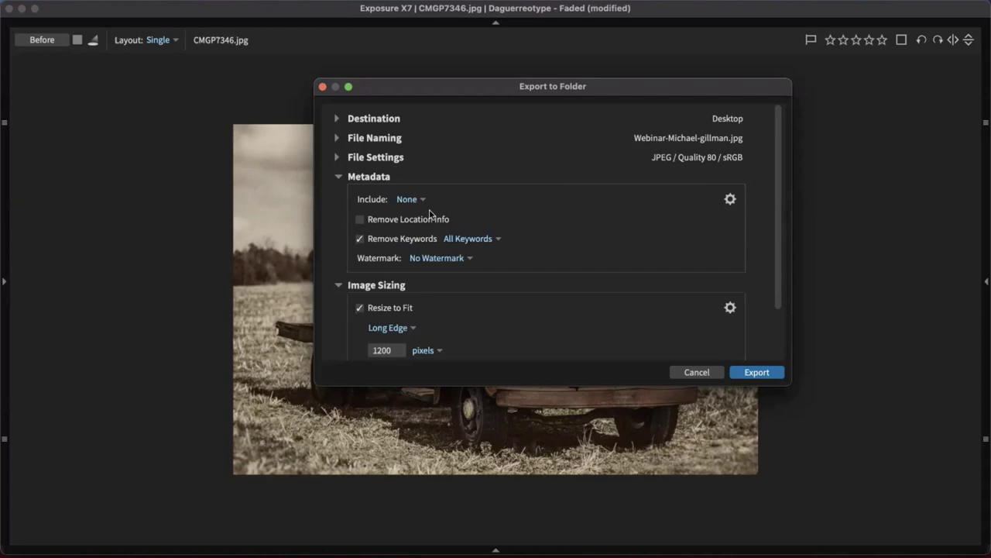
# Try a saved name watermark on the export, then remove it
pyautogui.click(447, 260)
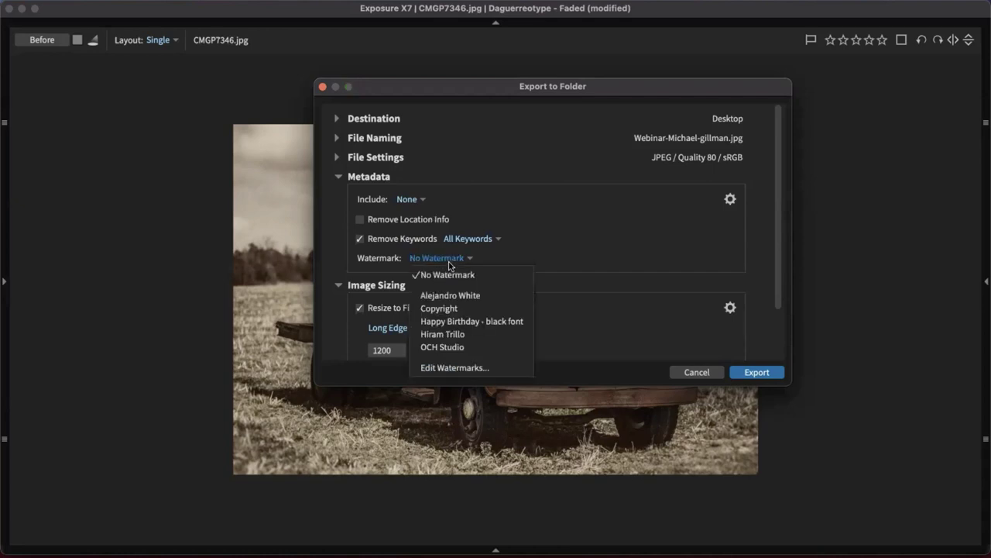
pyautogui.click(465, 301)
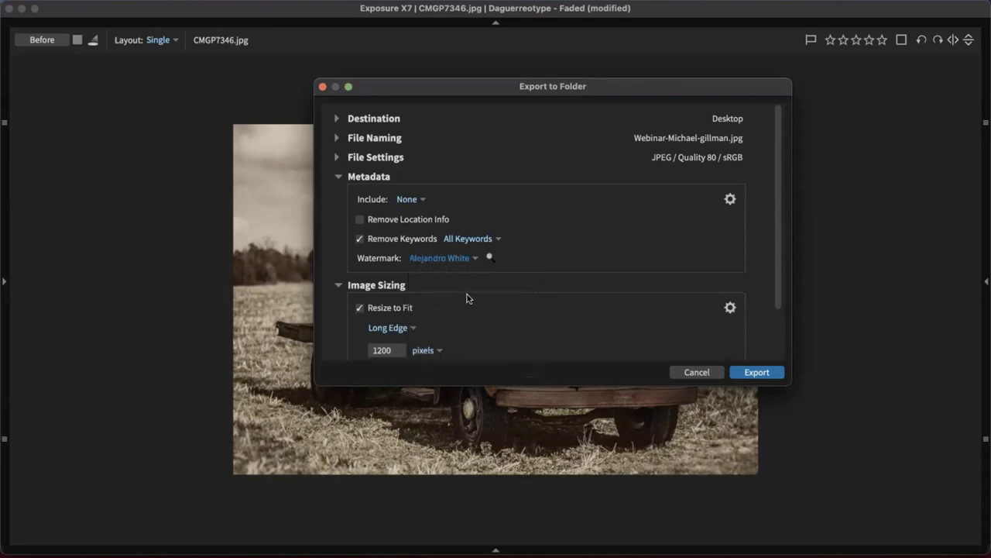
pyautogui.moveTo(490, 262)
pyautogui.click(467, 260)
pyautogui.click(462, 274)
pyautogui.scroll(-2, 555, 242)
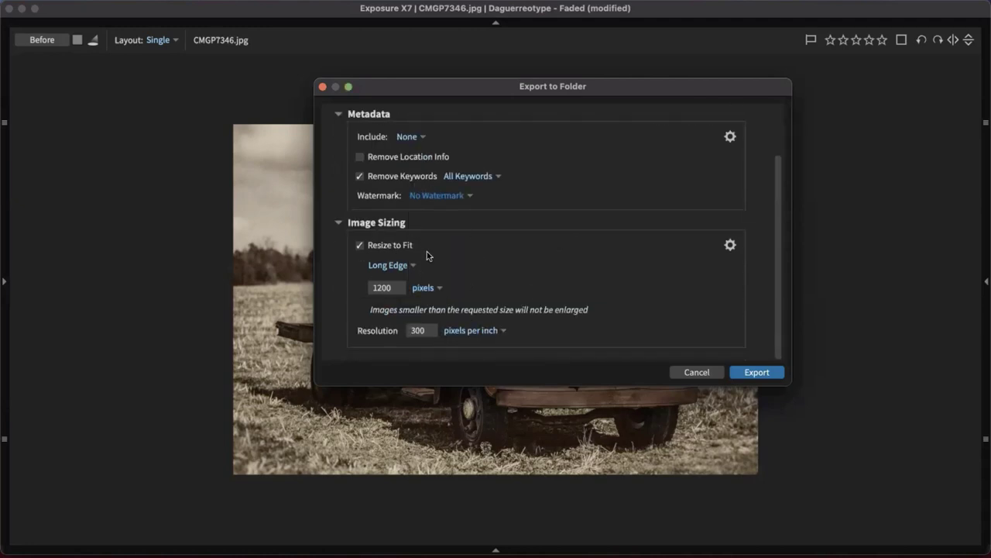
# Resize by long edge to 1920 pixels, then cancel the dialog without exporting
pyautogui.click(391, 265)
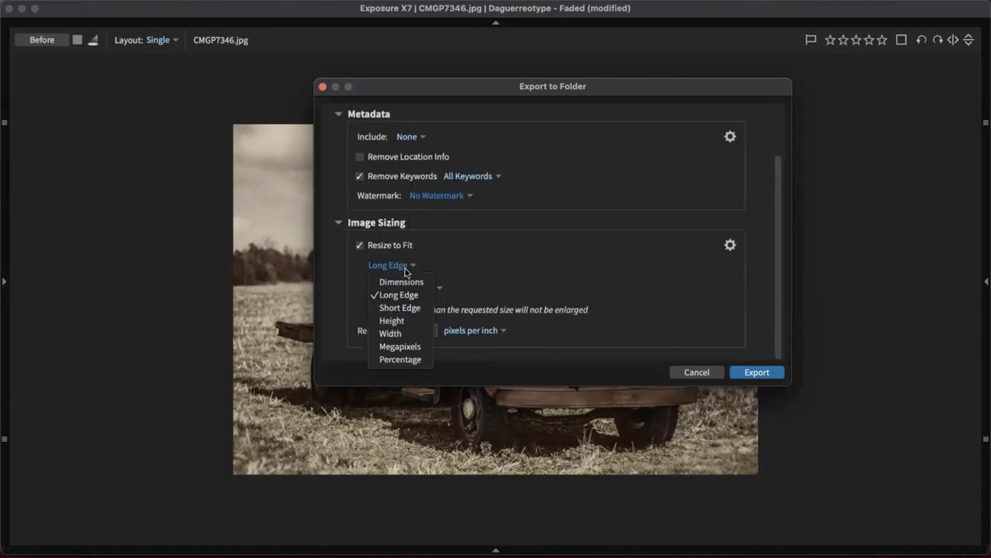
pyautogui.click(457, 264)
pyautogui.moveTo(391, 288); pyautogui.dragTo(362, 290)
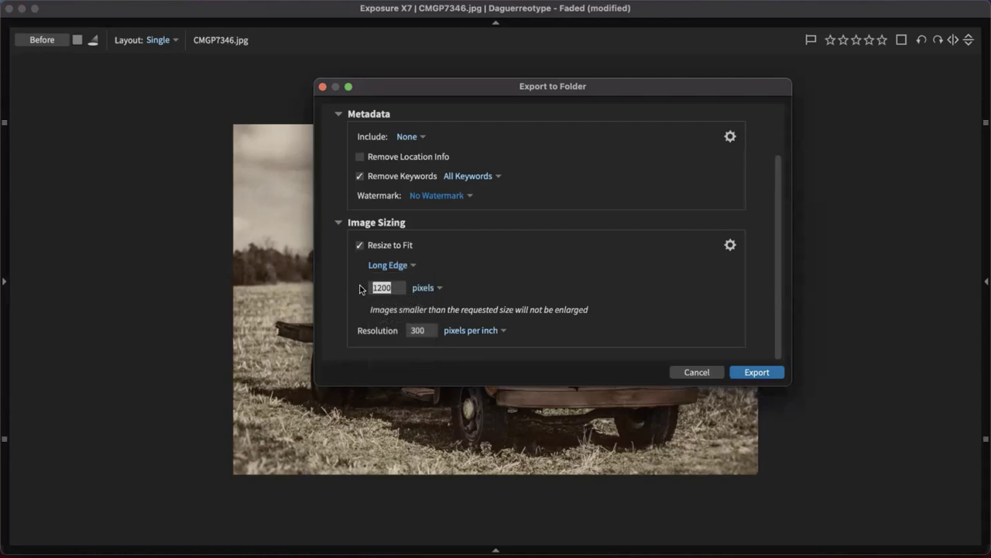
pyautogui.write('1920')
pyautogui.scroll(3, 563, 232)
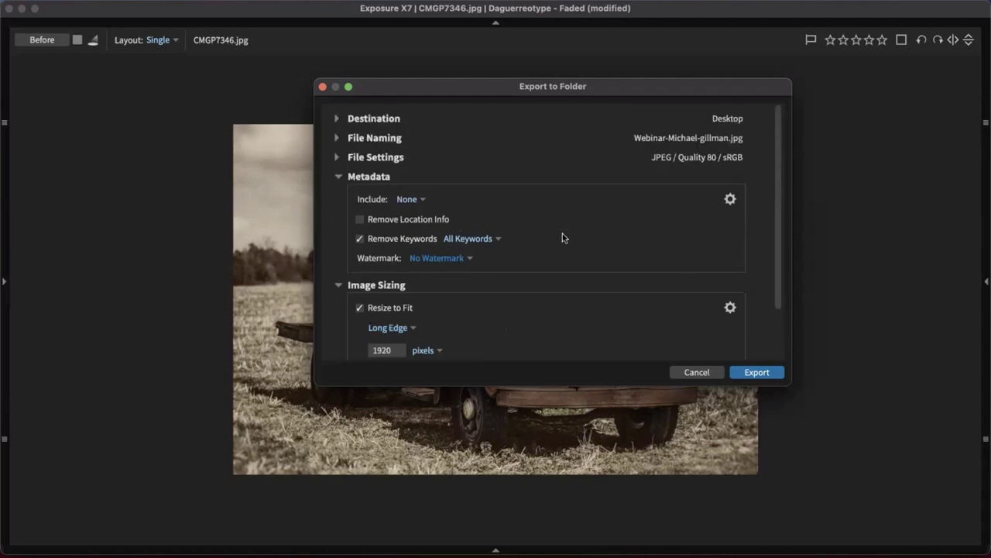
pyautogui.scroll(-3, 564, 233)
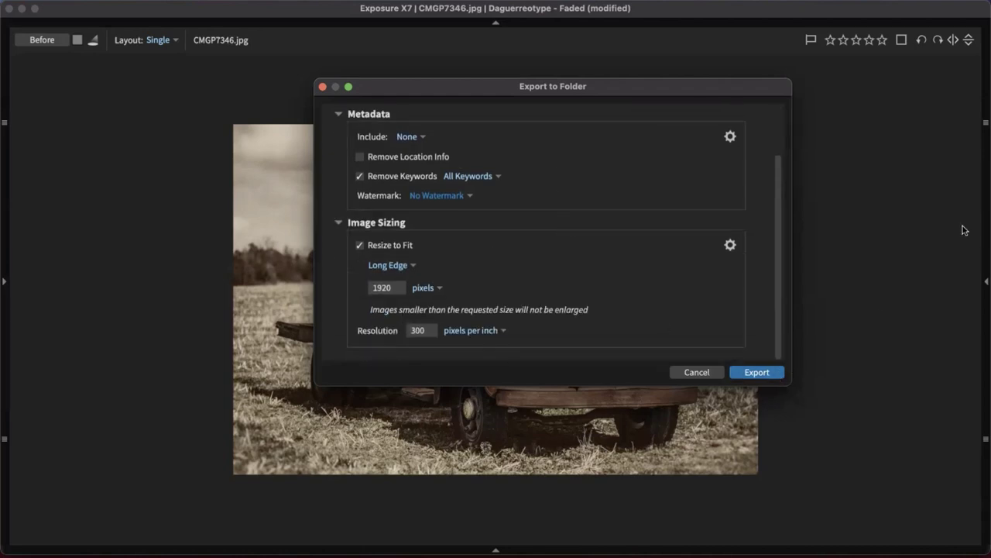
pyautogui.click(697, 374)
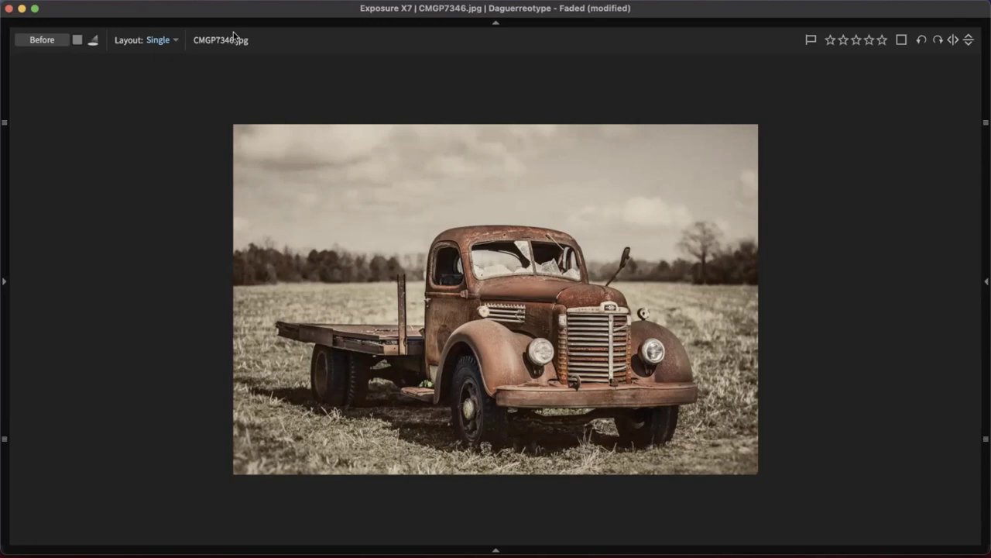
# Open File > Quick Export and reposition its window
pyautogui.click(167, 7)
pyautogui.moveTo(58, 7)
pyautogui.moveTo(108, 7)
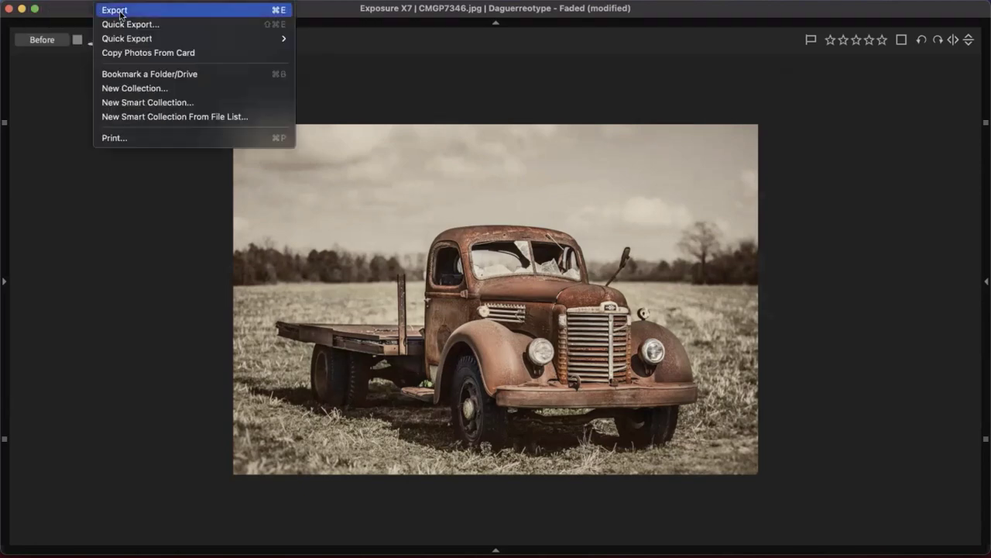
pyautogui.click(143, 30)
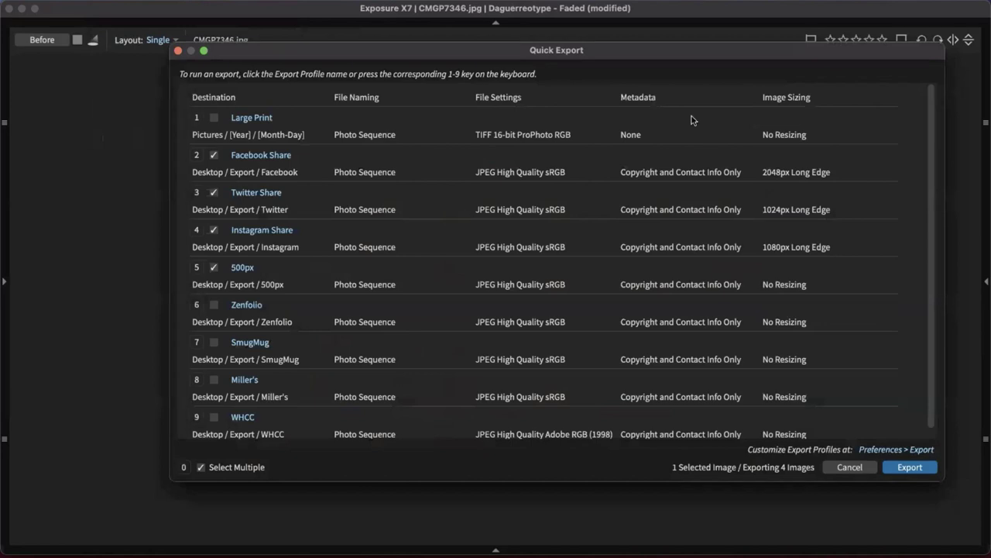
pyautogui.moveTo(688, 55); pyautogui.dragTo(686, 73)
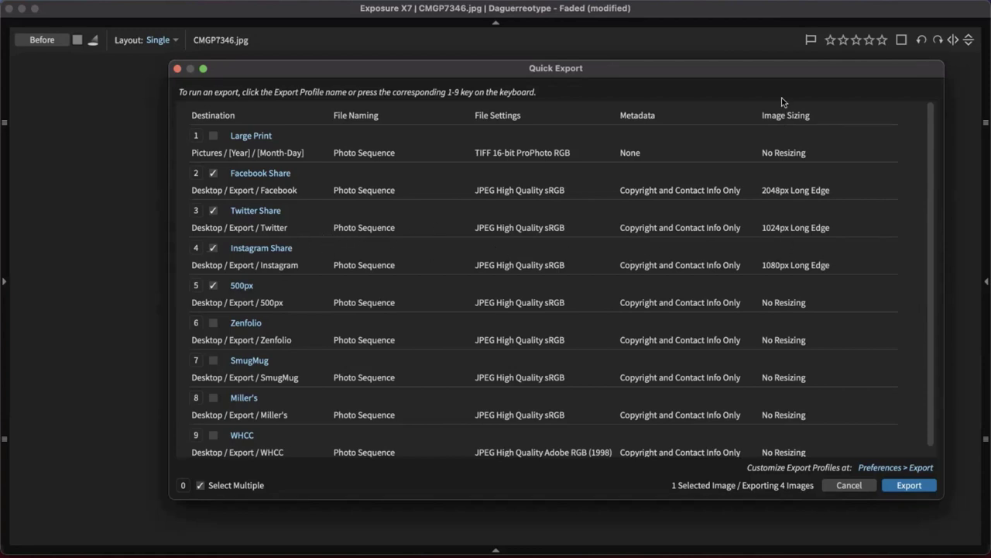
pyautogui.moveTo(766, 69); pyautogui.dragTo(718, 69)
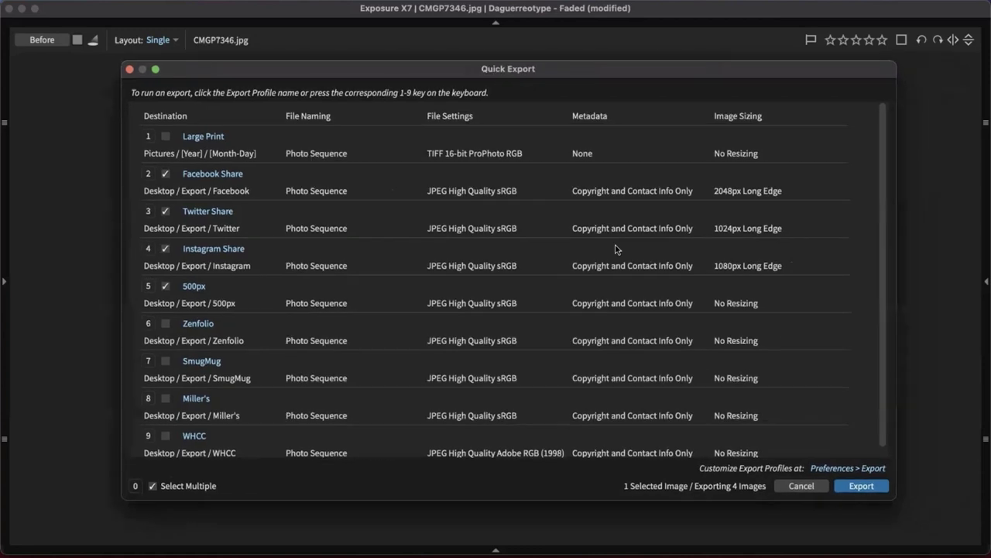
# Toggle Select Multiple off and on and tick Large Print so five profiles export
pyautogui.click(153, 486)
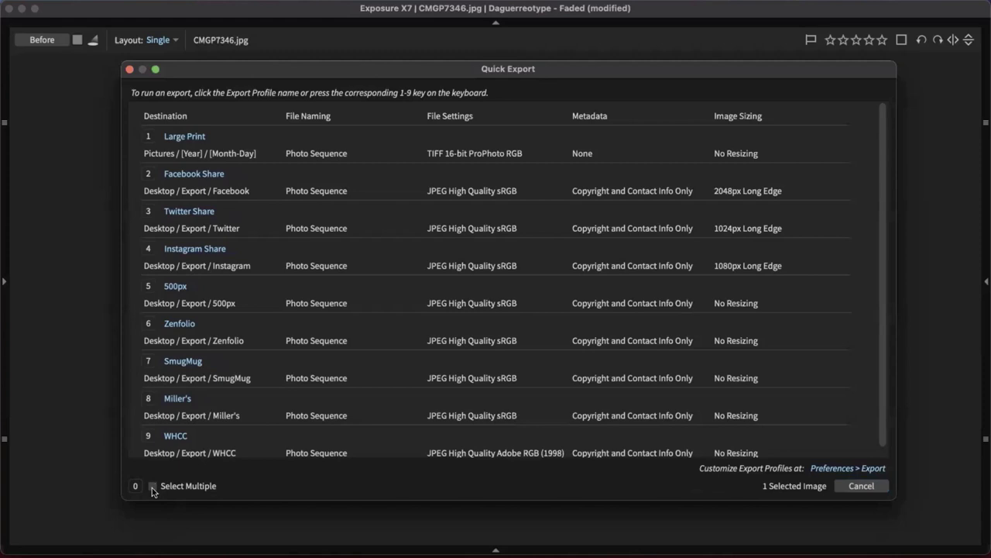
pyautogui.click(153, 486)
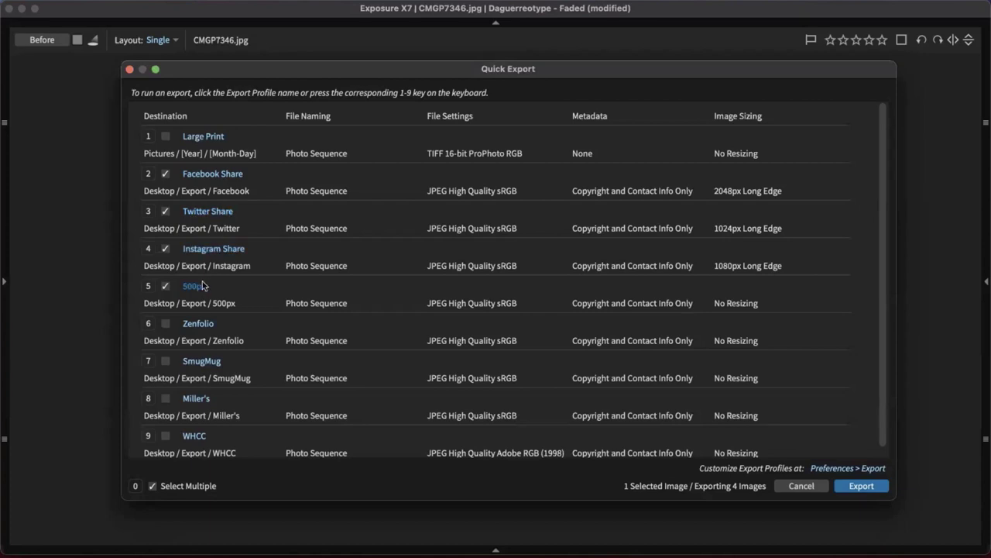
pyautogui.click(165, 136)
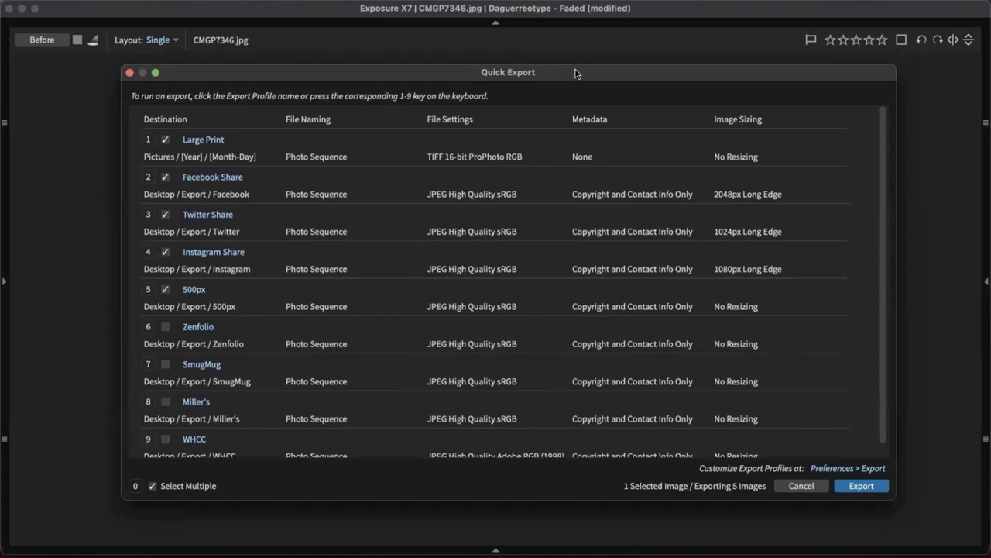
pyautogui.moveTo(581, 68); pyautogui.dragTo(576, 62)
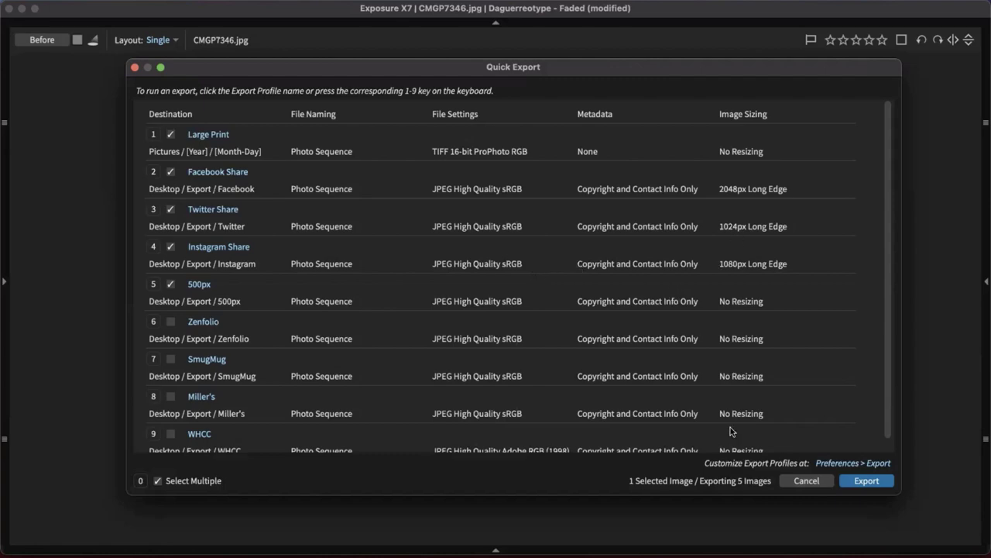
pyautogui.moveTo(827, 72); pyautogui.dragTo(767, 27)
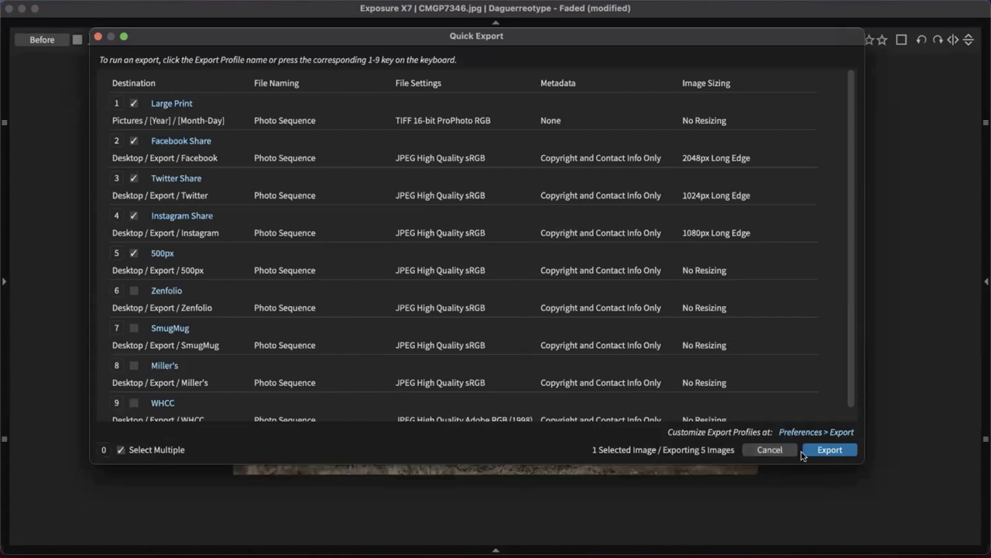
# Close Quick Export with Esc, enlarge the photo, then reopen the right and left side panels
pyautogui.press('Escape')
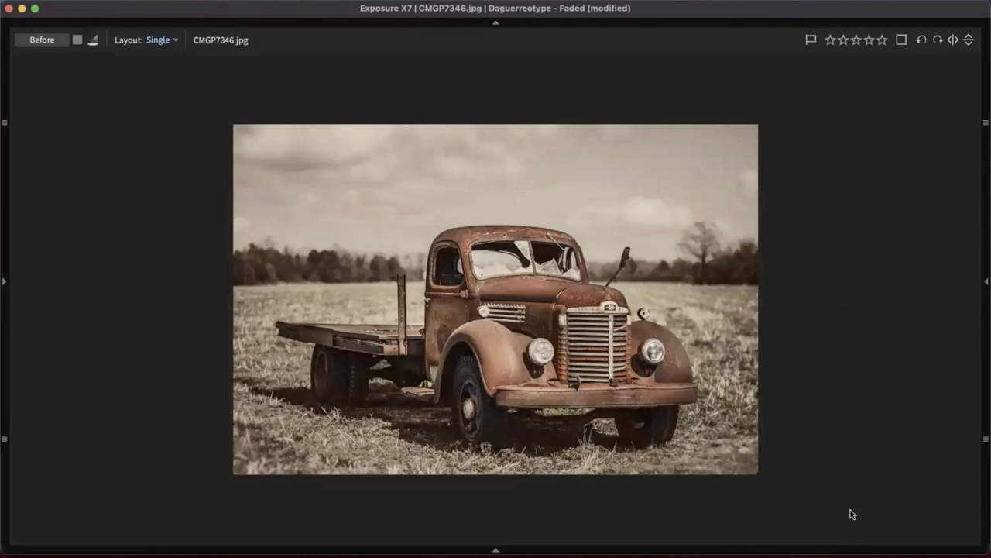
pyautogui.press('super+equal')
pyautogui.press('super+equal')
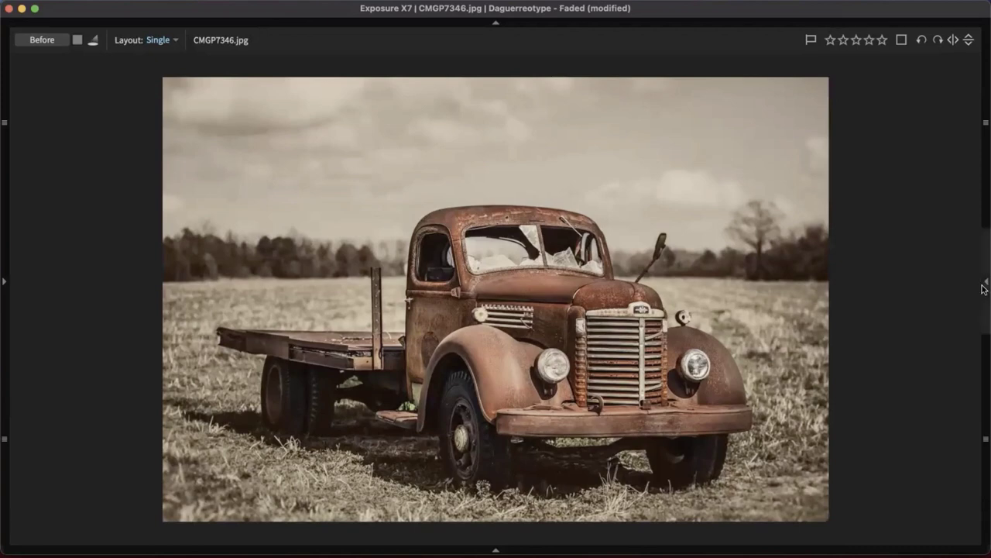
pyautogui.click(985, 282)
pyautogui.click(3, 282)
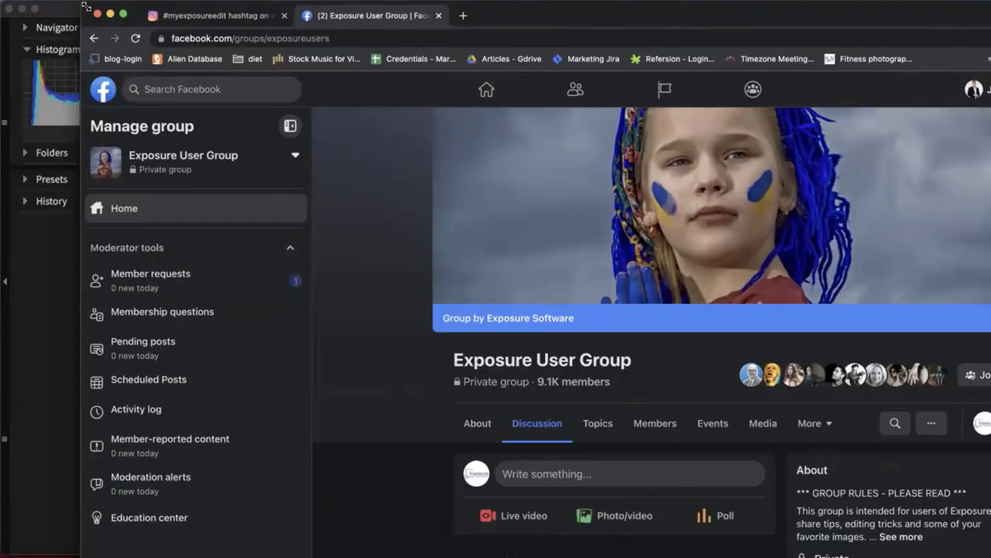
# Move Chrome aside and scroll the Exposure User Group feed down to members' photo posts
pyautogui.moveTo(87, 7); pyautogui.dragTo(241, 8)
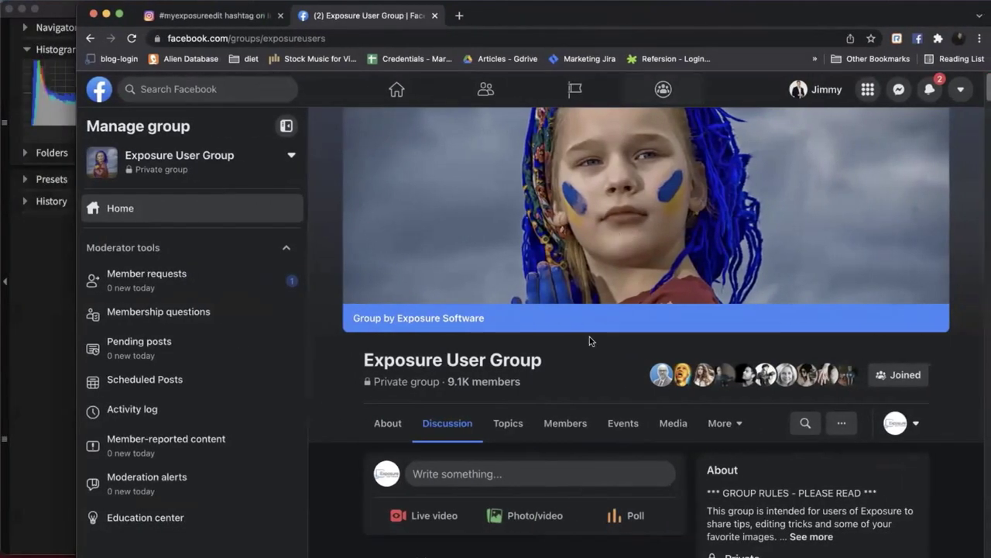
pyautogui.scroll(-10, 594, 307)
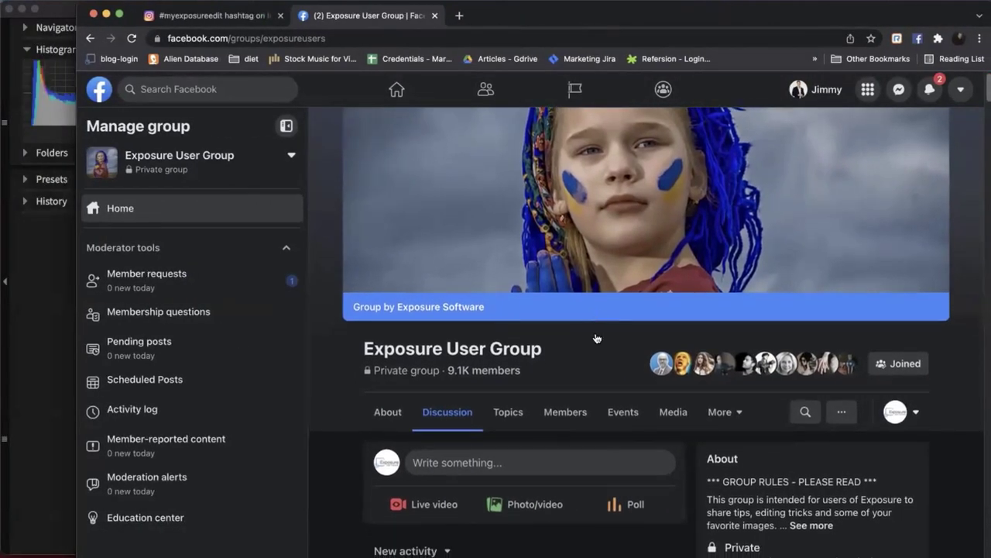
pyautogui.scroll(-15, 630, 391)
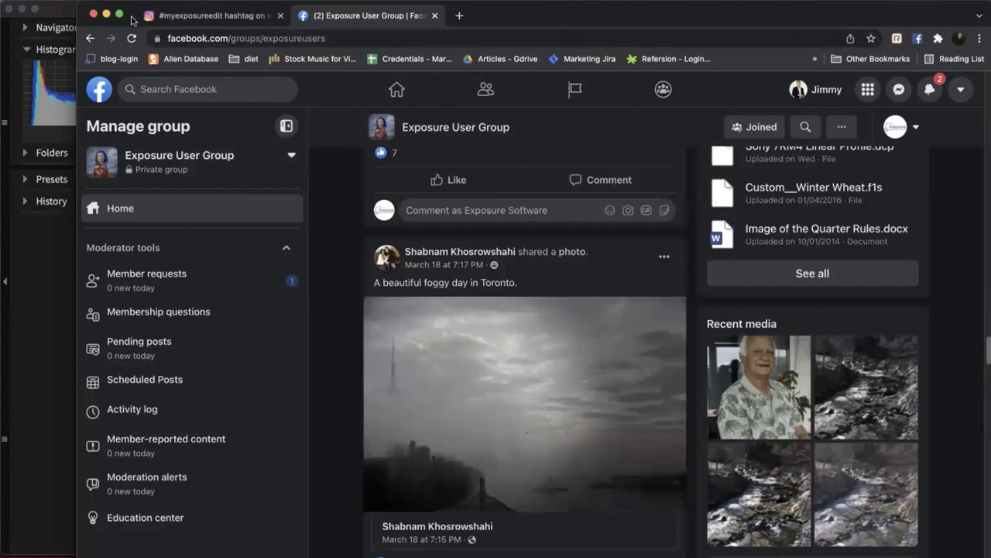
pyautogui.moveTo(138, 9); pyautogui.dragTo(134, 111)
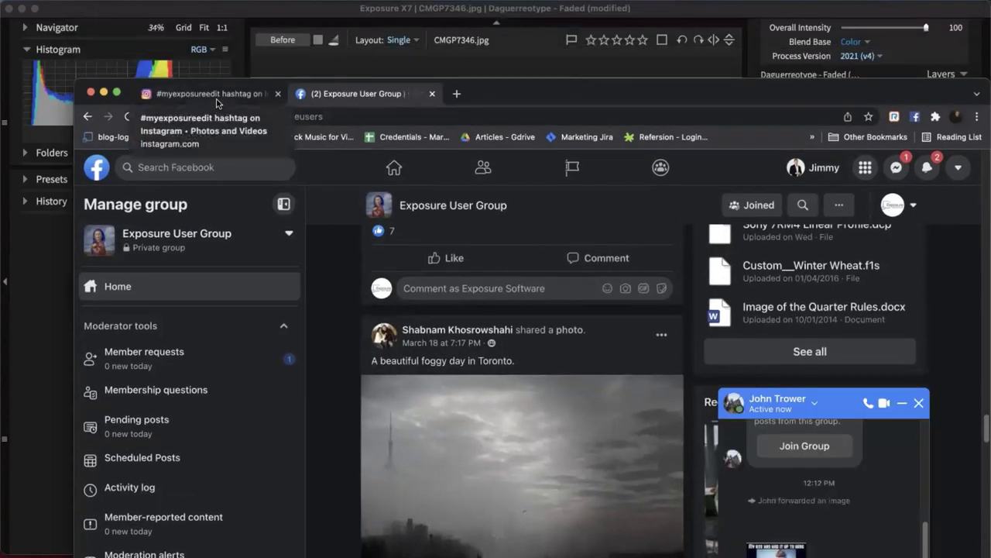
# Switch to the Instagram #myexposureedit tab and scroll down to its Most recent posts
pyautogui.click(218, 100)
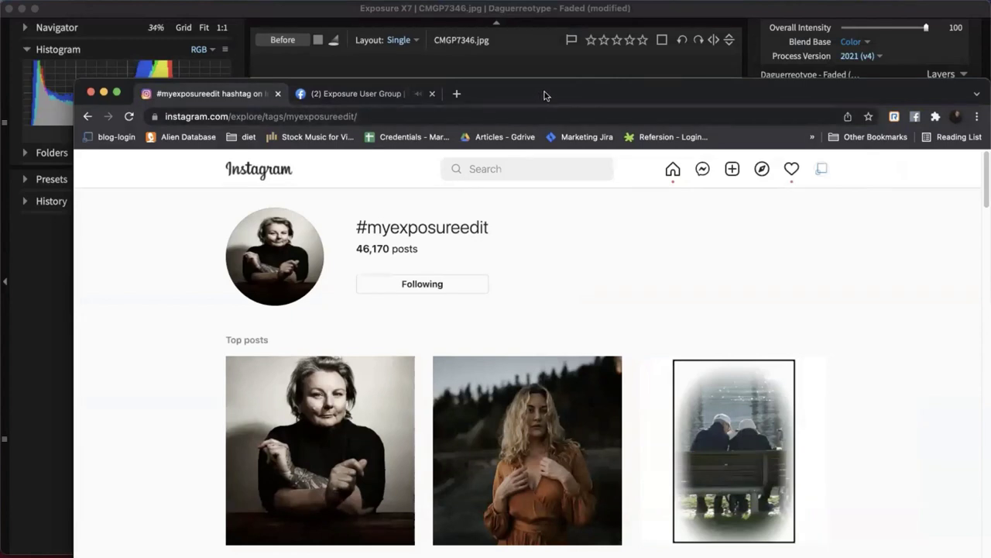
pyautogui.moveTo(544, 94); pyautogui.dragTo(530, 17)
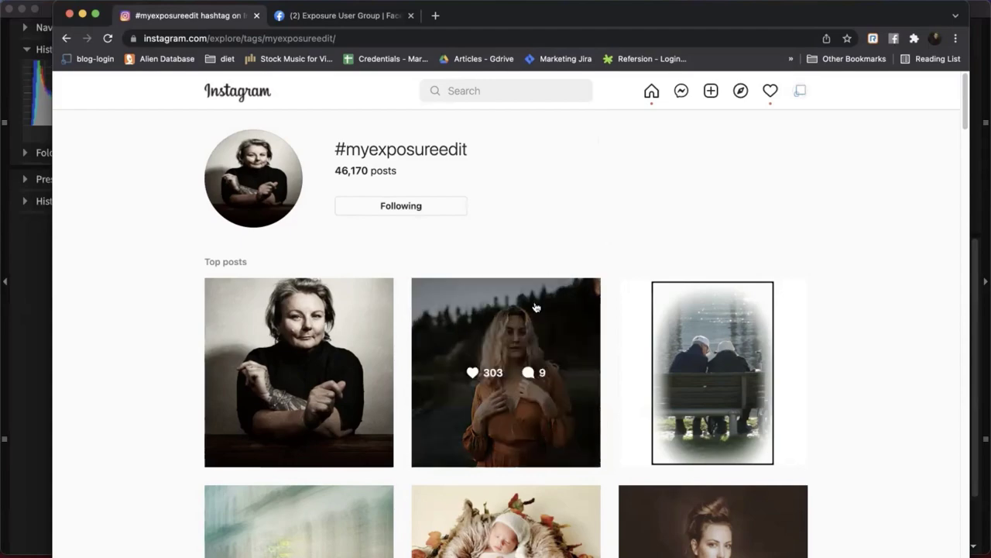
pyautogui.scroll(-3, 607, 277)
pyautogui.scroll(-10, 607, 279)
pyautogui.scroll(12, 607, 282)
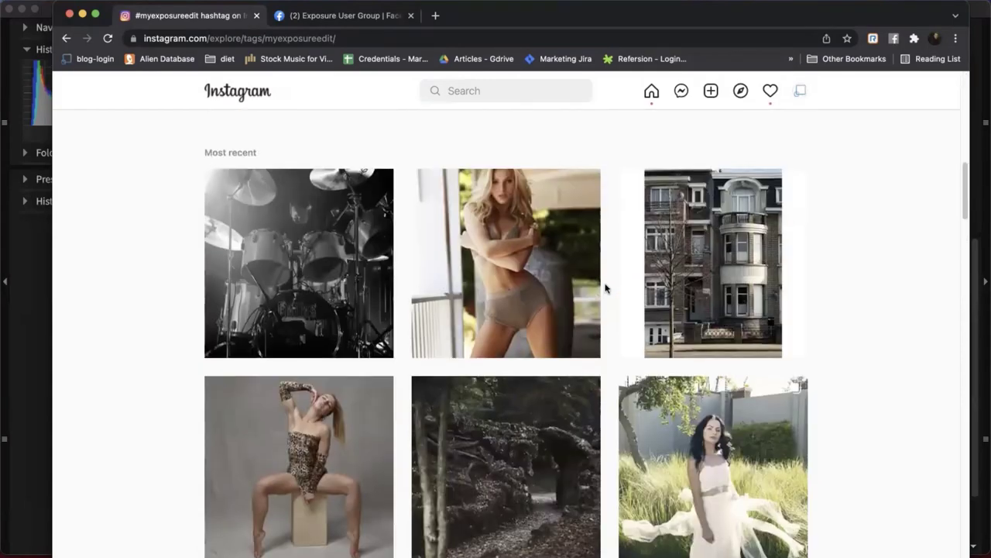